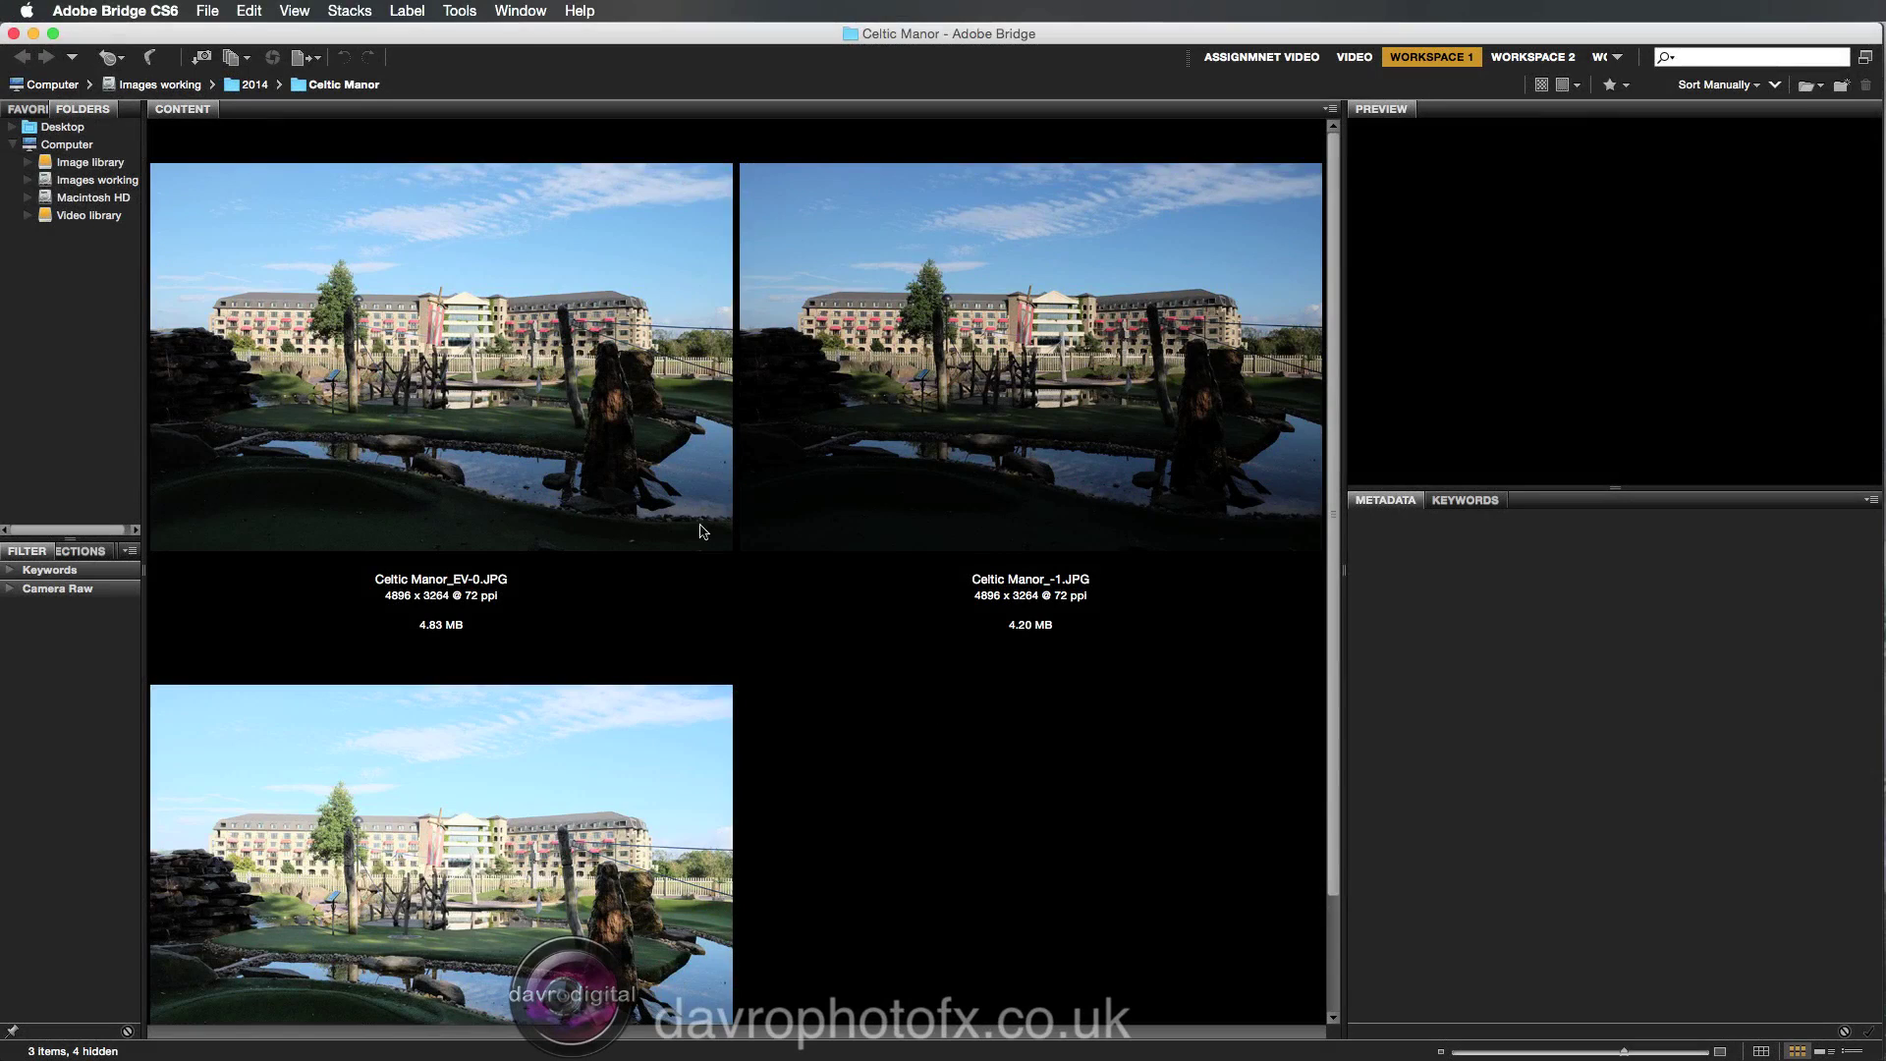
# Check the preview and exposure metadata of each of the three Celtic Manor images.
pyautogui.click(636, 481)
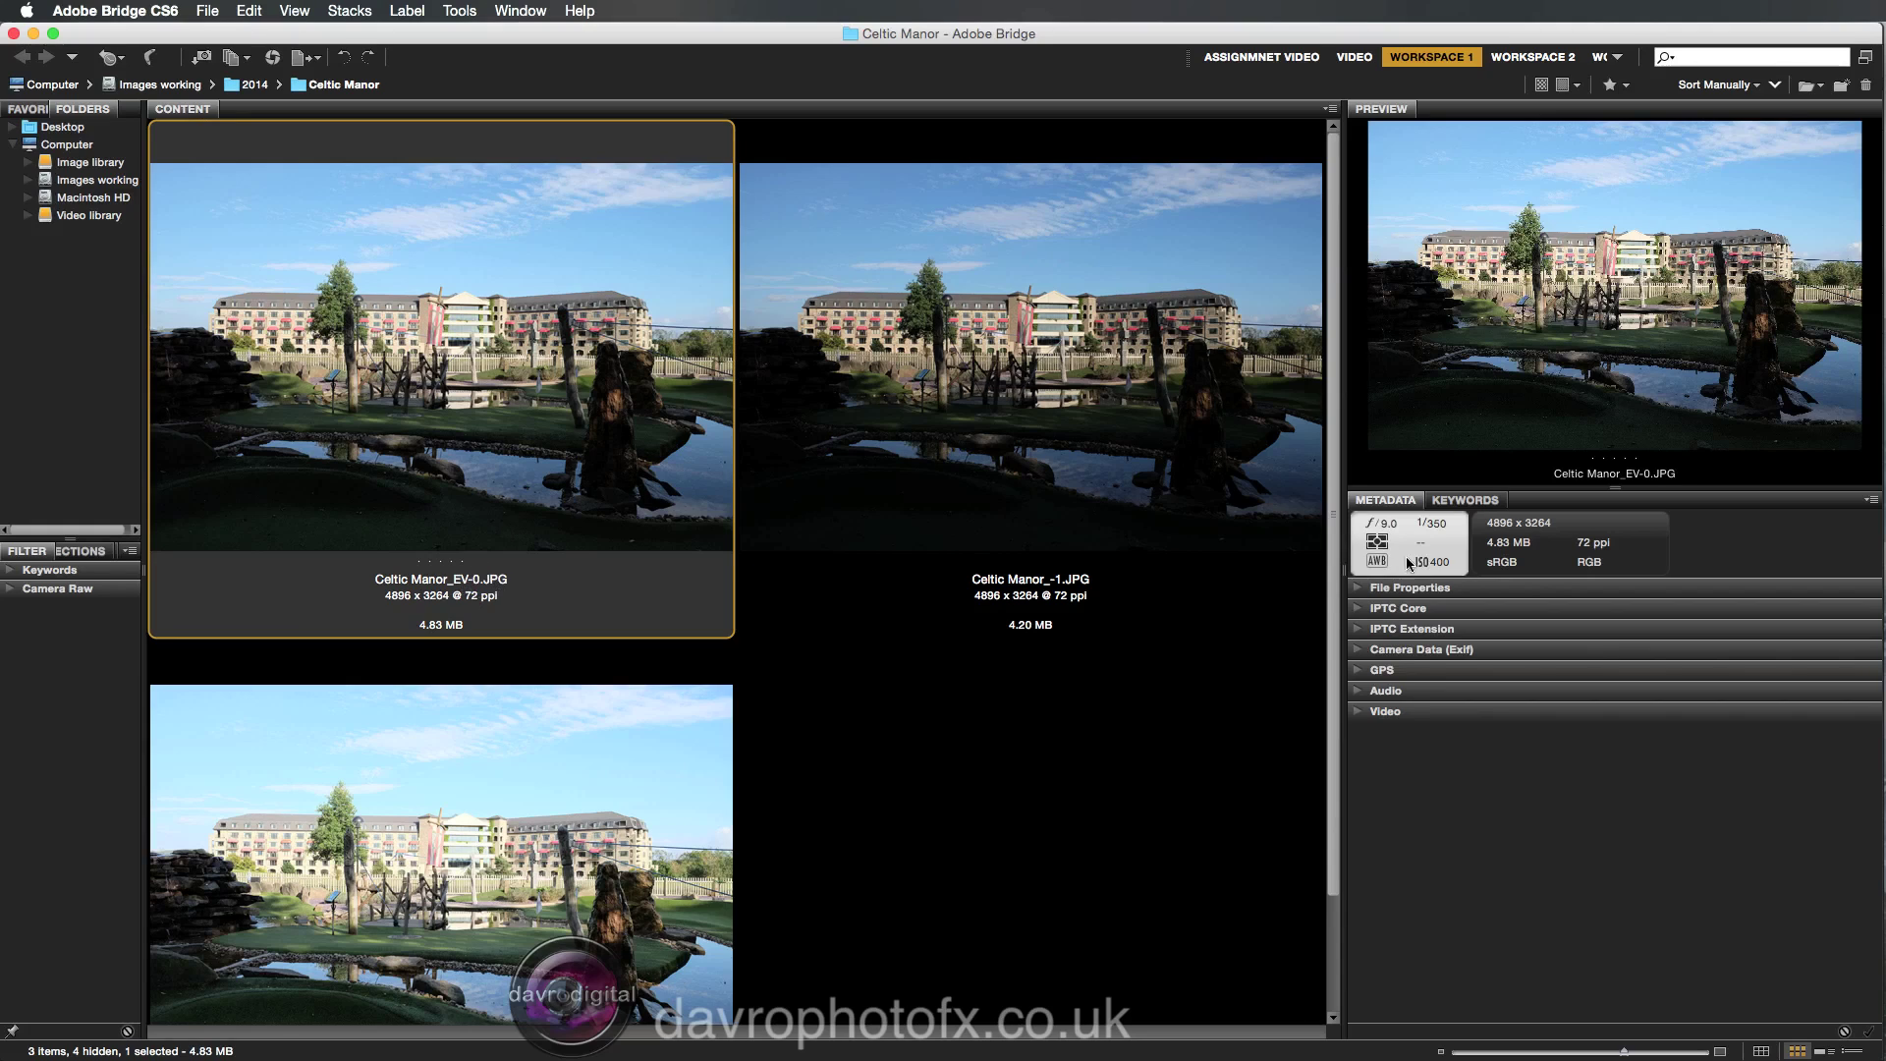
pyautogui.click(1136, 495)
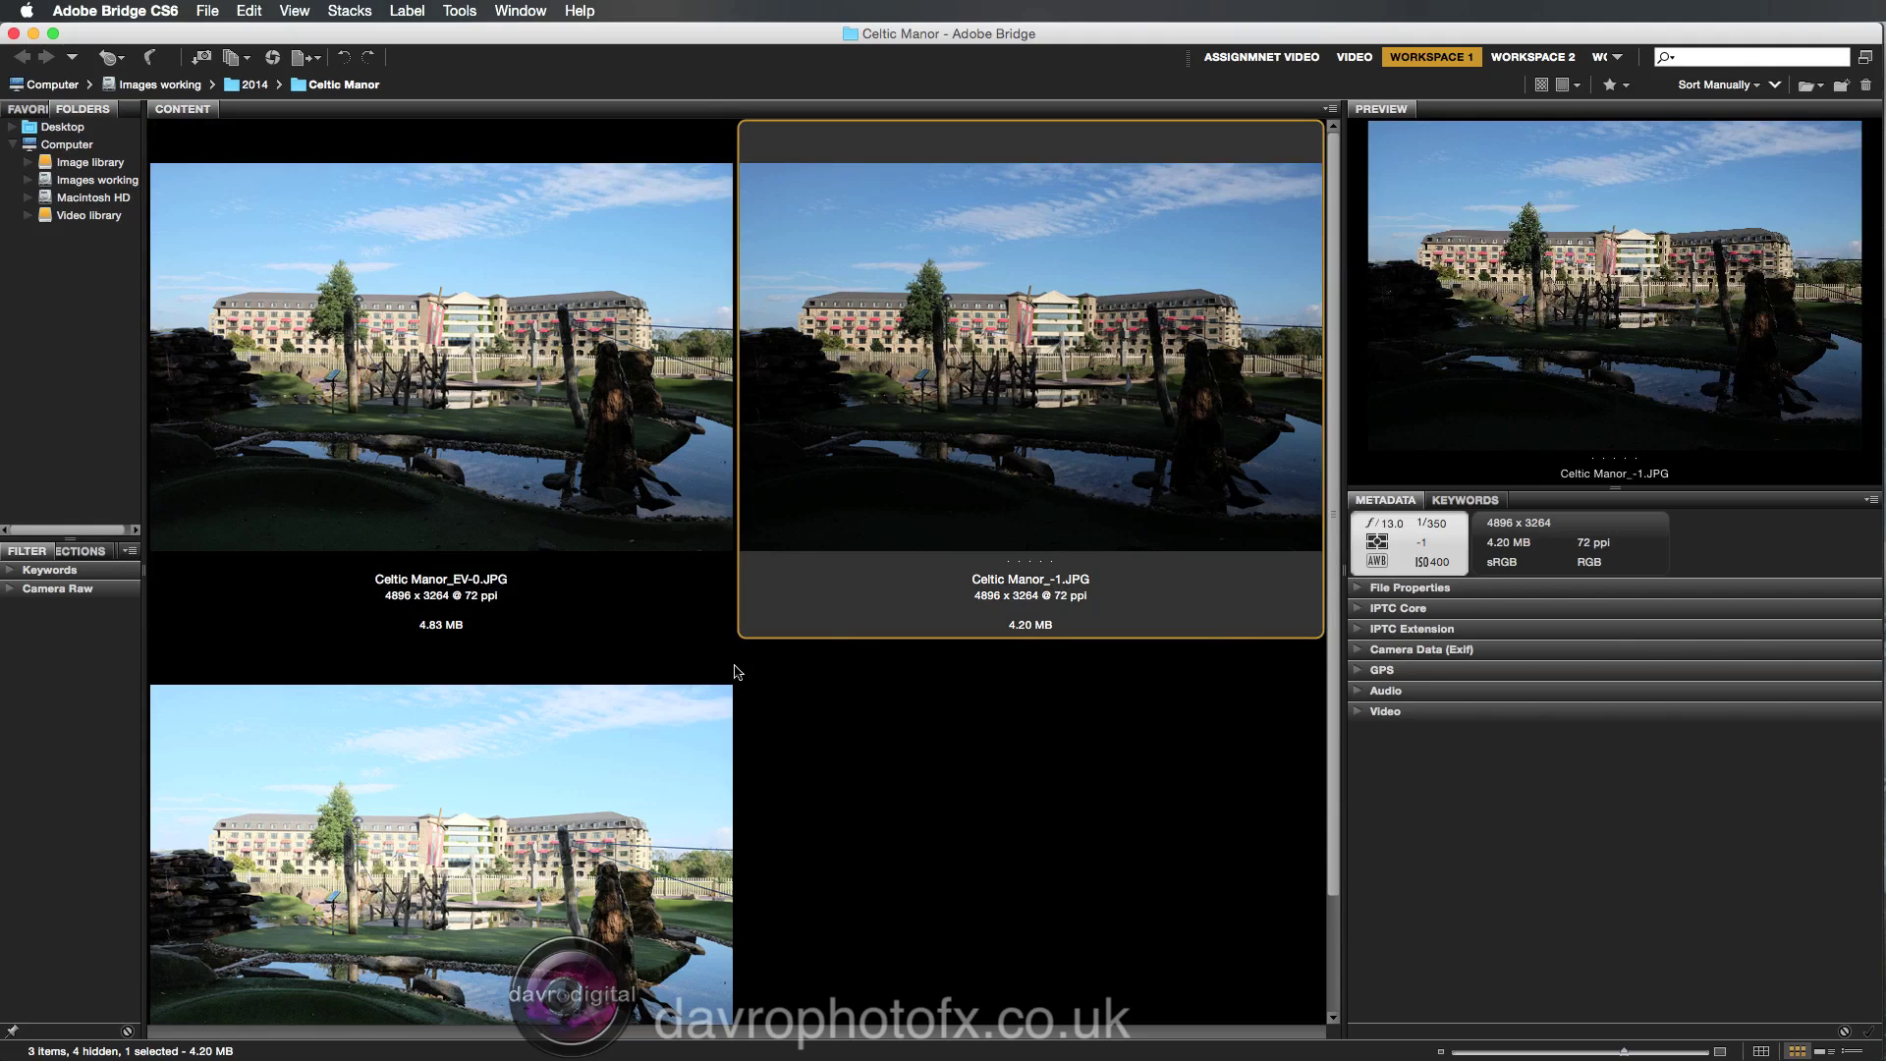
pyautogui.click(656, 709)
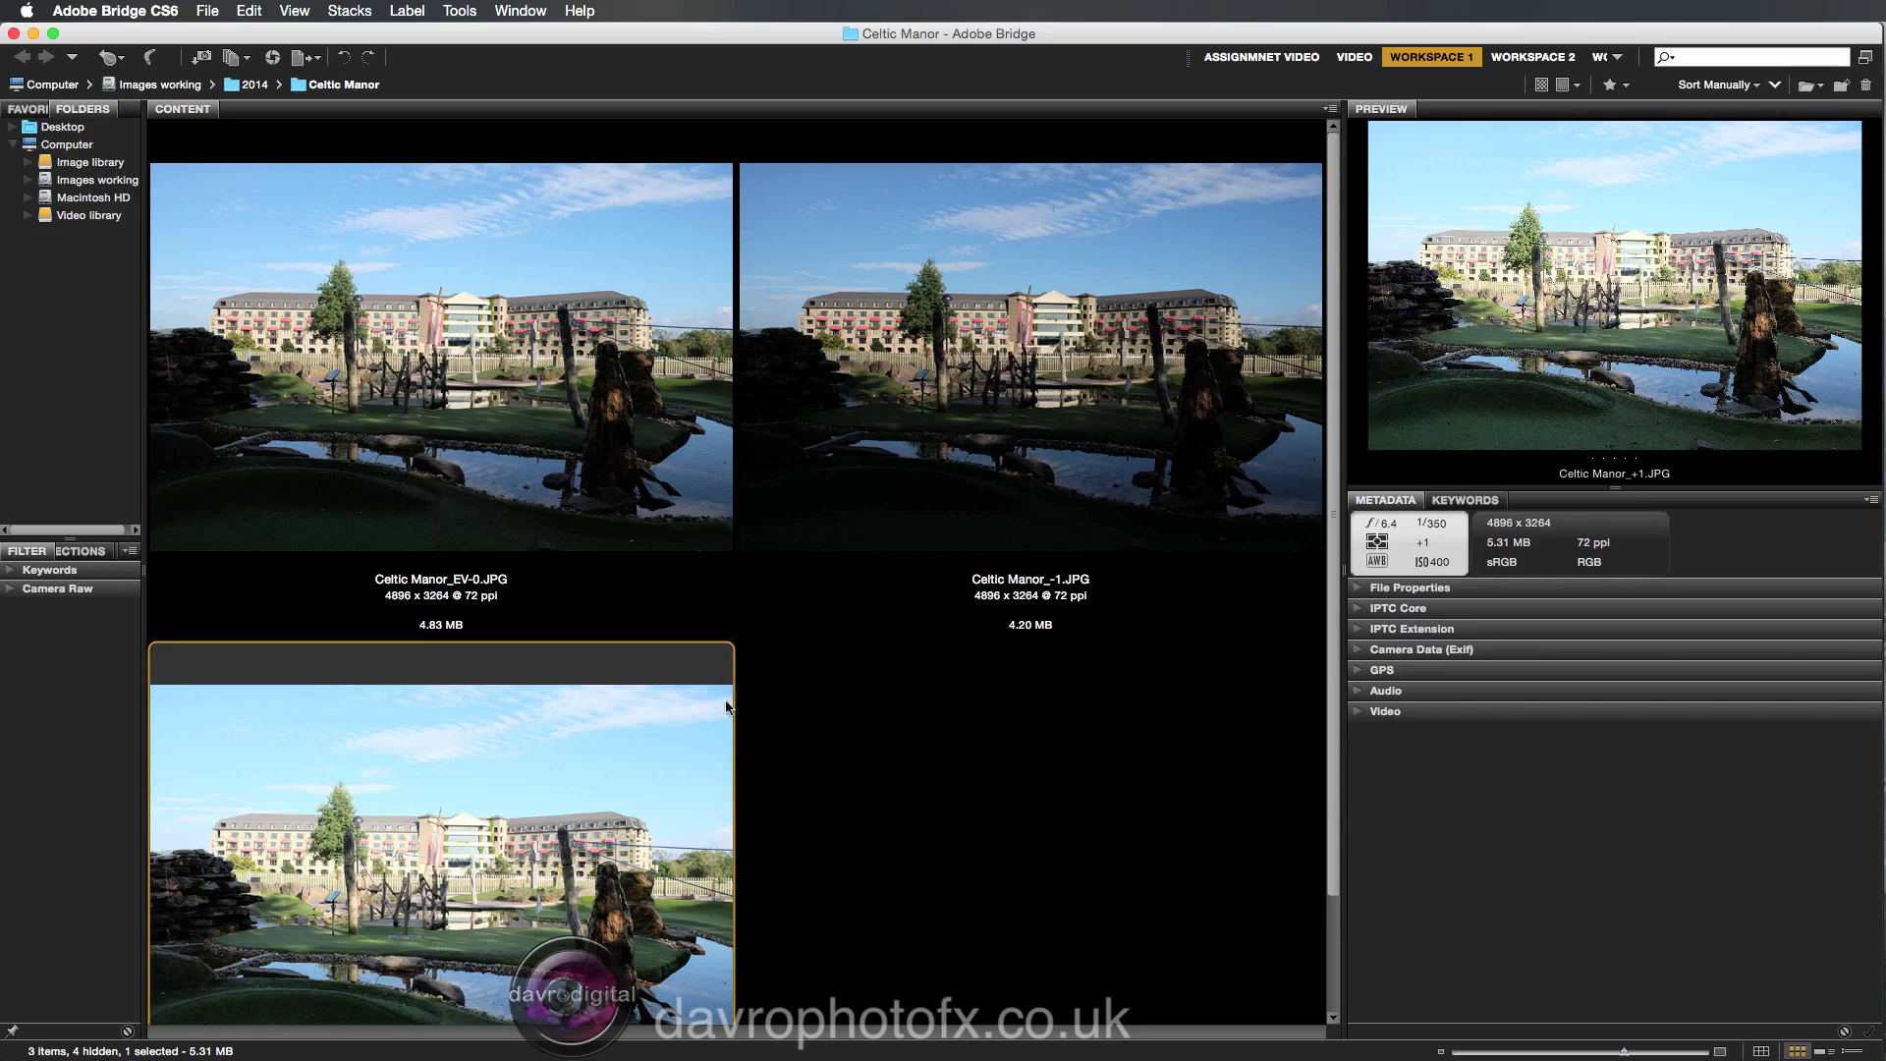
# Select all three Celtic Manor exposures and load them as layers into one Photoshop document.
pyautogui.keyDown('super'); pyautogui.click(603, 452); pyautogui.keyUp('super')
pyautogui.keyDown('super'); pyautogui.click(893, 458); pyautogui.keyUp('super')
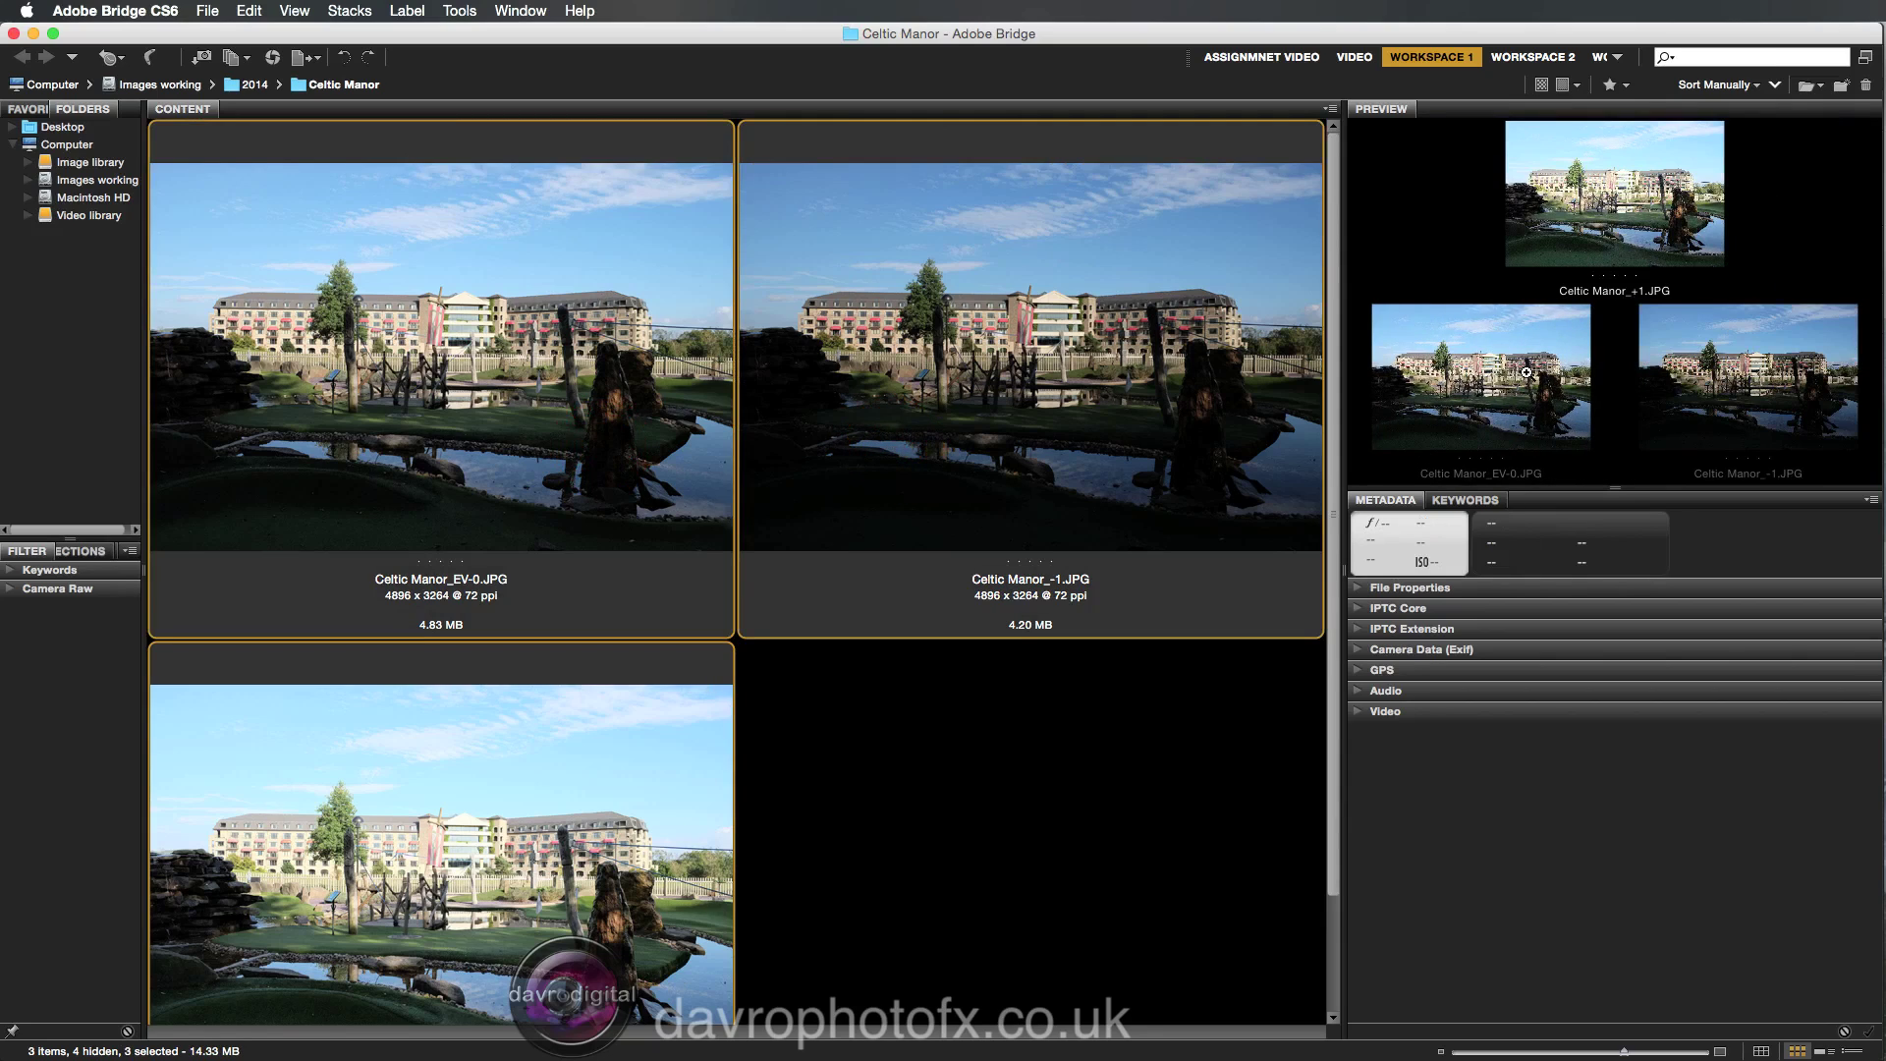
pyautogui.click(458, 12)
pyautogui.moveTo(473, 216)
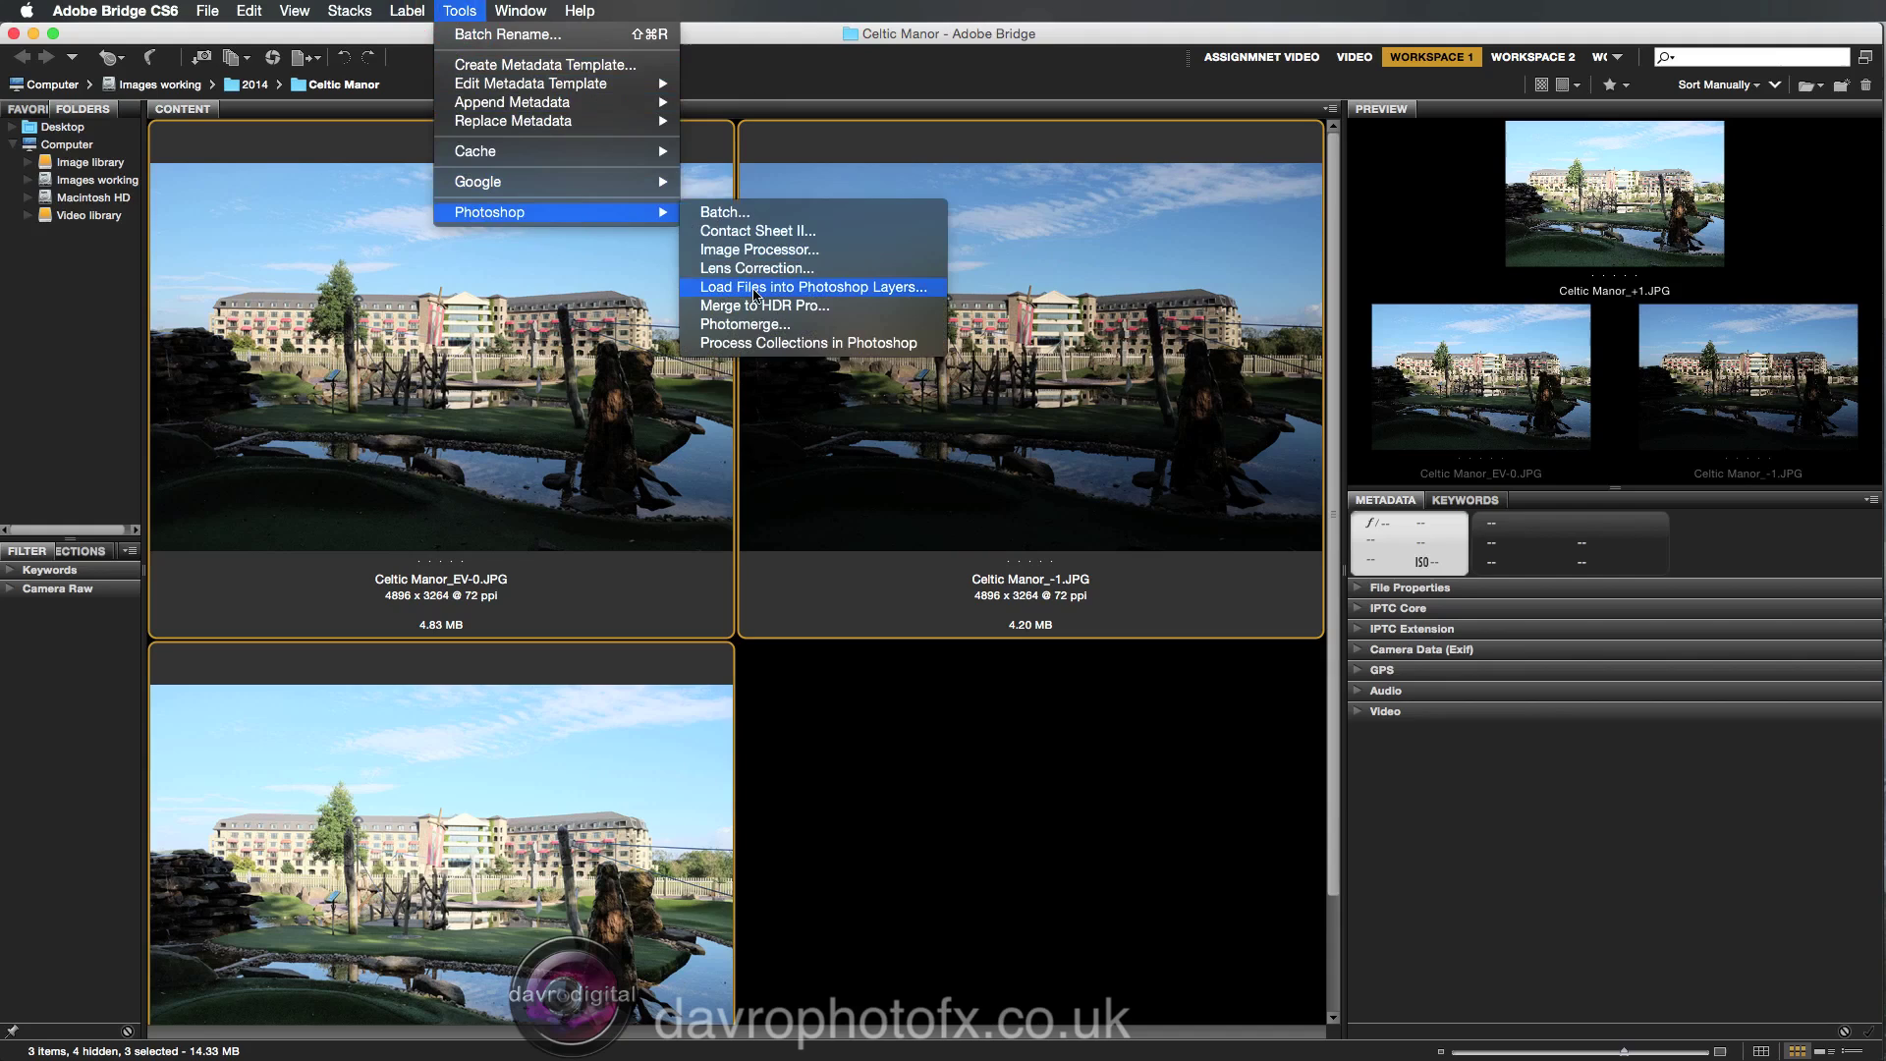
pyautogui.click(808, 287)
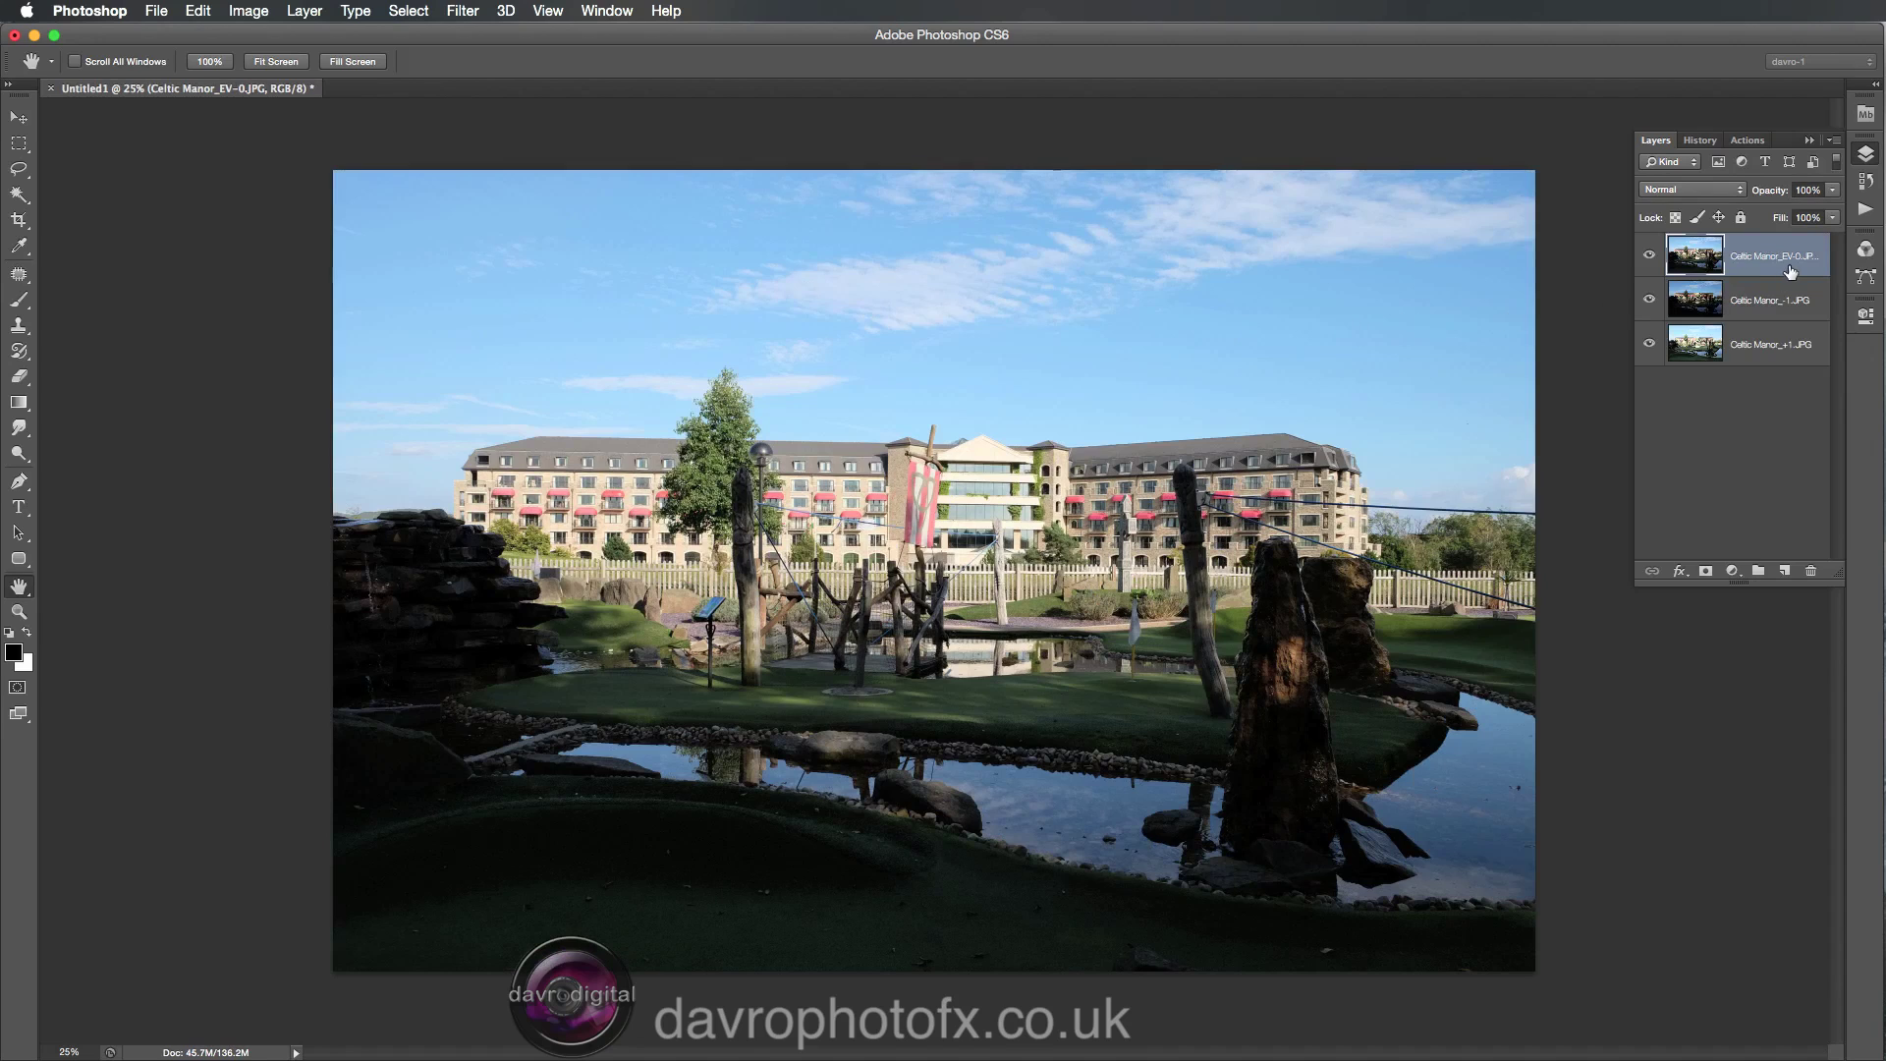
# Inspect each exposure by hiding the upper two layers one at a time, and show them again.
pyautogui.click(1650, 255)
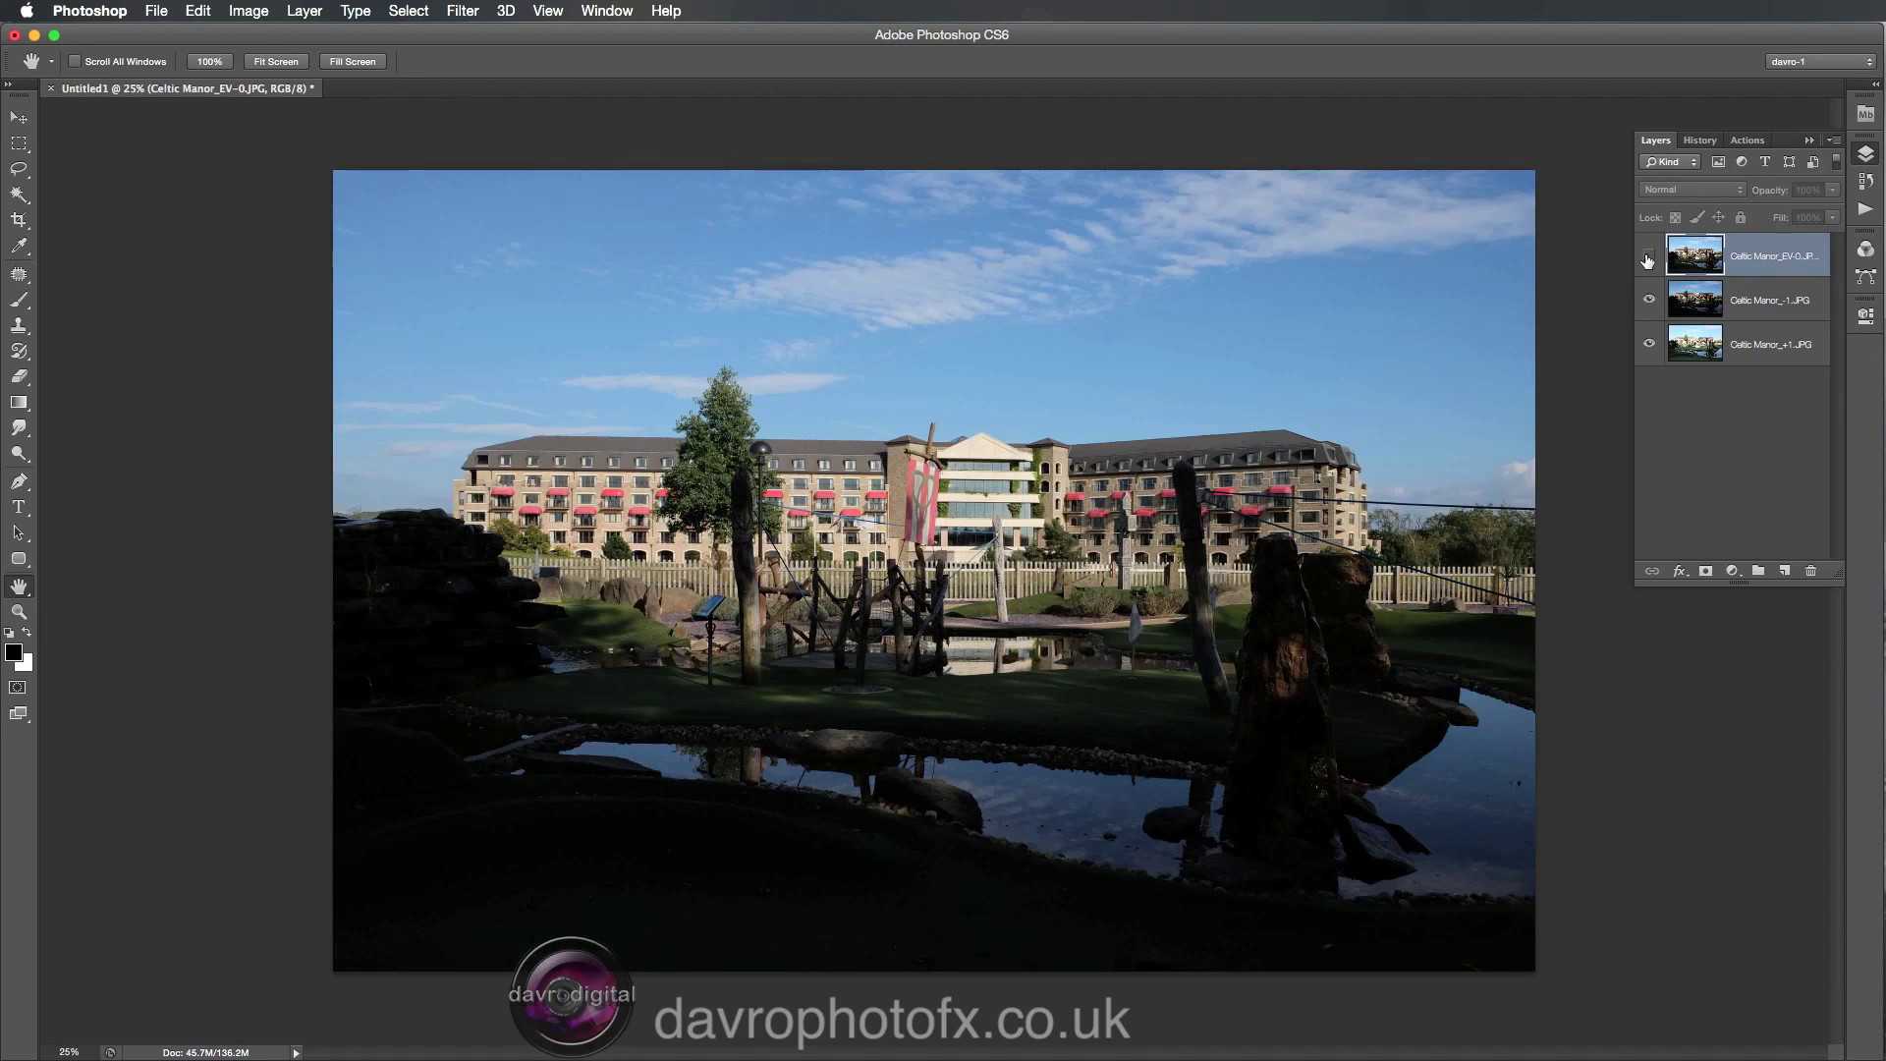
pyautogui.click(1649, 300)
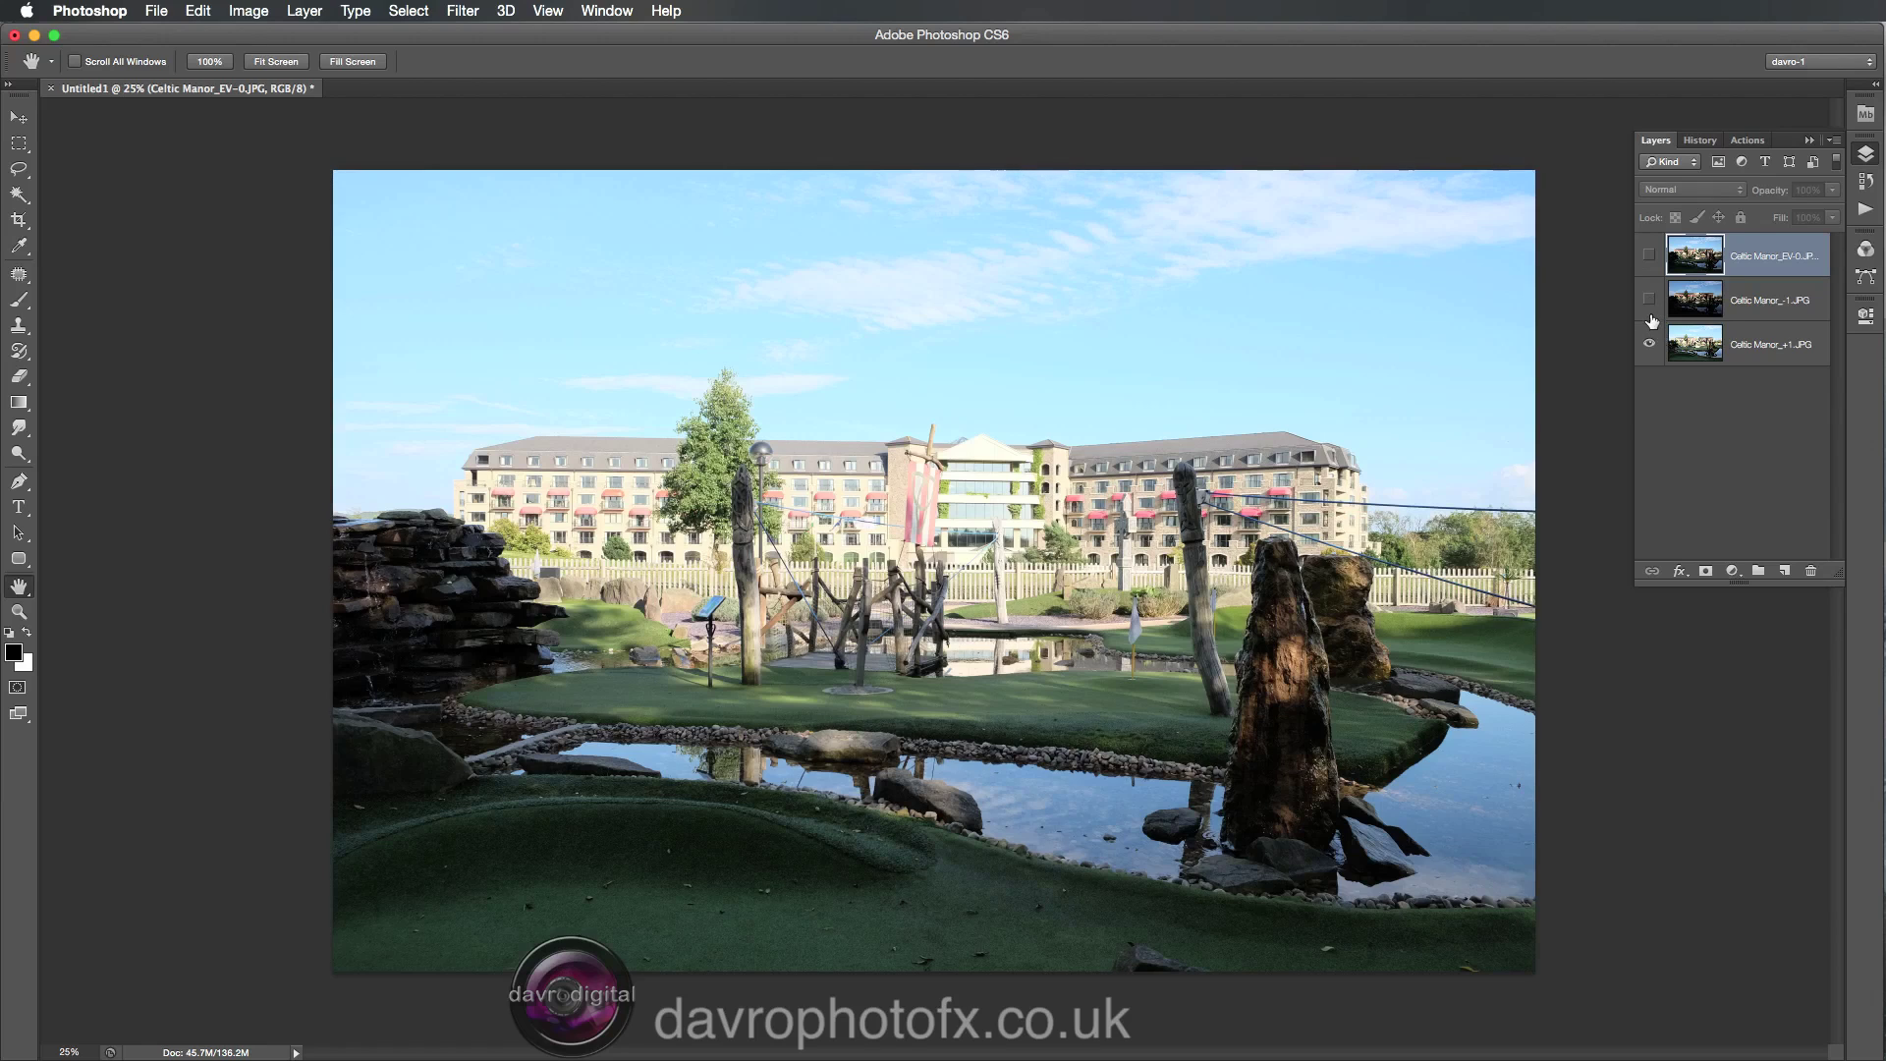
pyautogui.click(1649, 299)
pyautogui.click(1649, 256)
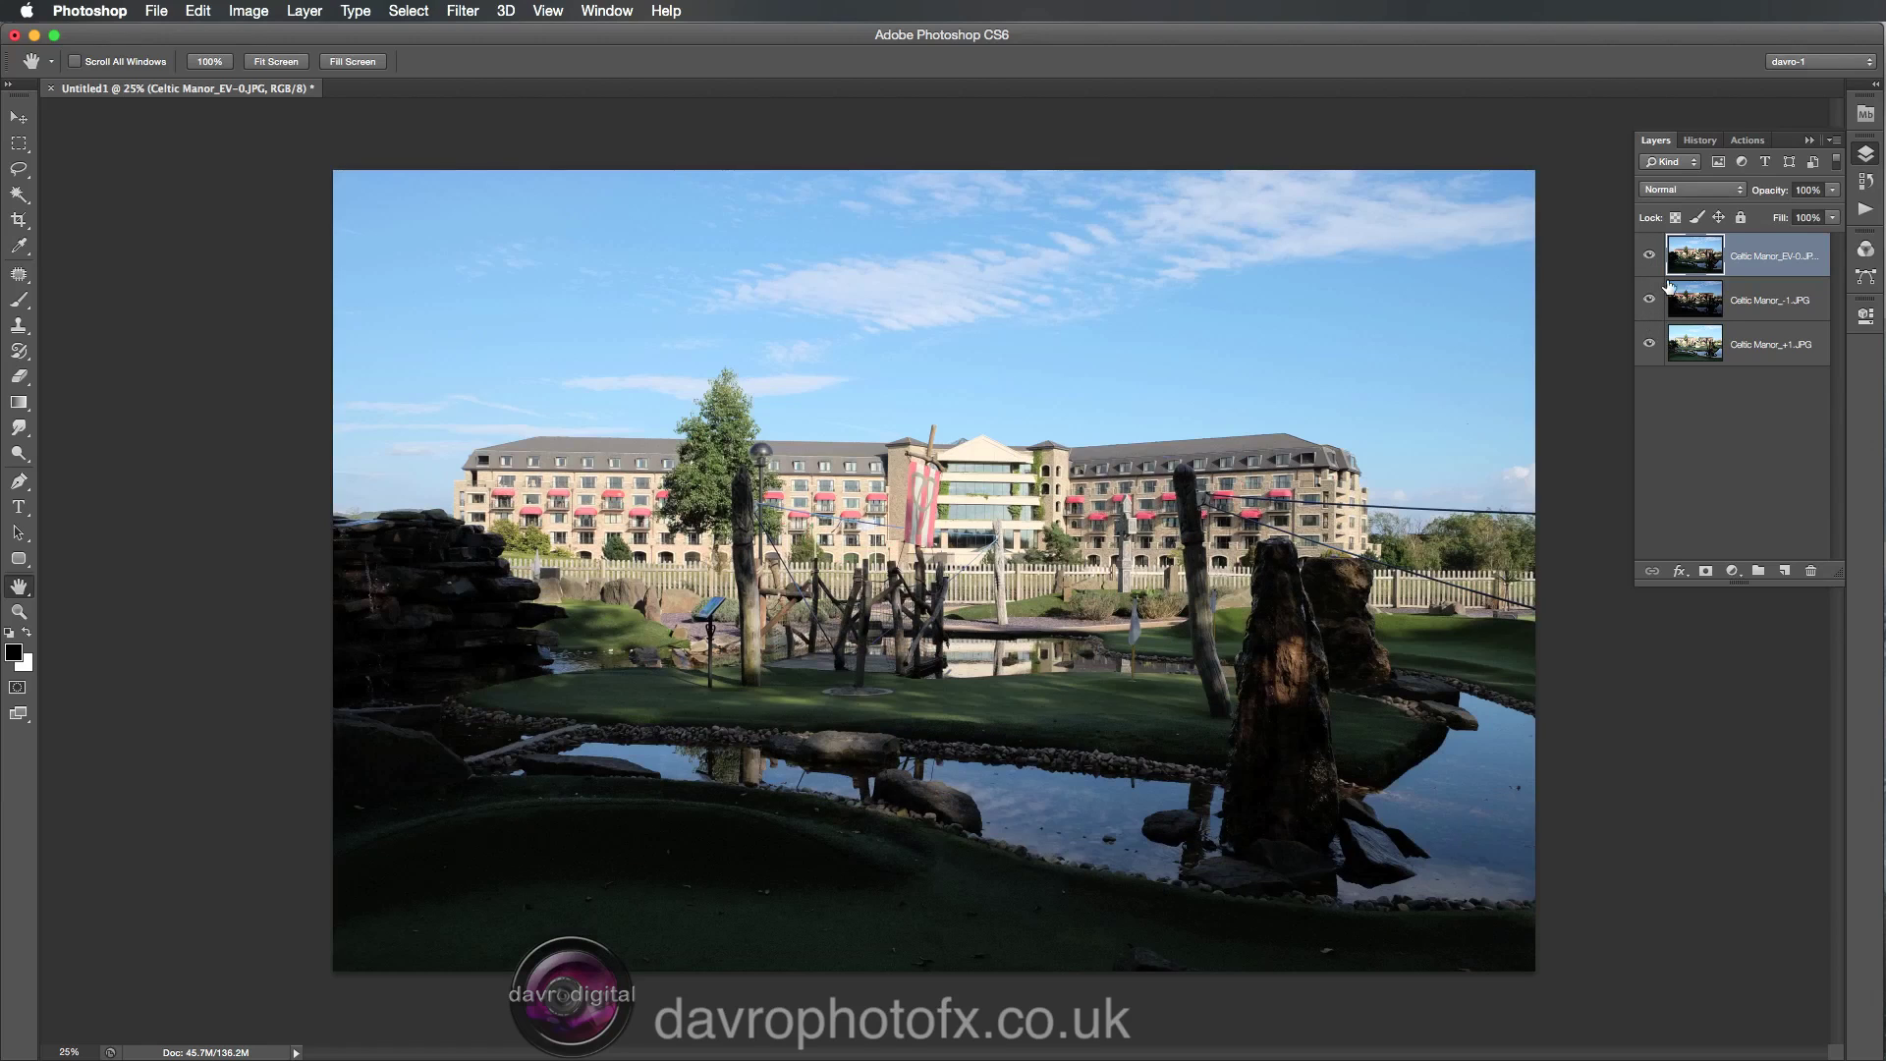
# Move the Celtic Manor_-1.JPG layer to the top of the stack and compare it with the exposure beneath.
pyautogui.click(1767, 302)
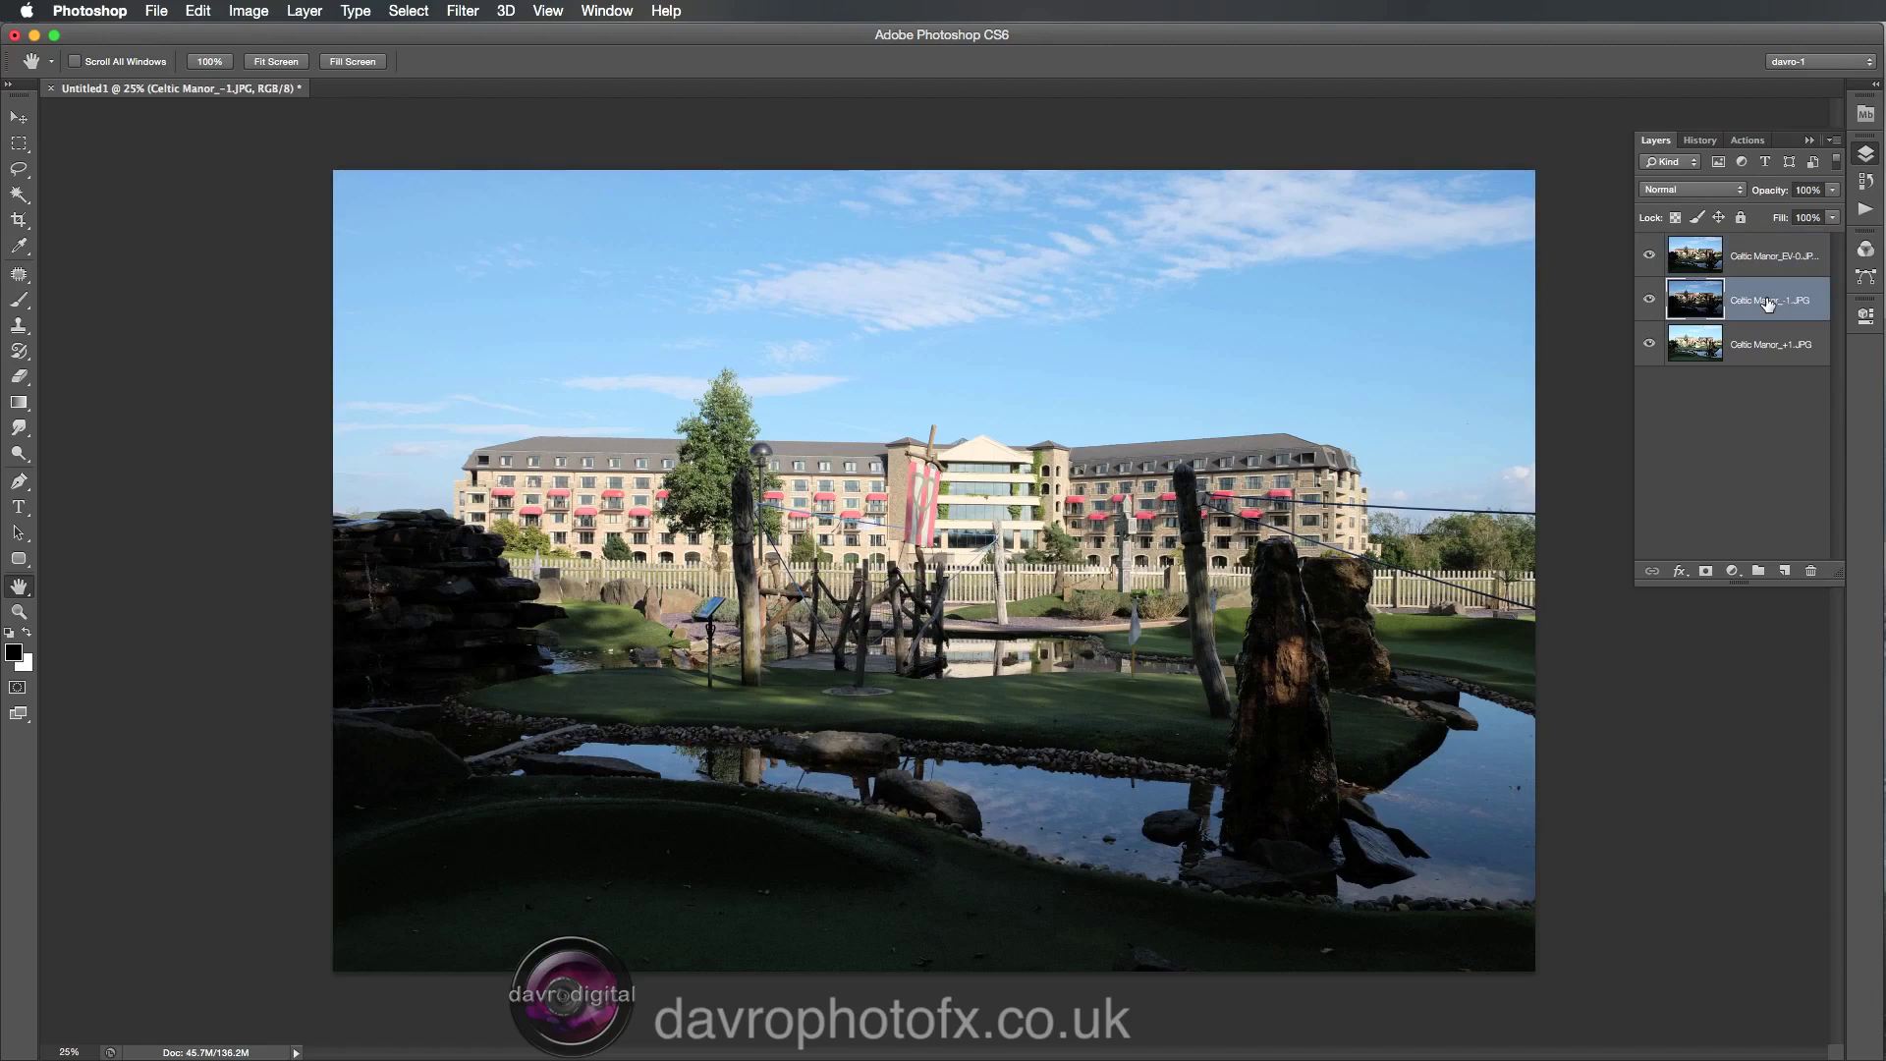
pyautogui.moveTo(1767, 301); pyautogui.dragTo(1762, 253)
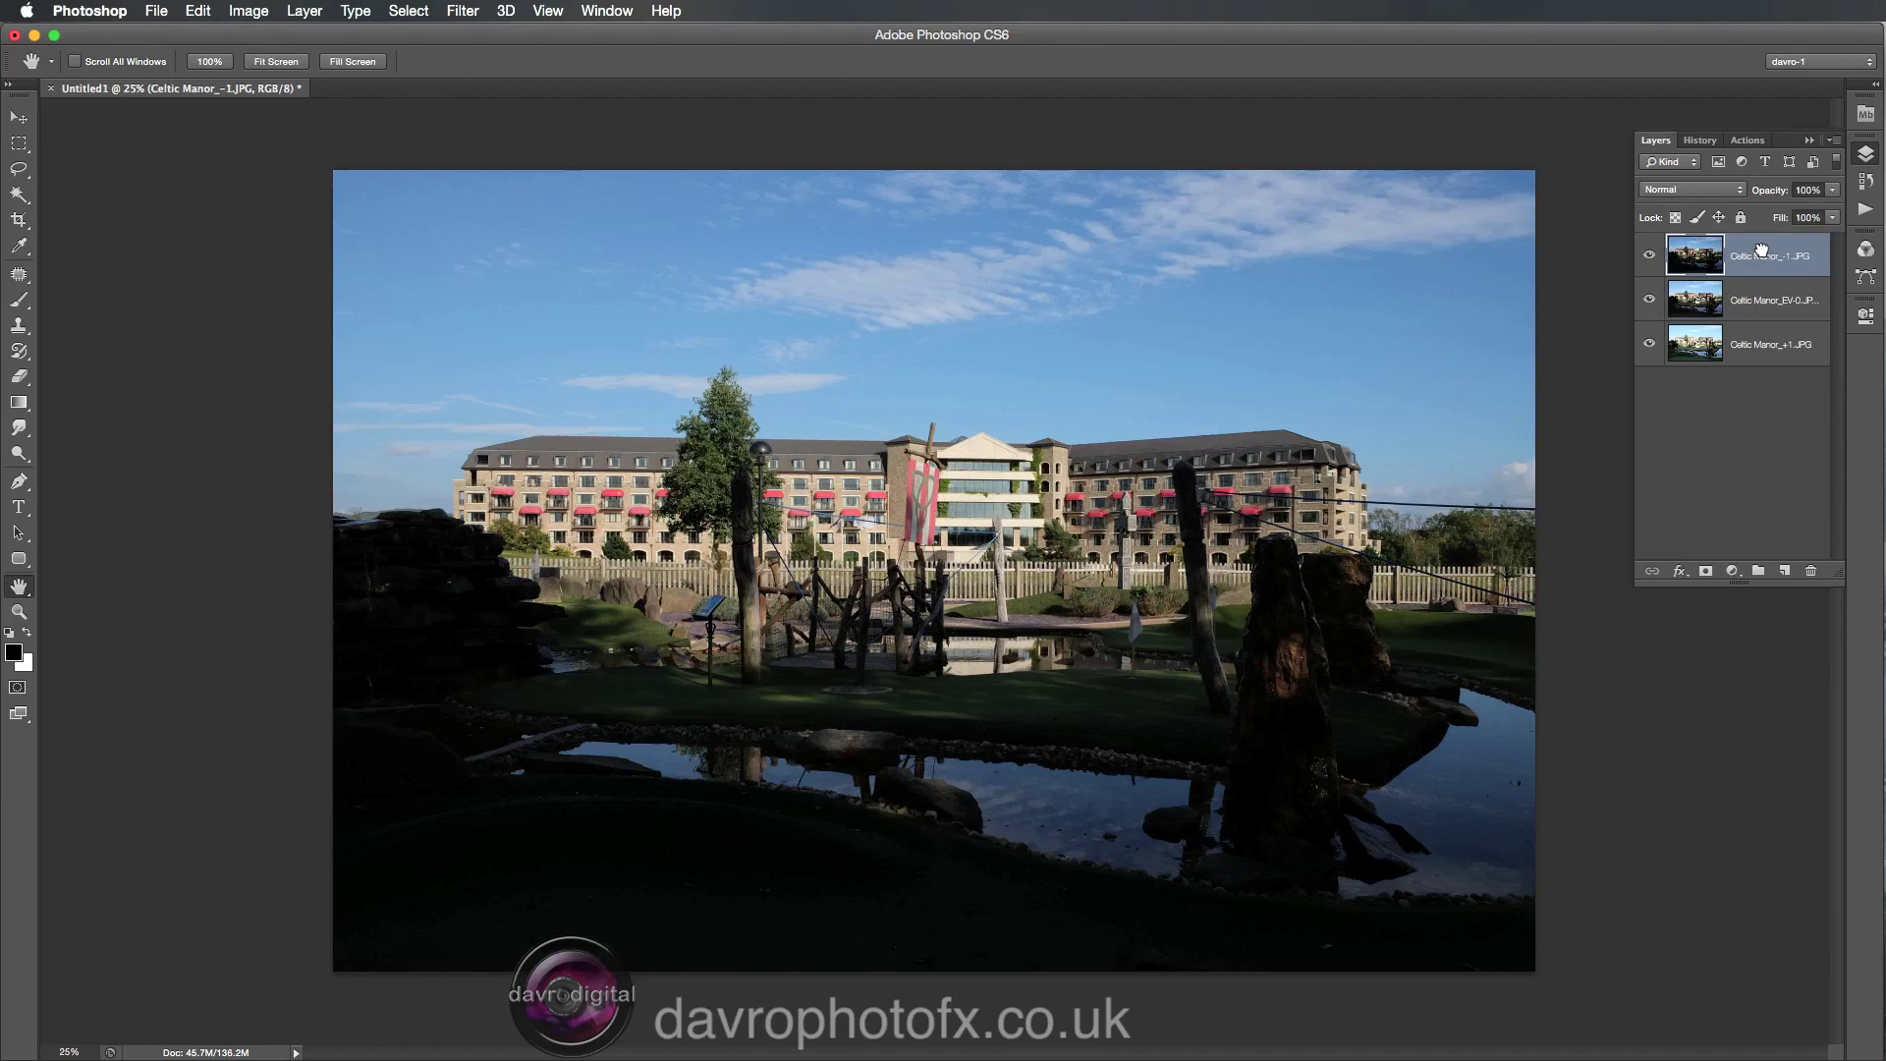
pyautogui.click(1649, 259)
pyautogui.click(1649, 261)
pyautogui.click(1649, 260)
pyautogui.click(1649, 261)
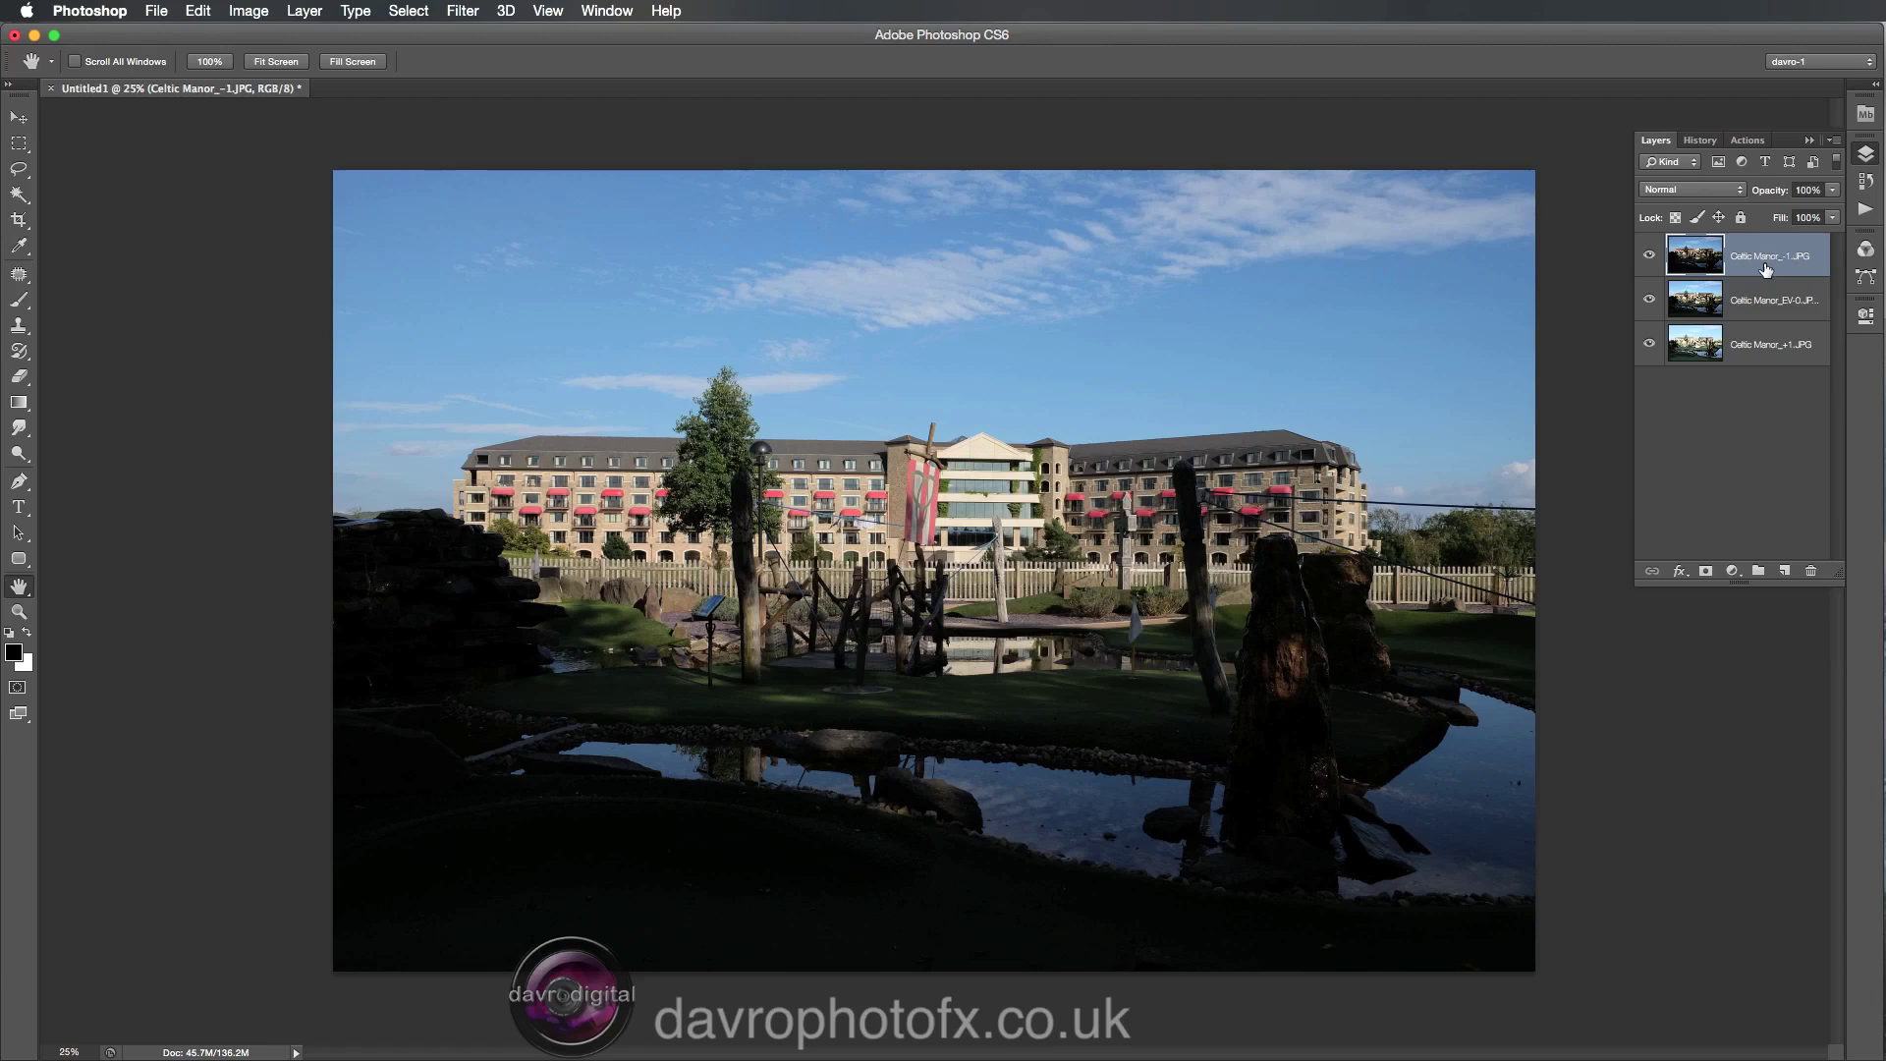
# Auto-align all three exposure layers using the Auto projection, then deselect the layers.
pyautogui.keyDown('shift'); pyautogui.click(1744, 345); pyautogui.keyUp('shift')
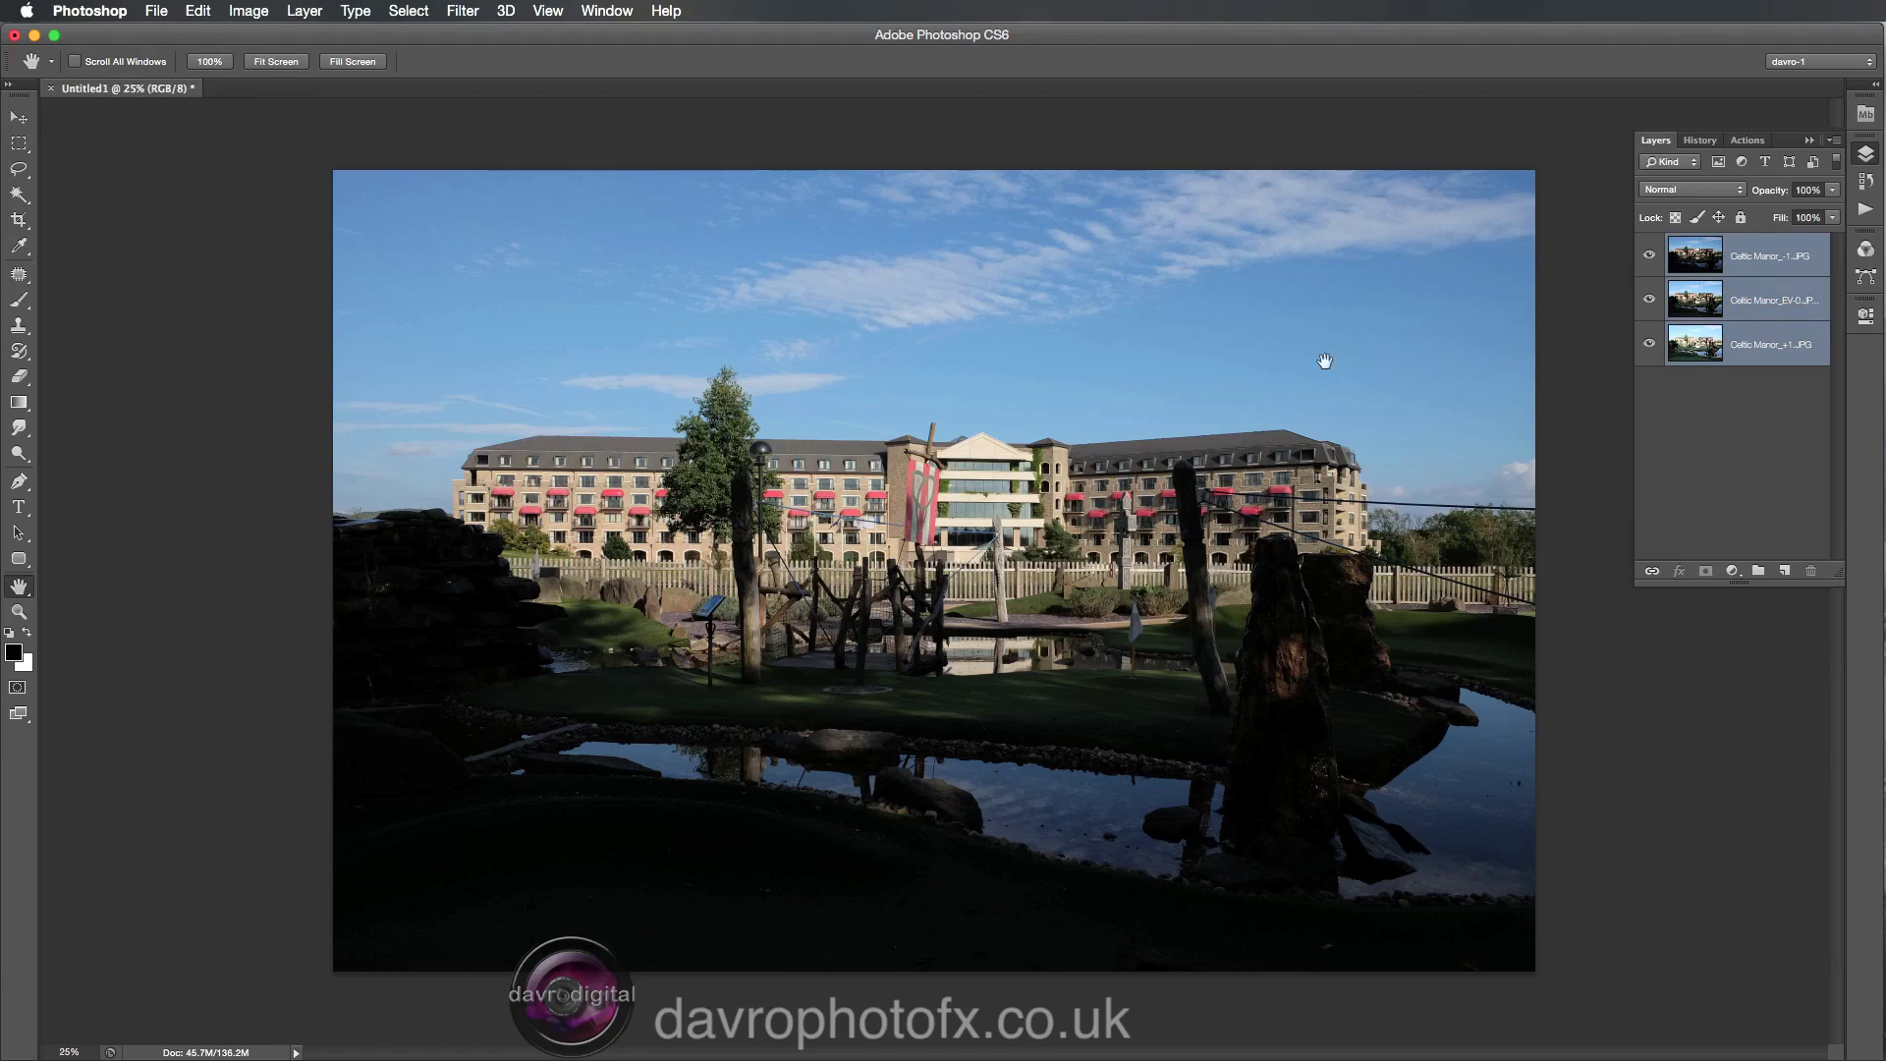
pyautogui.click(201, 11)
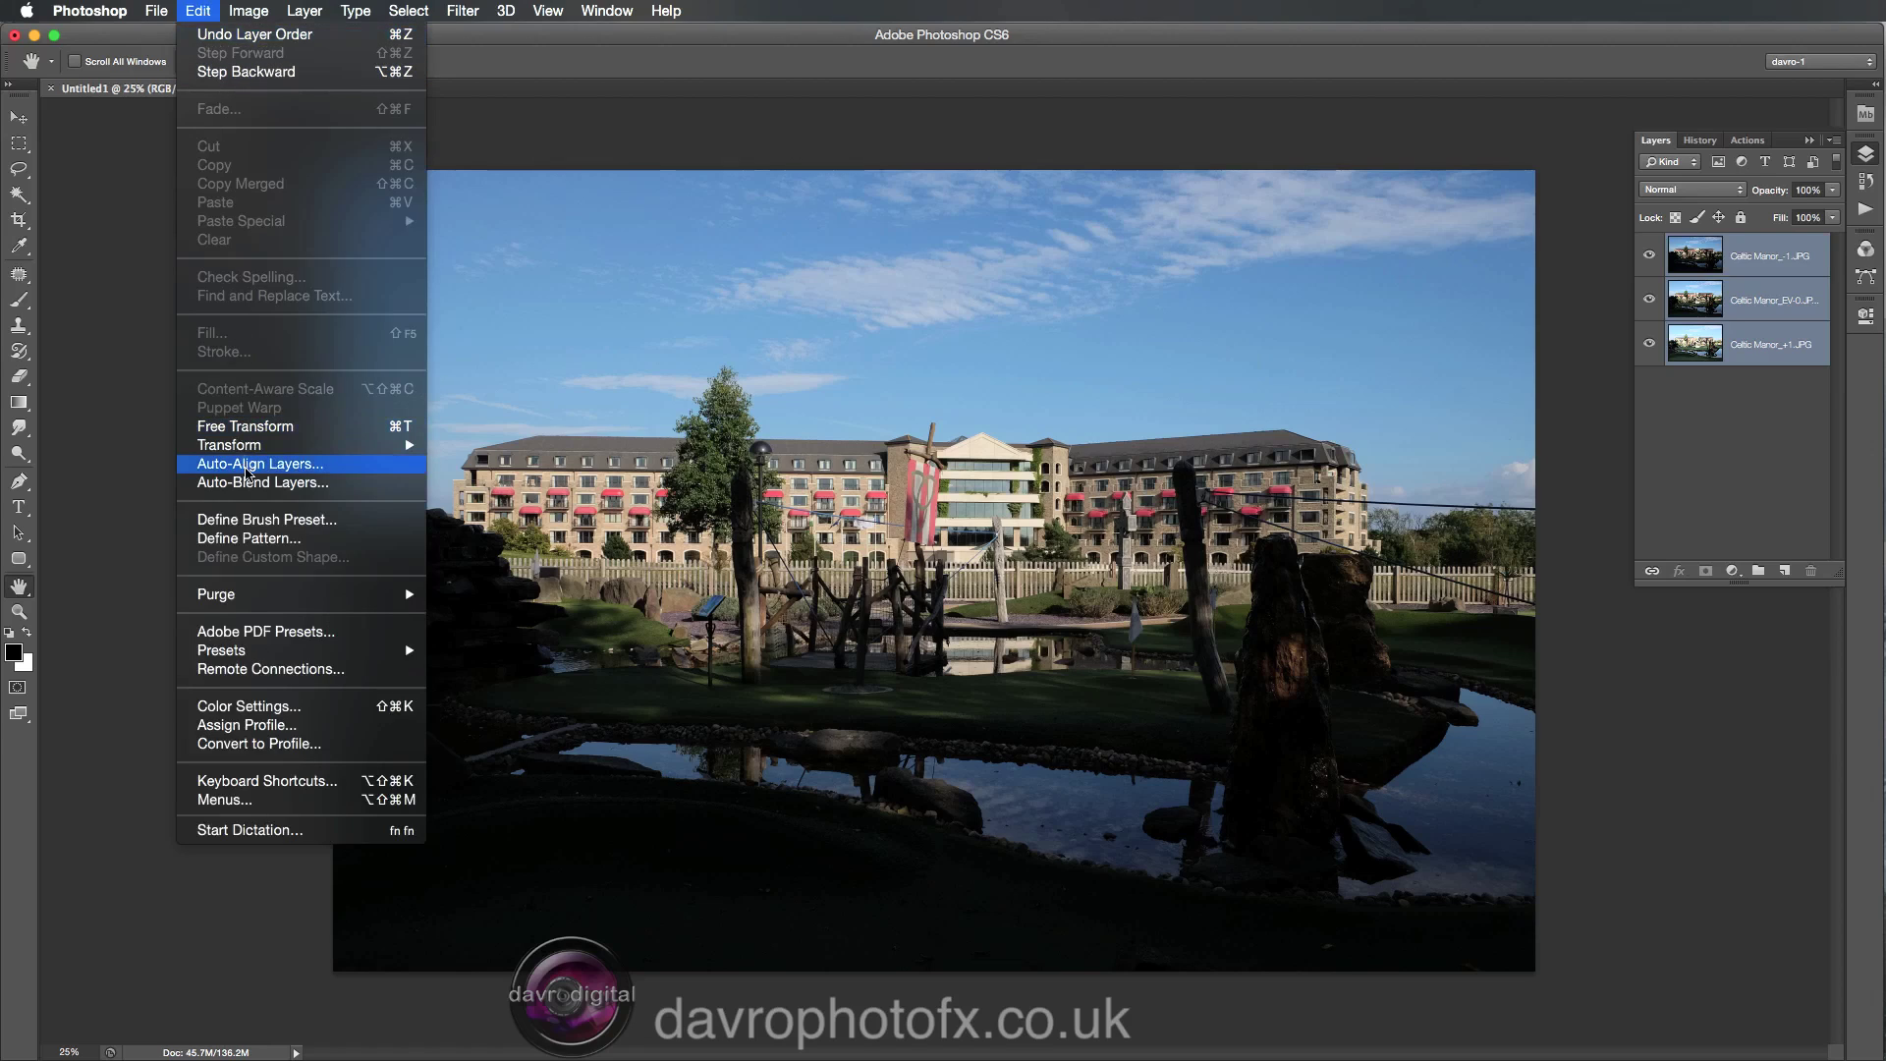
pyautogui.click(247, 463)
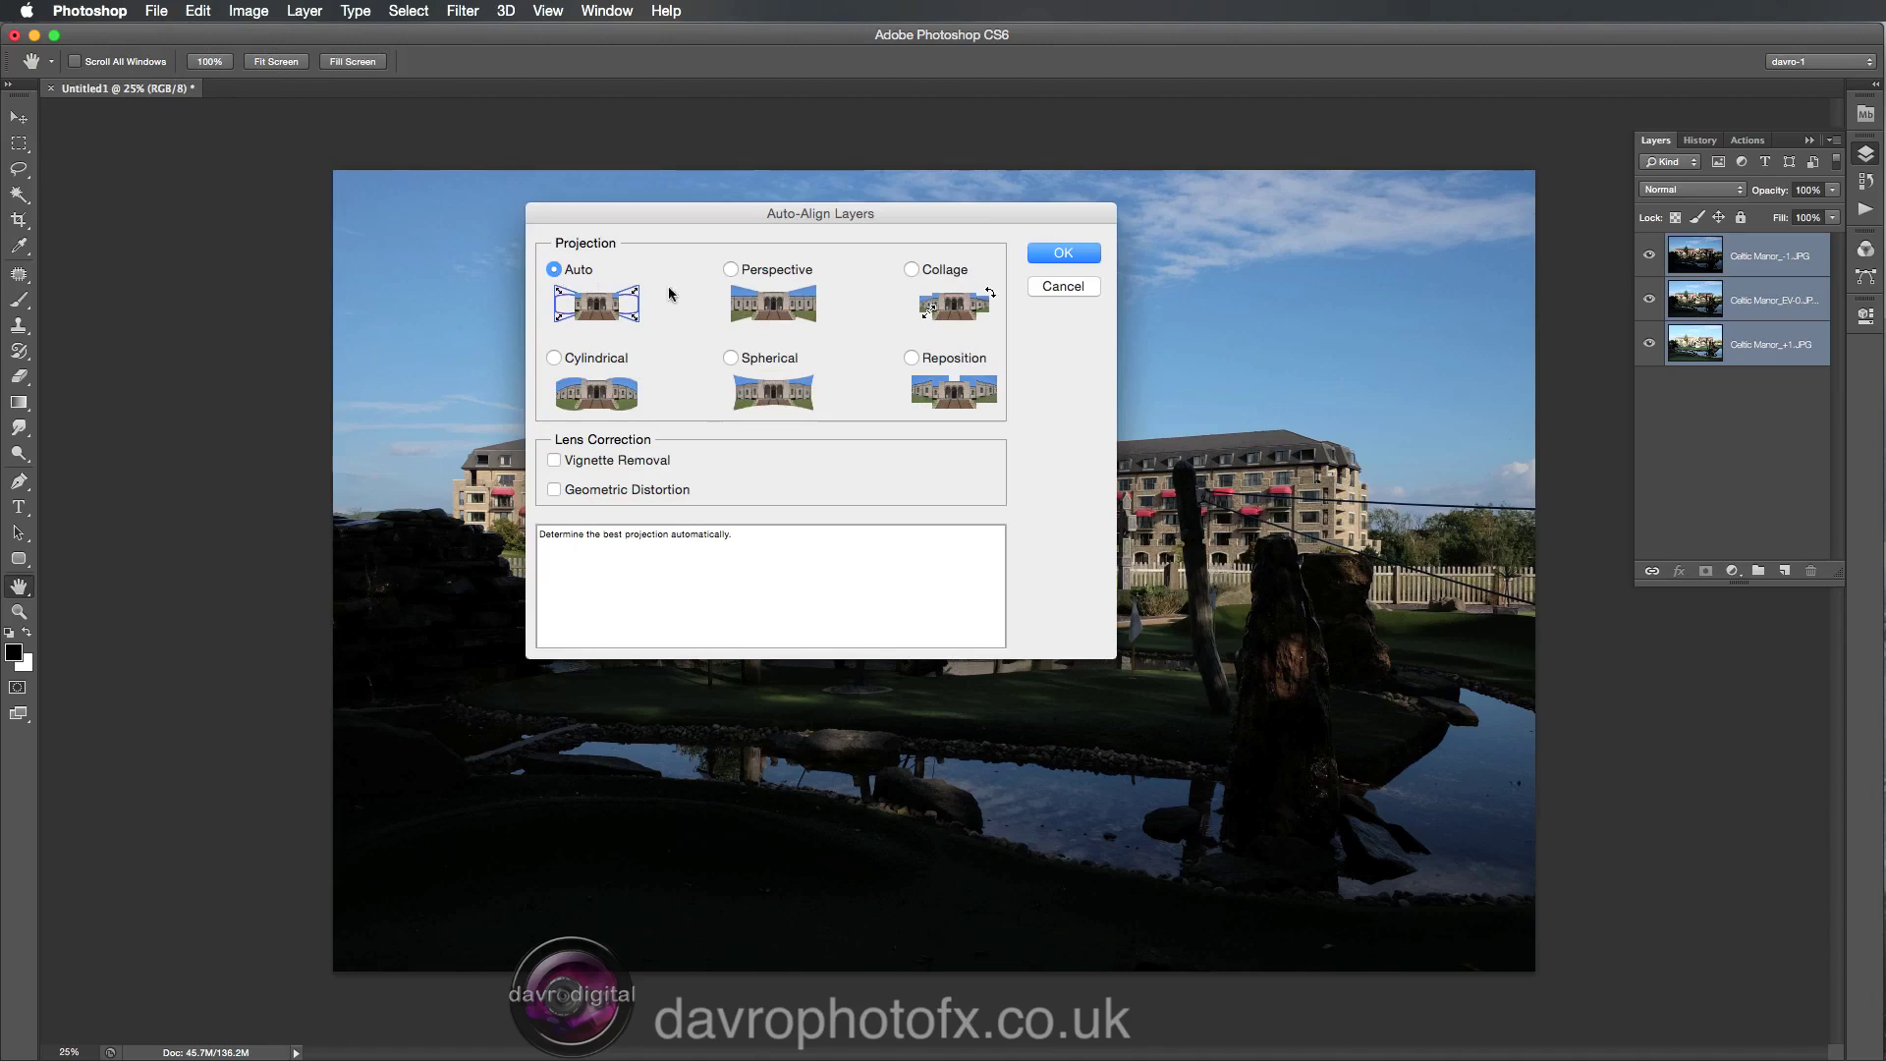
pyautogui.click(1067, 256)
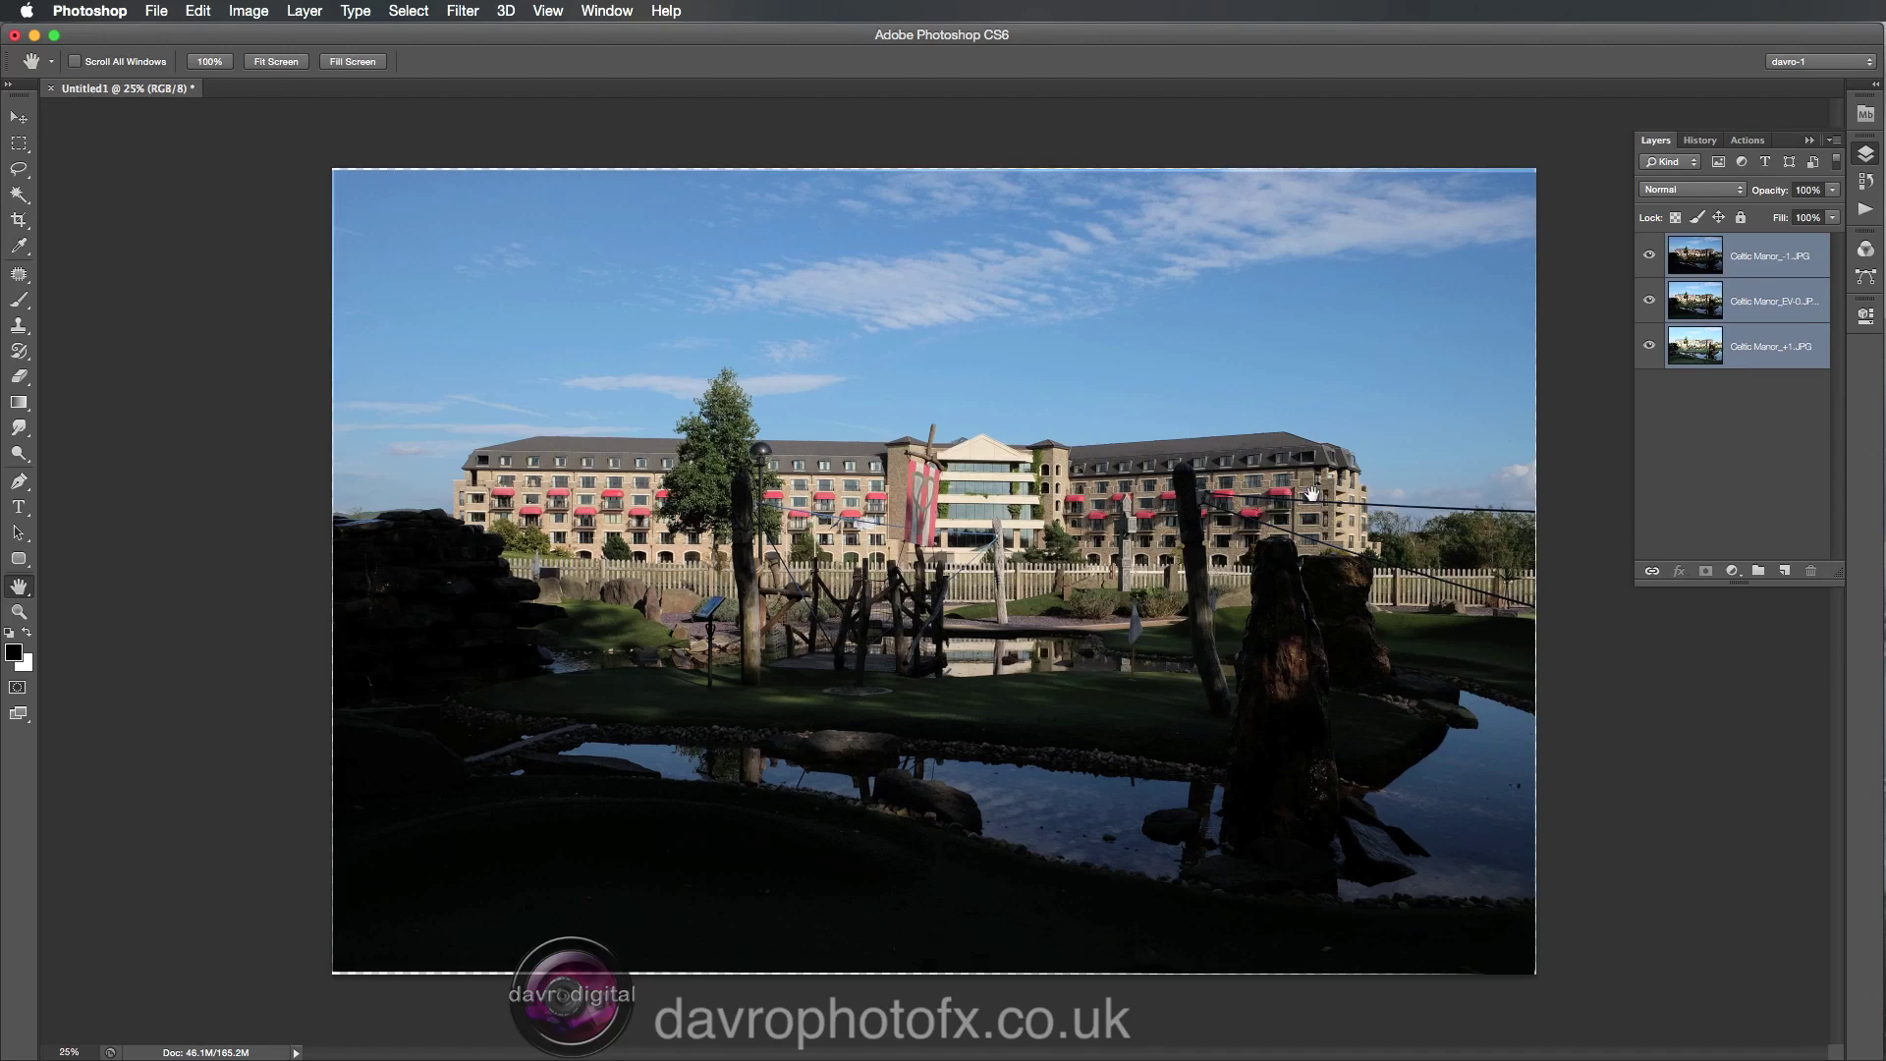
pyautogui.click(1688, 461)
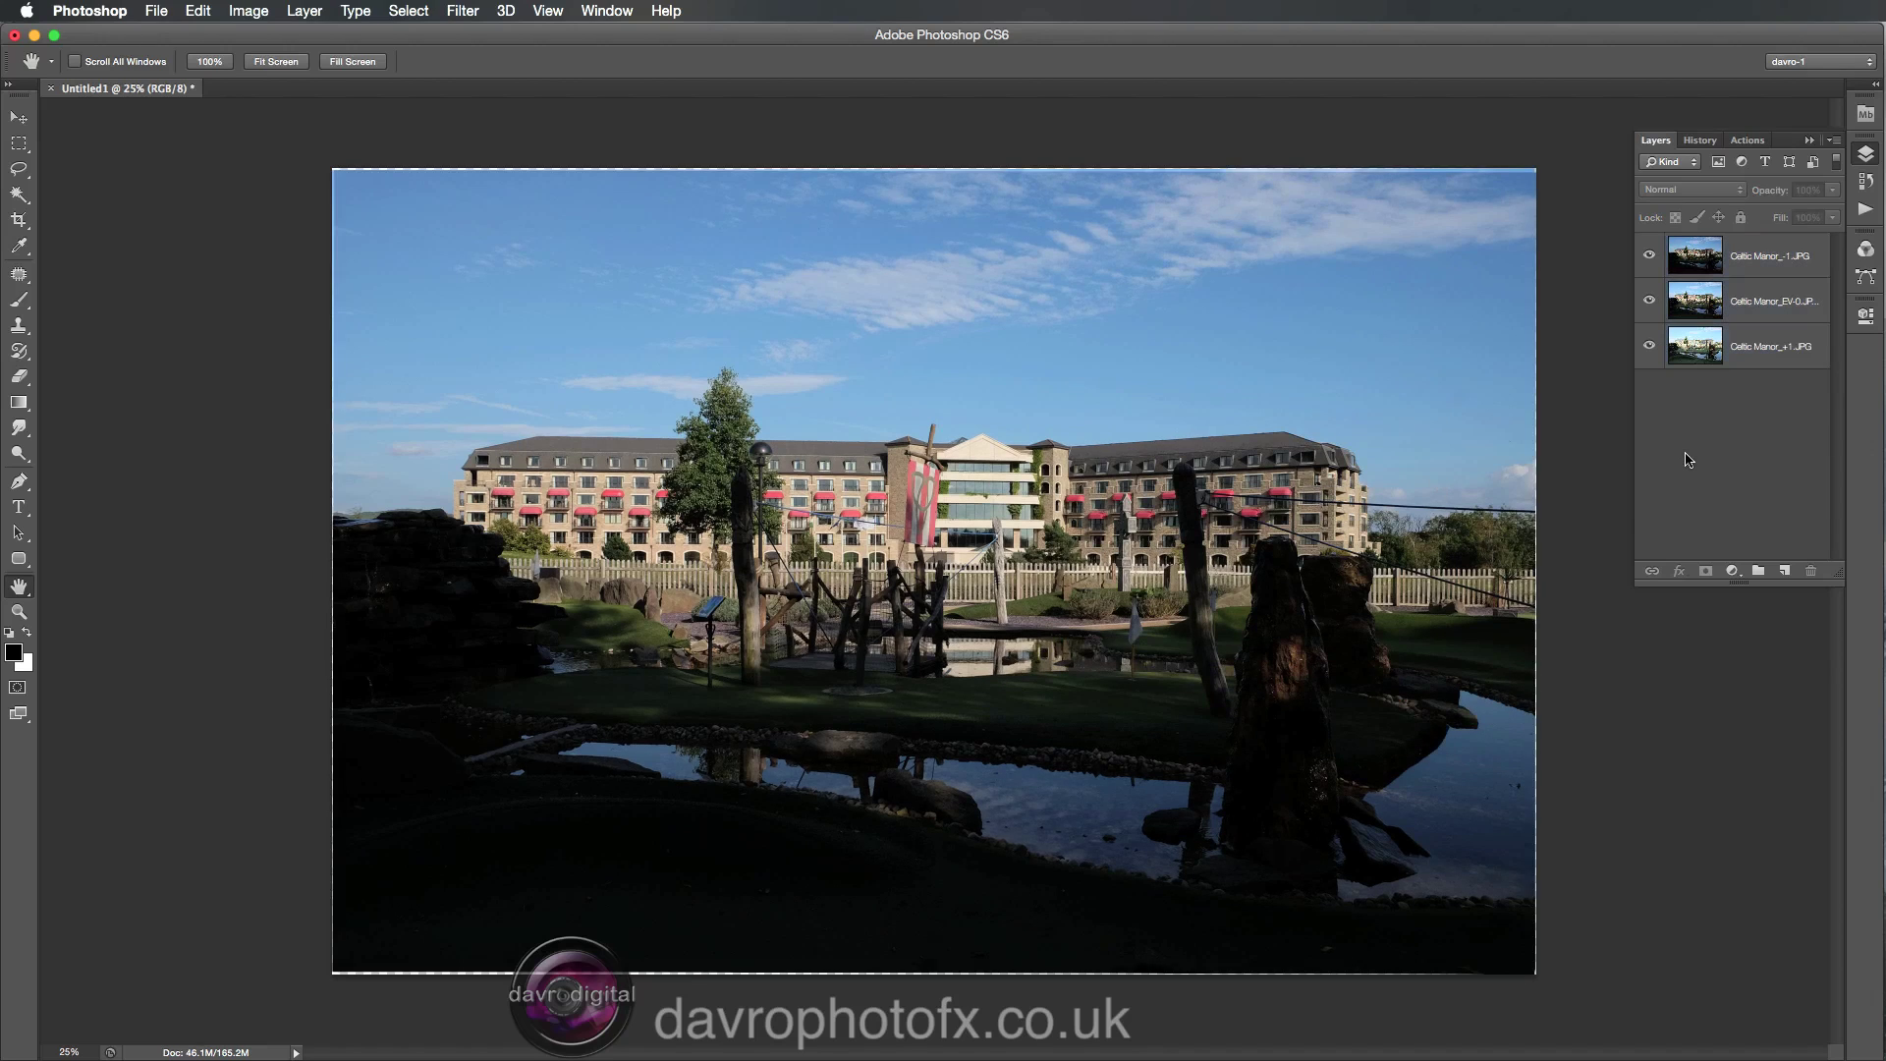
# Check the alignment of the exposures by hiding and reshowing the upper two layers.
pyautogui.click(1650, 257)
pyautogui.click(1650, 299)
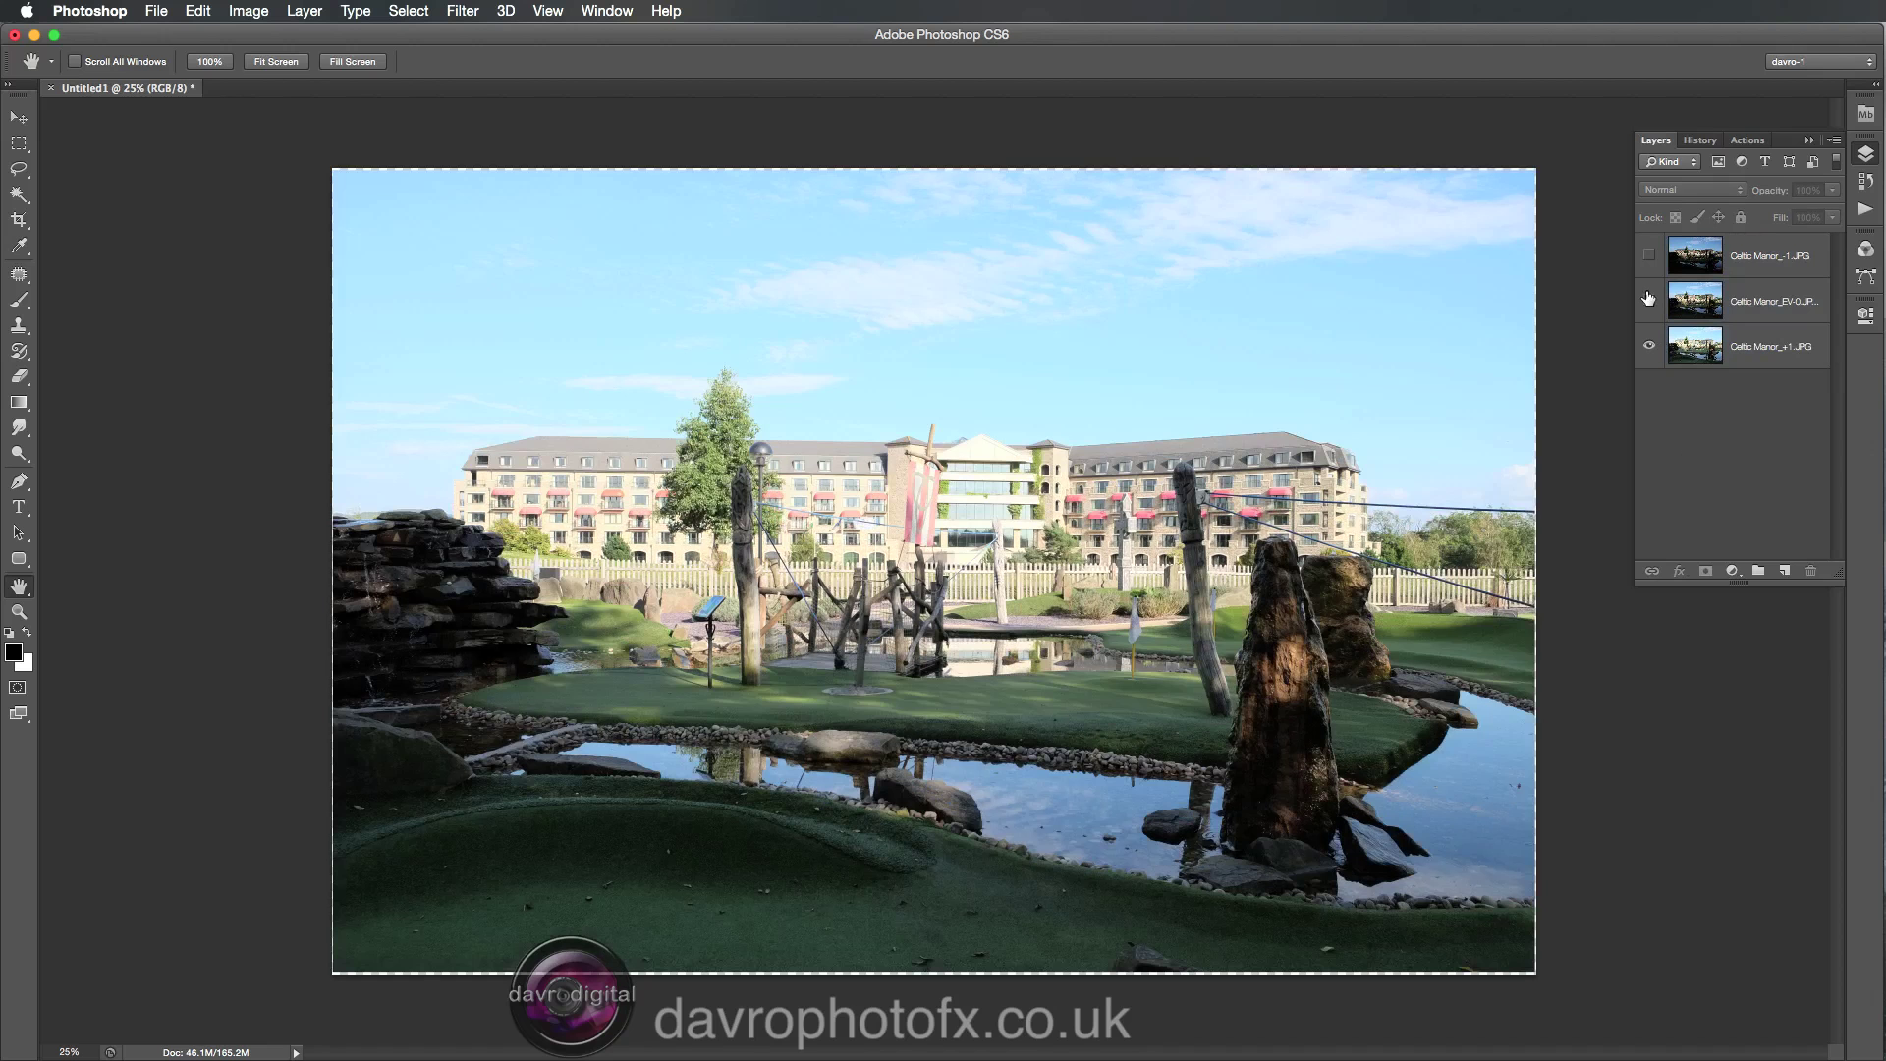
pyautogui.click(1649, 256)
pyautogui.click(1649, 300)
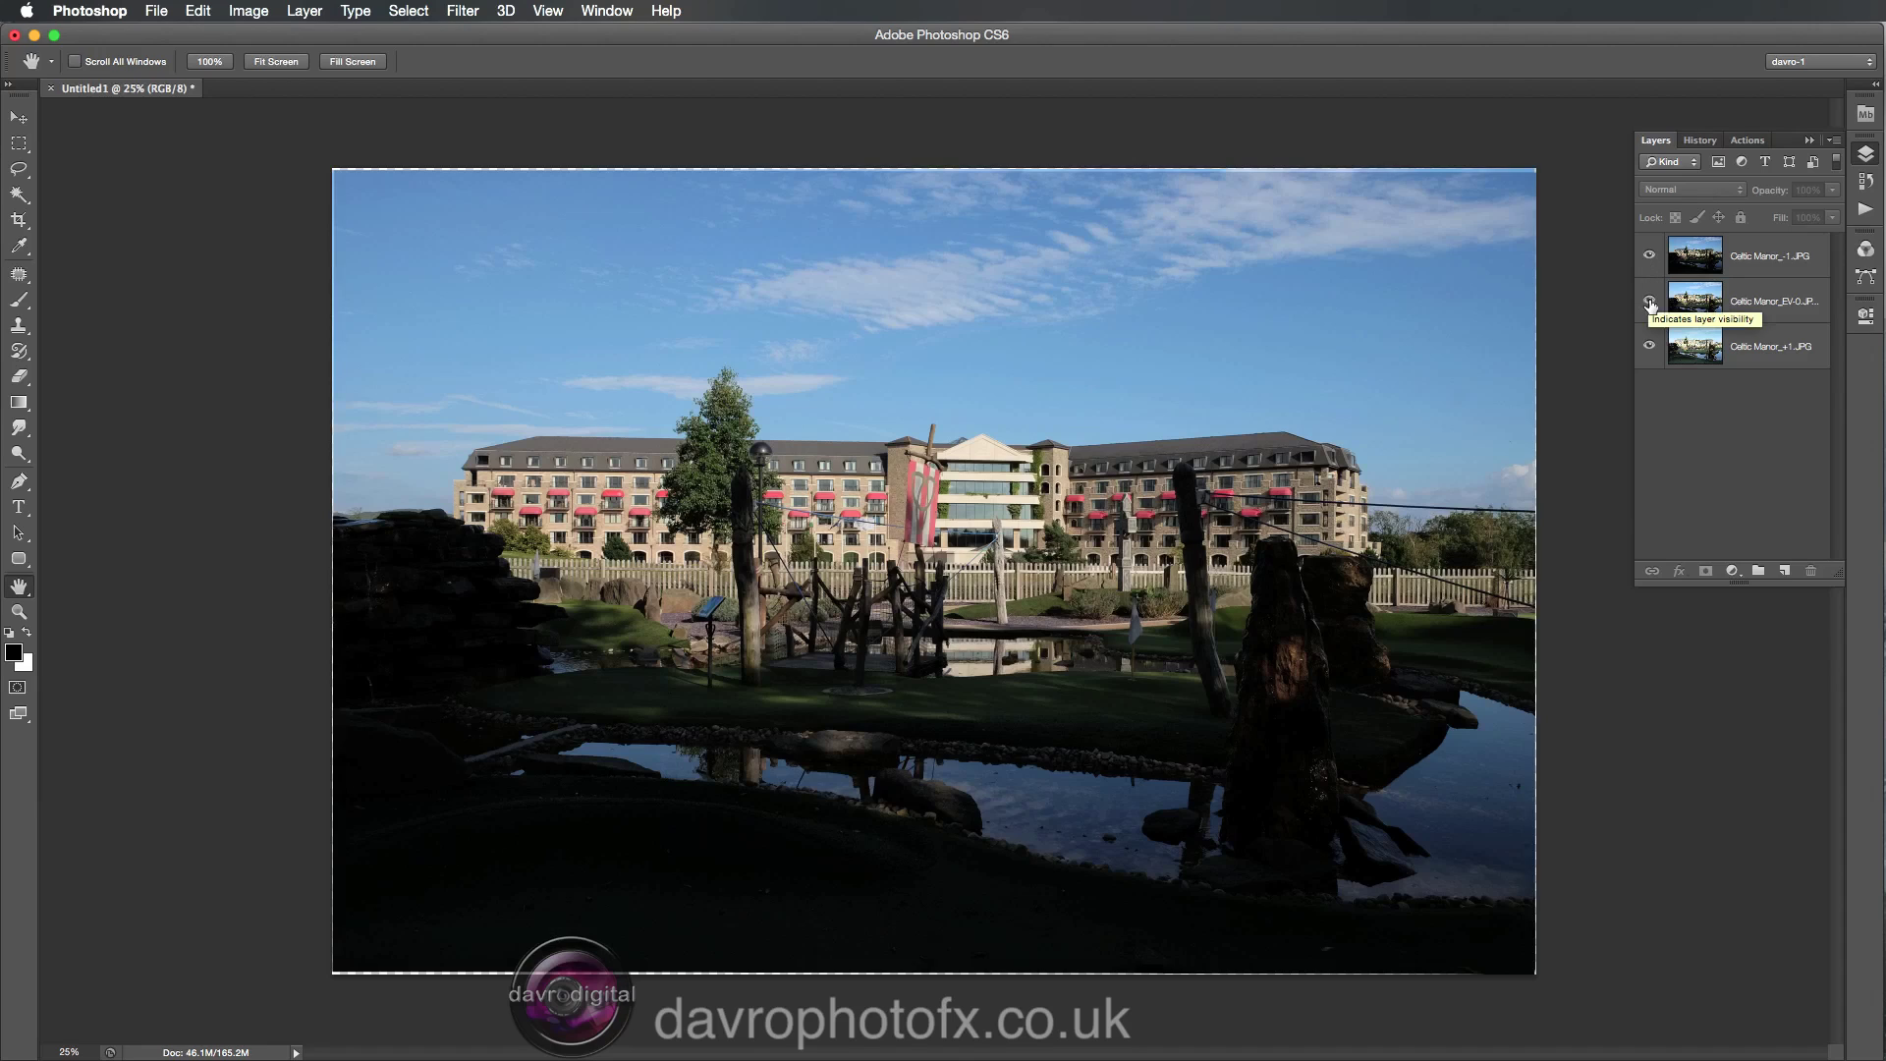
# With the Celtic Manor_-1.JPG layer active, load the luminosity of the RGB channel as a selection.
pyautogui.click(1768, 258)
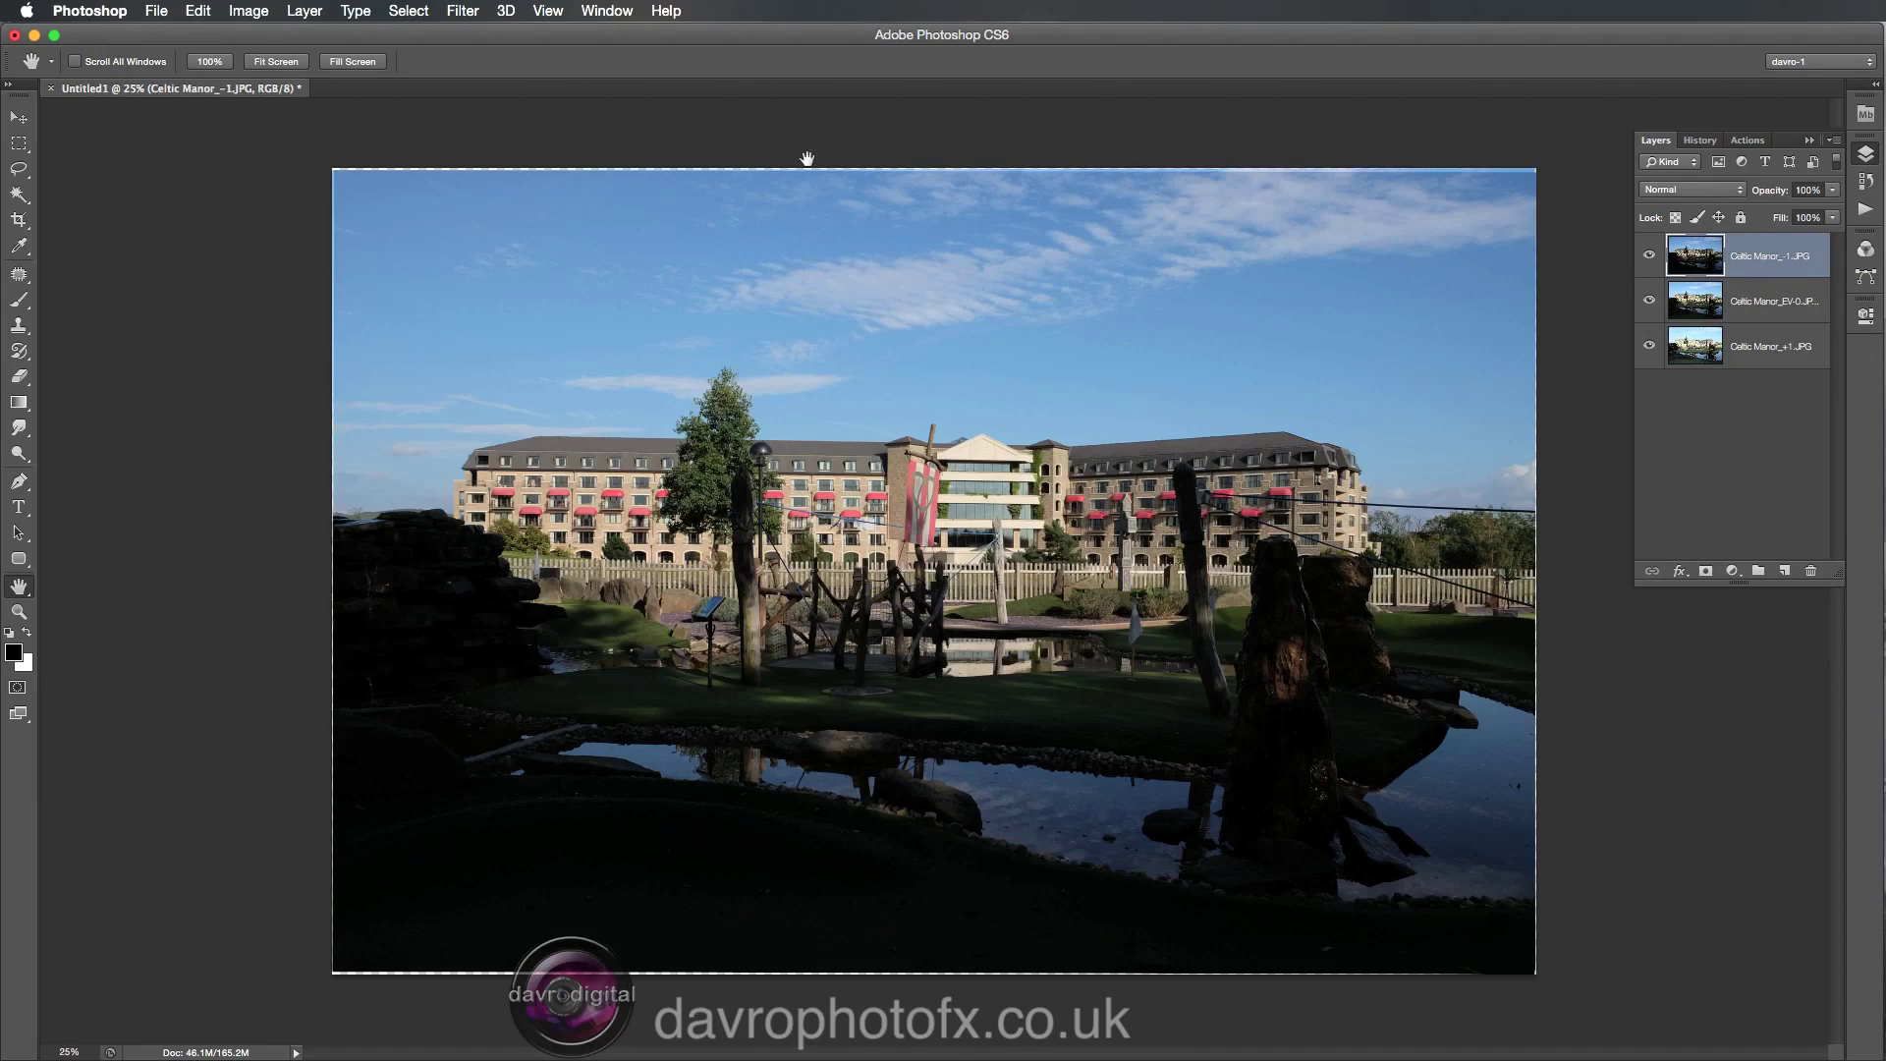
pyautogui.click(594, 12)
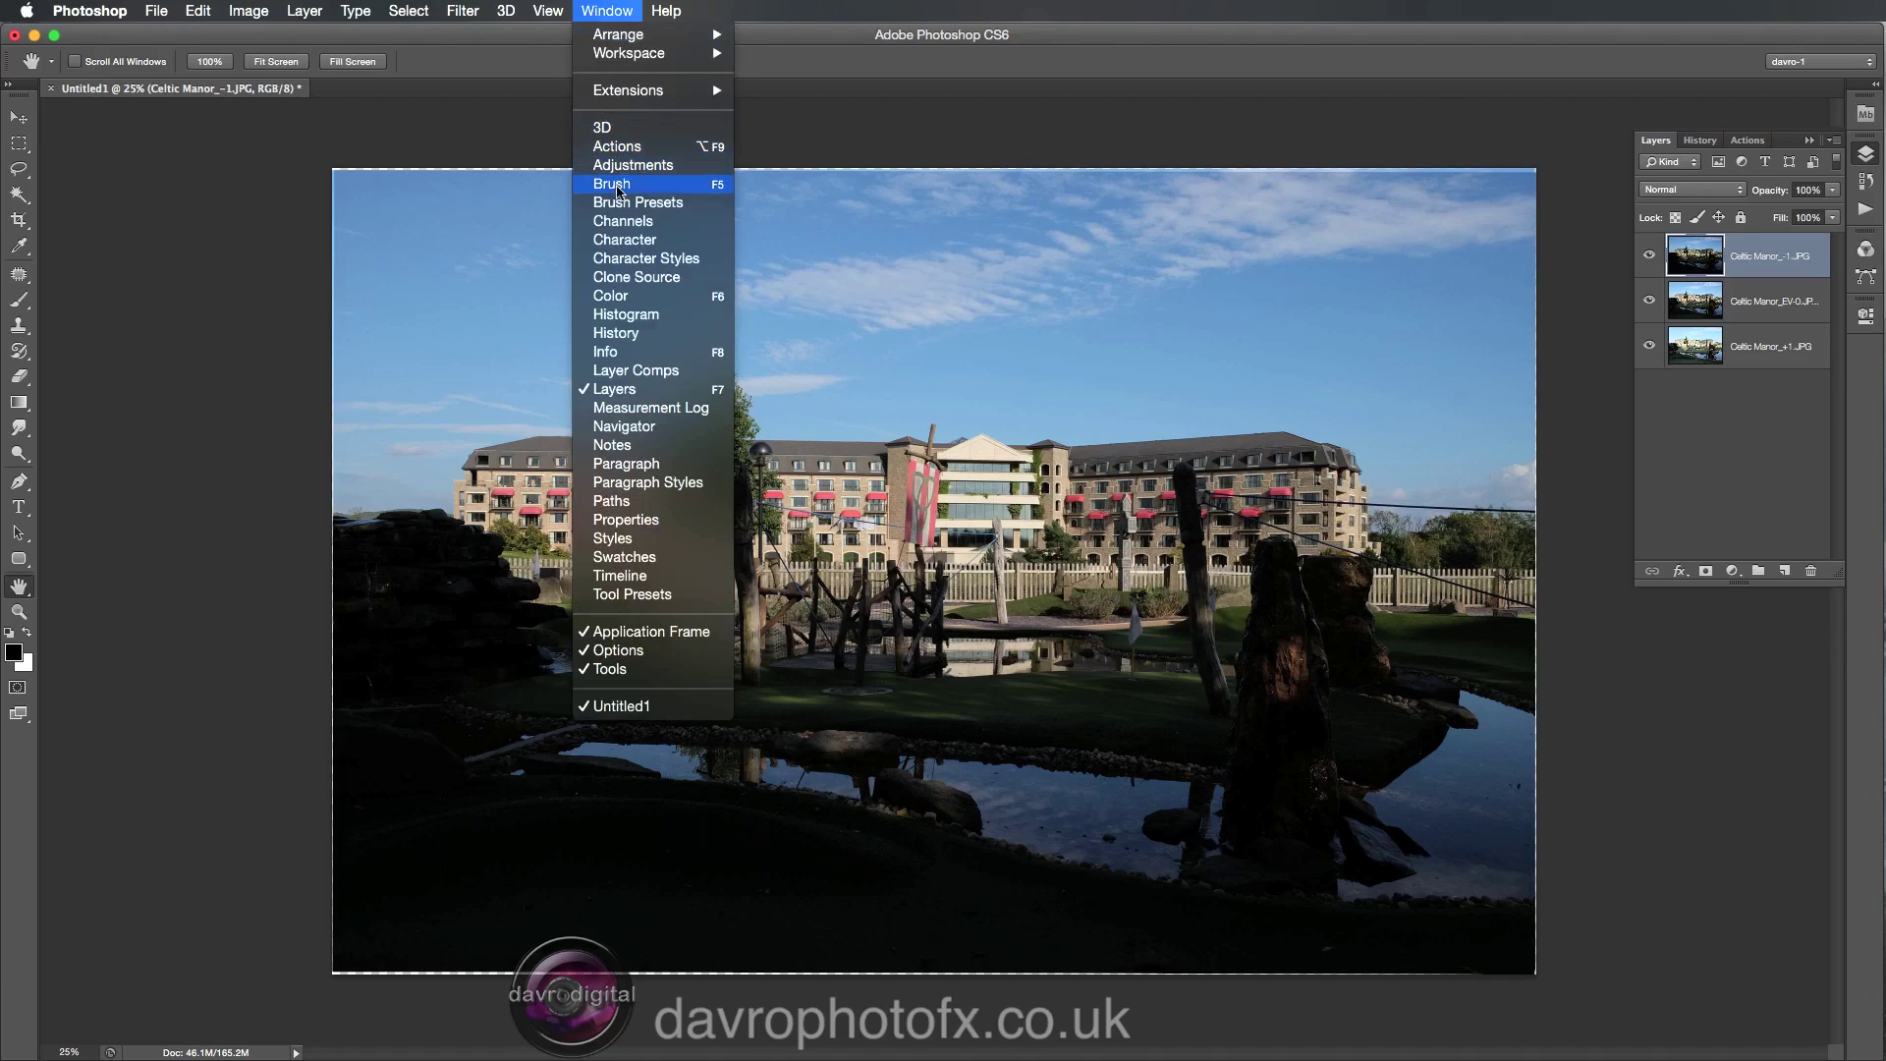
pyautogui.click(625, 224)
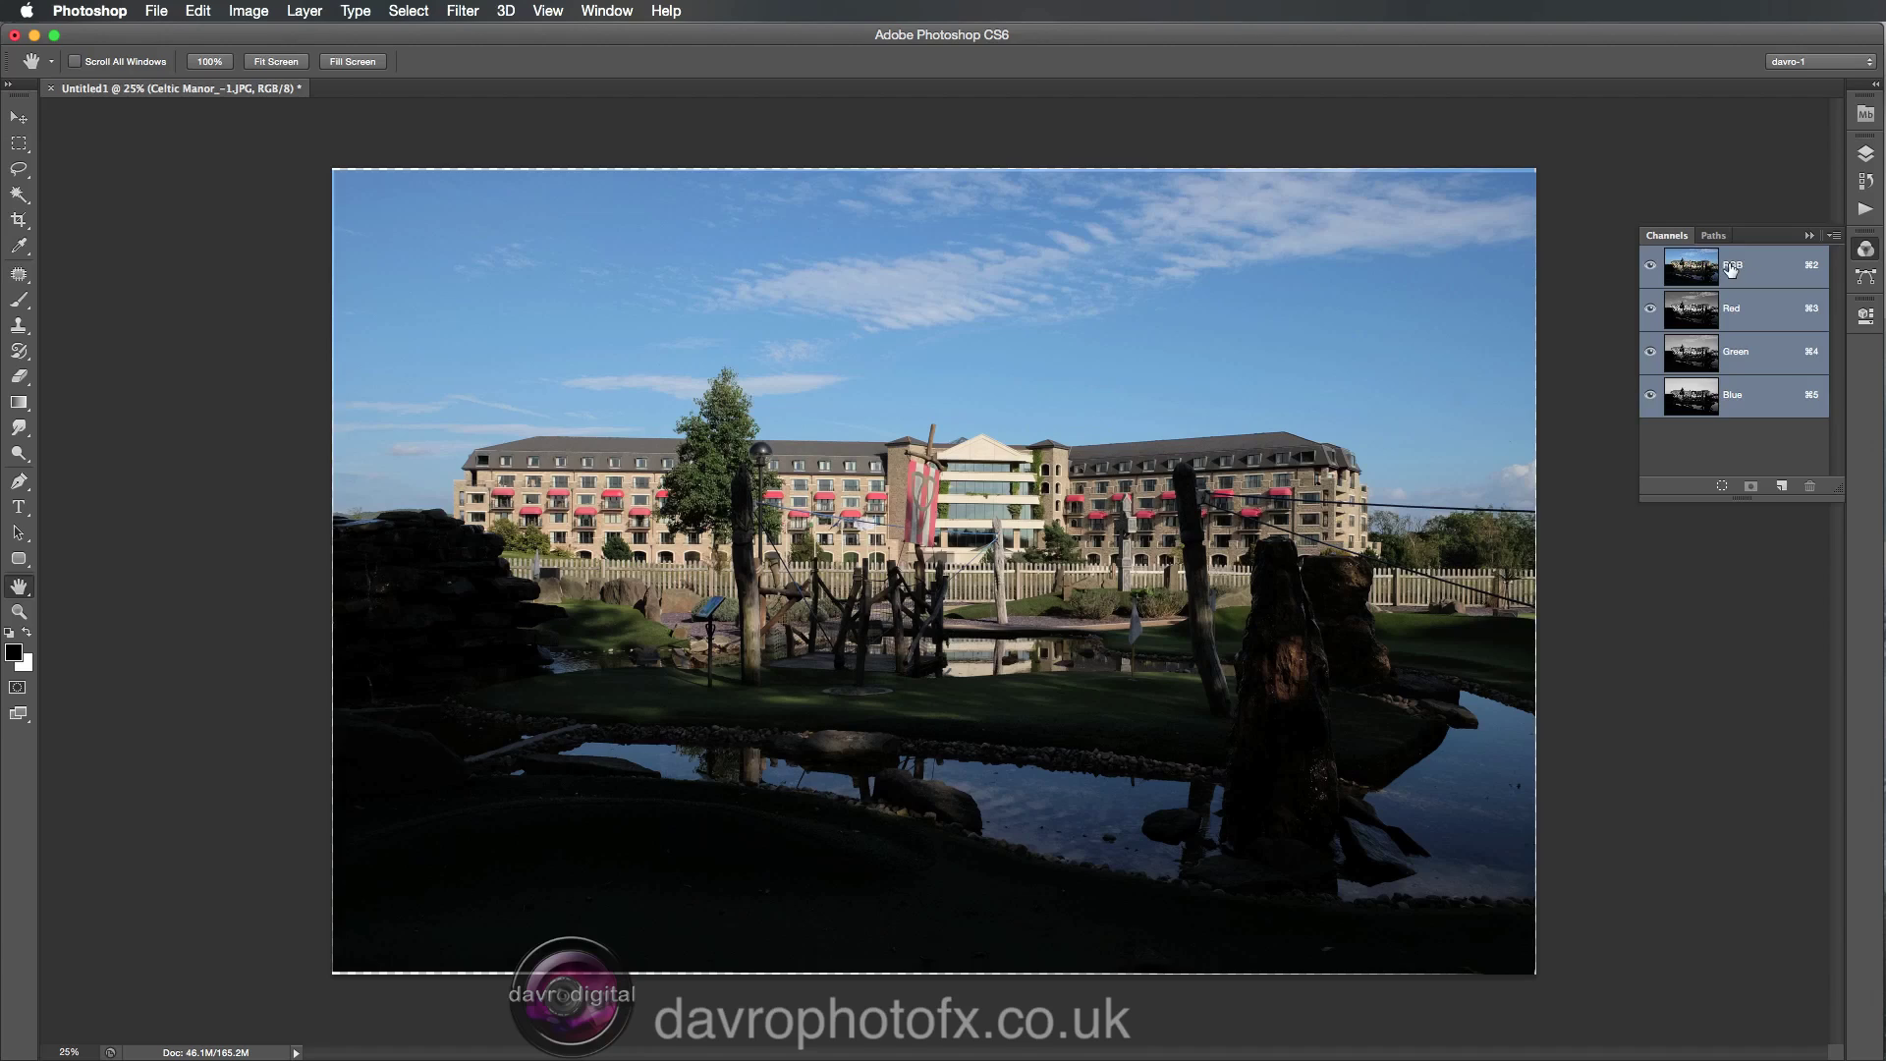
pyautogui.keyDown('super'); pyautogui.click(1679, 263); pyautogui.keyUp('super')
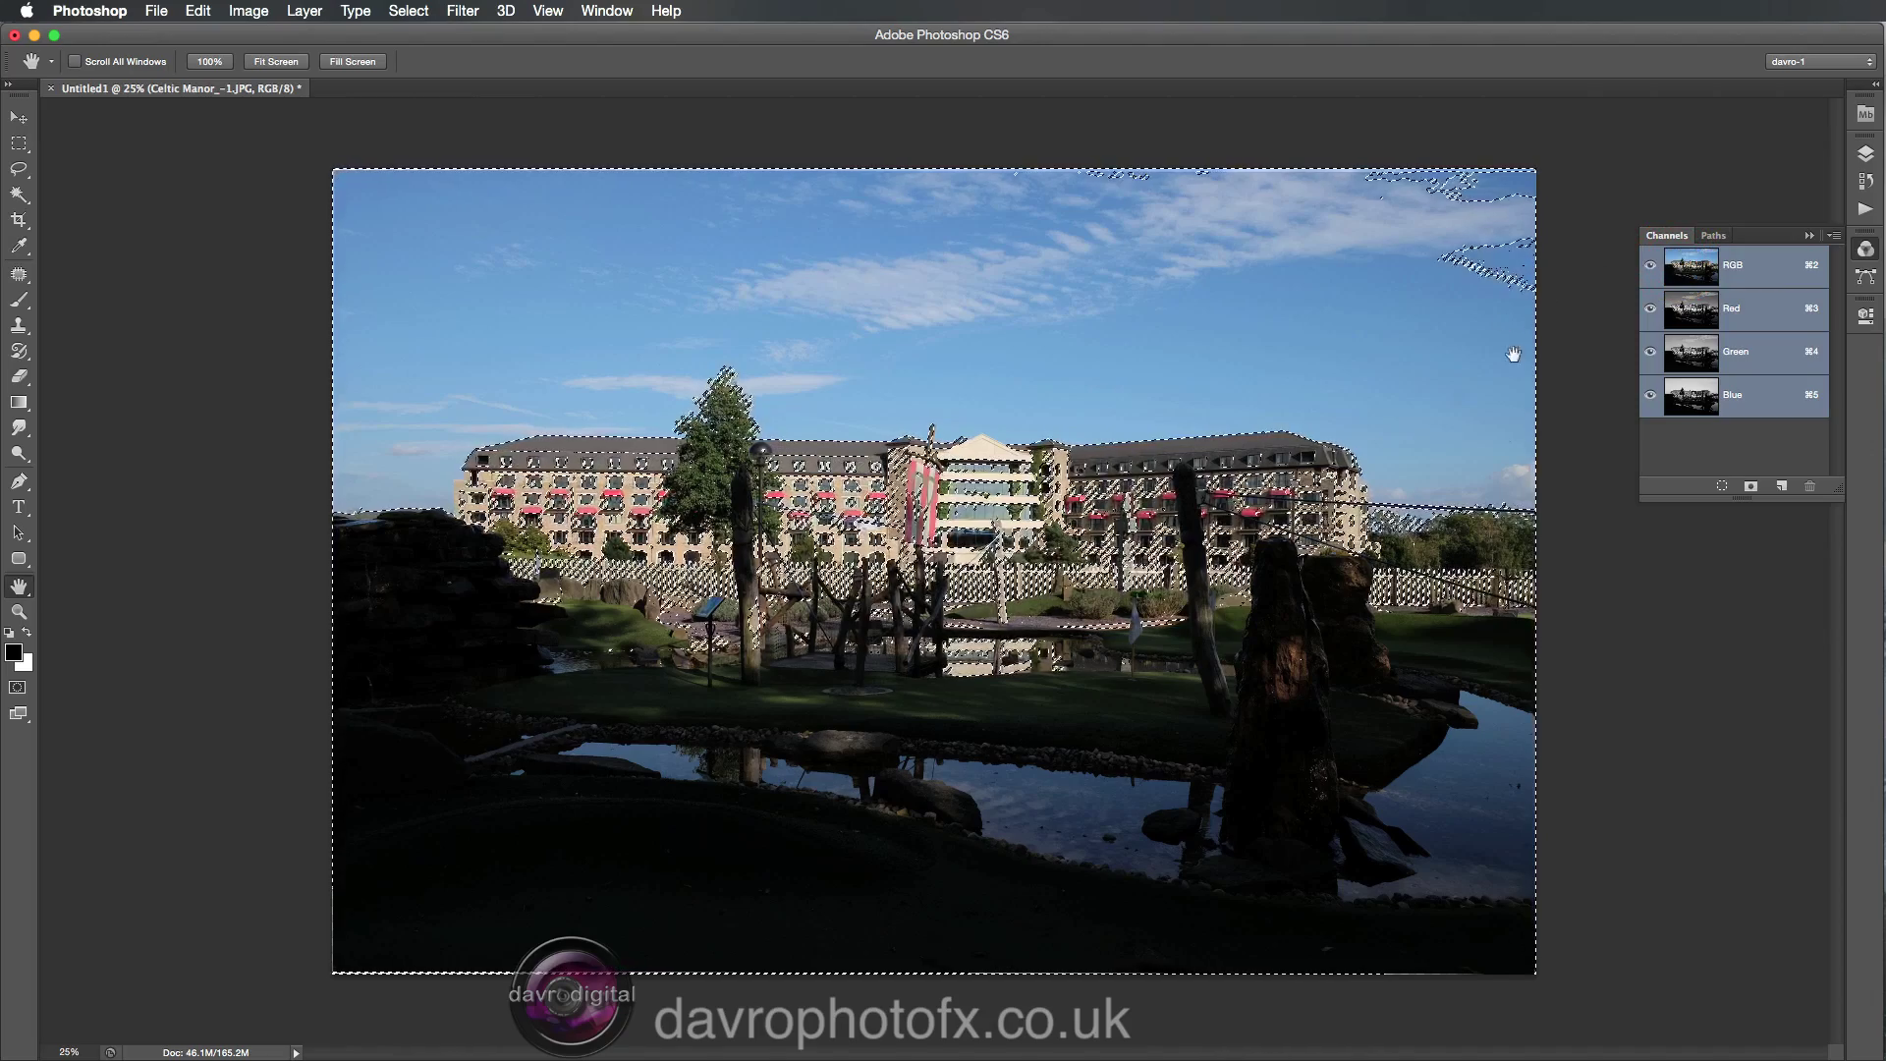
# Add a layer mask to the Celtic Manor_-1.JPG layer from the luminosity selection.
pyautogui.click(1866, 154)
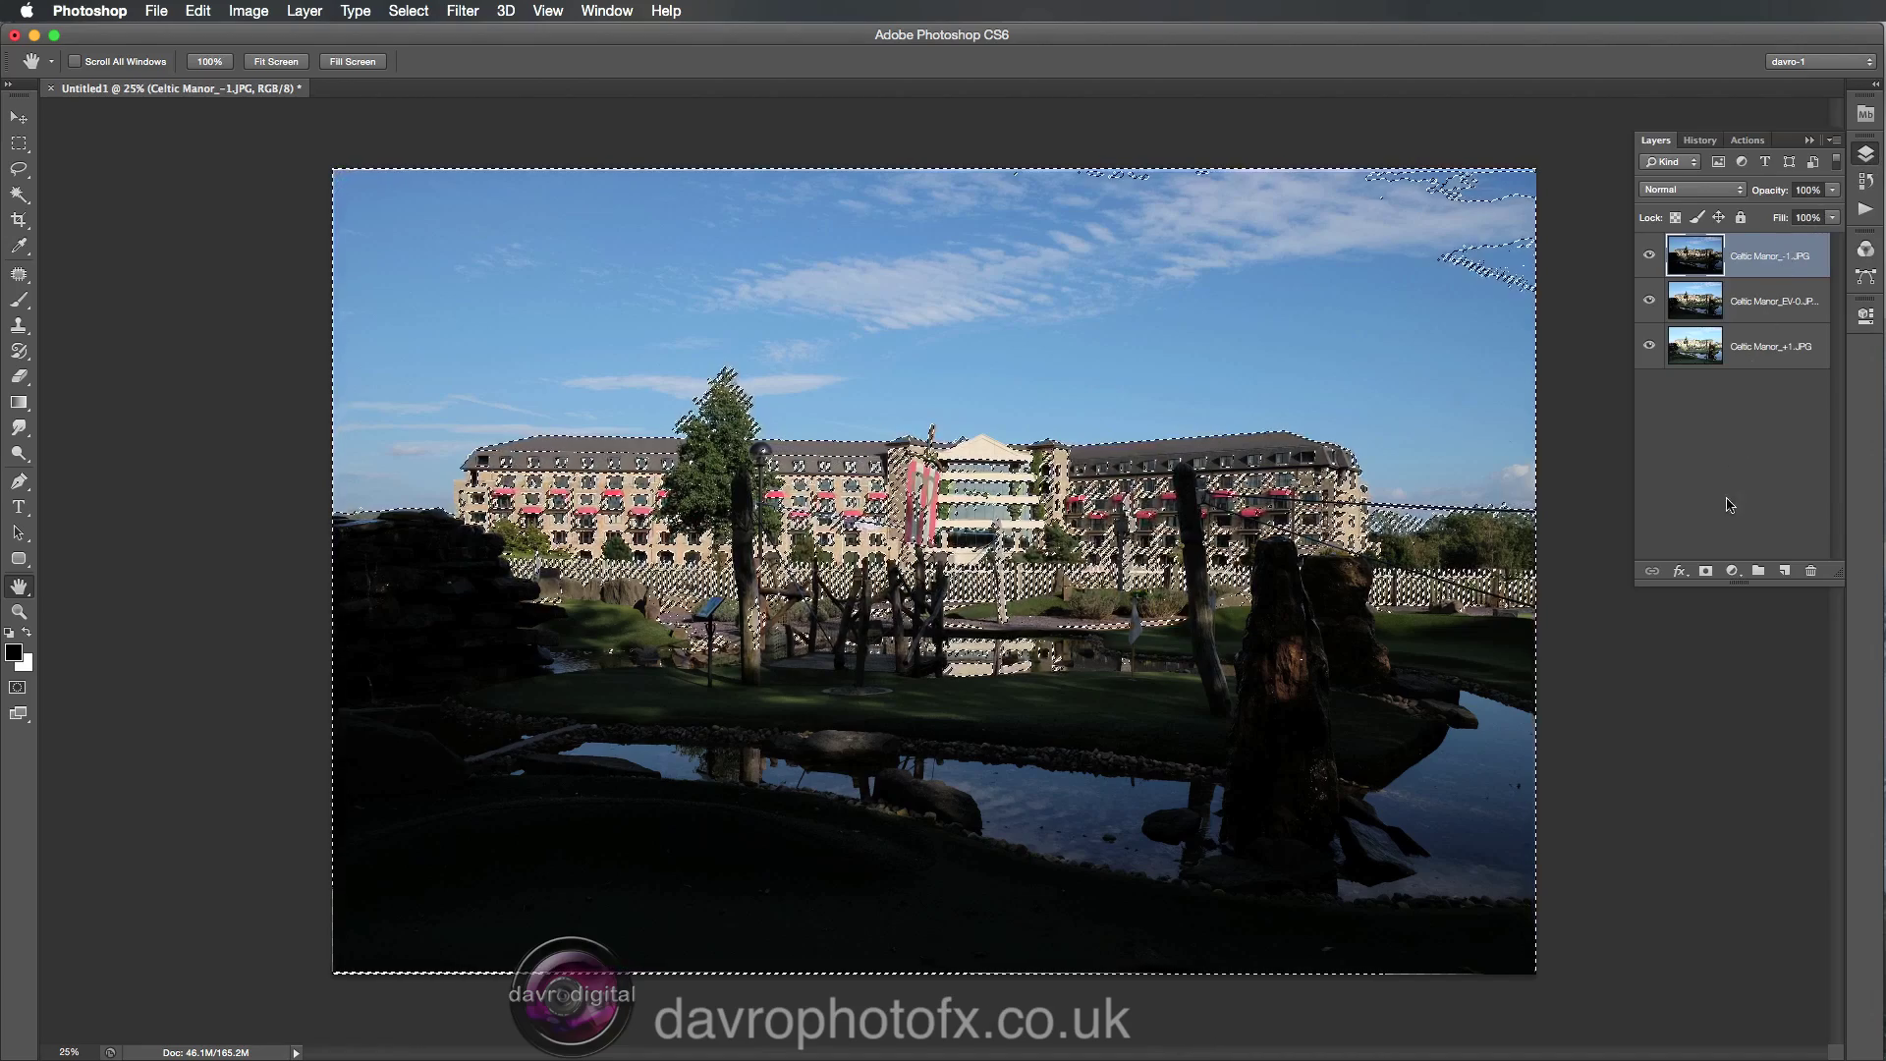
pyautogui.click(1706, 571)
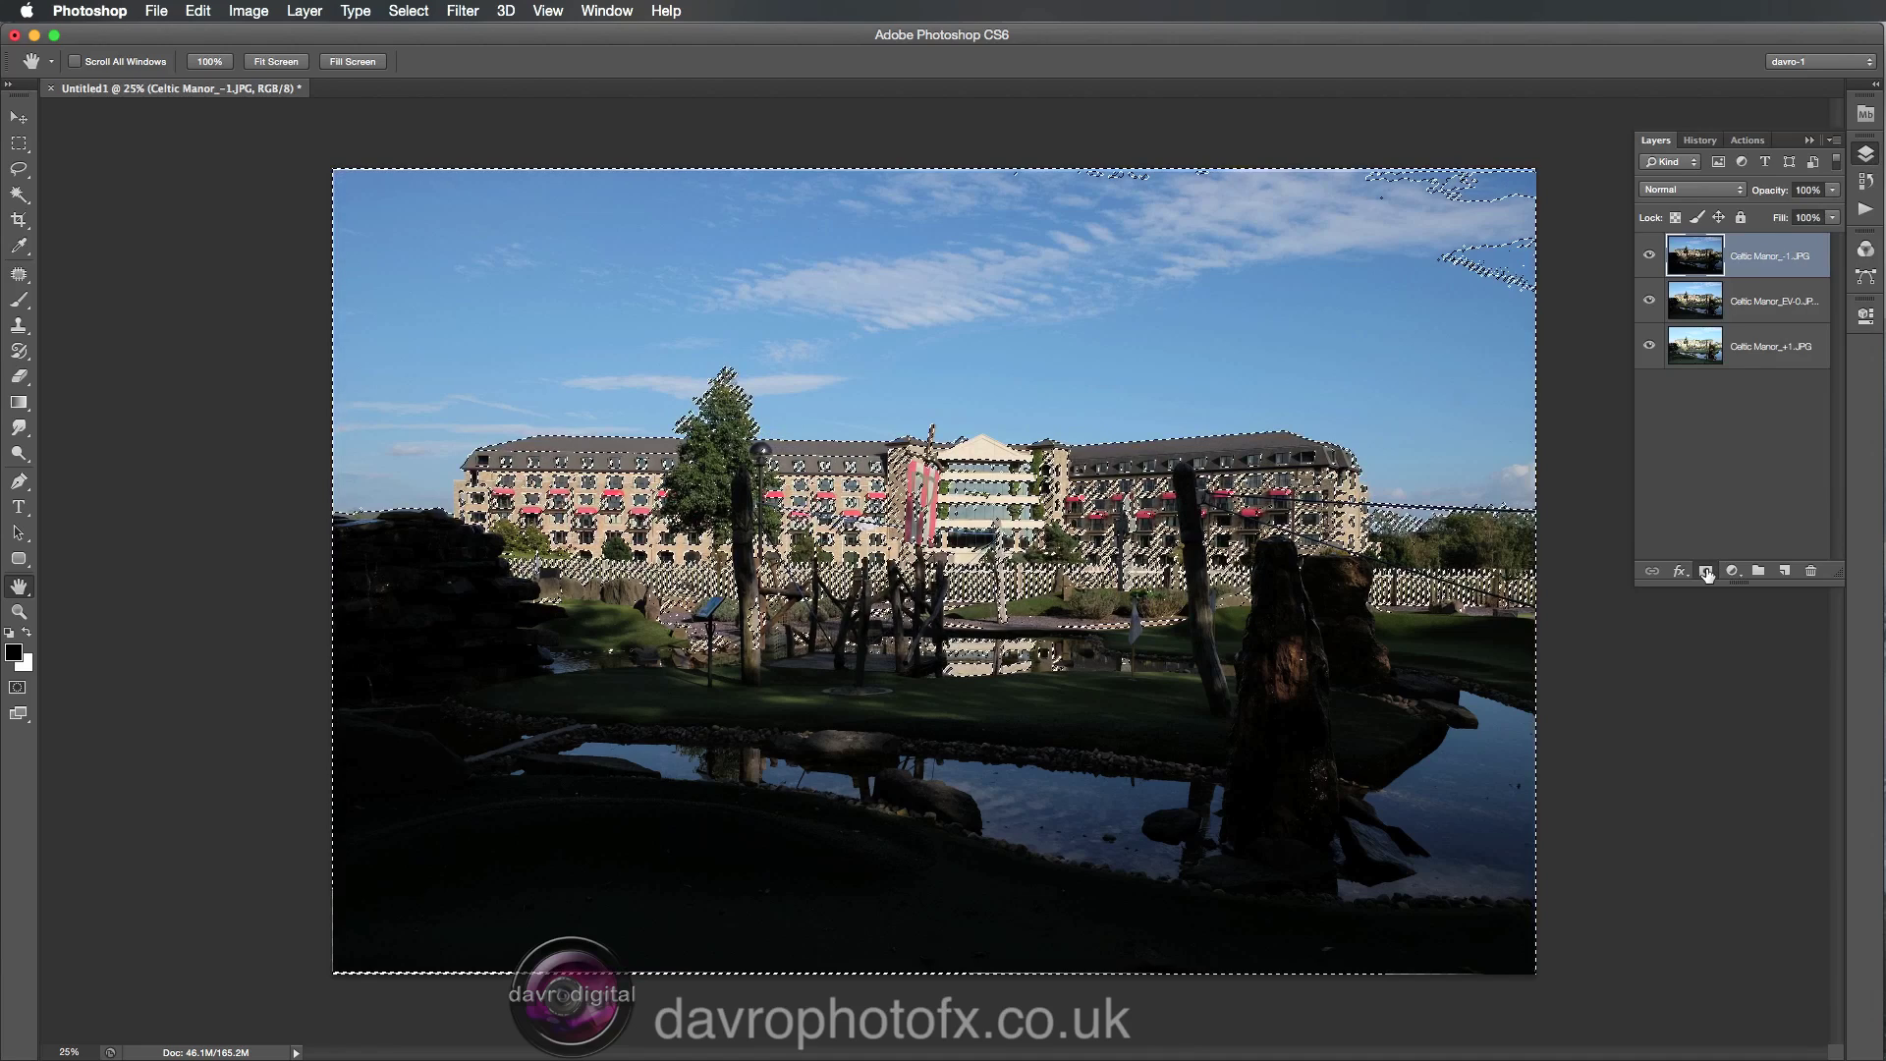
pyautogui.click(1706, 572)
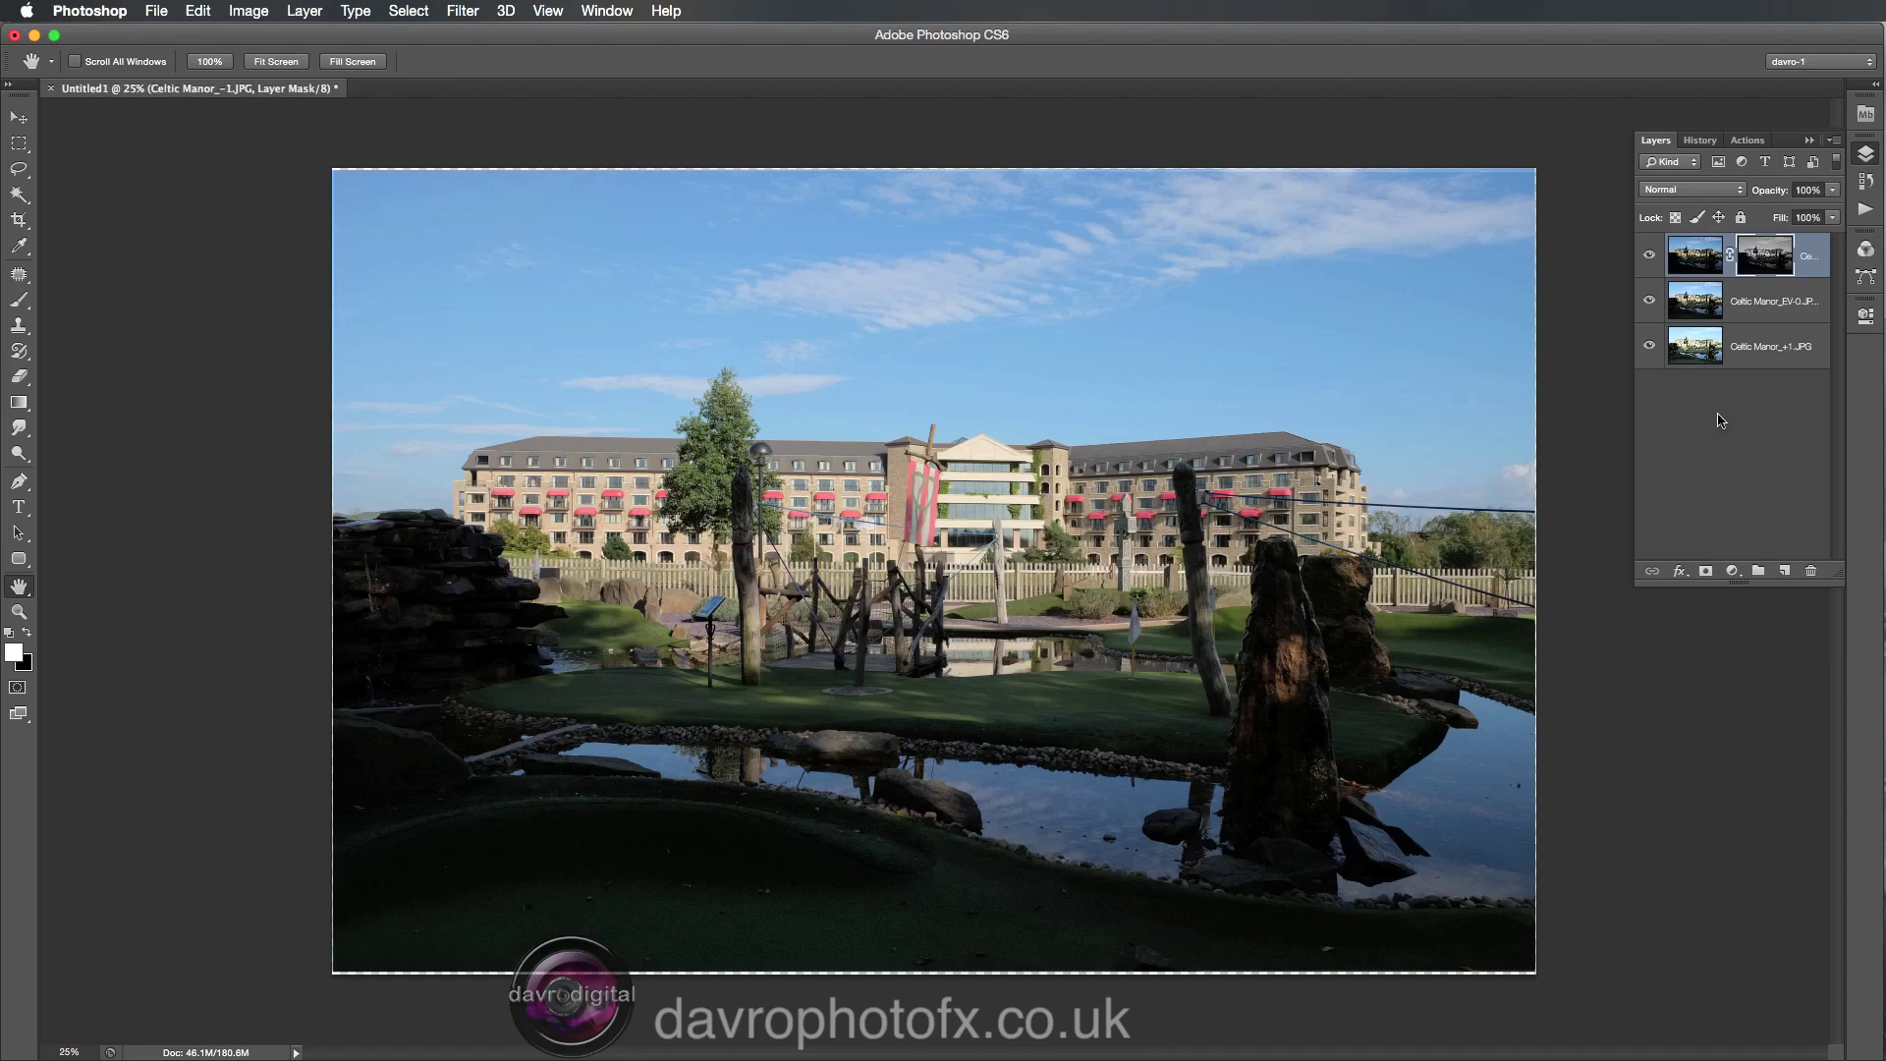
# Compare the image with the top layer's mask disabled and enabled, and view the mask on its own.
pyautogui.keyDown('shift'); pyautogui.click(1763, 253); pyautogui.keyUp('shift')
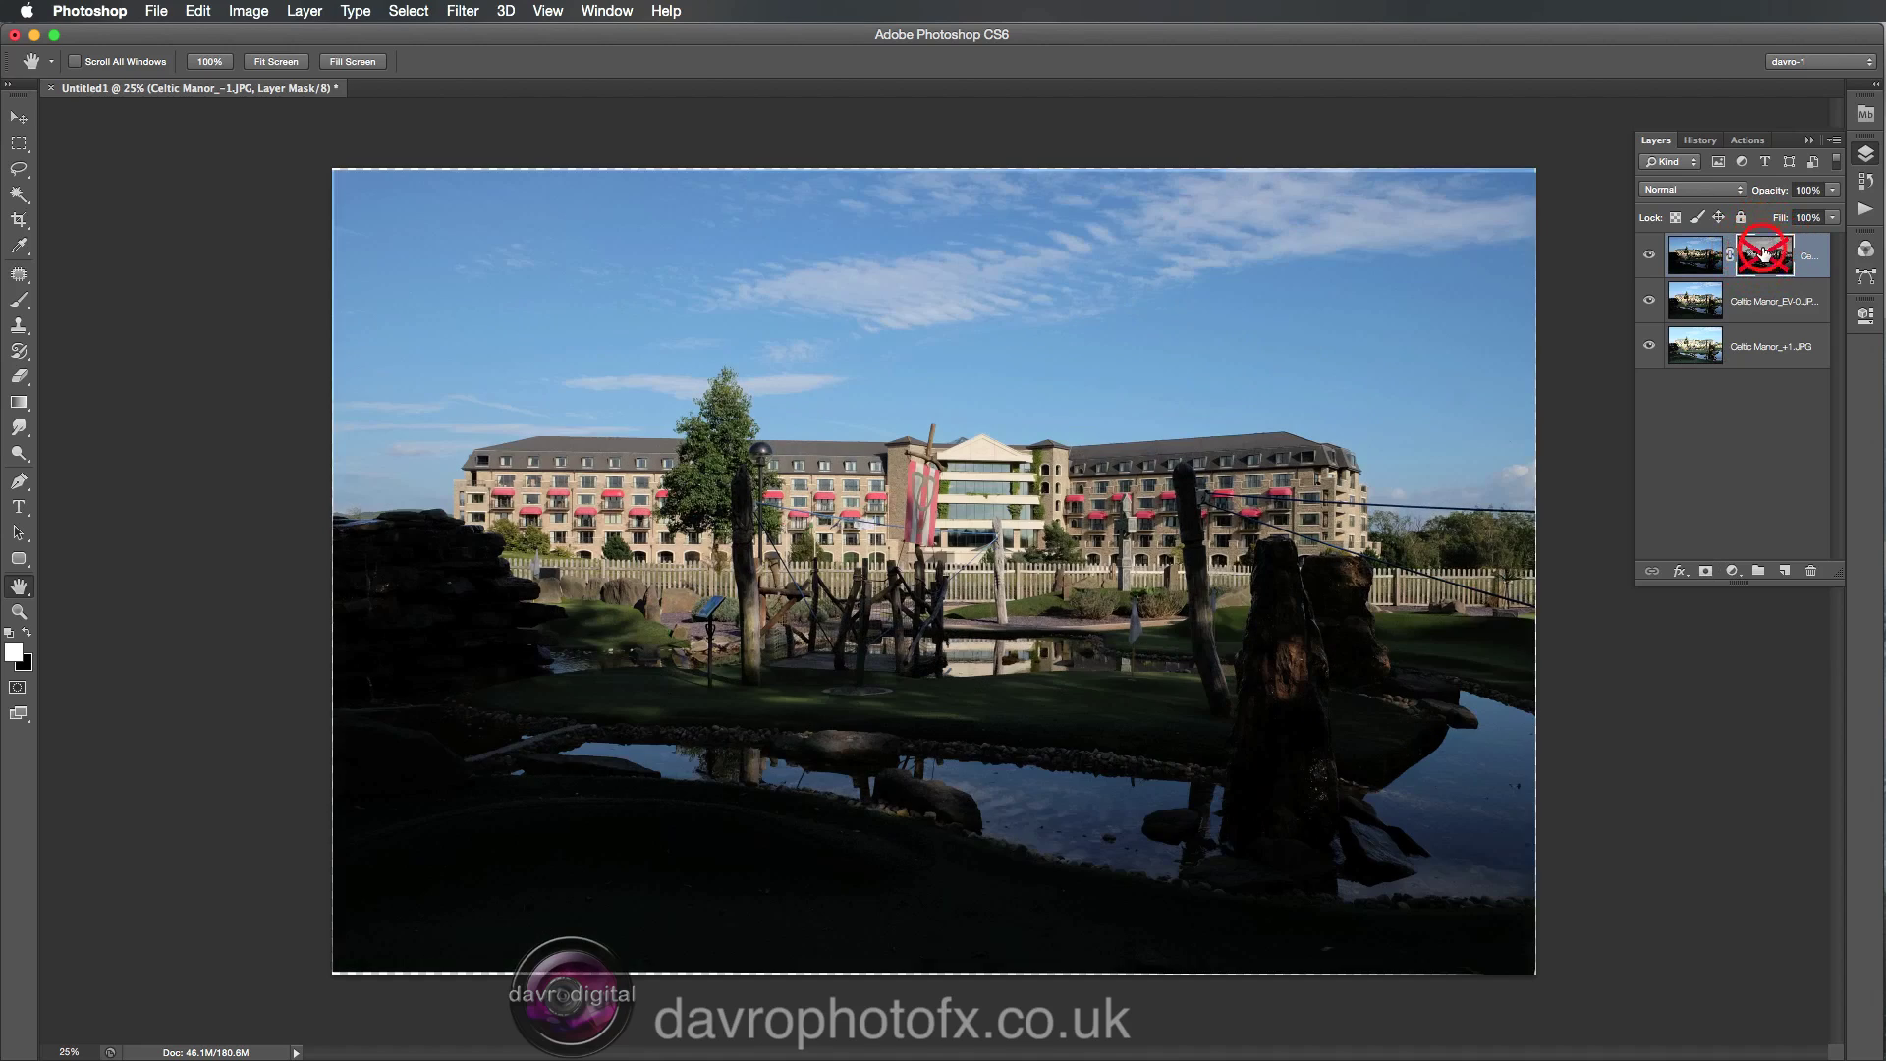
pyautogui.keyDown('shift'); pyautogui.click(1763, 254); pyautogui.keyUp('shift')
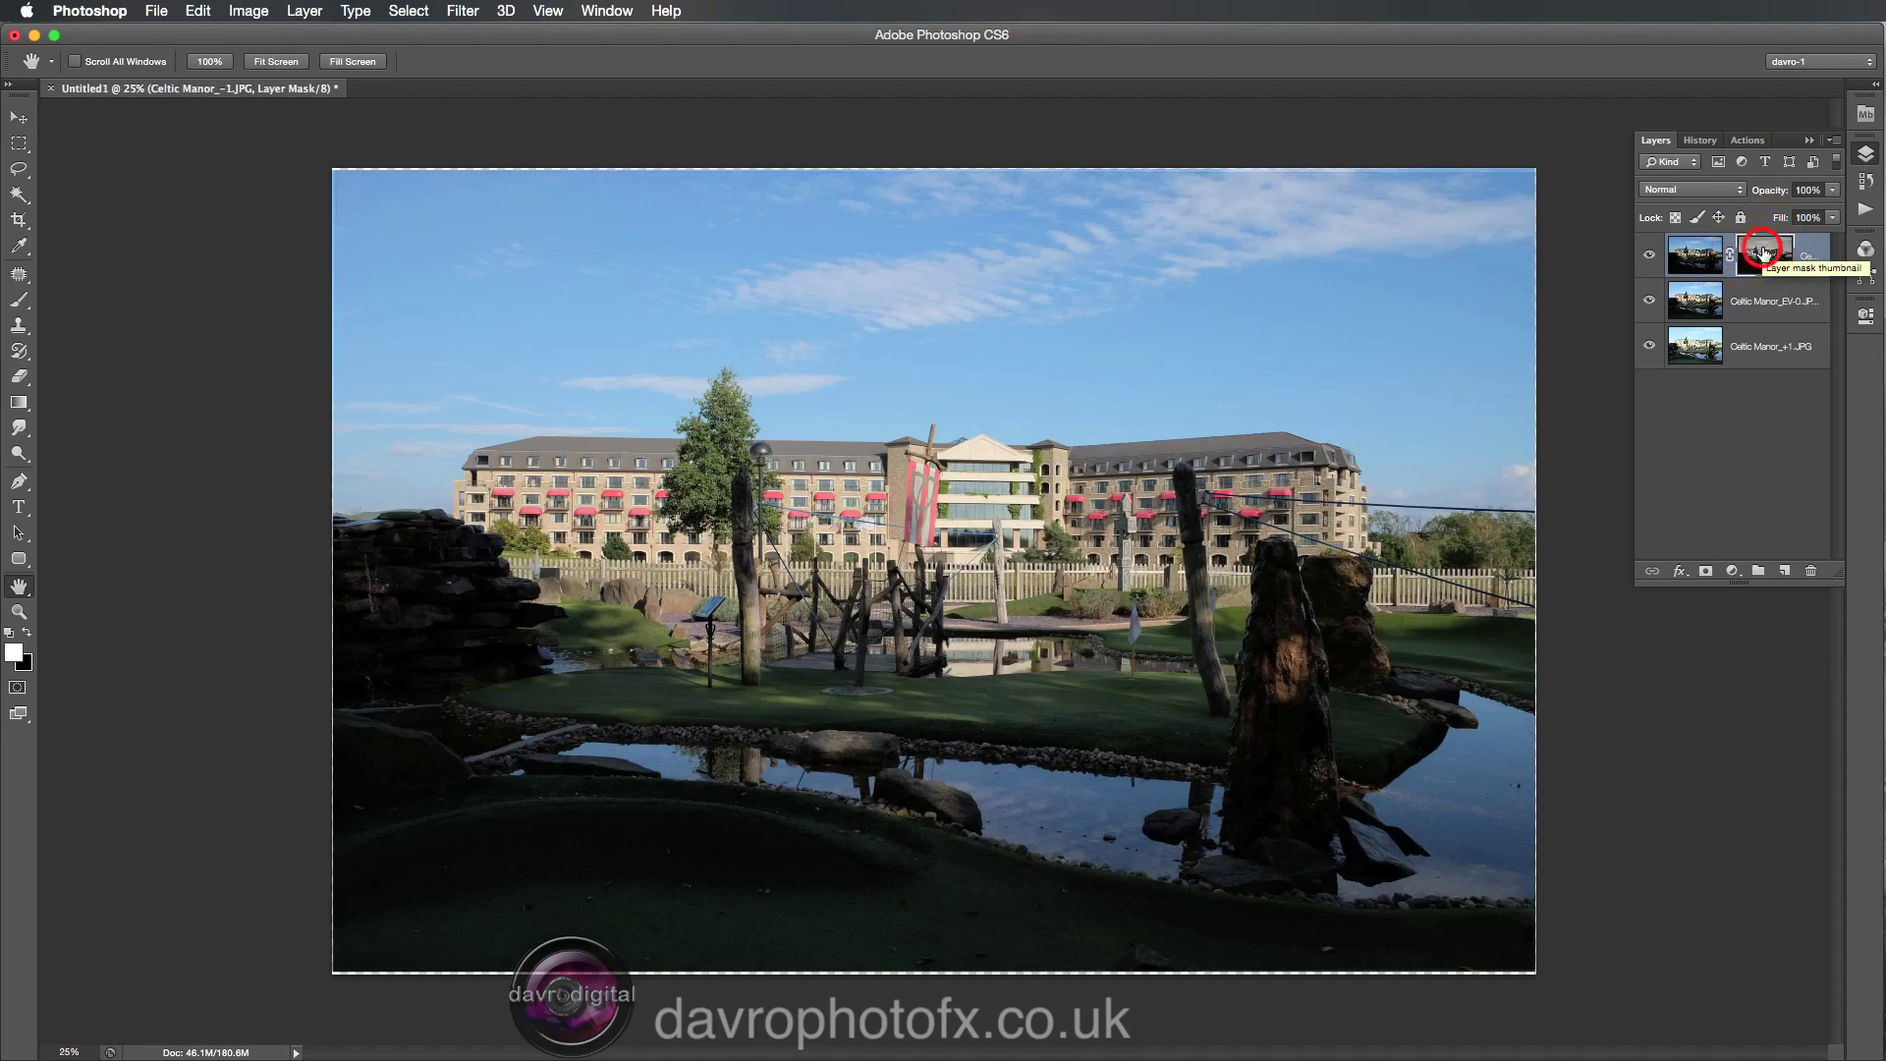
pyautogui.keyDown('shift'); pyautogui.click(1763, 253); pyautogui.keyUp('shift')
pyautogui.keyDown('shift'); pyautogui.click(1763, 253); pyautogui.keyUp('shift')
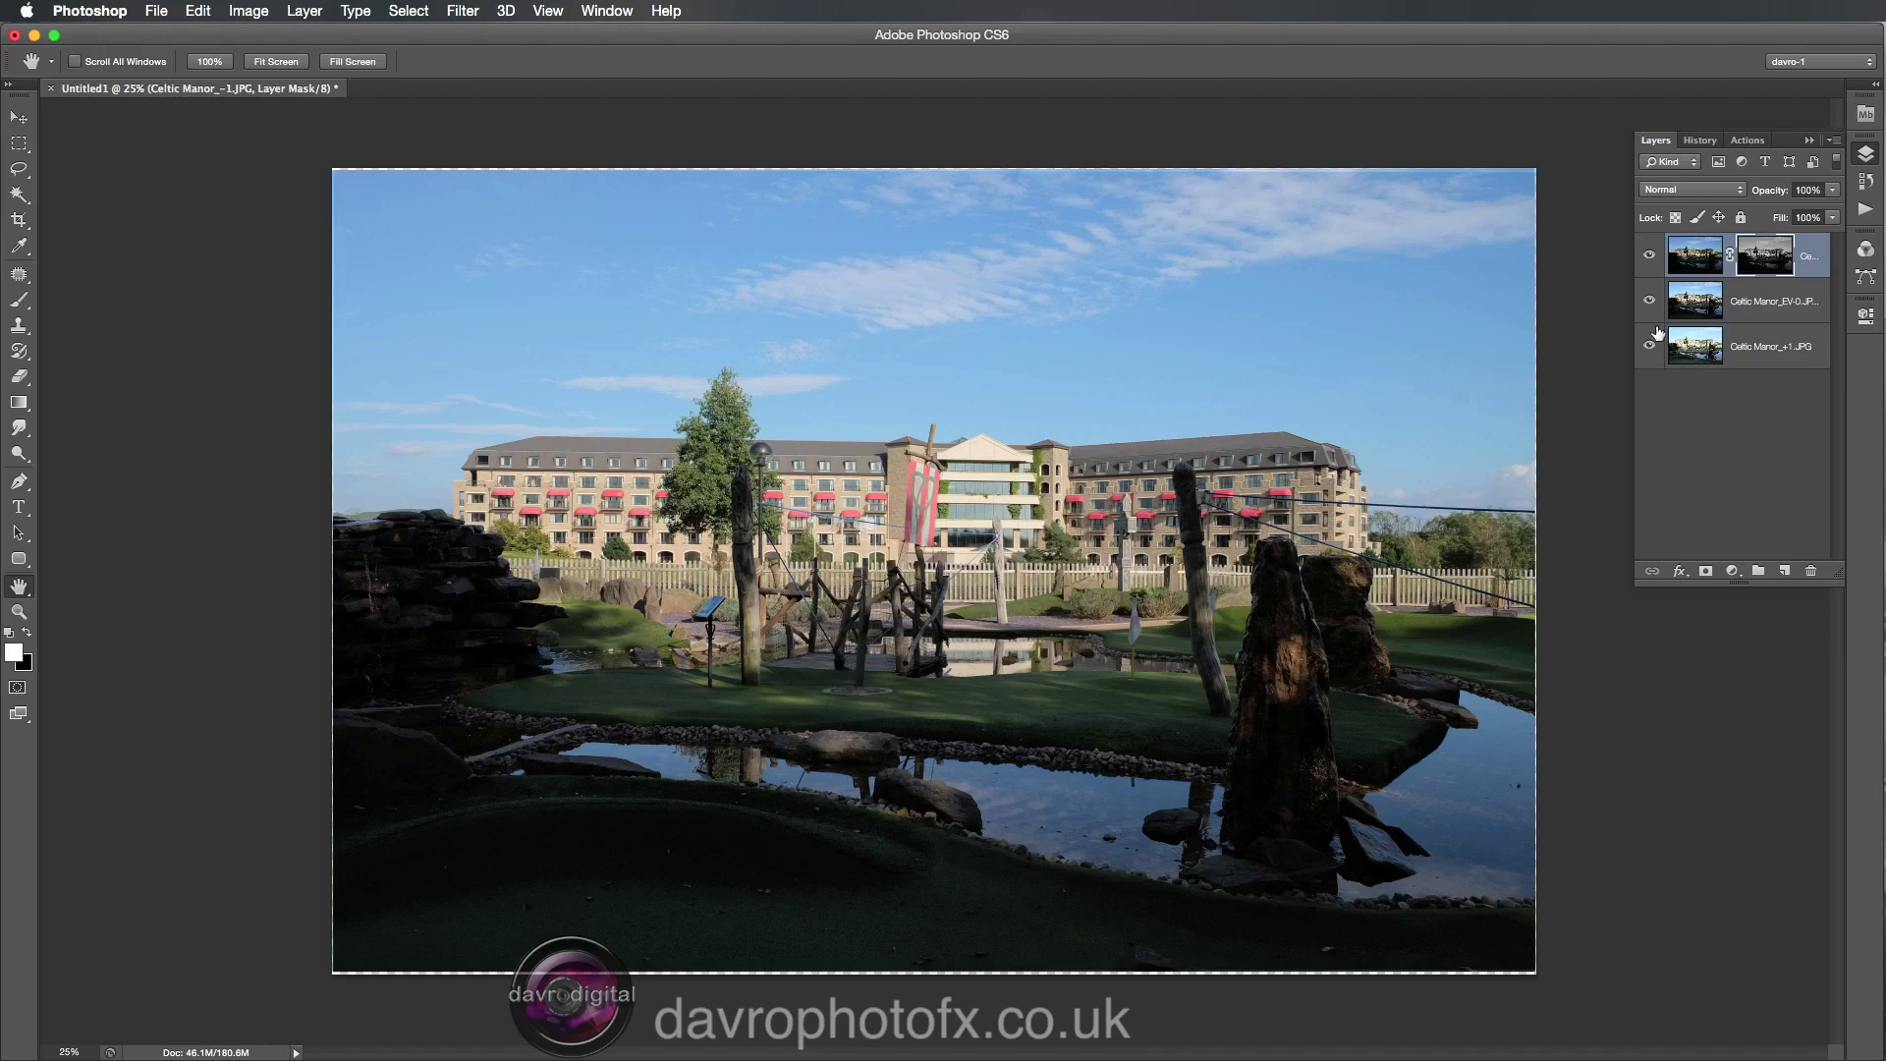
pyautogui.keyDown('alt'); pyautogui.click(1763, 254); pyautogui.keyUp('alt')
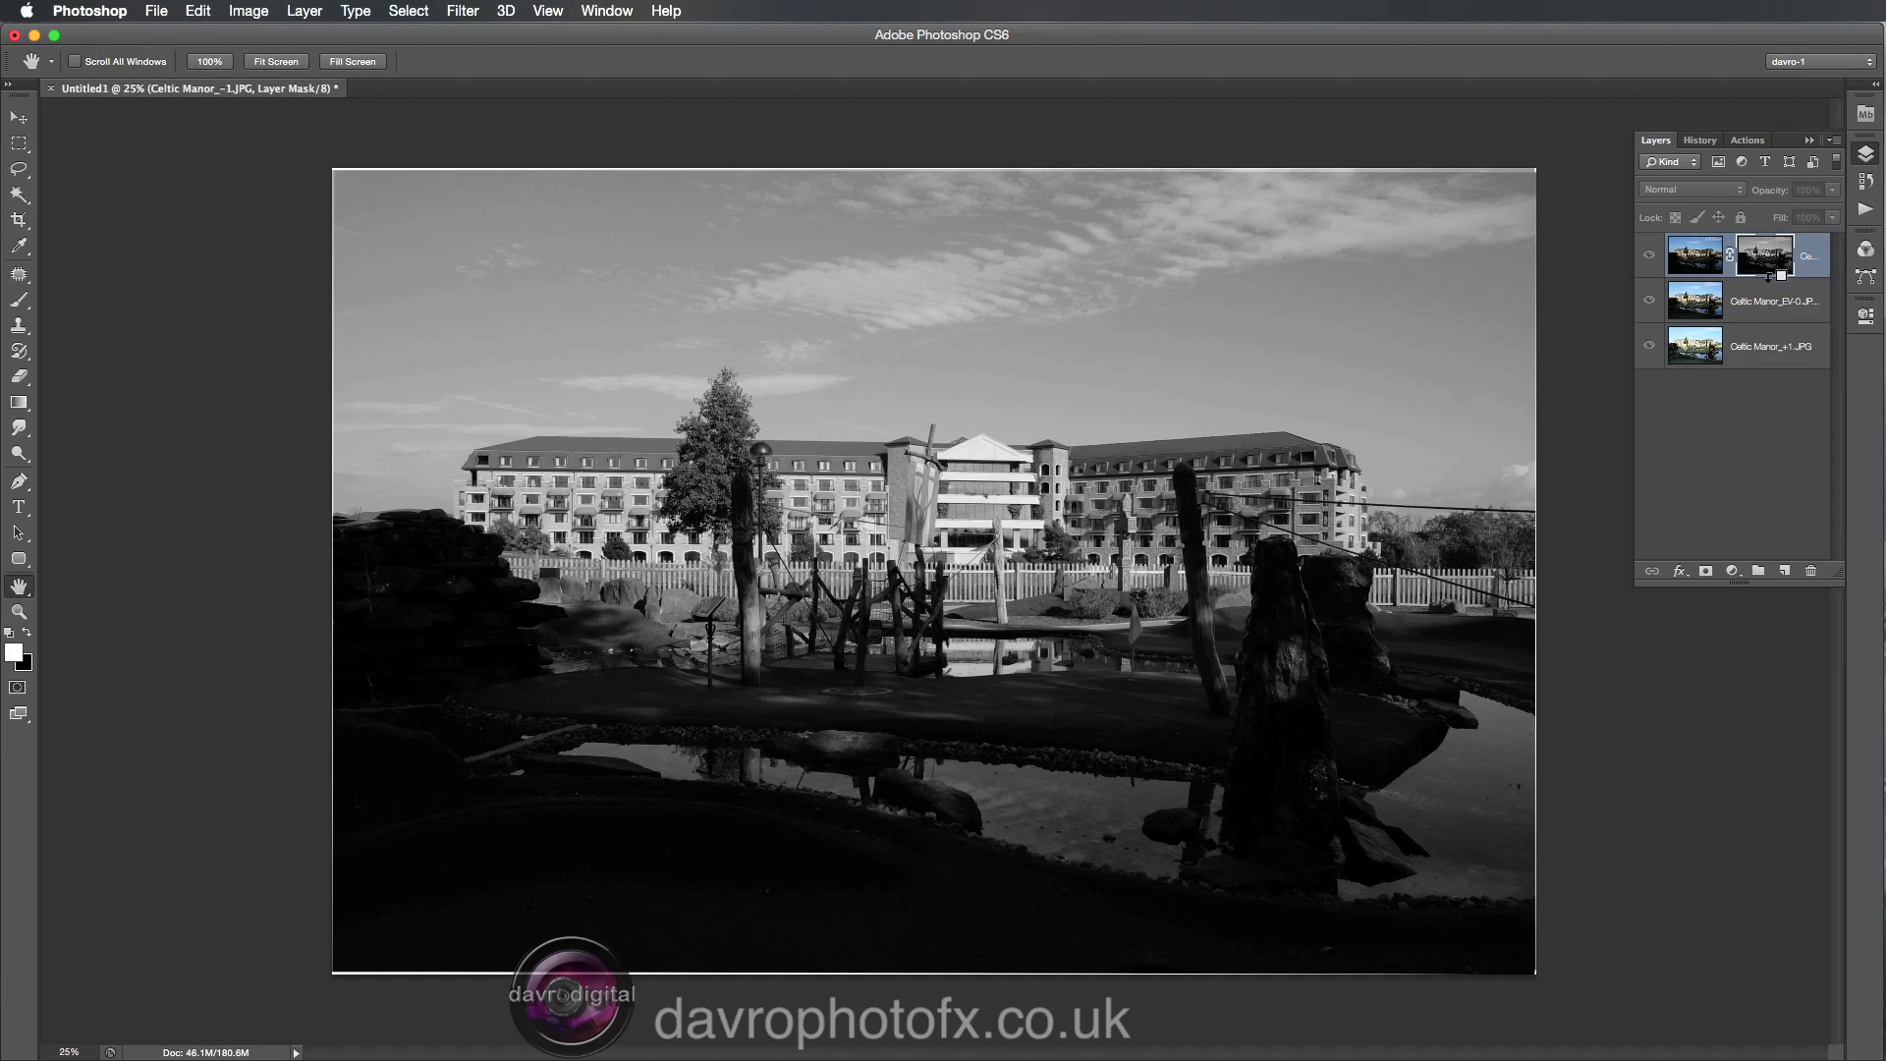
pyautogui.click(1765, 257)
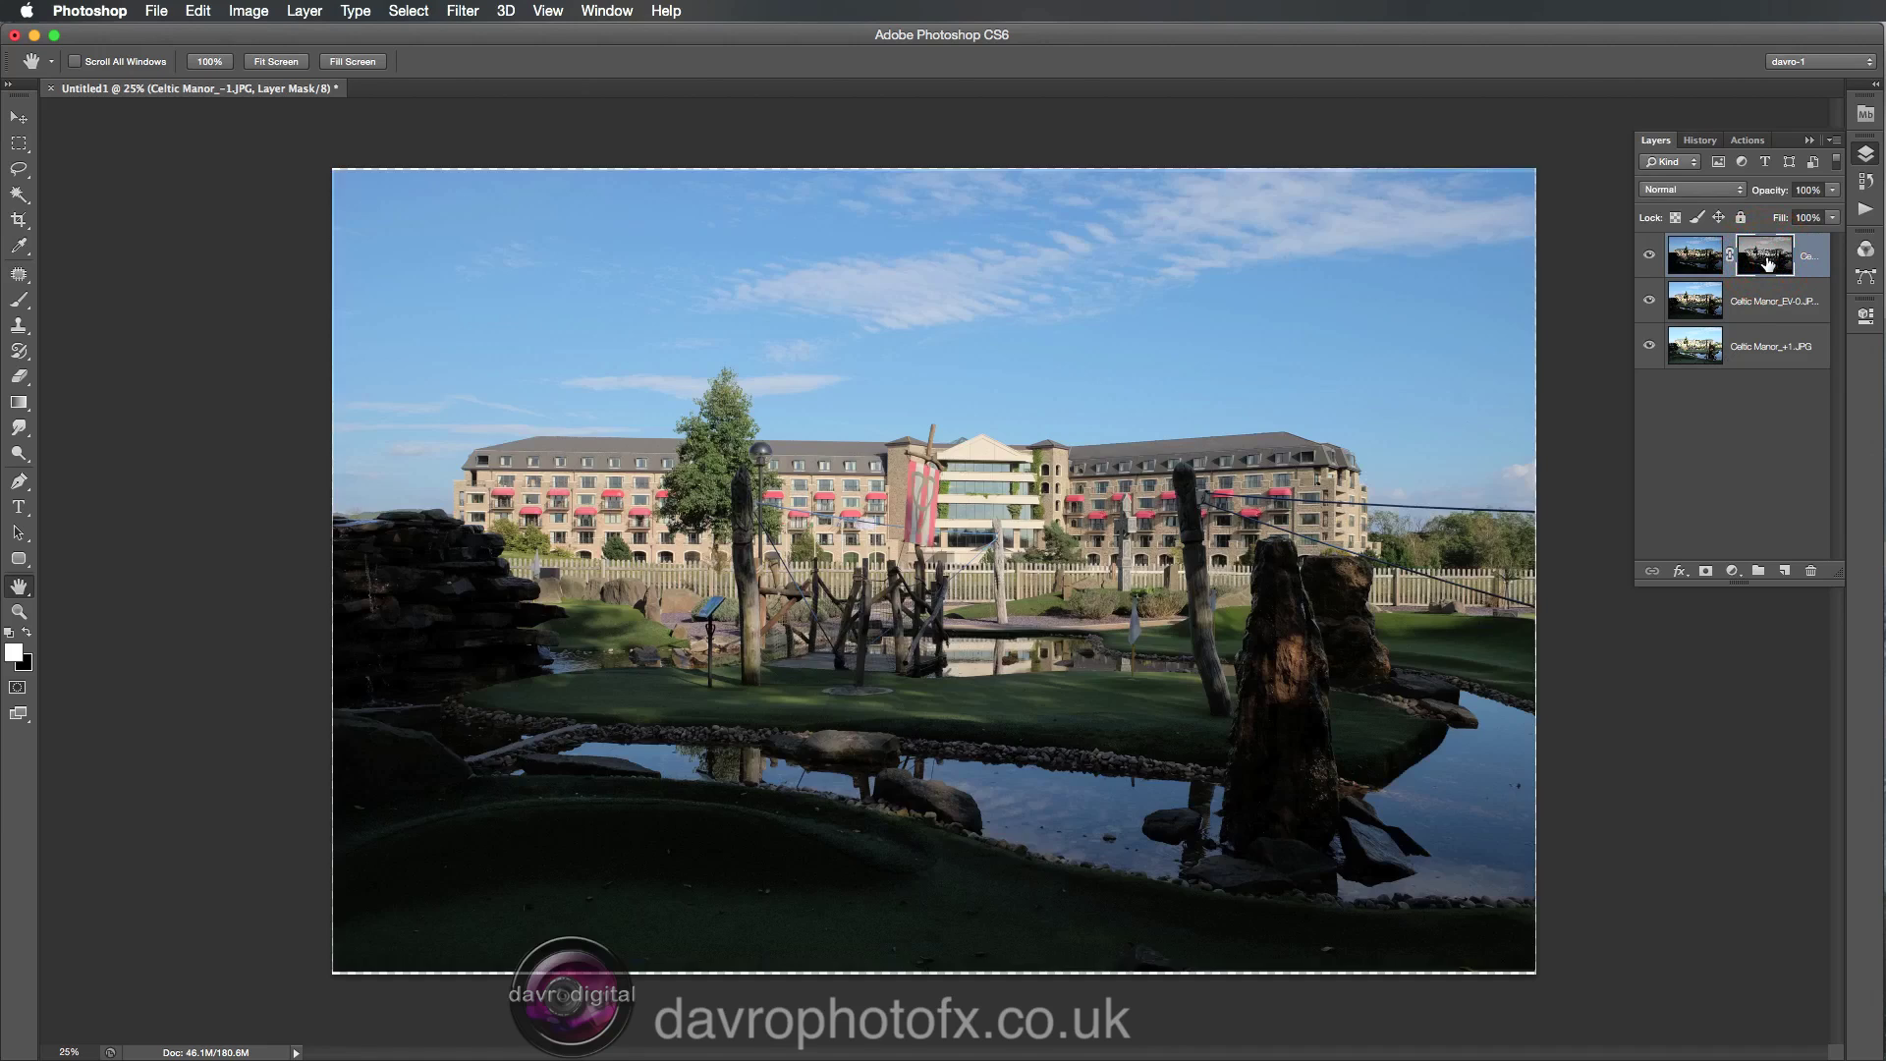
# Add a layer mask to the Celtic Manor_EV-0.JPG layer from the luminosity of the RGB channel.
pyautogui.click(1759, 303)
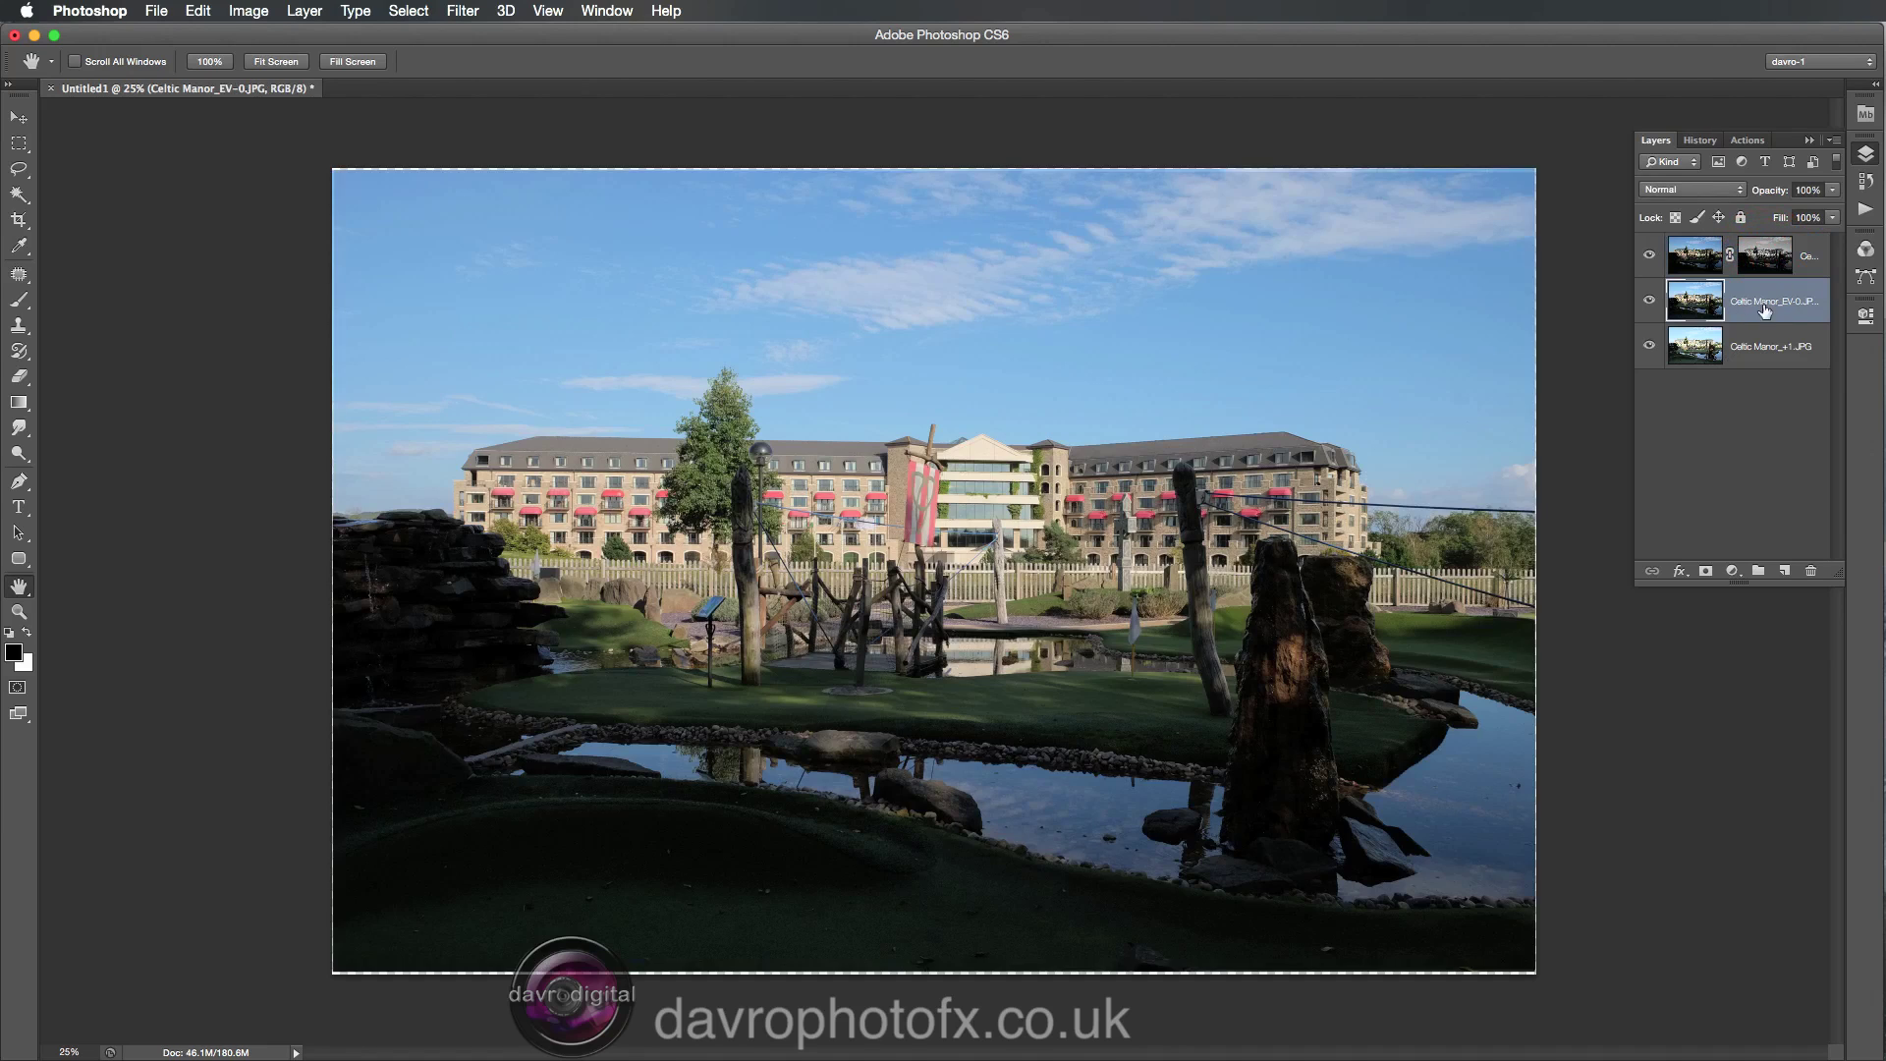
pyautogui.click(1862, 250)
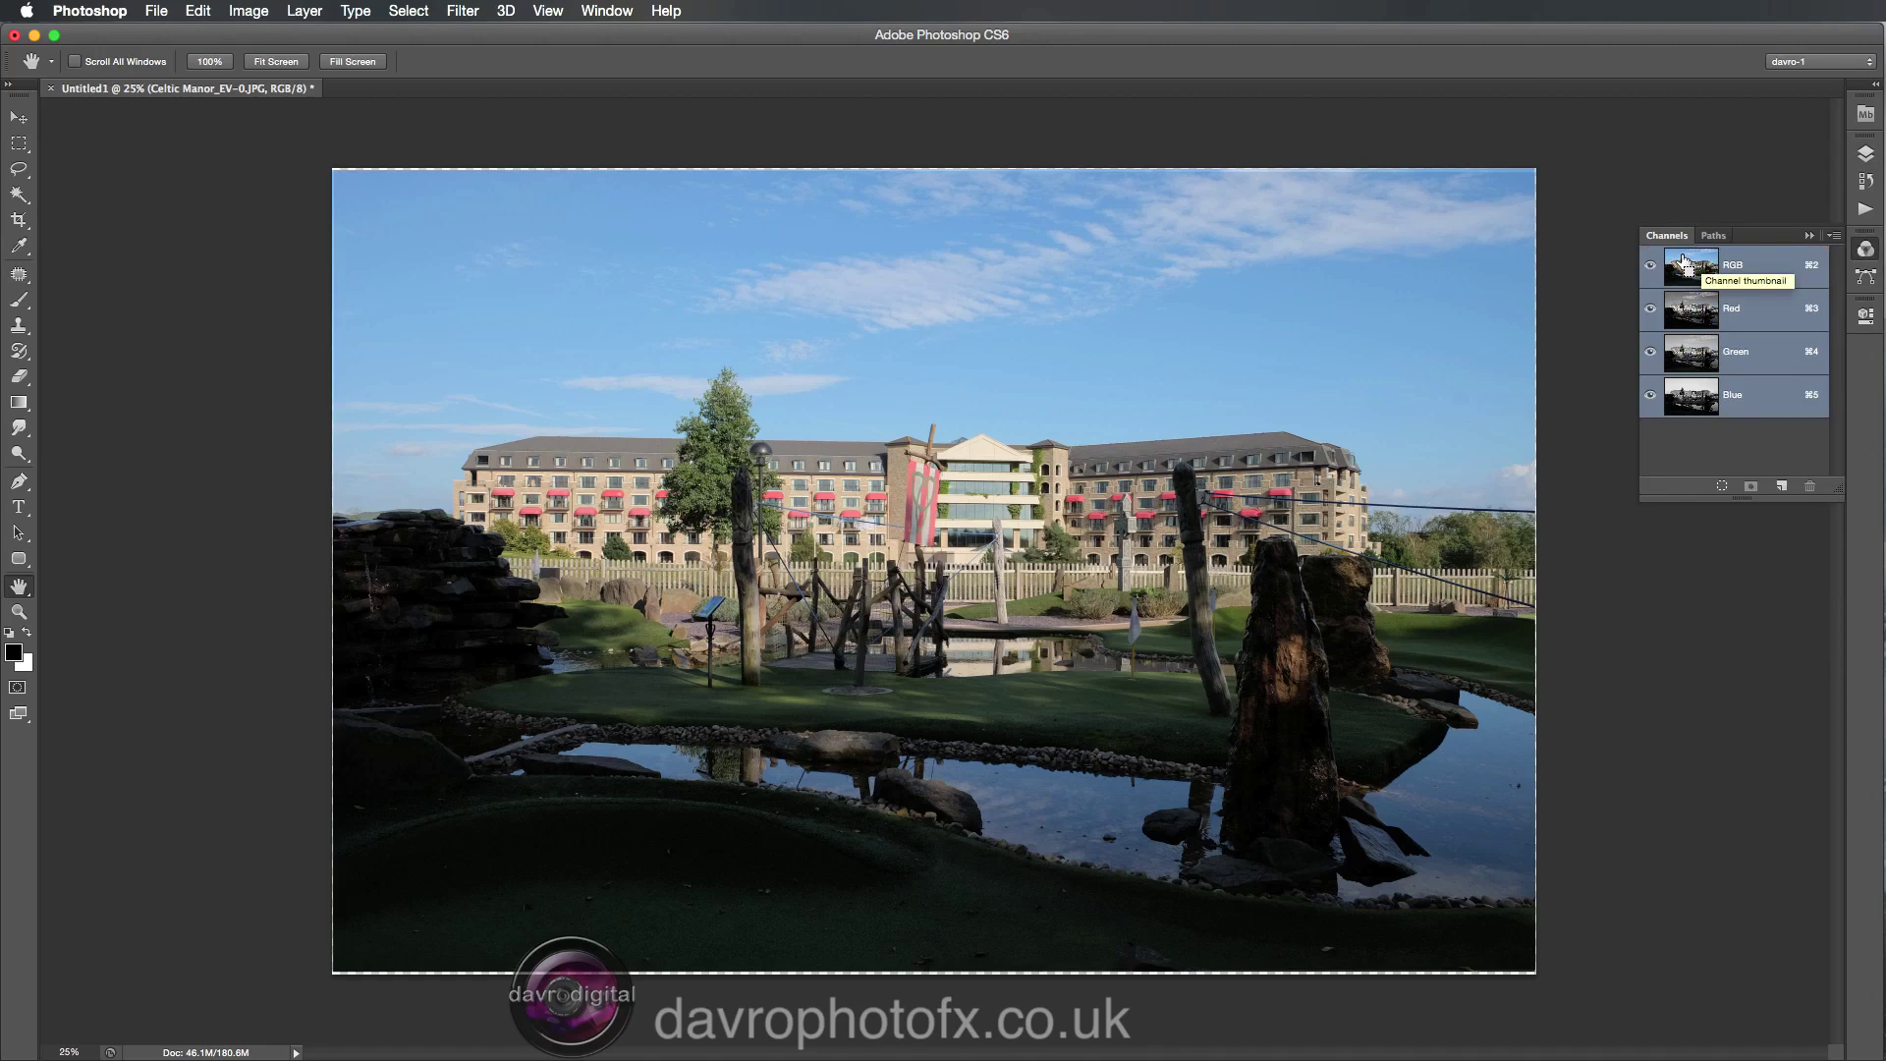
pyautogui.keyDown('super'); pyautogui.click(1691, 267); pyautogui.keyUp('super')
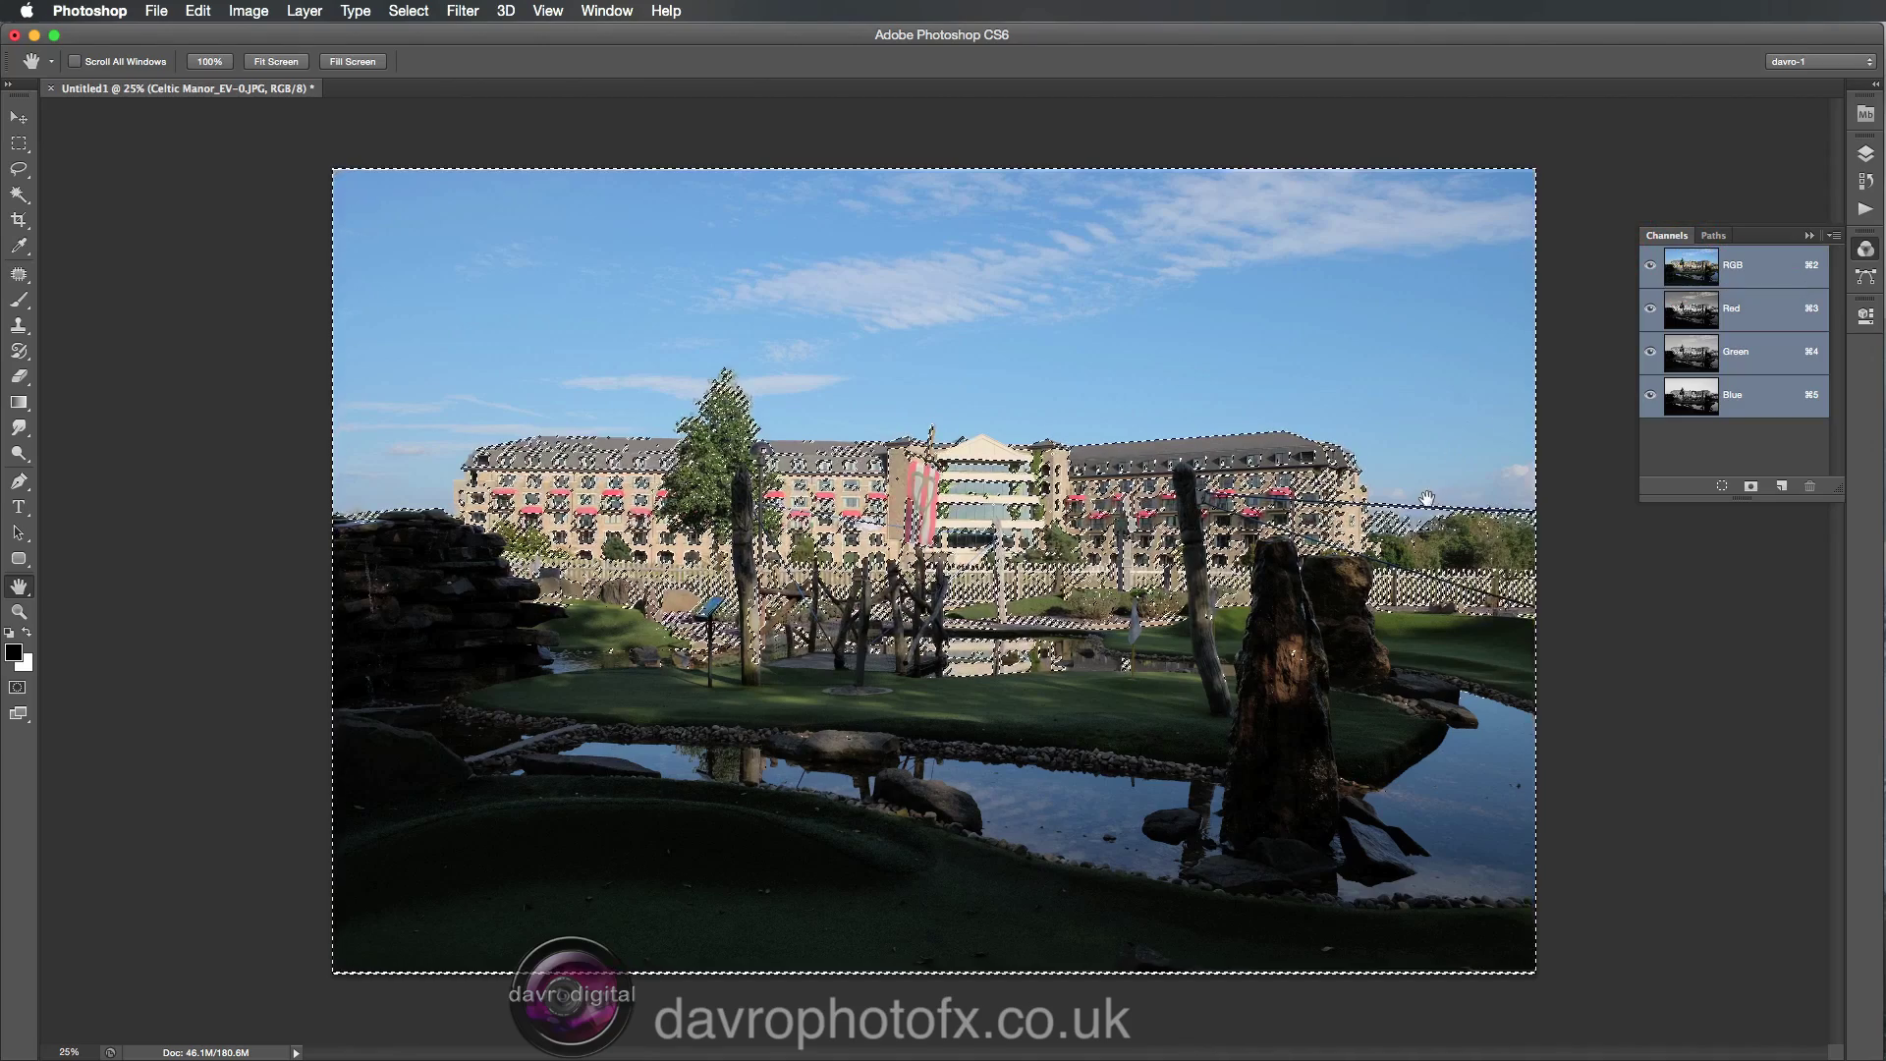
pyautogui.click(1860, 155)
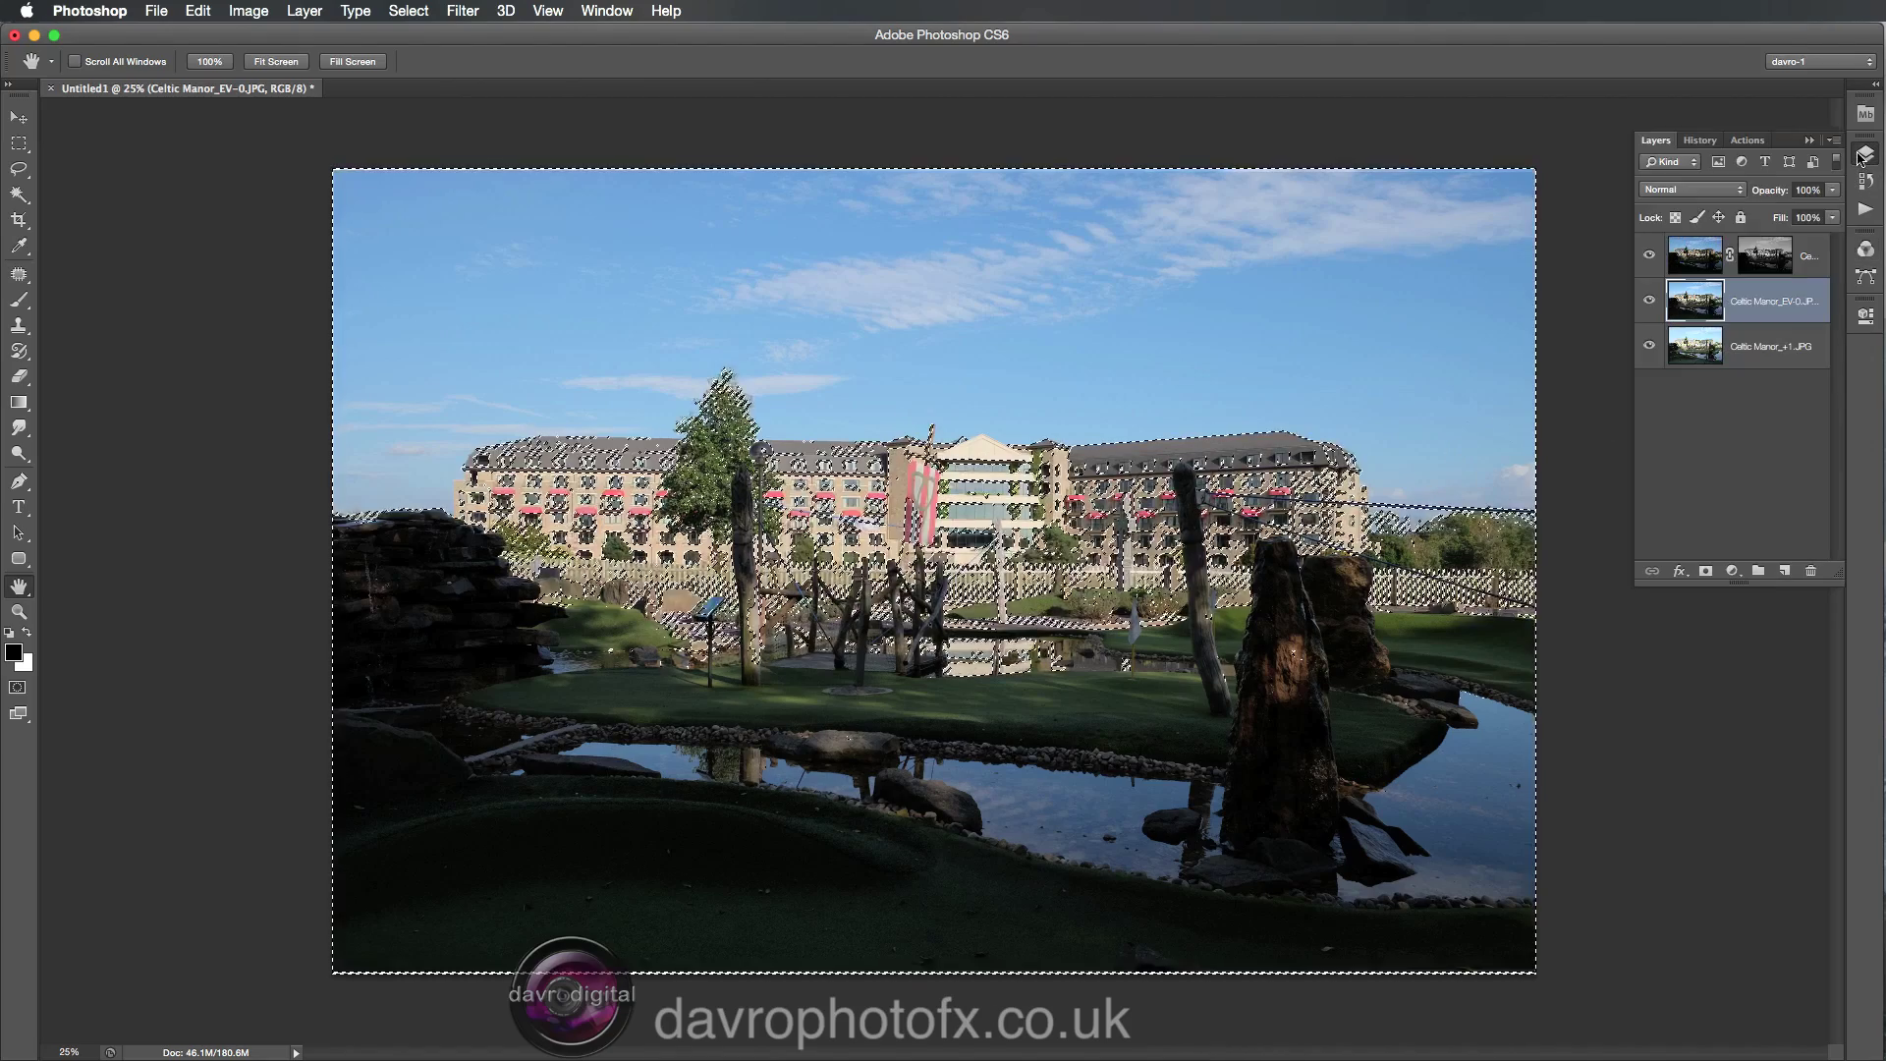
pyautogui.click(1705, 571)
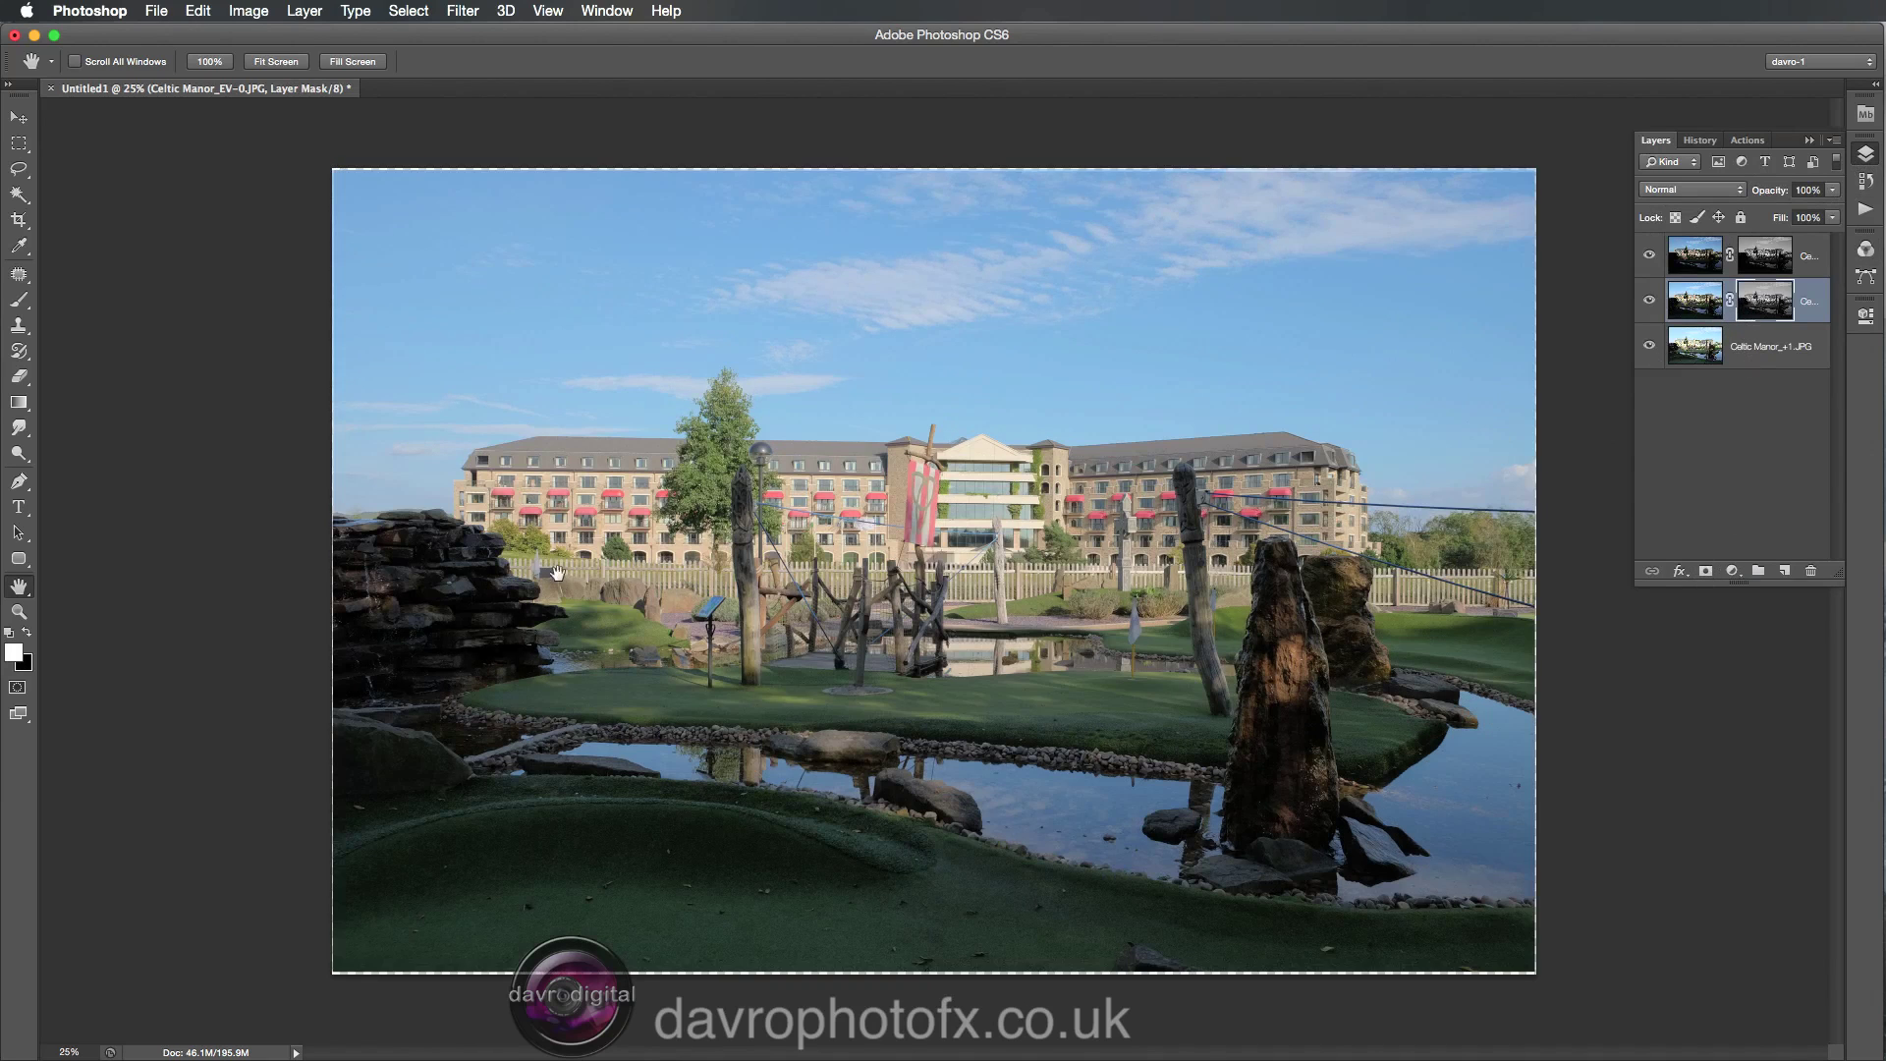
# Compare the image with the Celtic Manor_EV-0.JPG layer's mask disabled and enabled.
pyautogui.click(1761, 304)
pyautogui.keyDown('shift'); pyautogui.click(1760, 305); pyautogui.keyUp('shift')
pyautogui.keyDown('shift'); pyautogui.click(1760, 304); pyautogui.keyUp('shift')
# Convert the Celtic Manor_+1.JPG layer to a Smart Object.
pyautogui.click(1760, 349)
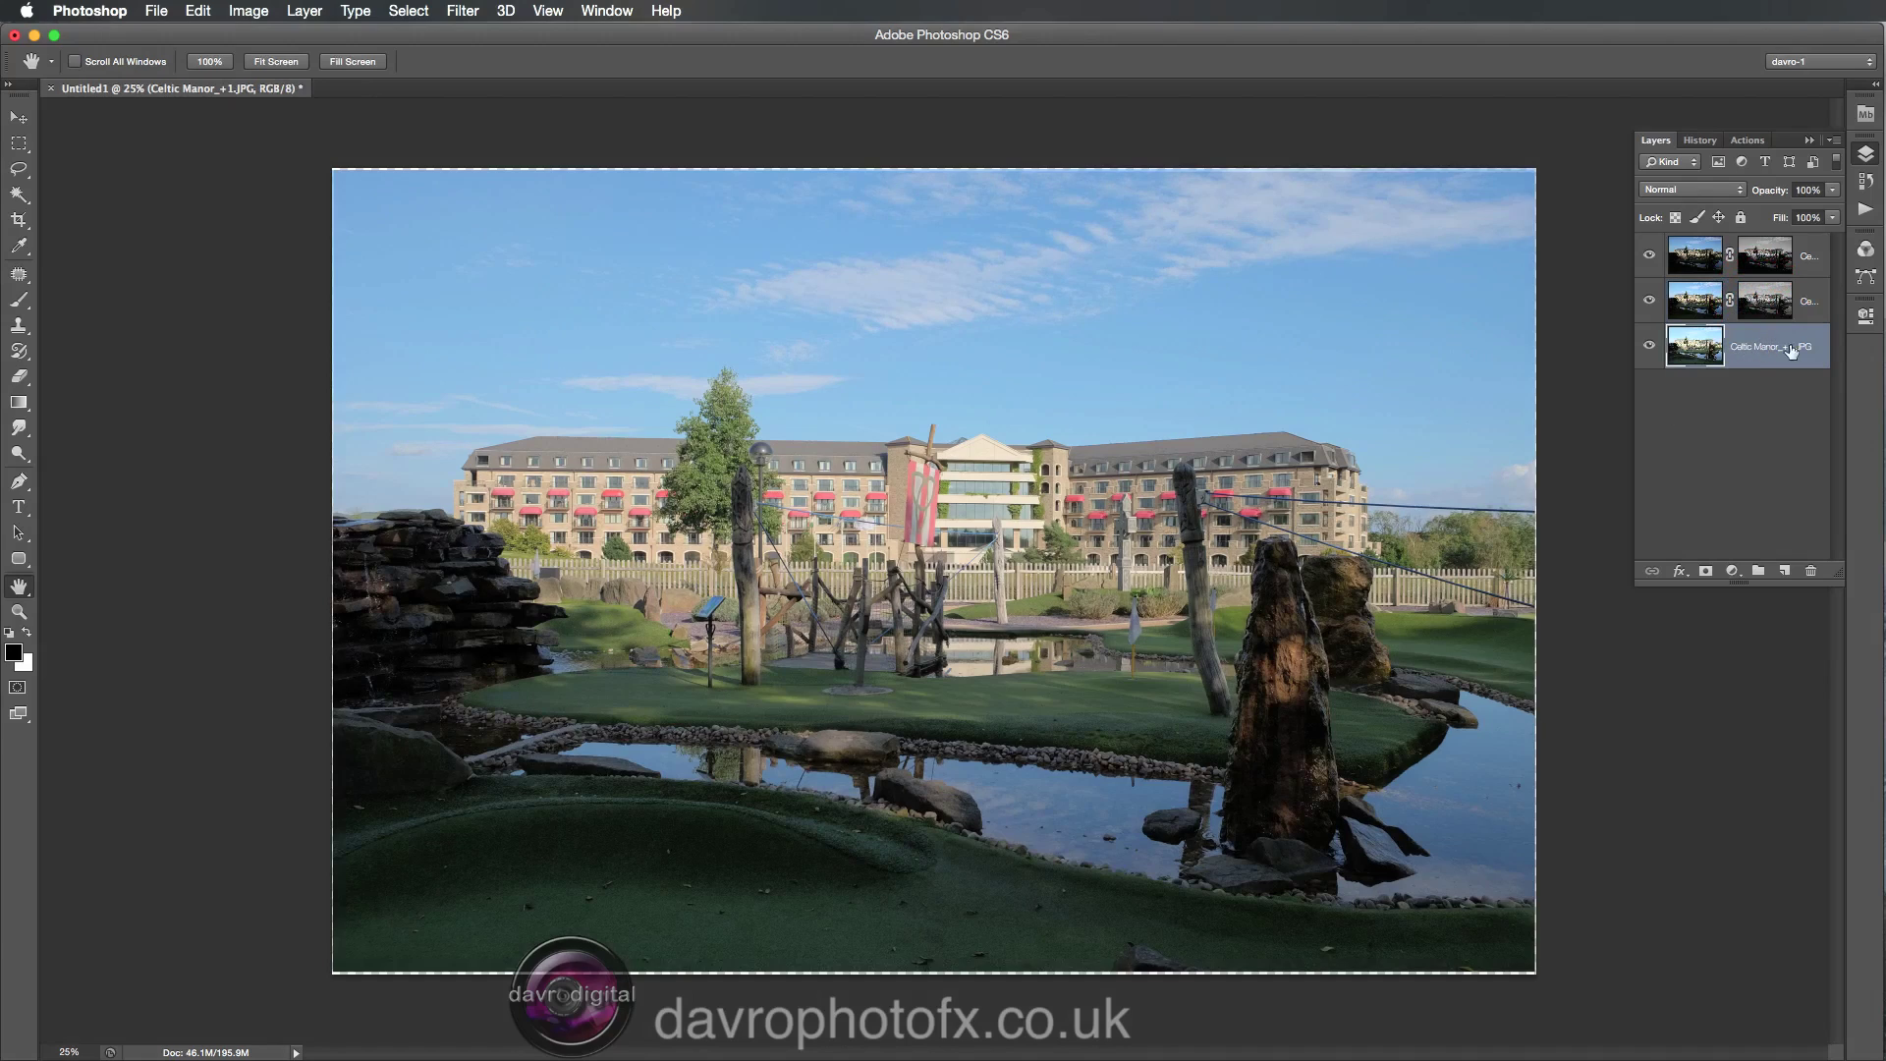
pyautogui.rightClick(1736, 334)
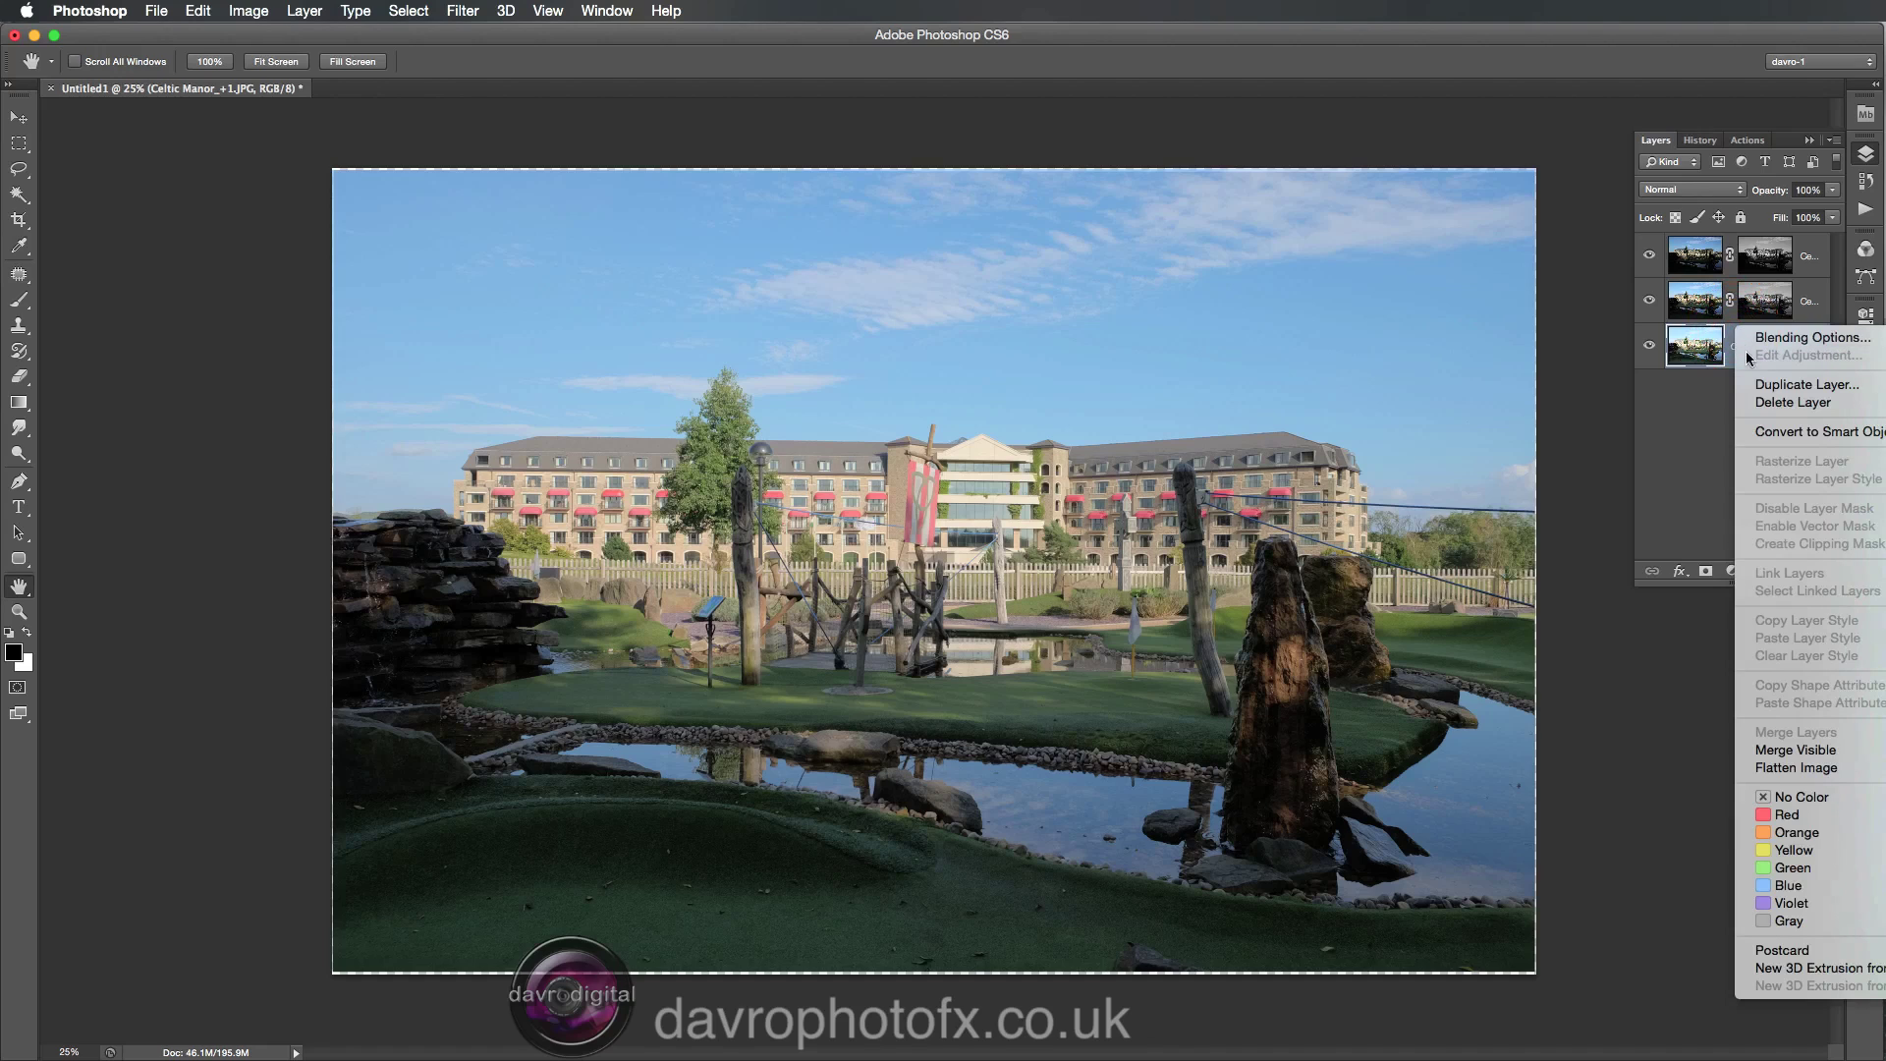
pyautogui.click(1768, 434)
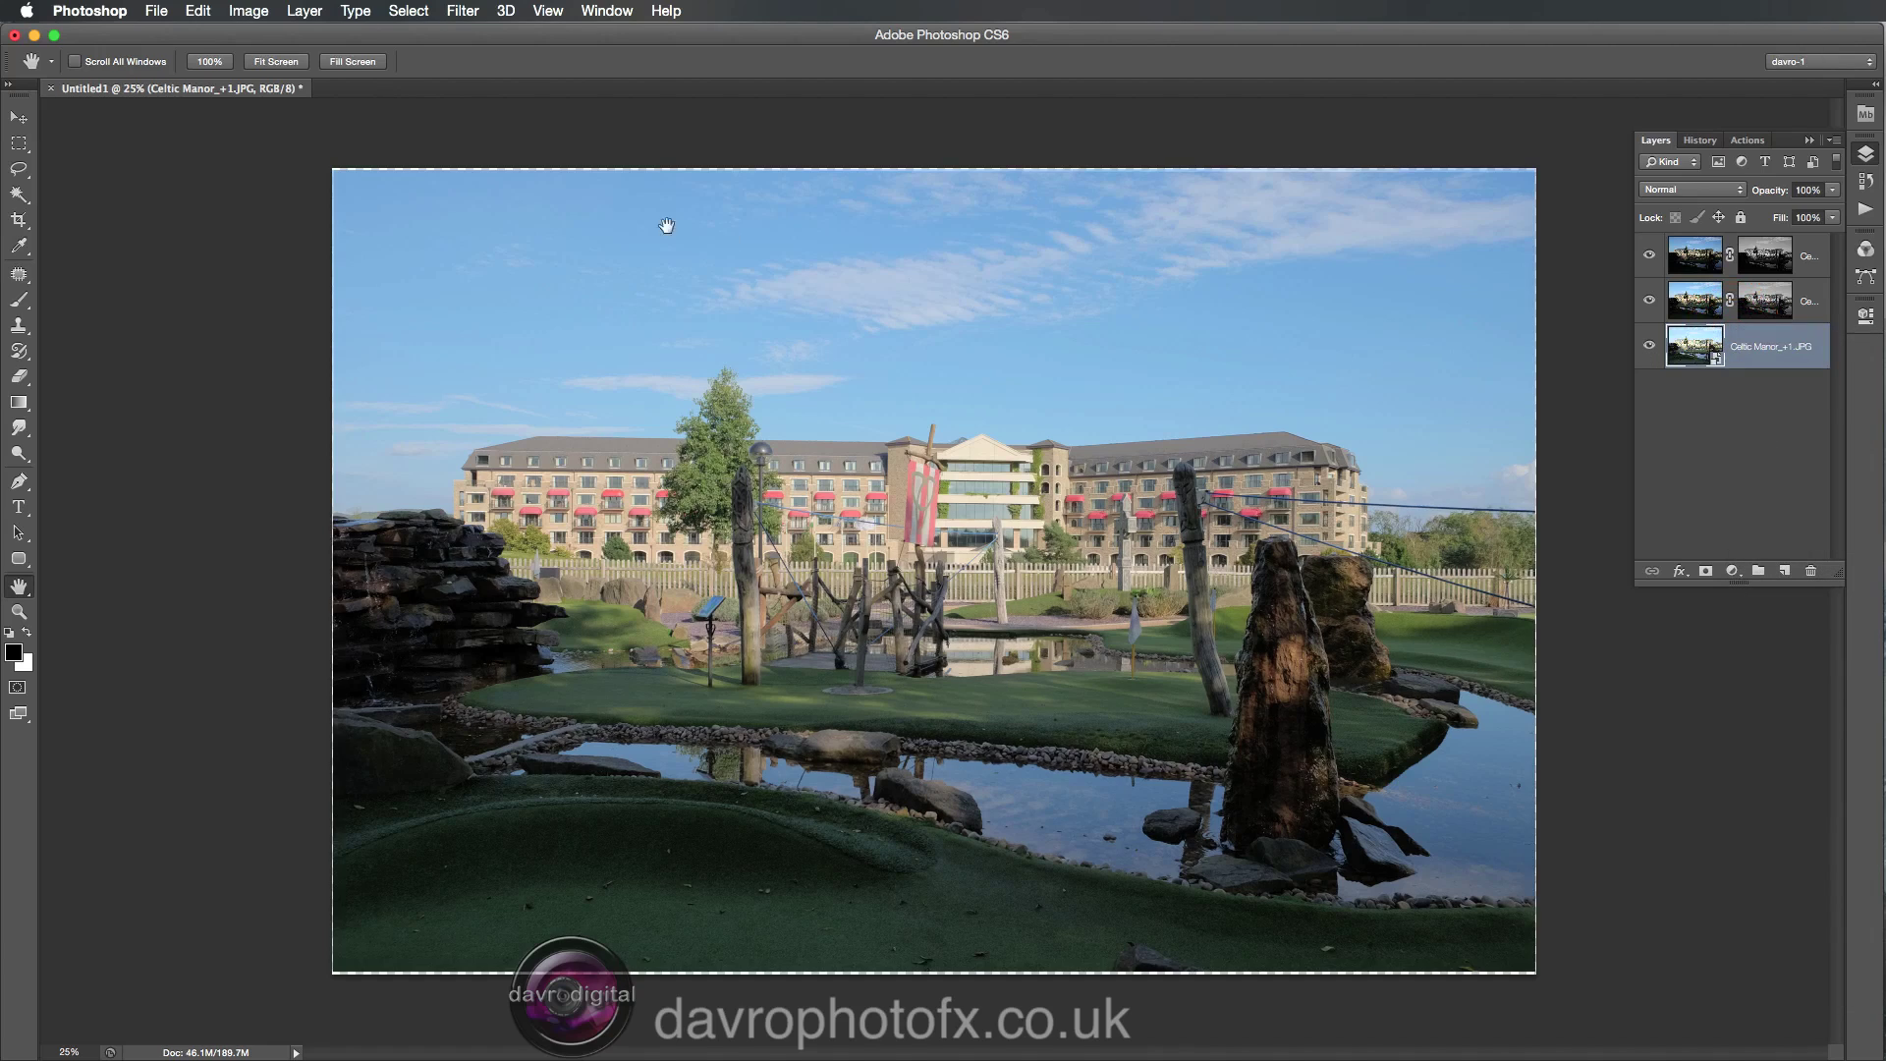
# Open the Shadows/Highlights adjustment for the Celtic Manor_+1.JPG layer, compare its preview off and on, and keep the full set of options shown.
pyautogui.click(246, 11)
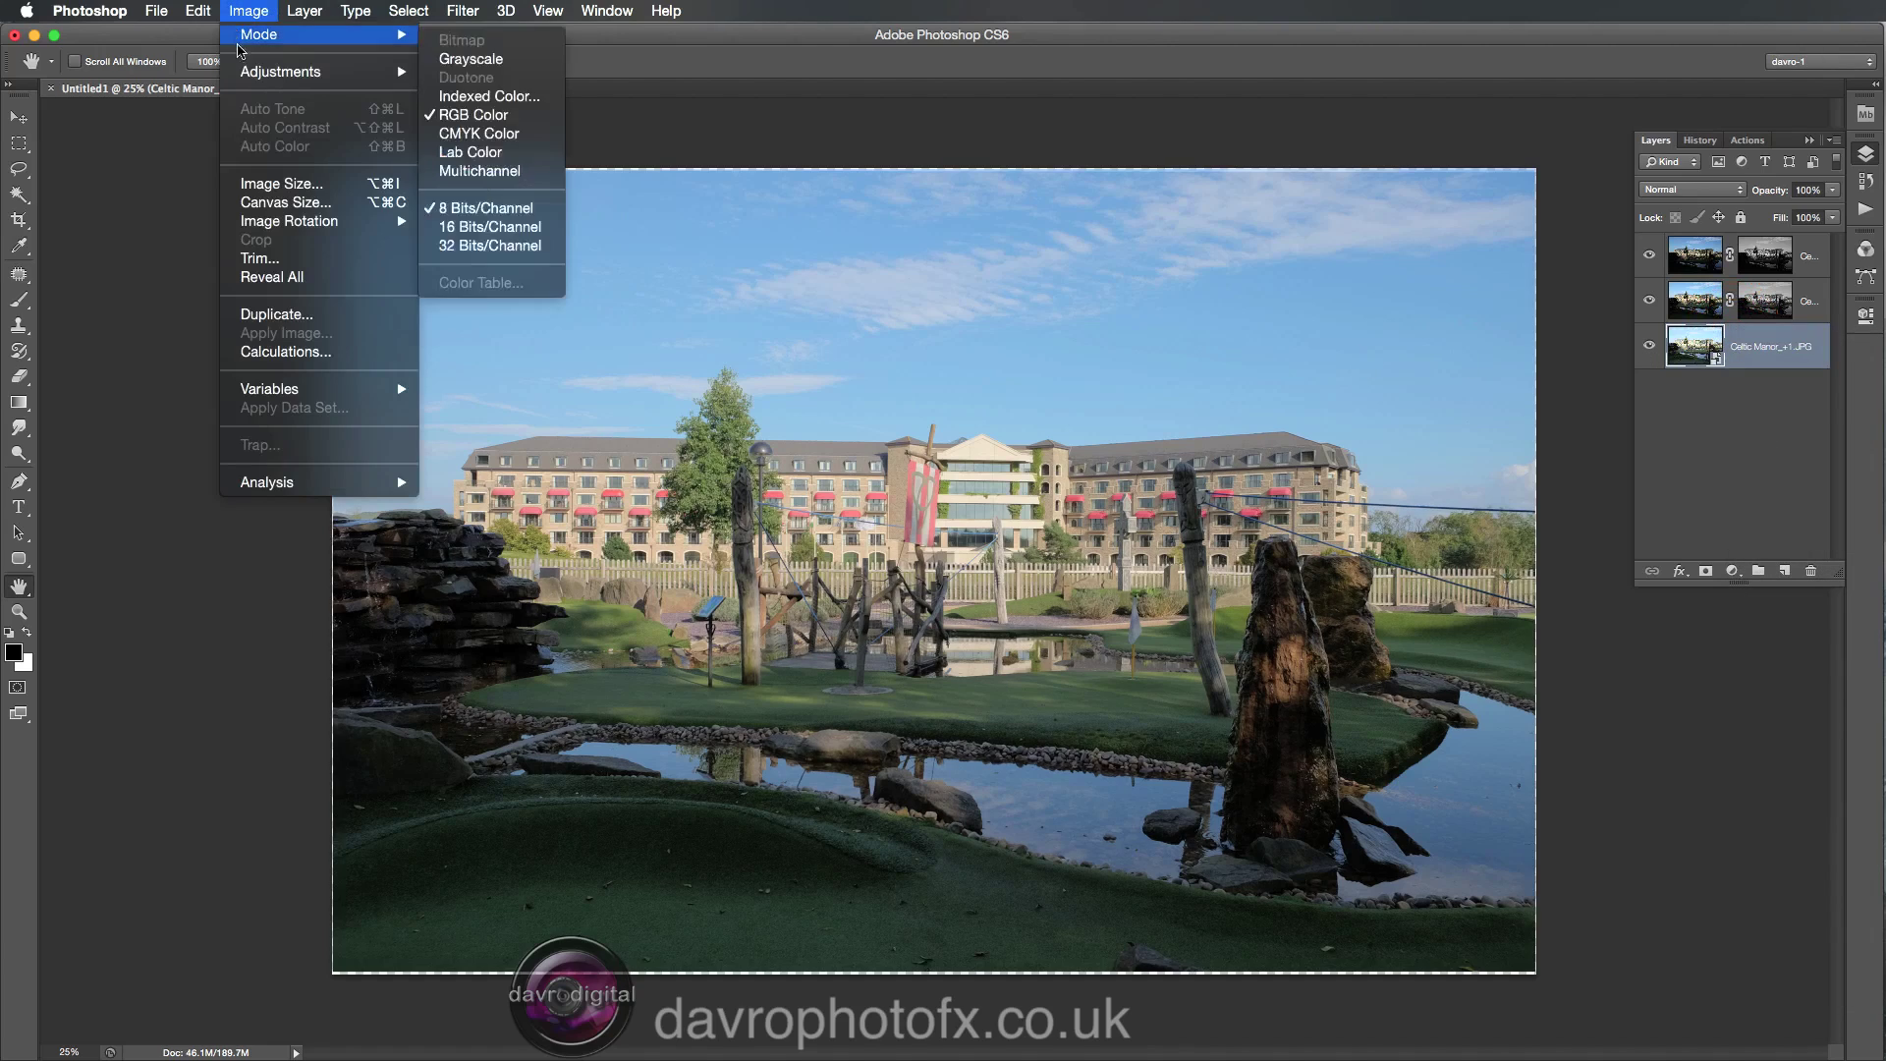
pyautogui.moveTo(295, 72)
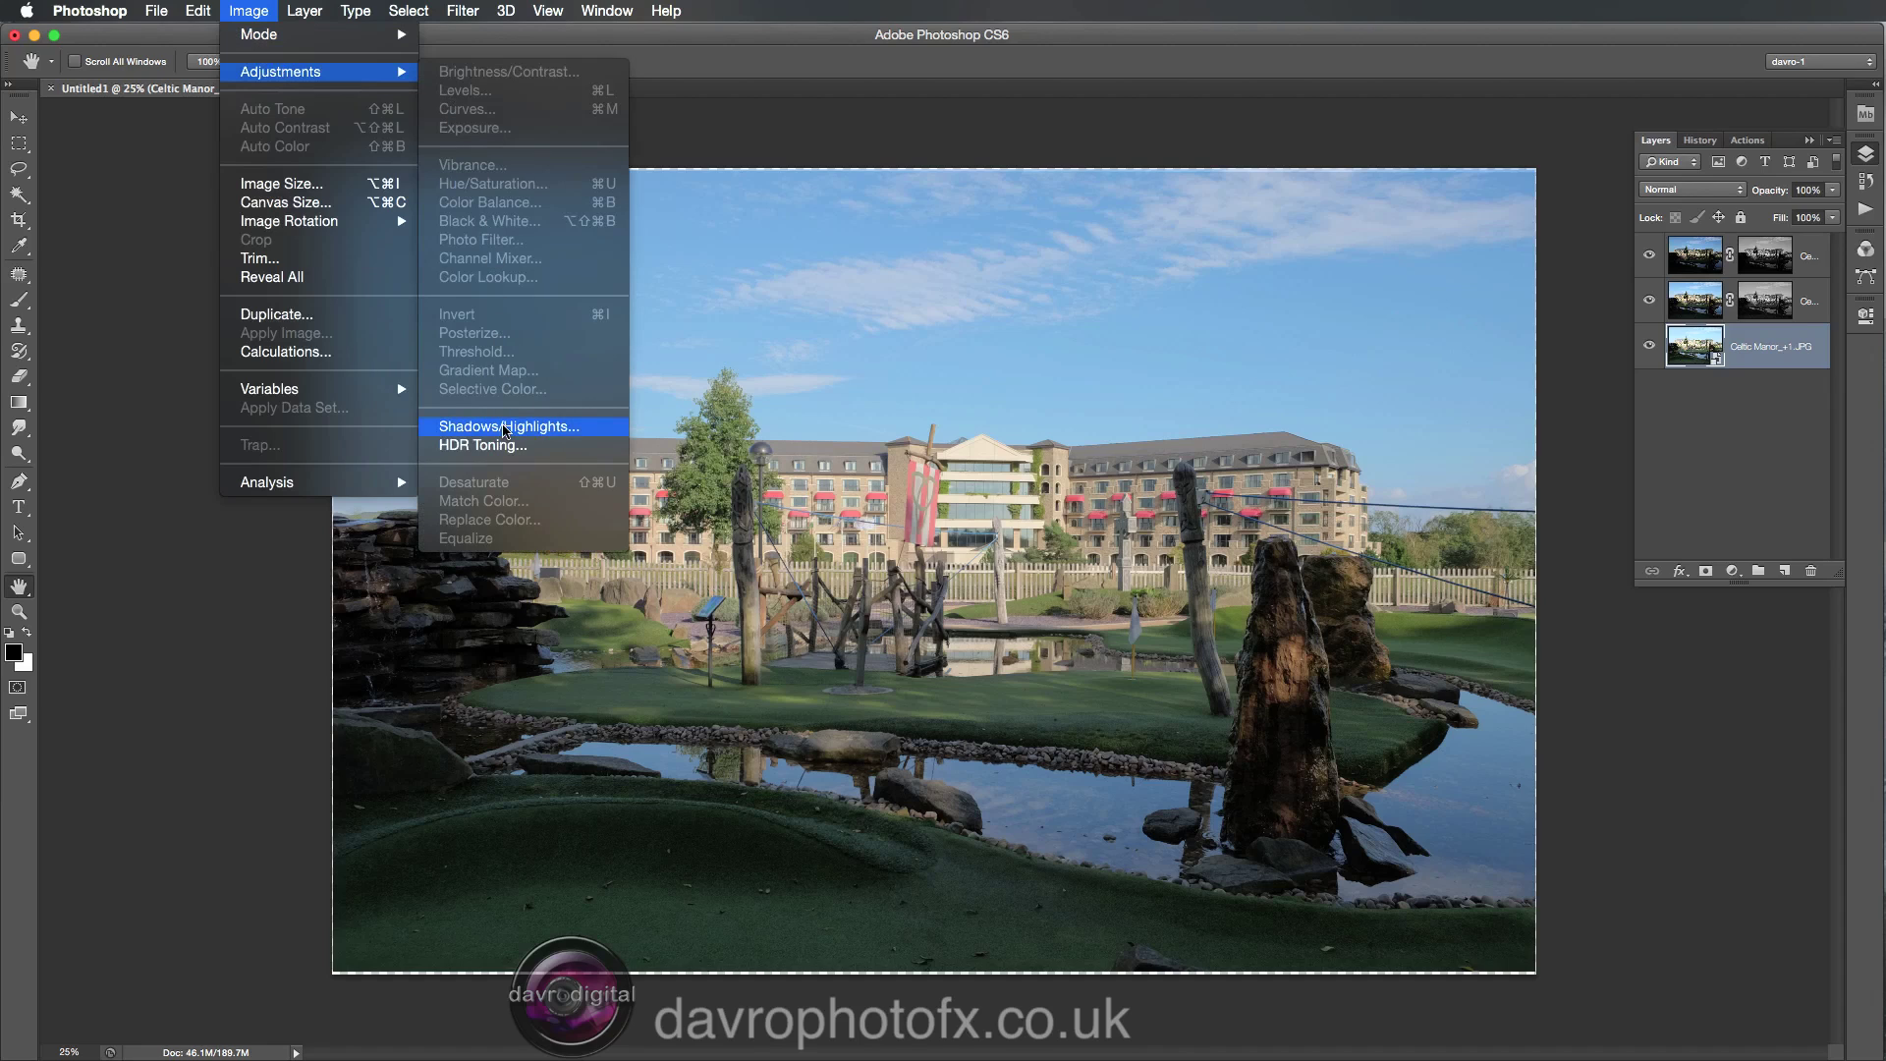
pyautogui.click(504, 427)
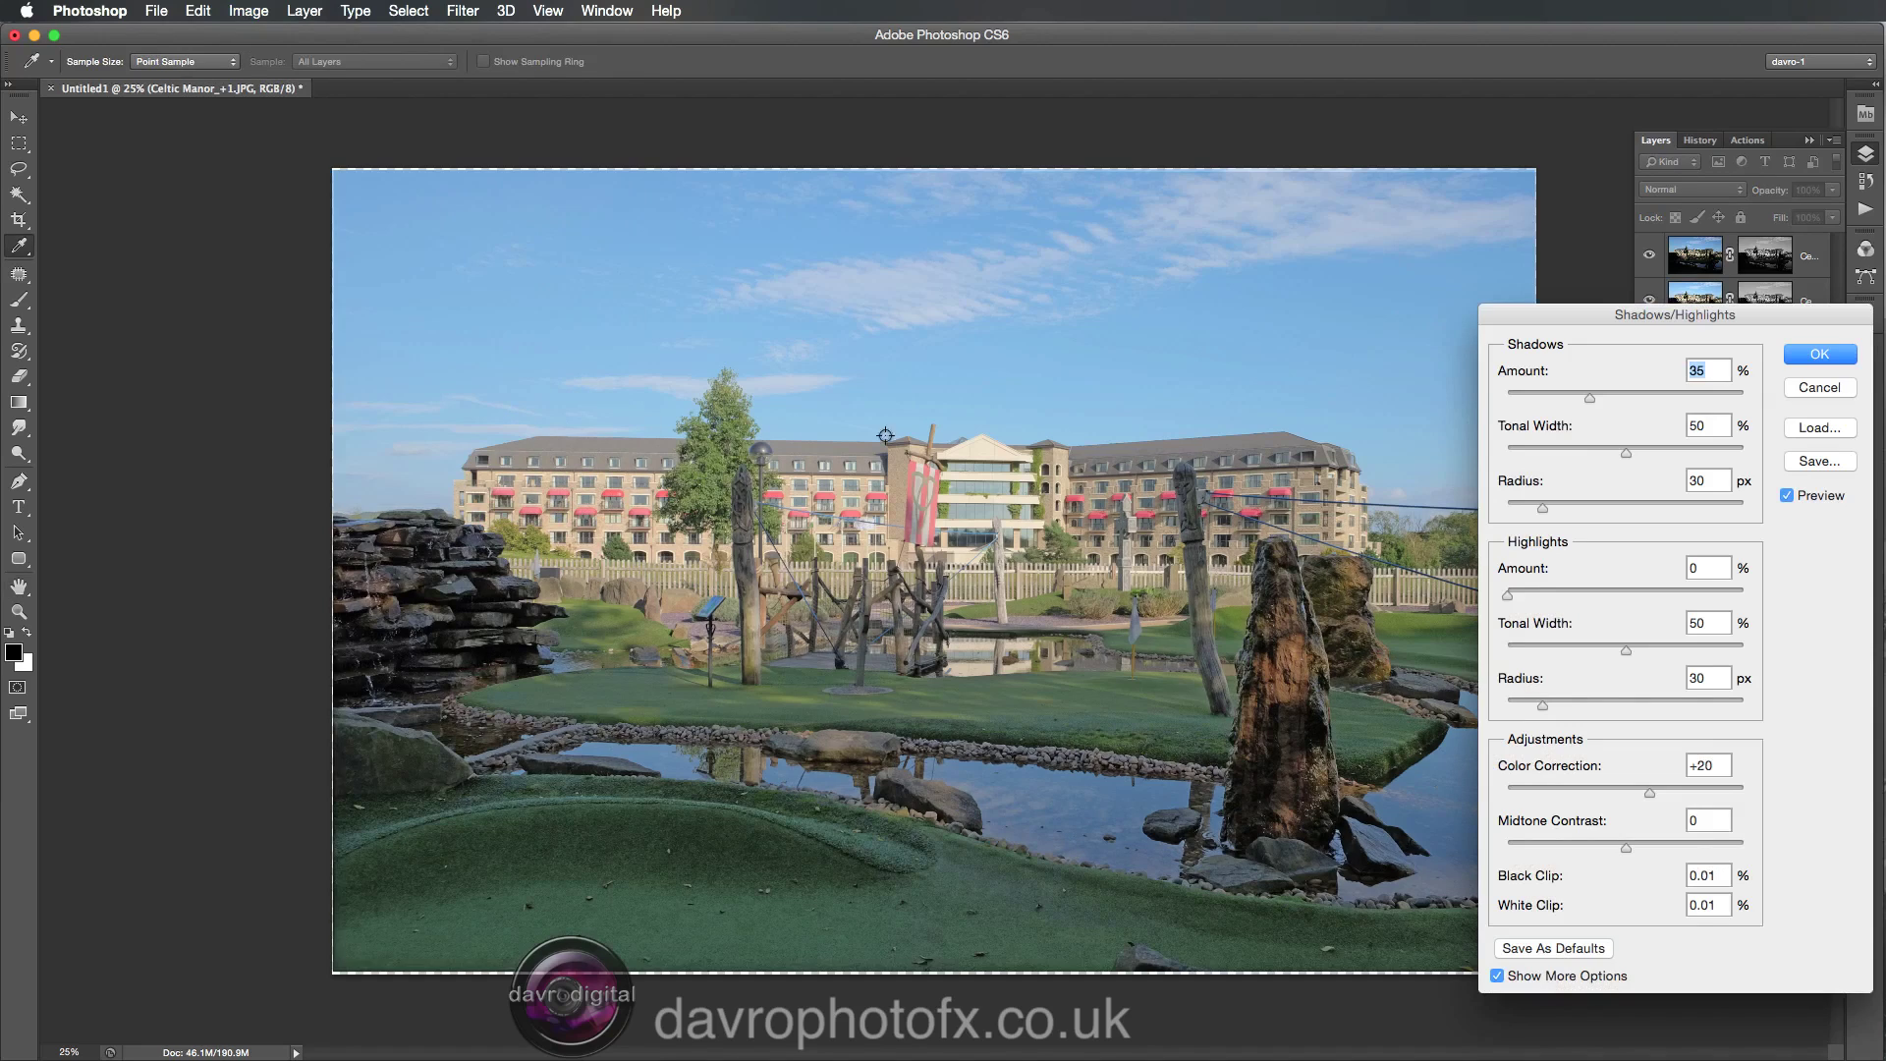
pyautogui.click(1787, 496)
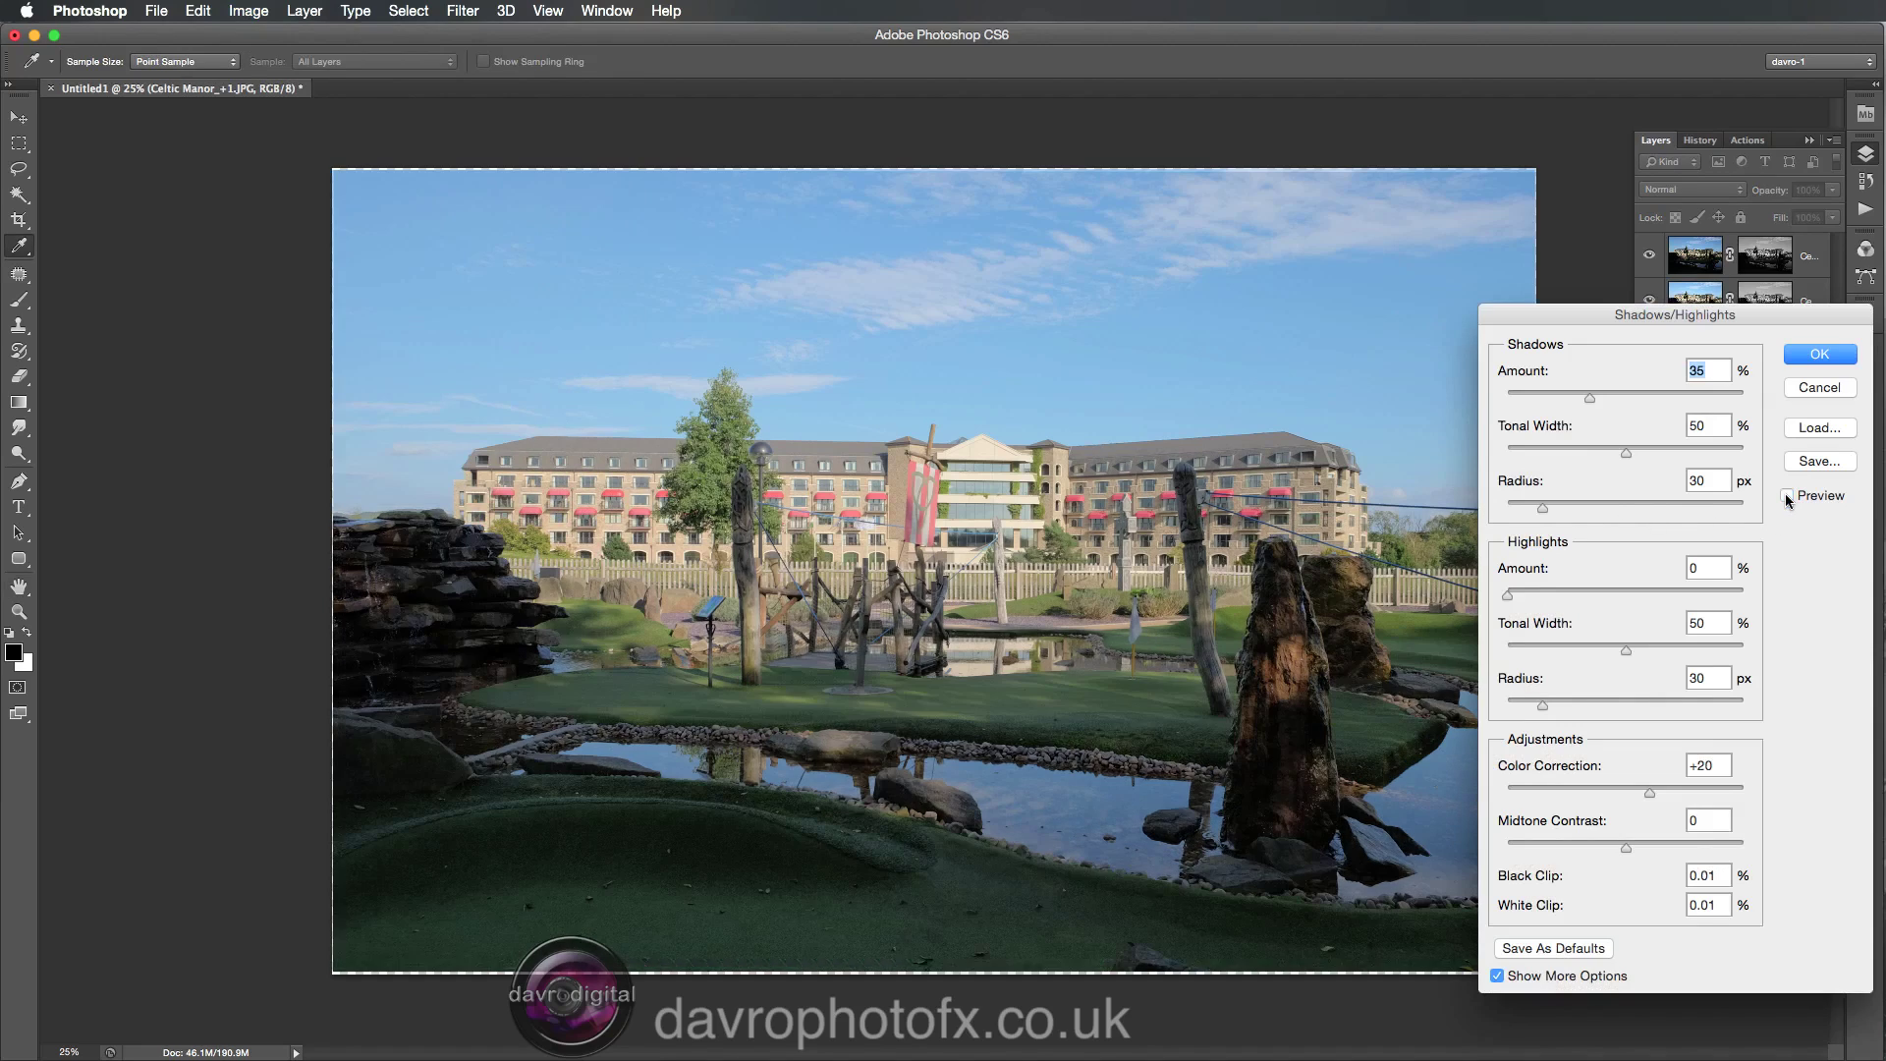
pyautogui.click(1787, 496)
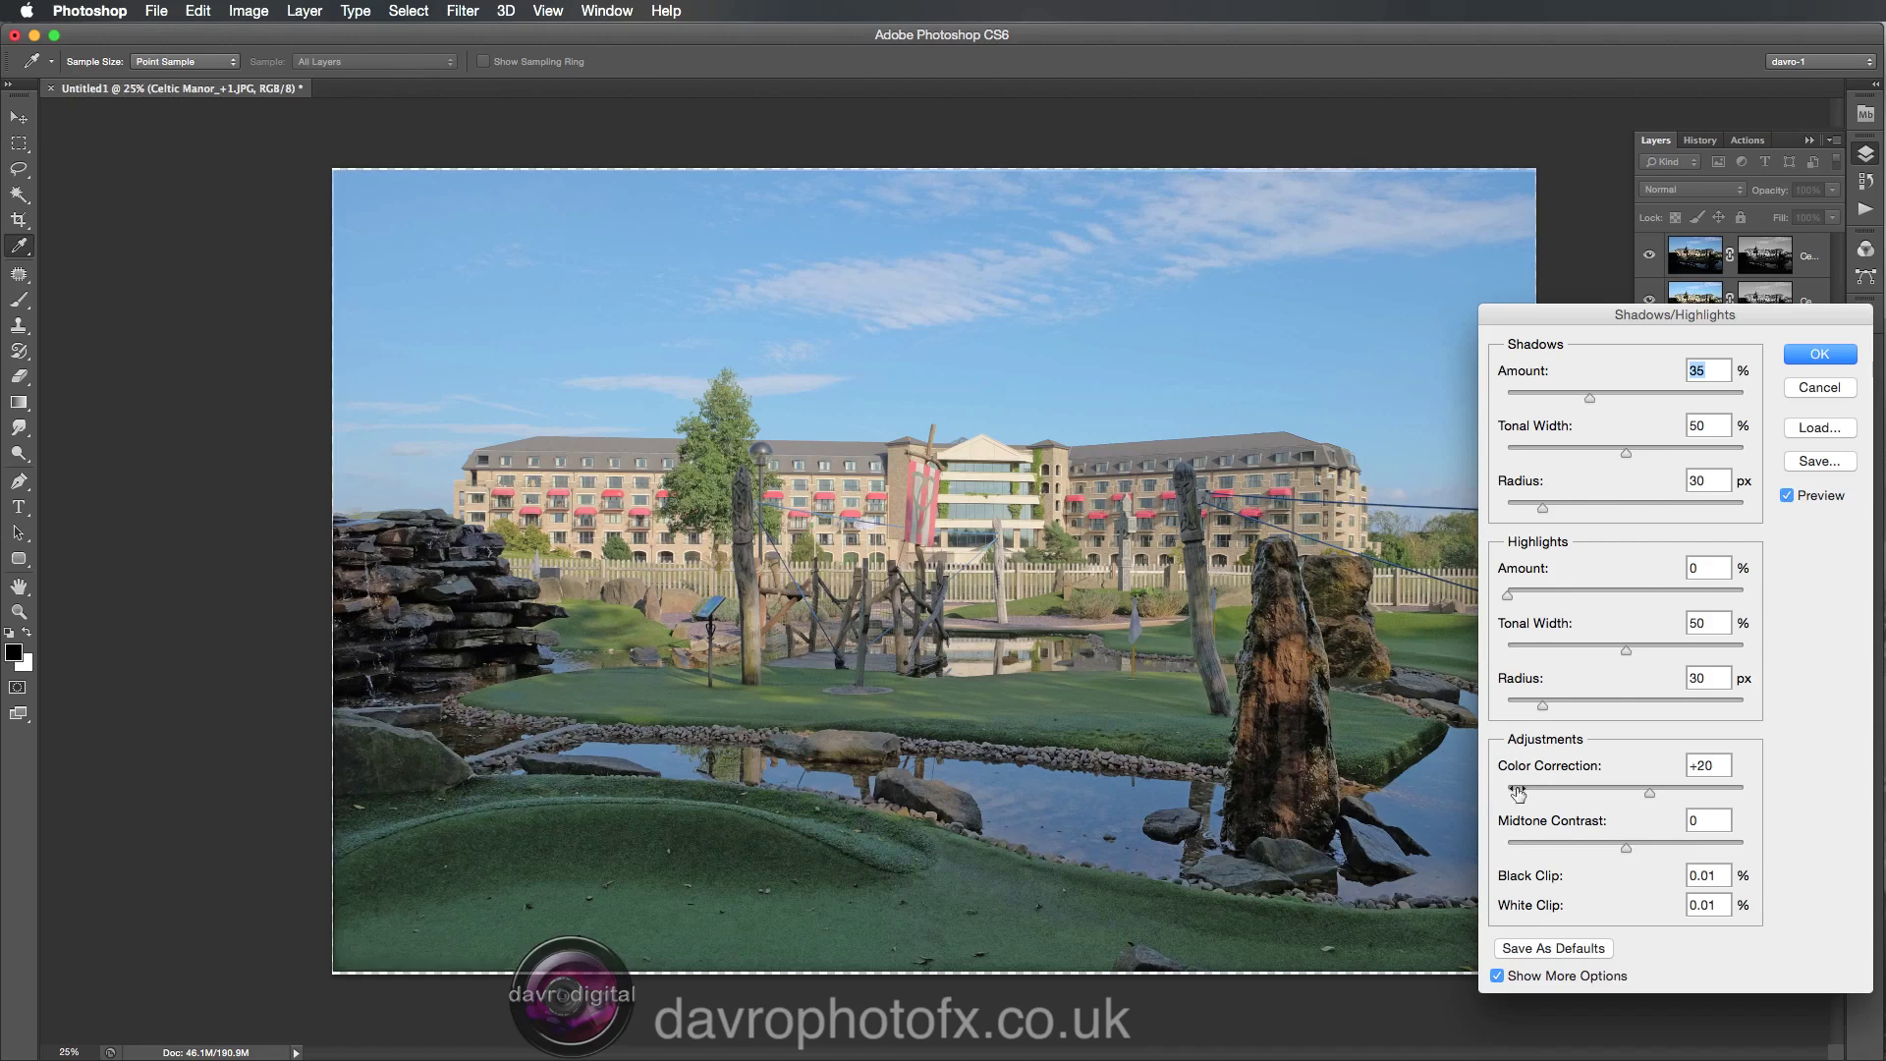
pyautogui.click(1497, 975)
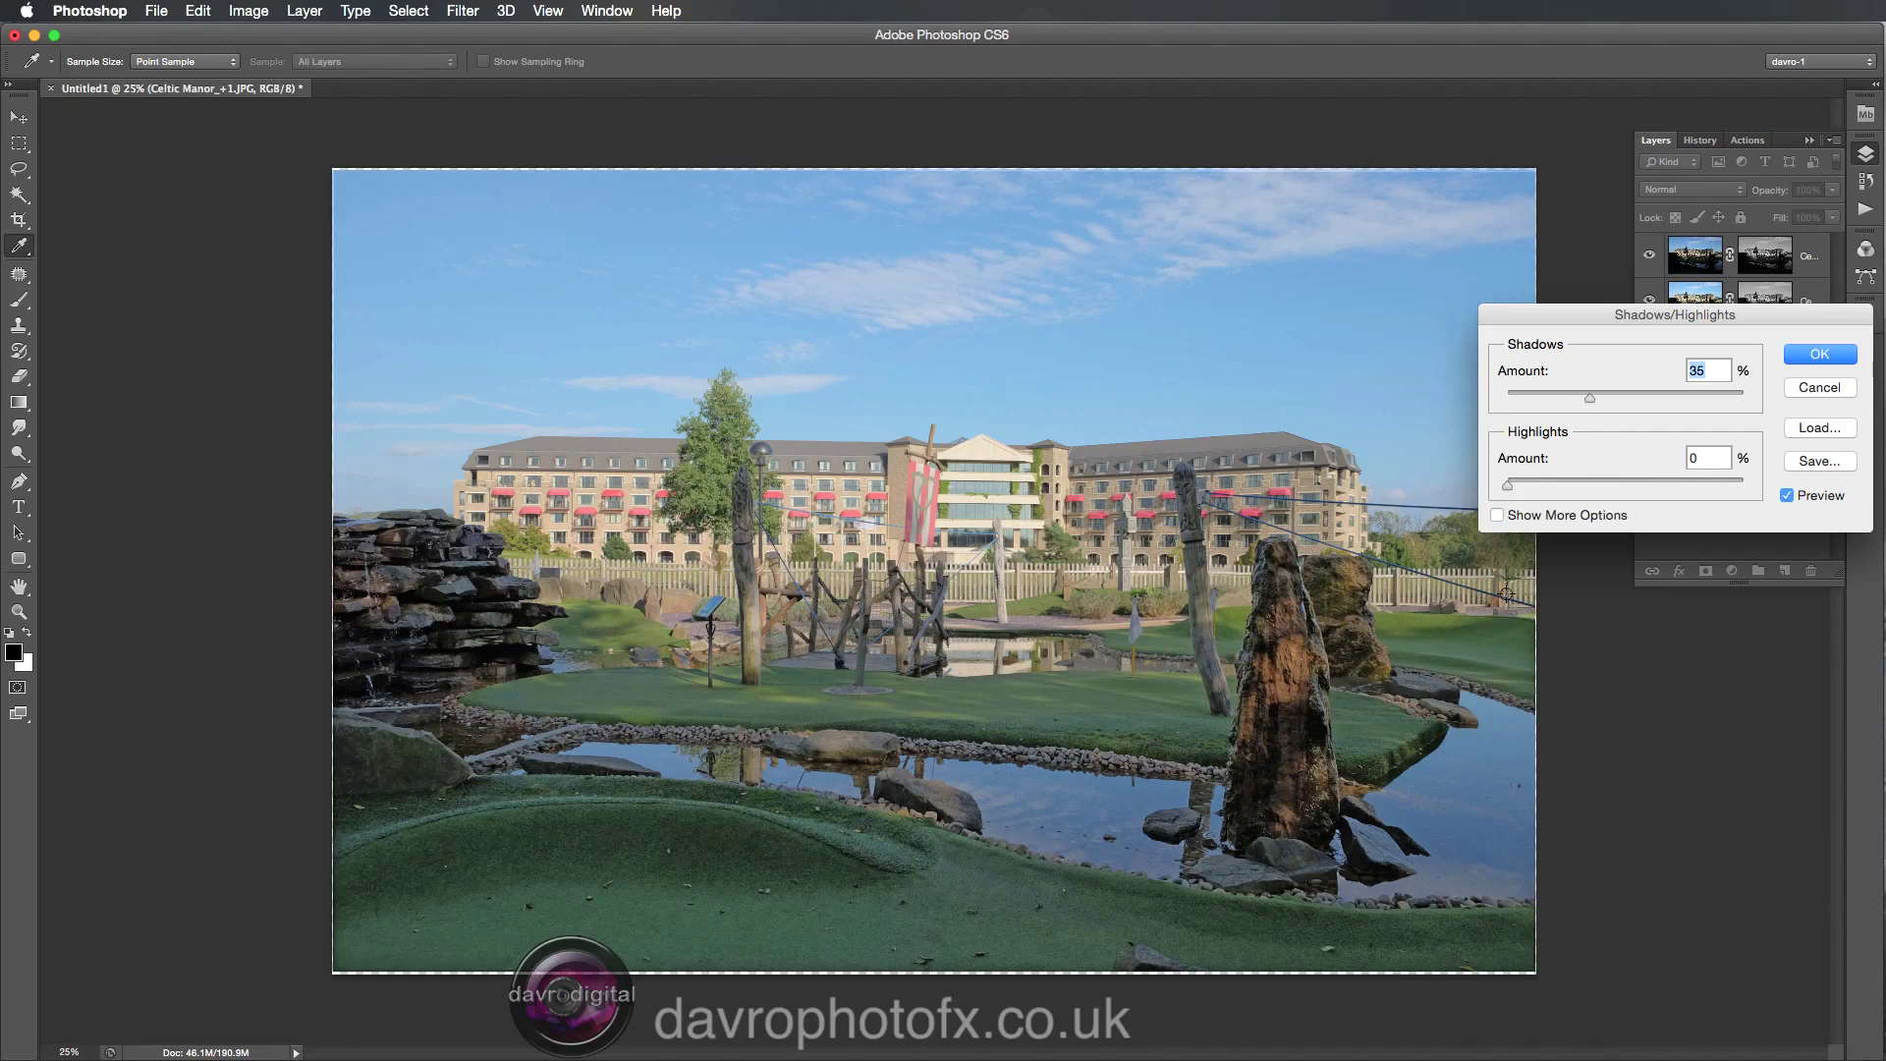
pyautogui.click(1497, 515)
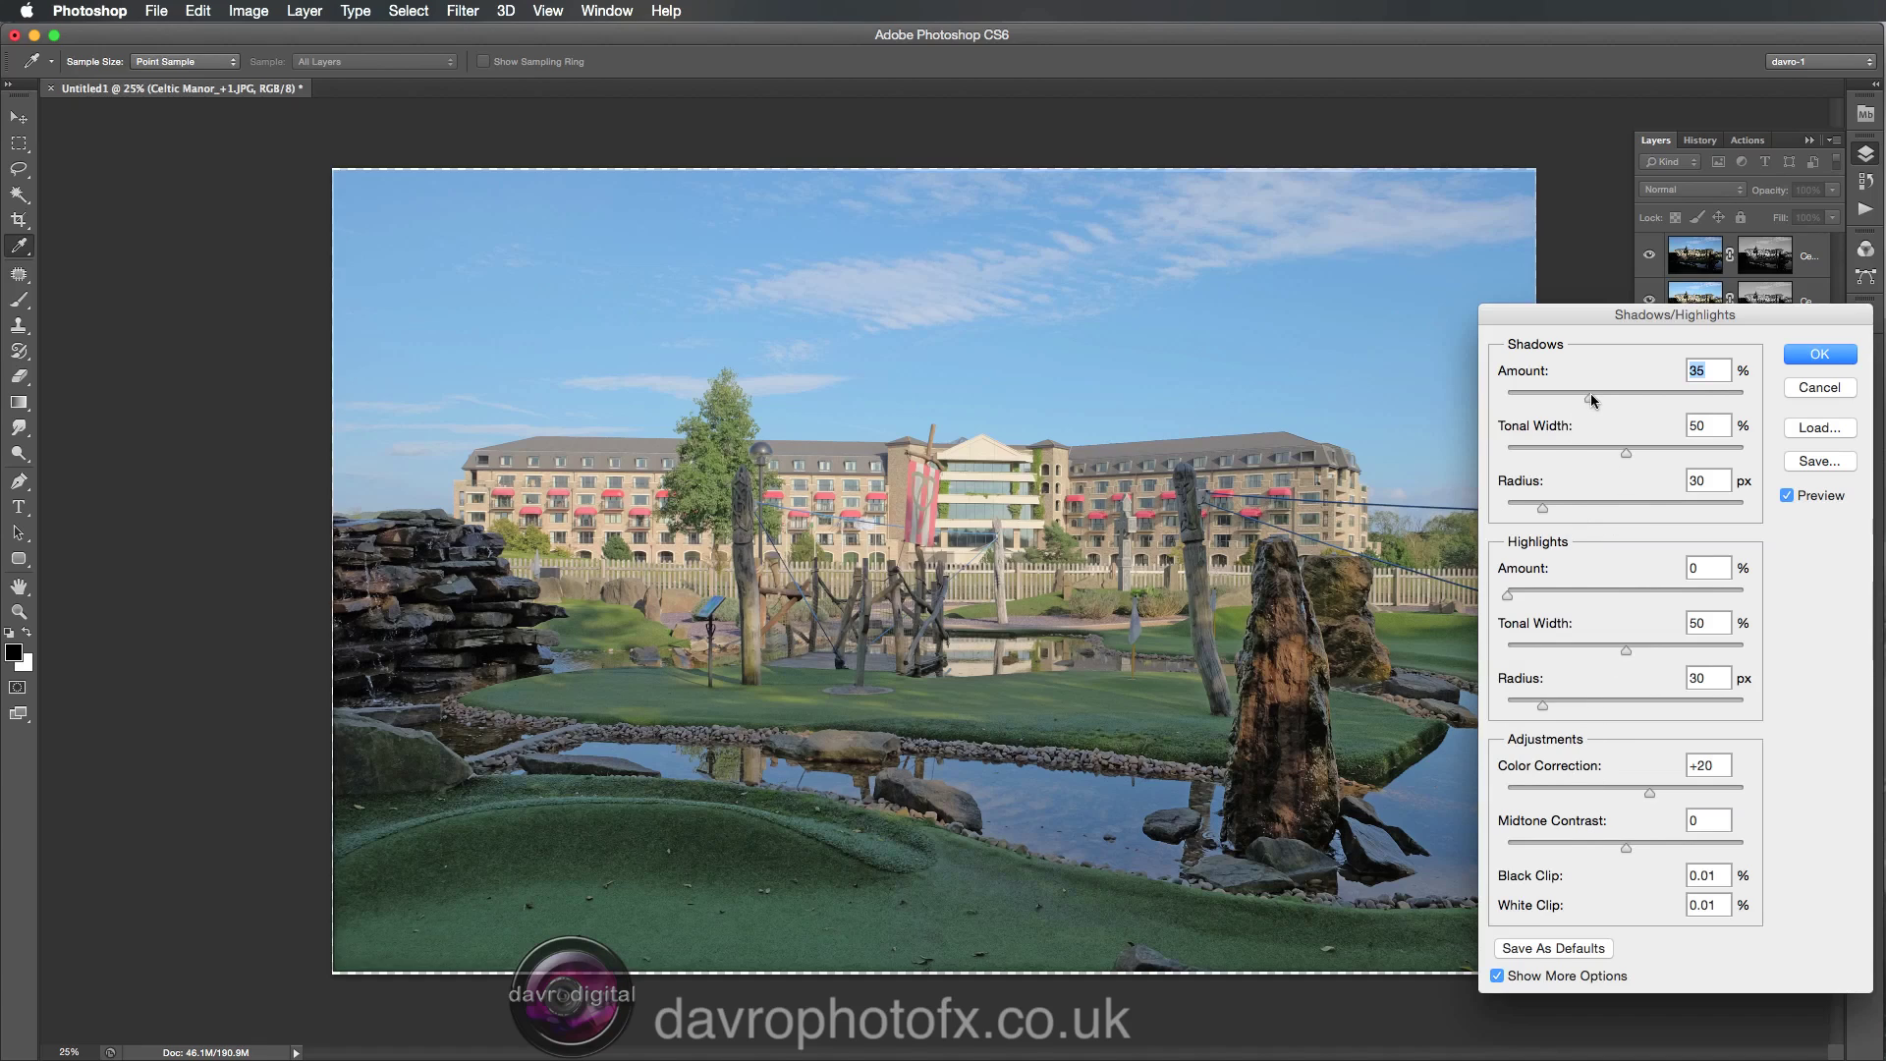
# Set the Shadows values to Amount 36%, Tonal Width 26% and Radius 46 px.
pyautogui.moveTo(1593, 399)
pyautogui.mouseDown()
pyautogui.moveTo(1637, 403)
pyautogui.moveTo(1562, 399)
pyautogui.moveTo(1592, 398)
pyautogui.mouseUp()
pyautogui.moveTo(1624, 448); pyautogui.dragTo(1572, 458)
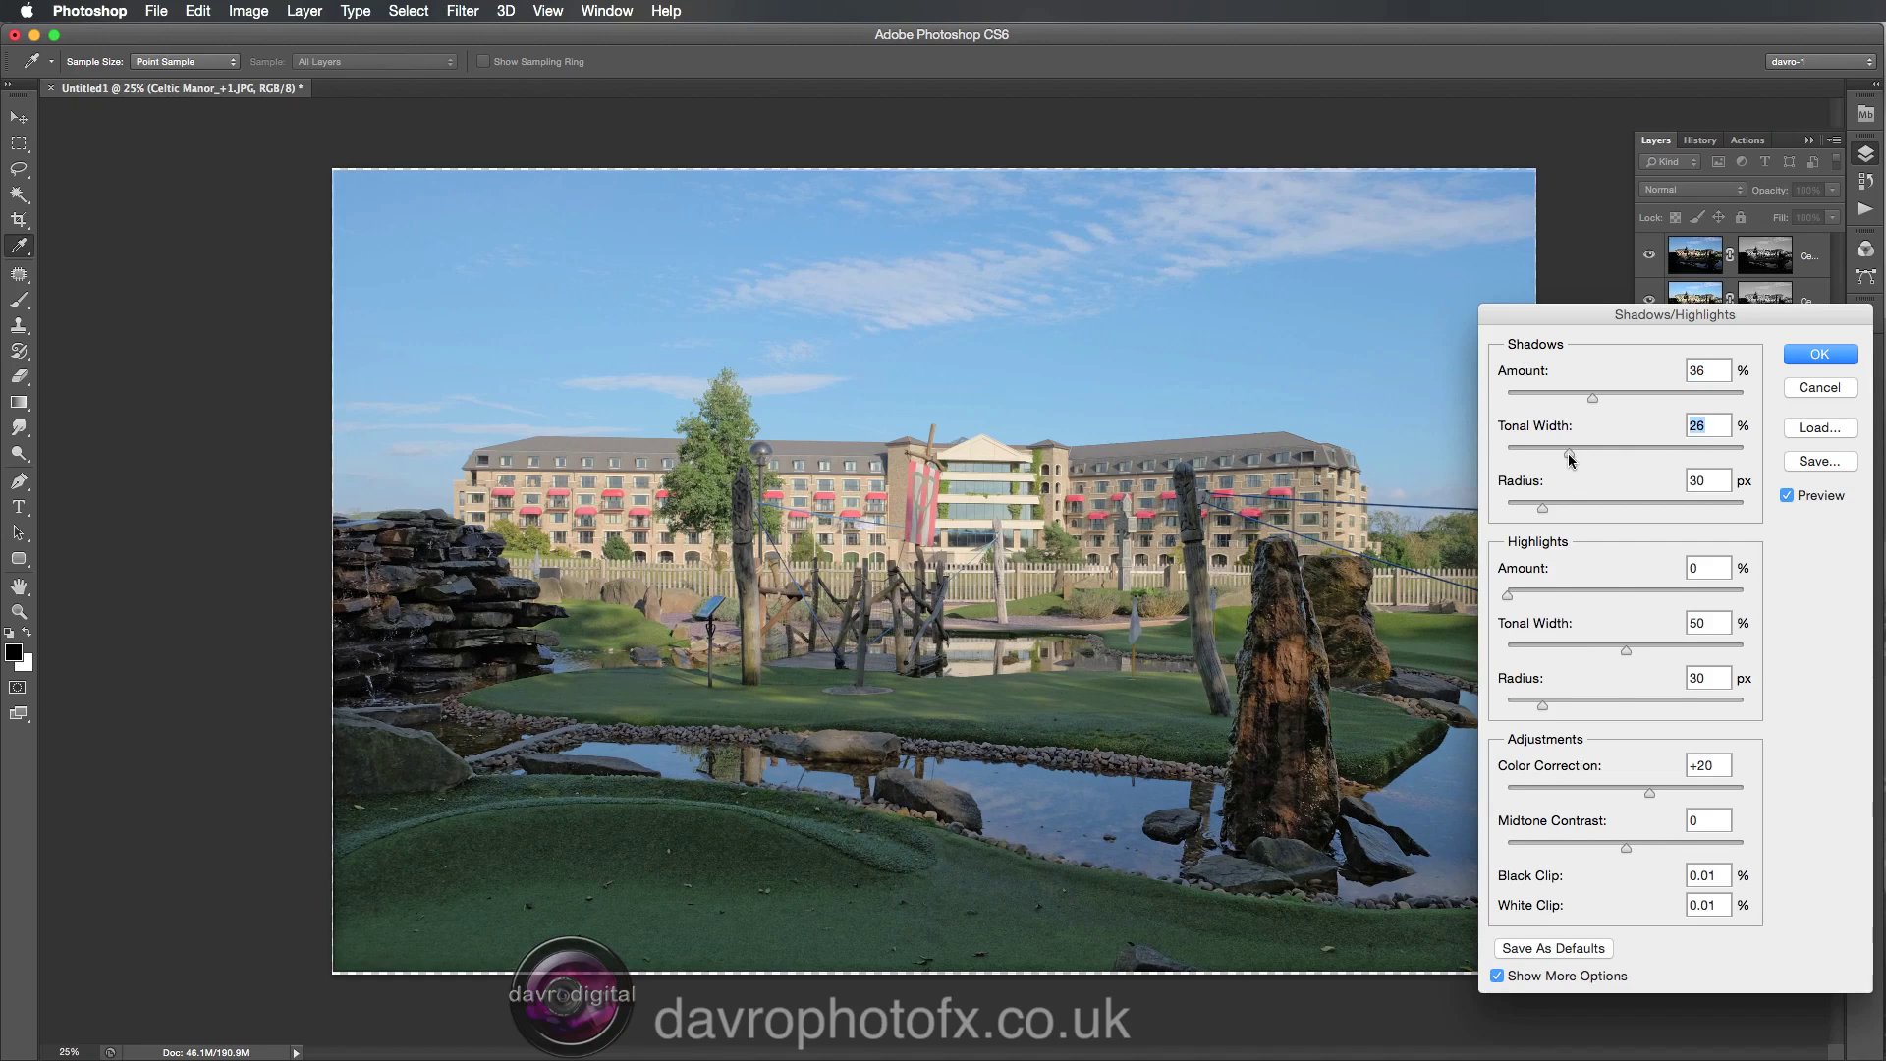
pyautogui.moveTo(1540, 509)
pyautogui.mouseDown()
pyautogui.moveTo(1612, 512)
pyautogui.moveTo(1561, 507)
pyautogui.mouseUp()
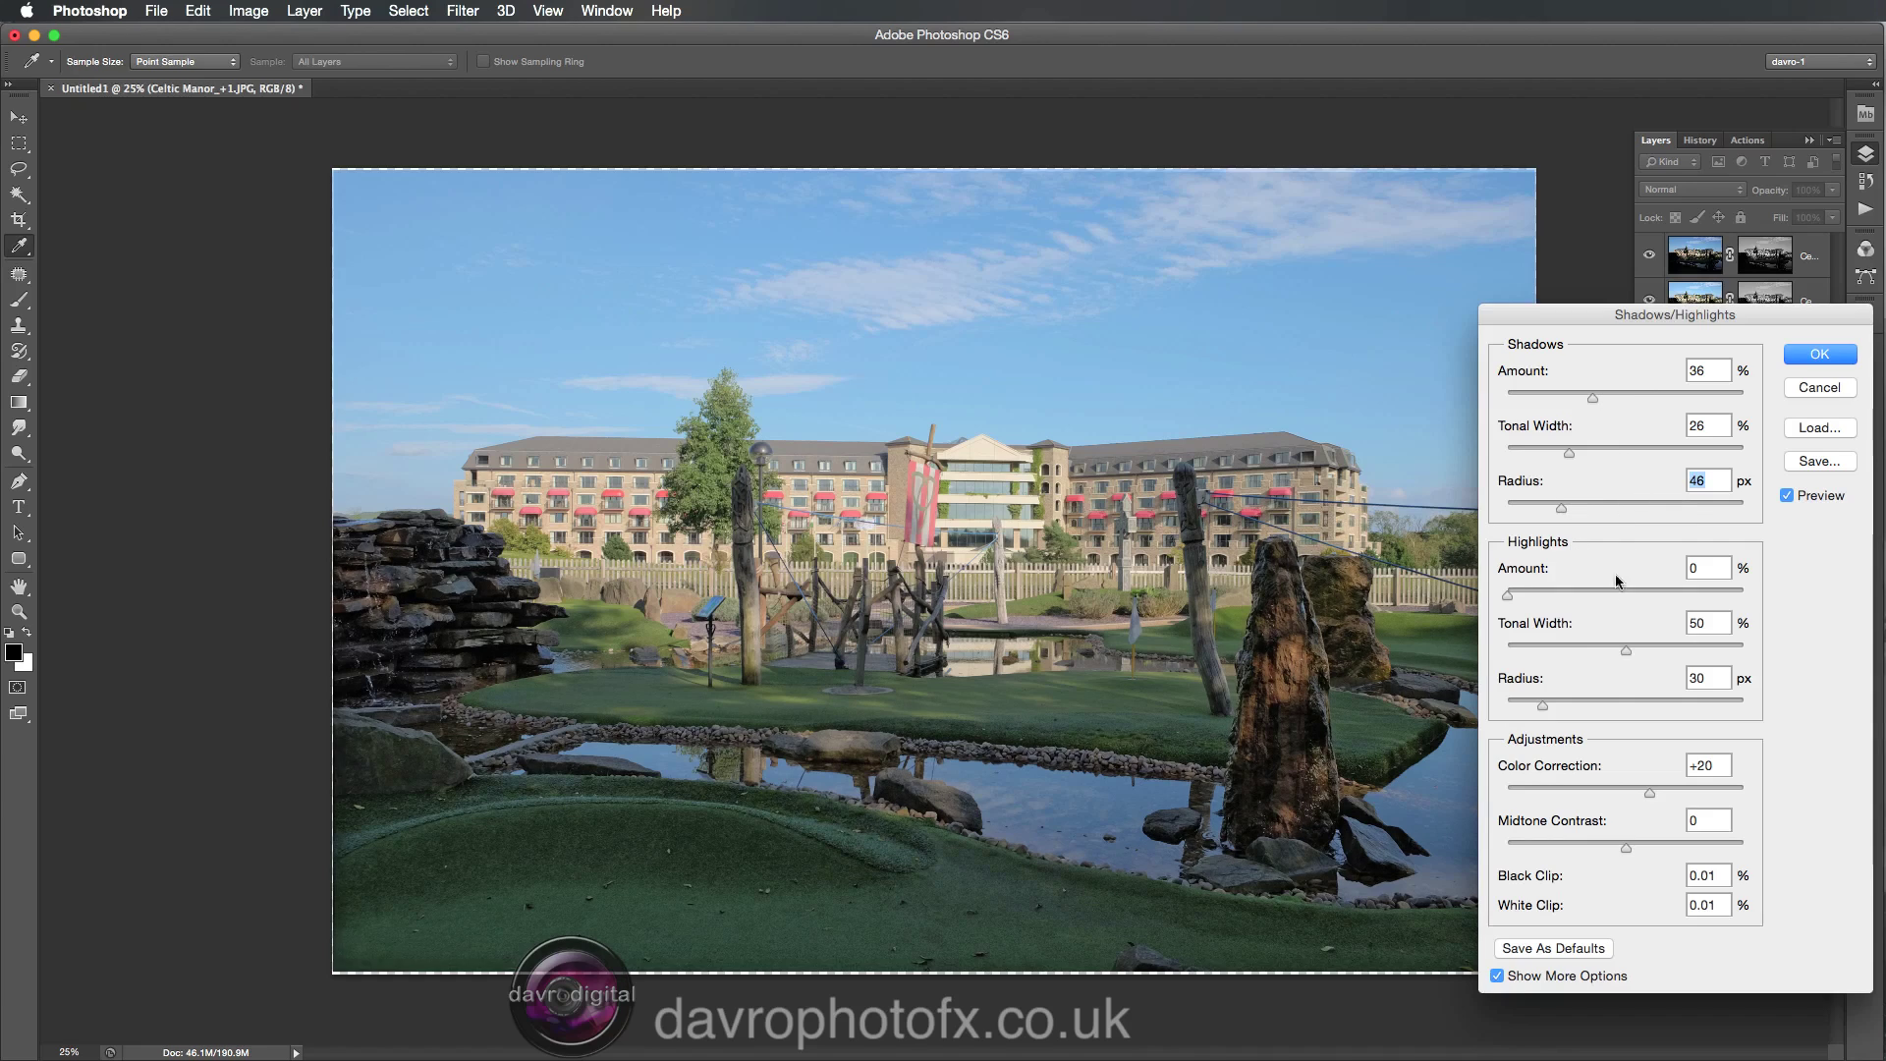
# Set the Highlights values to Amount 39%, Tonal Width 67% and Radius 35 px.
pyautogui.click(1510, 596)
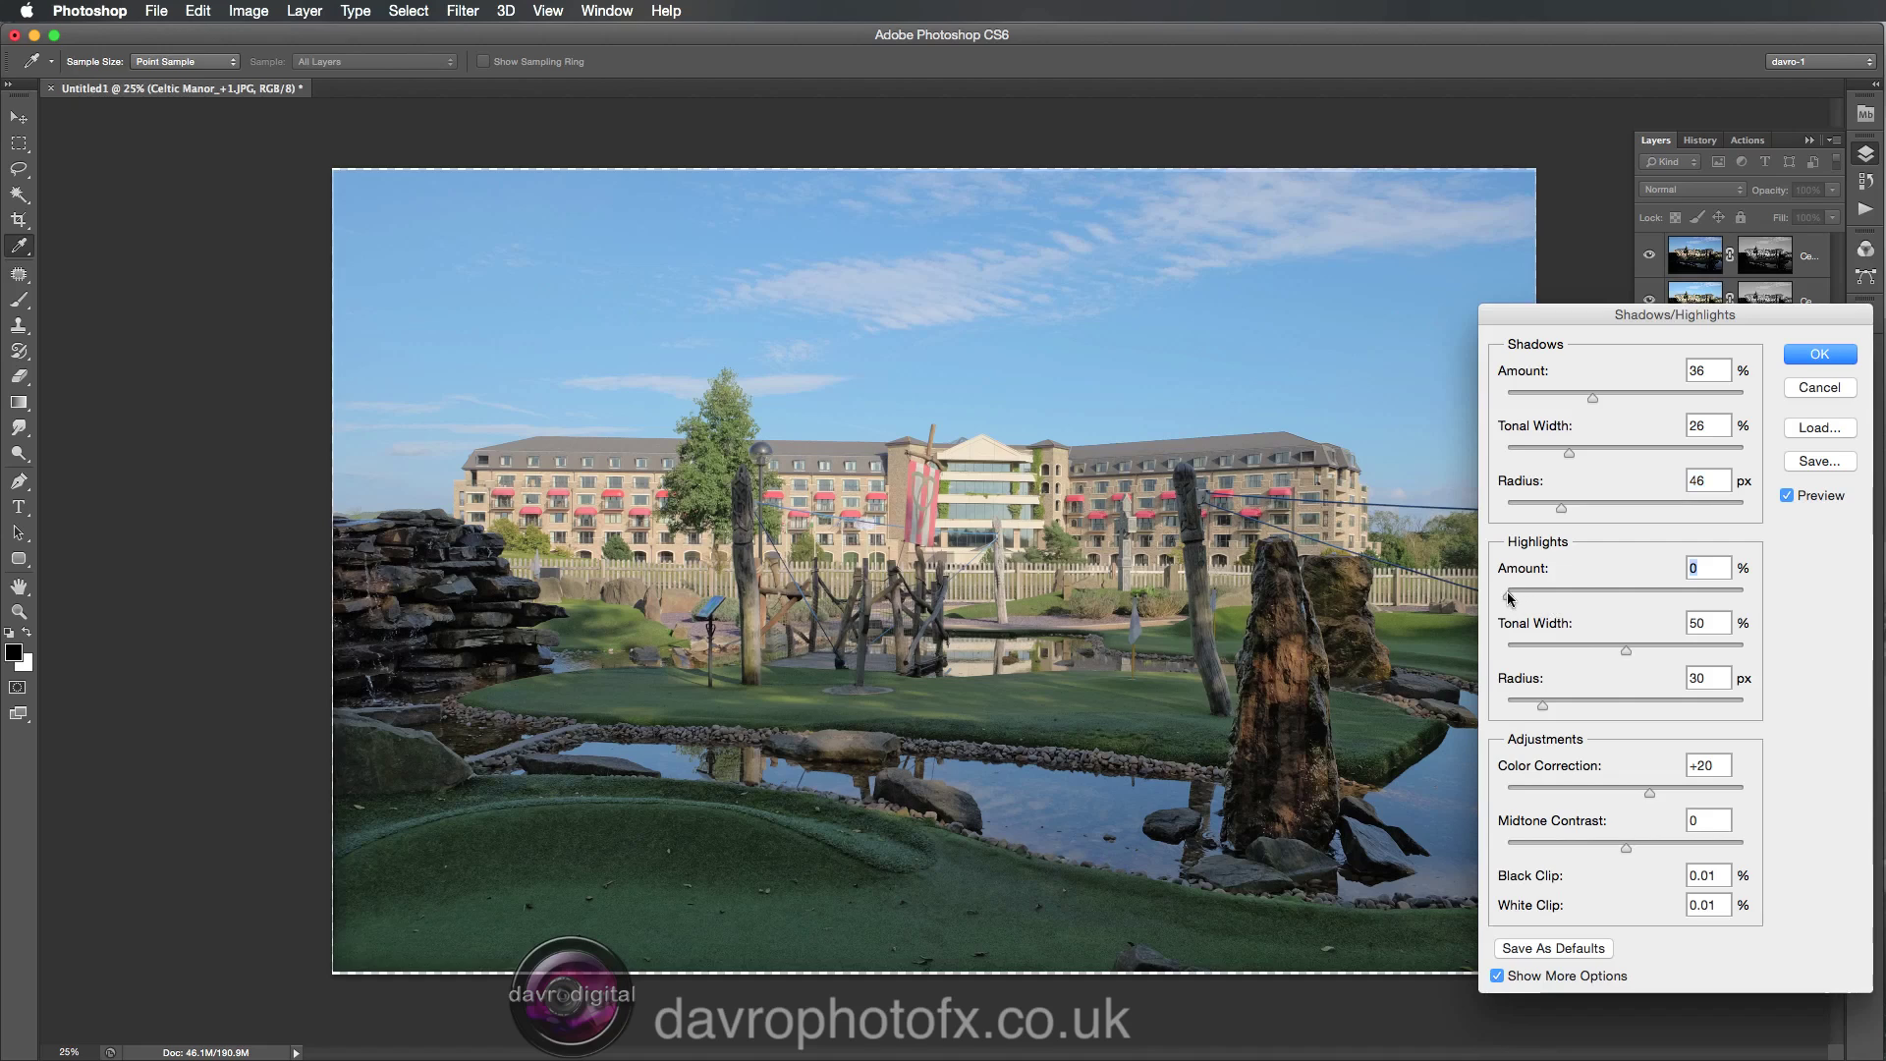
pyautogui.moveTo(1510, 596); pyautogui.dragTo(1667, 663)
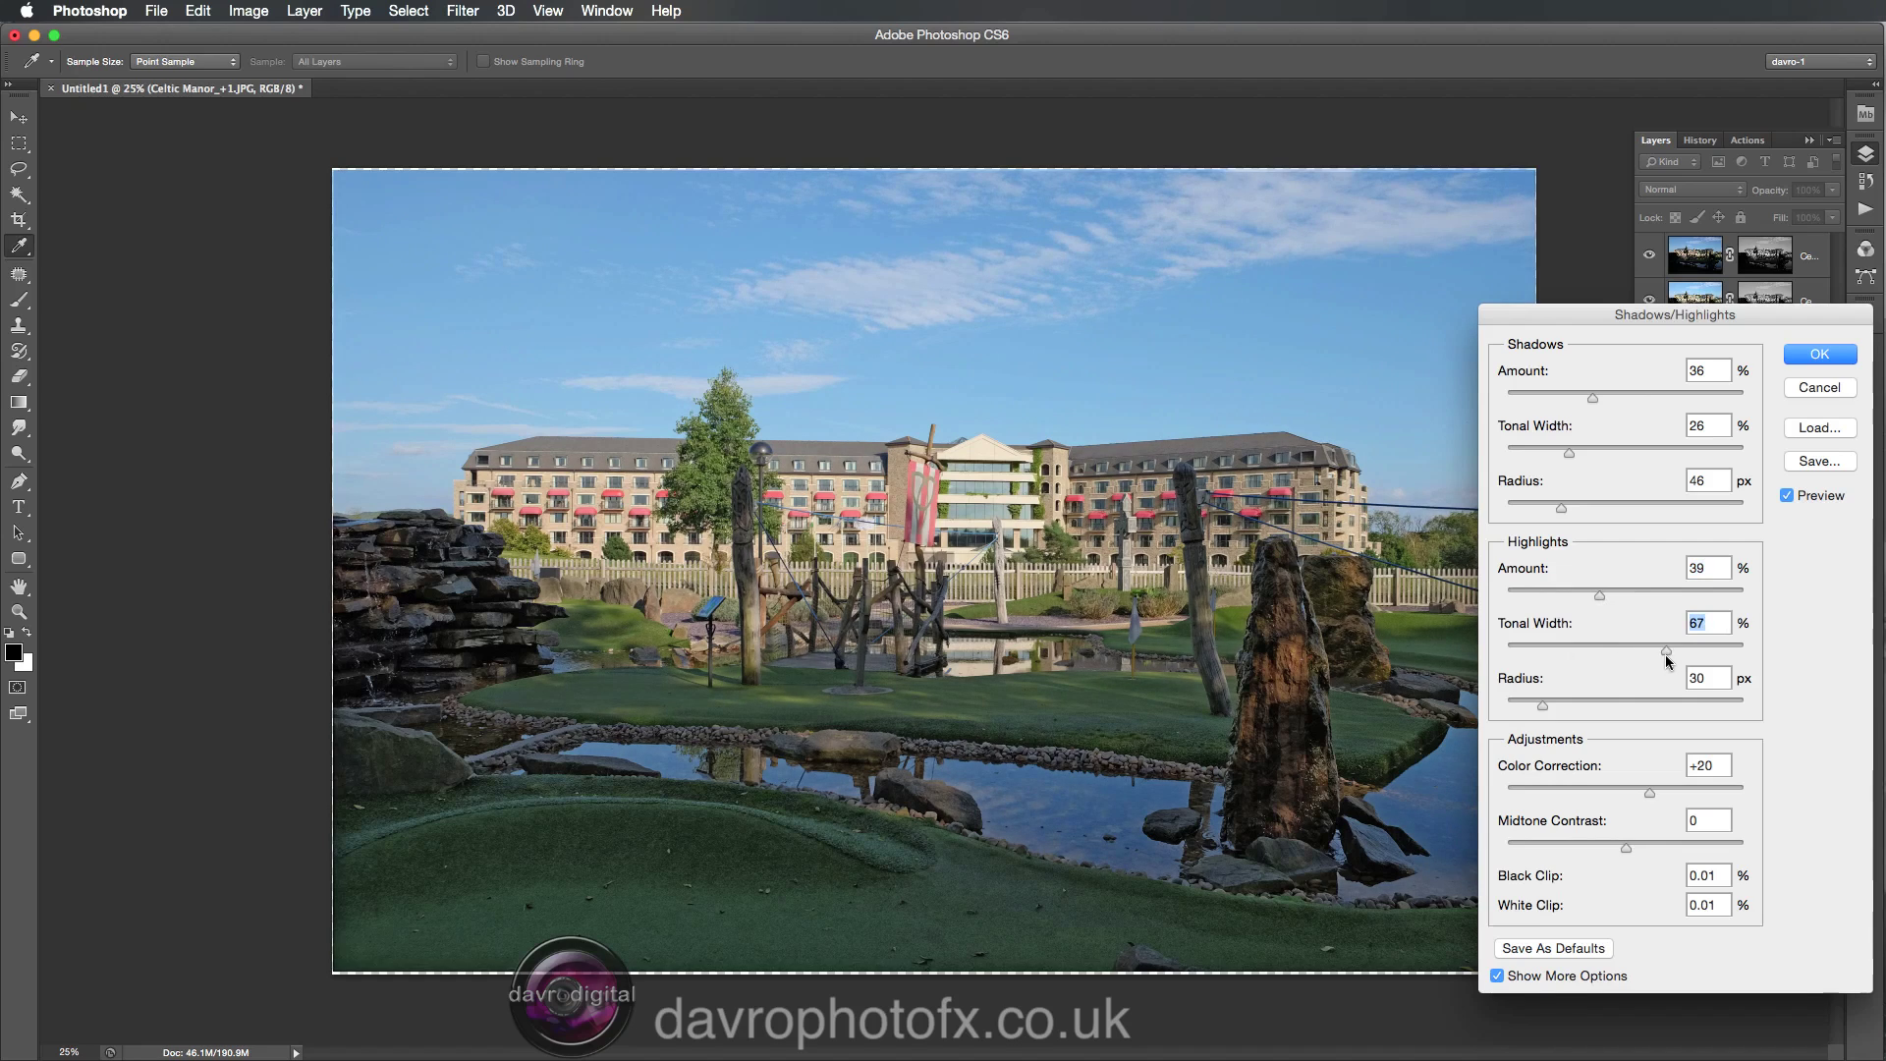
pyautogui.moveTo(1546, 706)
pyautogui.mouseDown()
pyautogui.moveTo(1494, 704)
pyautogui.moveTo(1591, 709)
pyautogui.moveTo(1545, 708)
pyautogui.mouseUp()
# Set Color Correction to +20 and Midtone Contrast to +15, and apply the Shadows/Highlights adjustment.
pyautogui.moveTo(1648, 791)
pyautogui.mouseDown()
pyautogui.moveTo(1695, 792)
pyautogui.moveTo(1566, 788)
pyautogui.moveTo(1638, 795)
pyautogui.mouseUp()
pyautogui.moveTo(1627, 849)
pyautogui.mouseDown()
pyautogui.moveTo(1646, 851)
pyautogui.moveTo(1605, 847)
pyautogui.moveTo(1641, 845)
pyautogui.mouseUp()
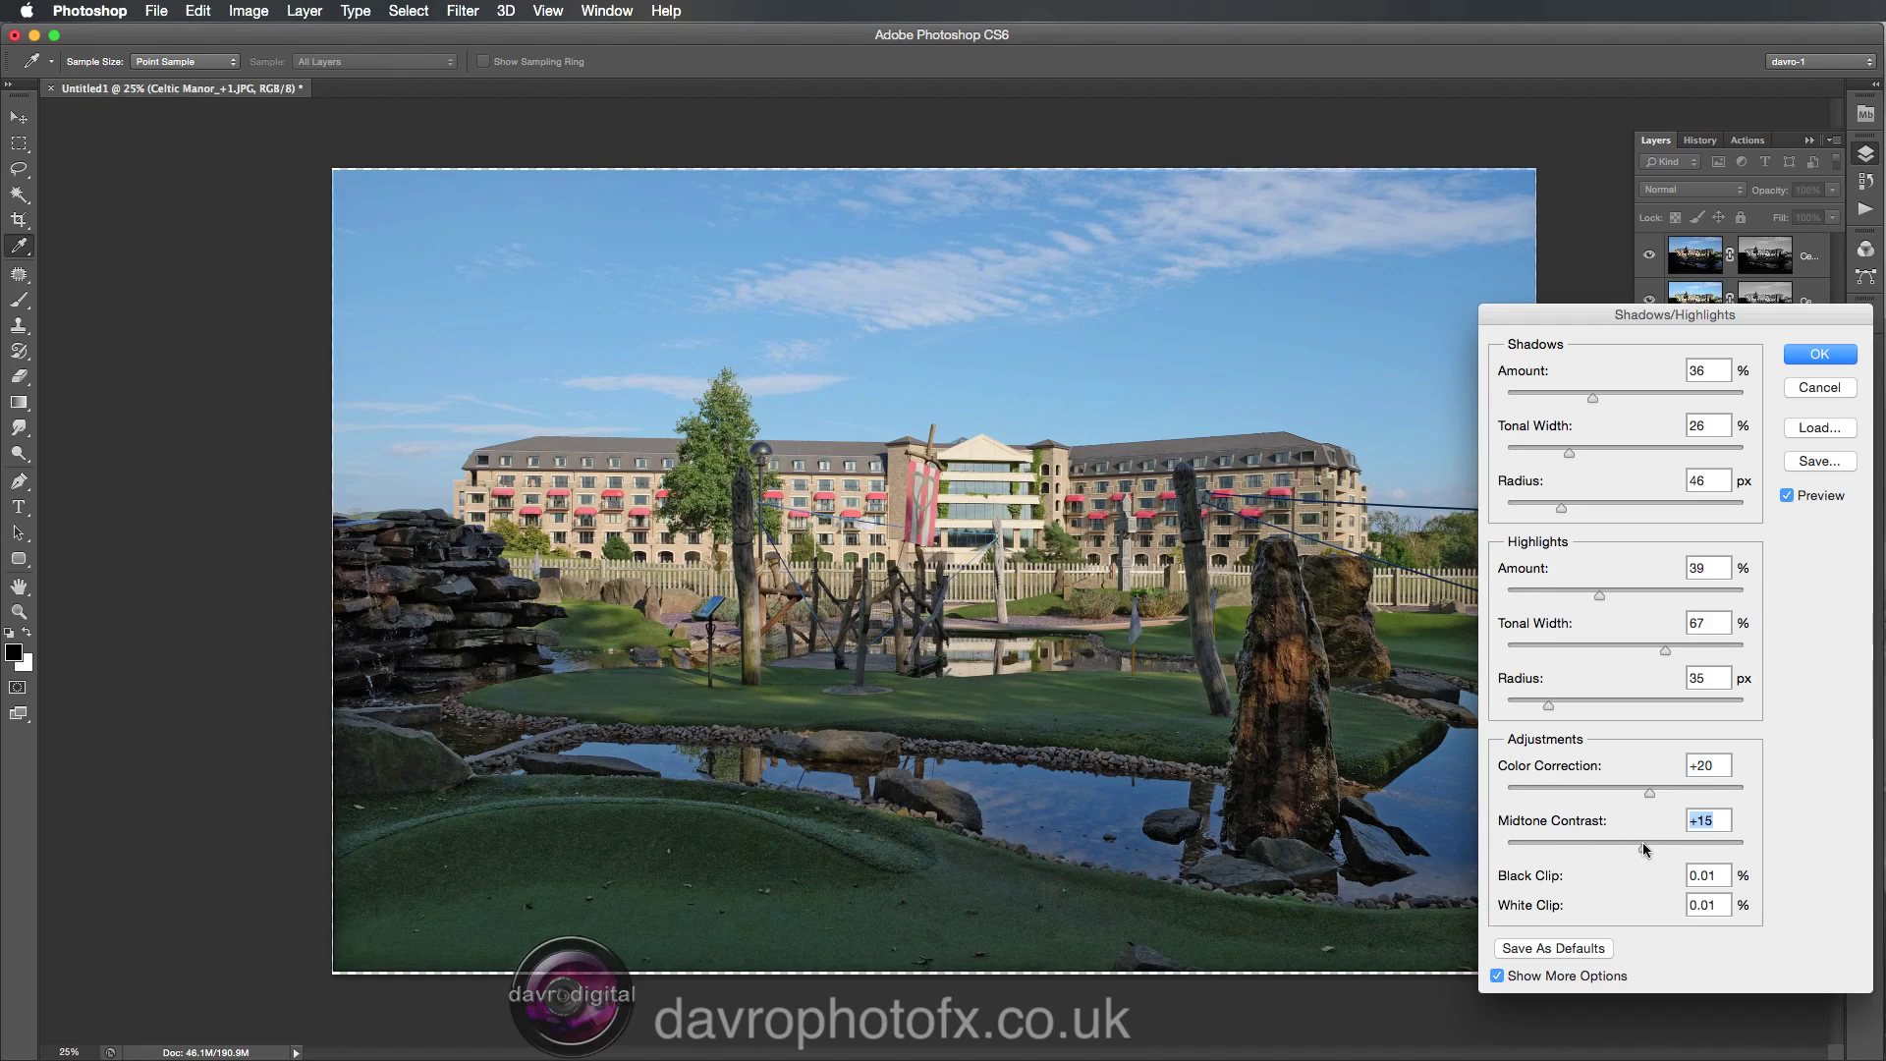
pyautogui.click(1822, 356)
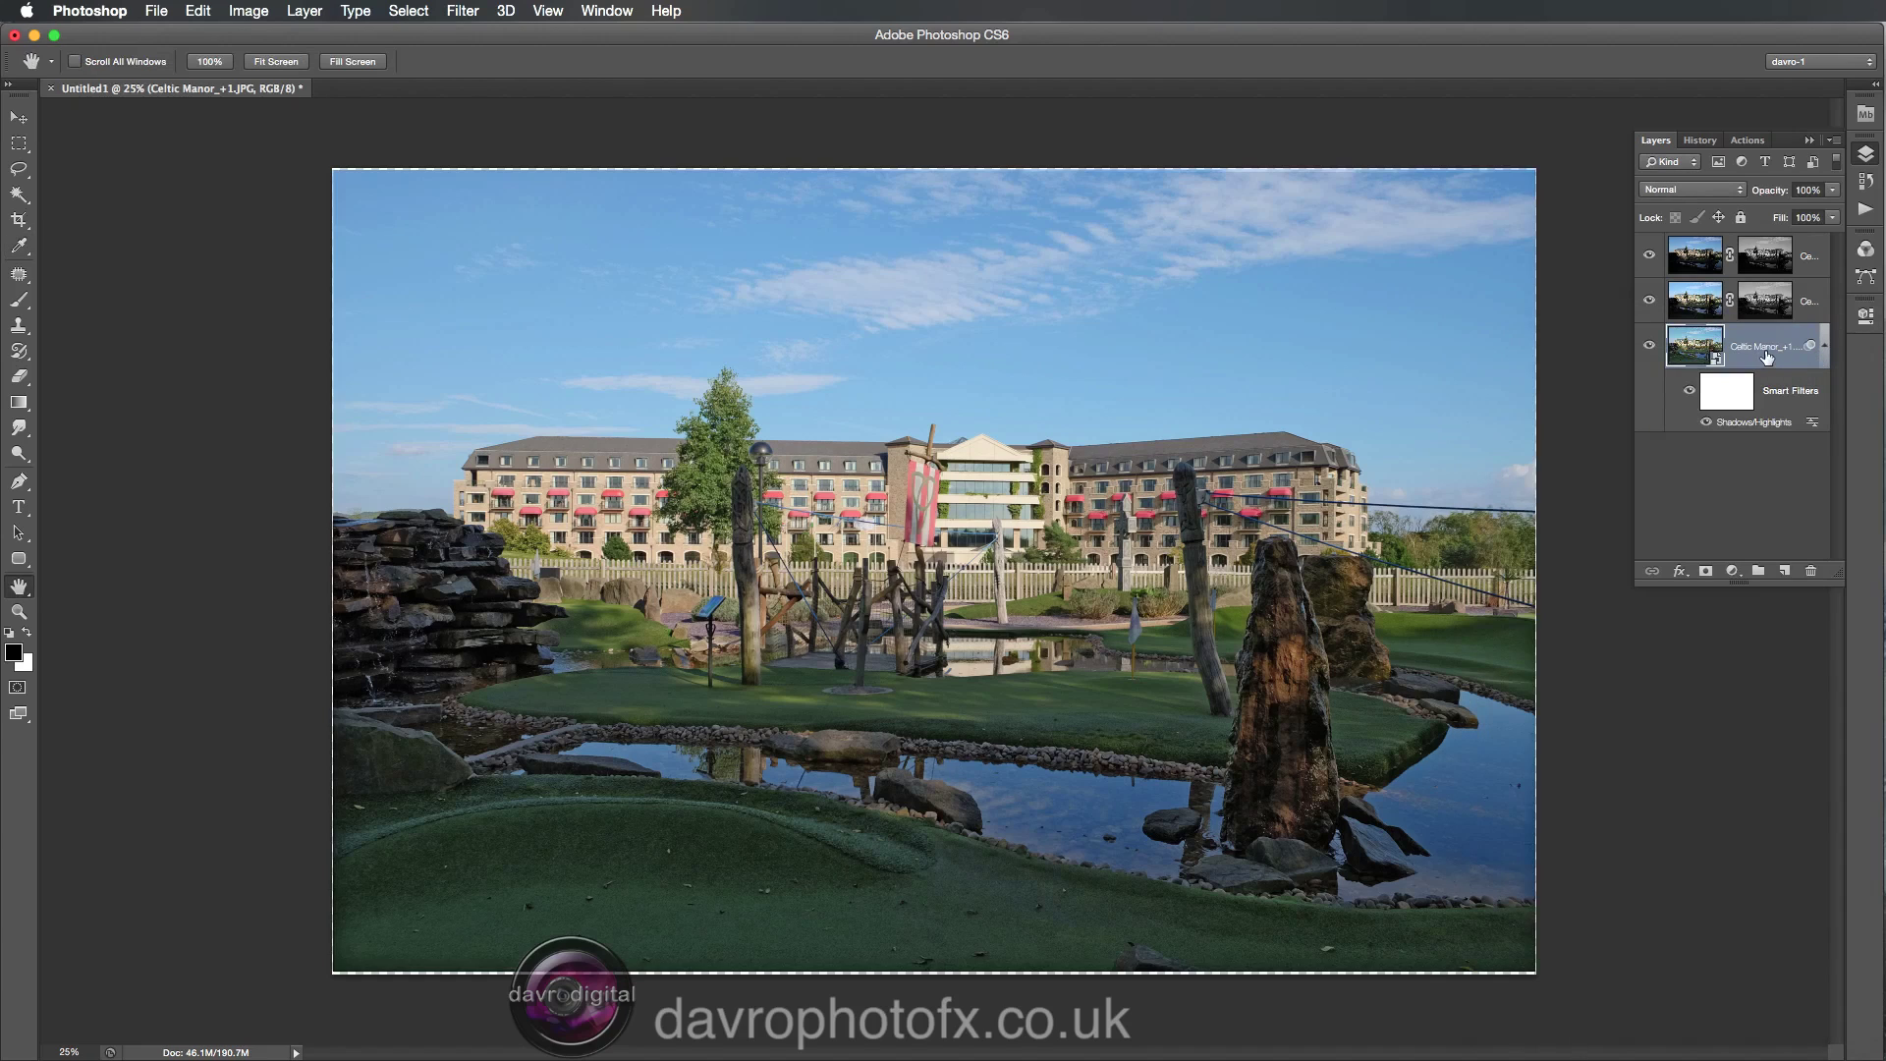
# Reopen the Shadows/Highlights smart filter to review its settings, cancel without changes, and collapse the layer's smart filter list.
pyautogui.doubleClick(1765, 422)
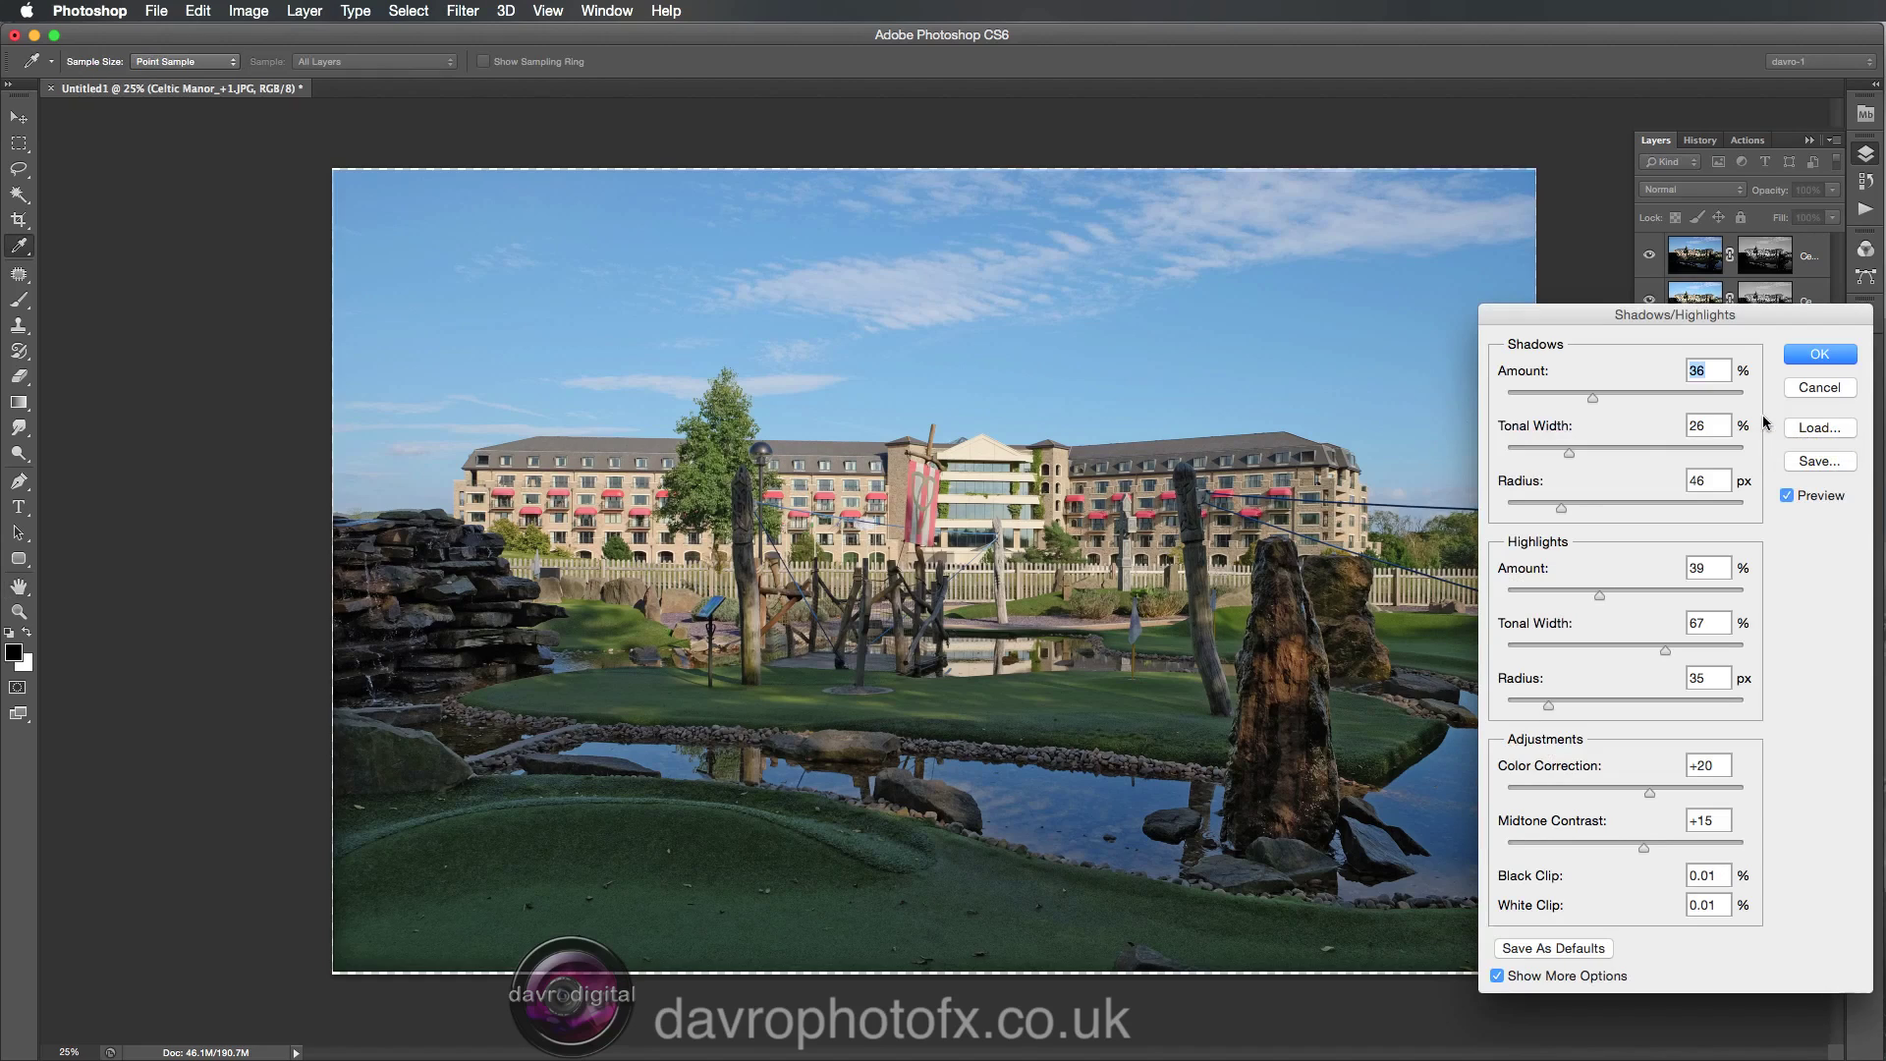
pyautogui.click(1811, 386)
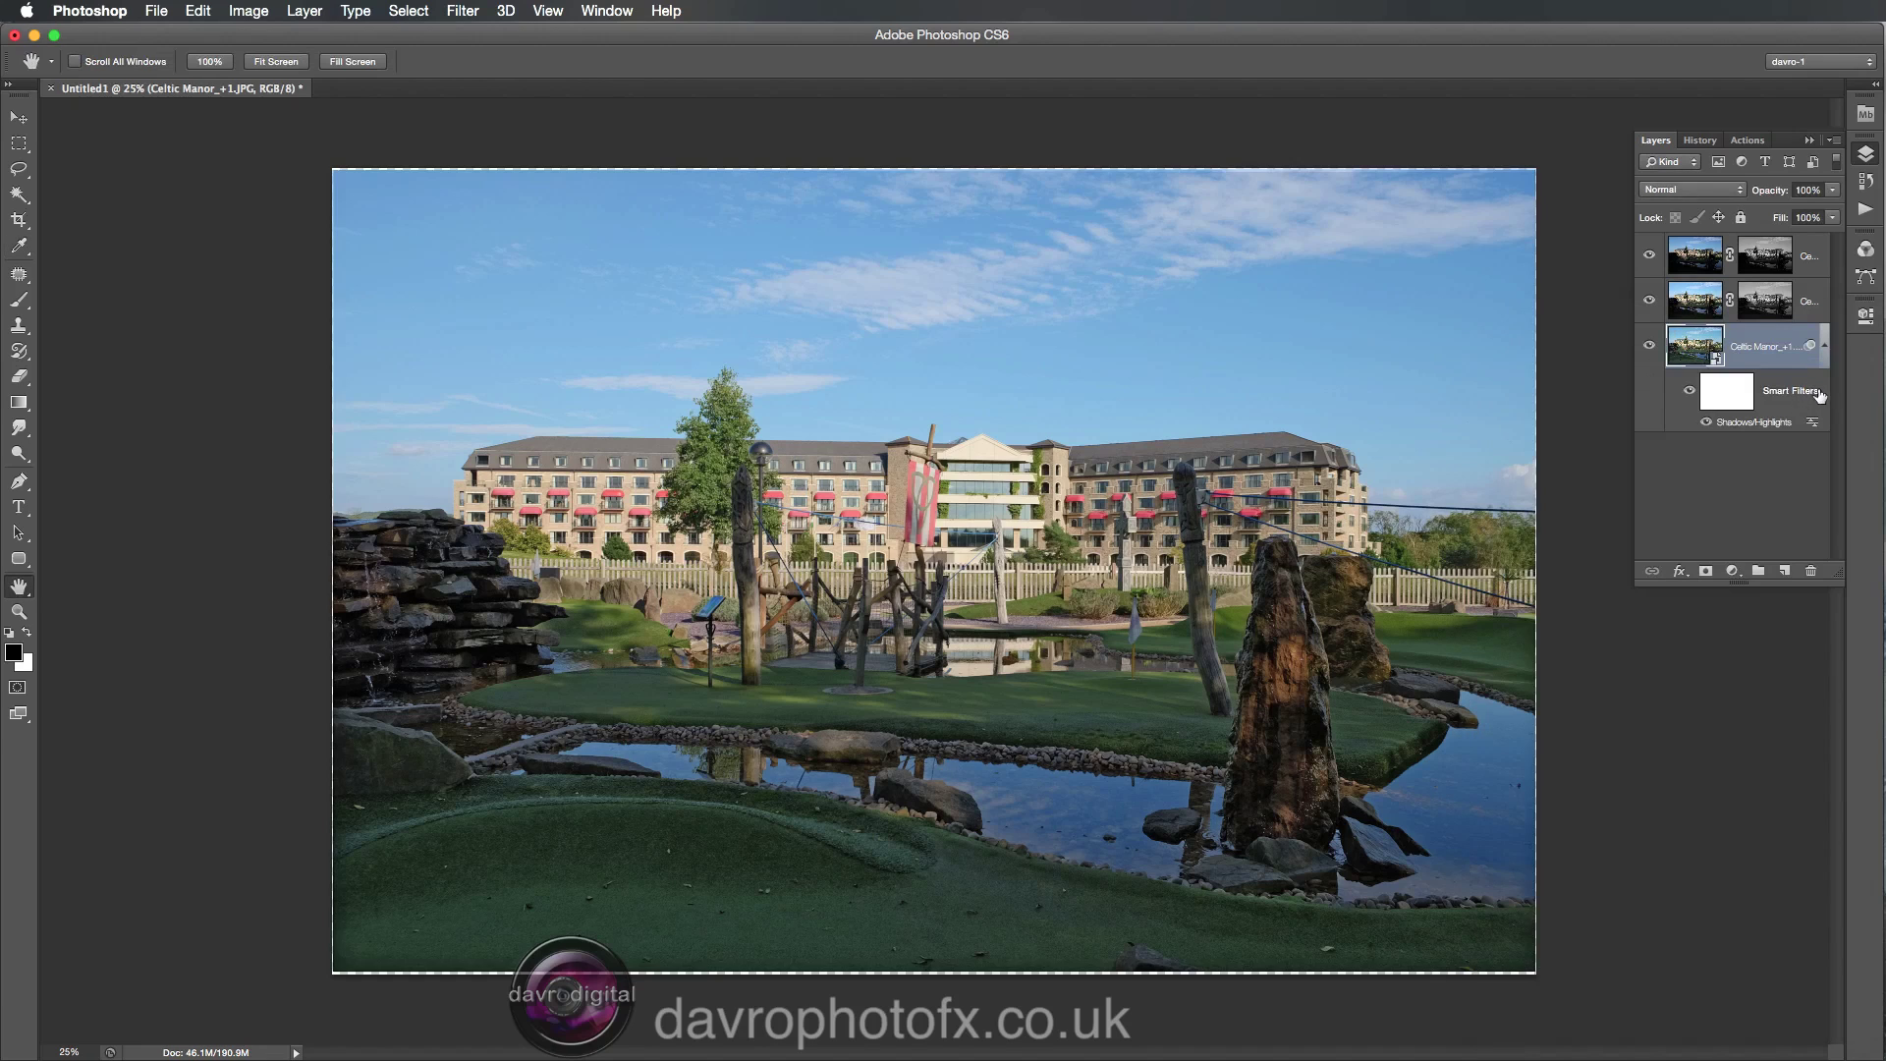
pyautogui.click(1824, 347)
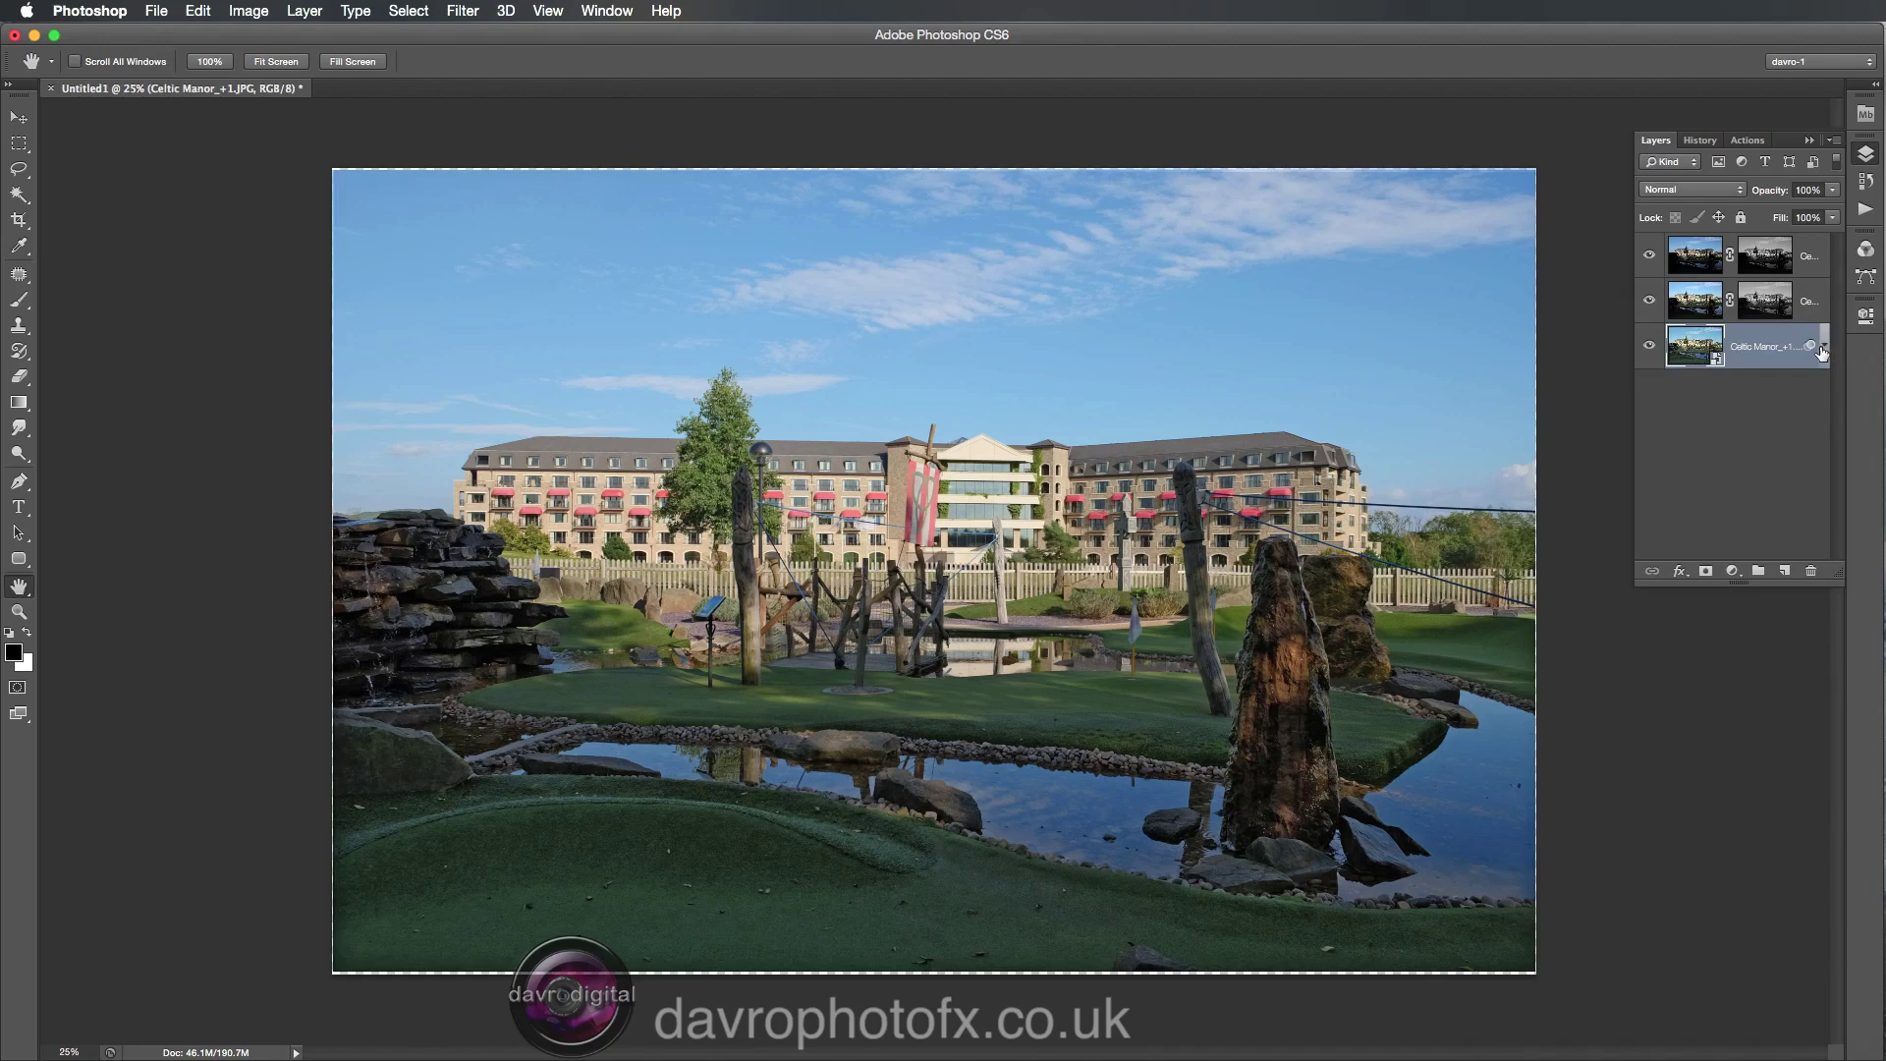
# Select the mask of the Celtic Manor_-1.JPG layer and set up a Gaussian Blur on it with a radius of 40.2 pixels.
pyautogui.click(1807, 260)
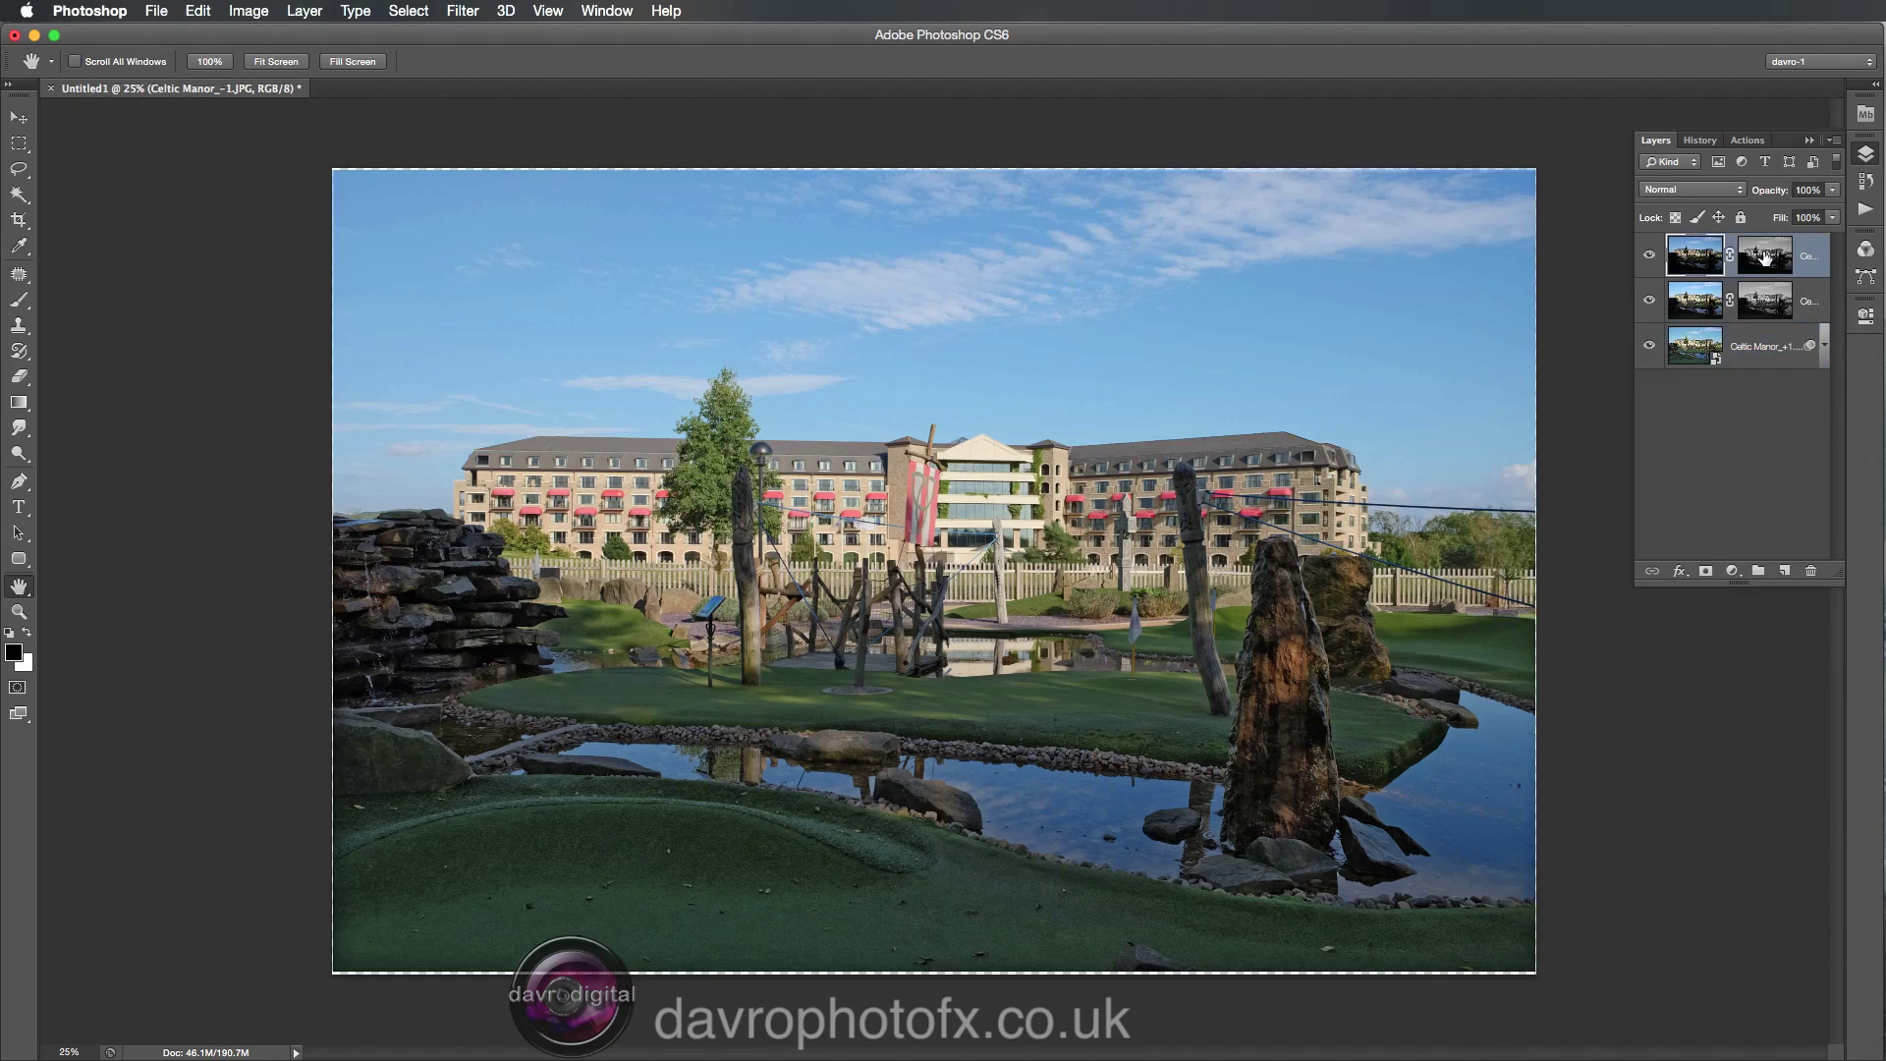
pyautogui.click(1765, 257)
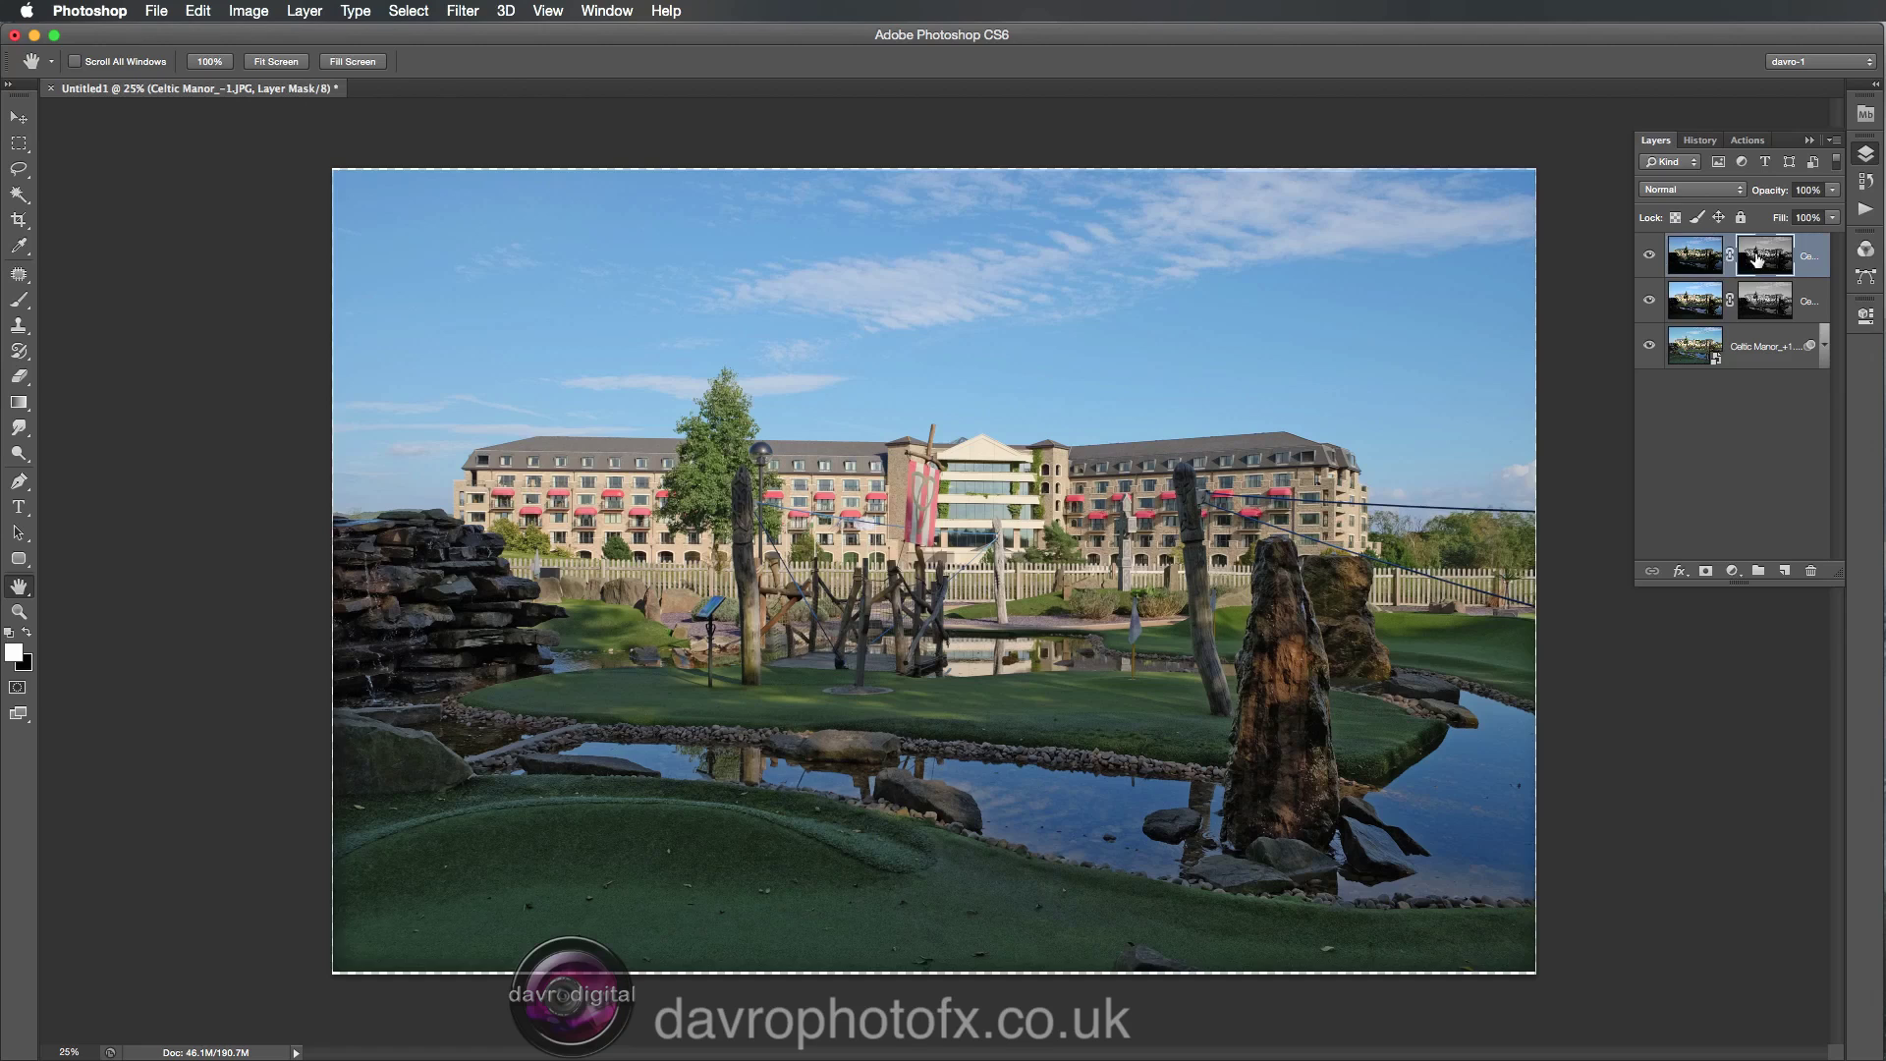
pyautogui.click(864, 494)
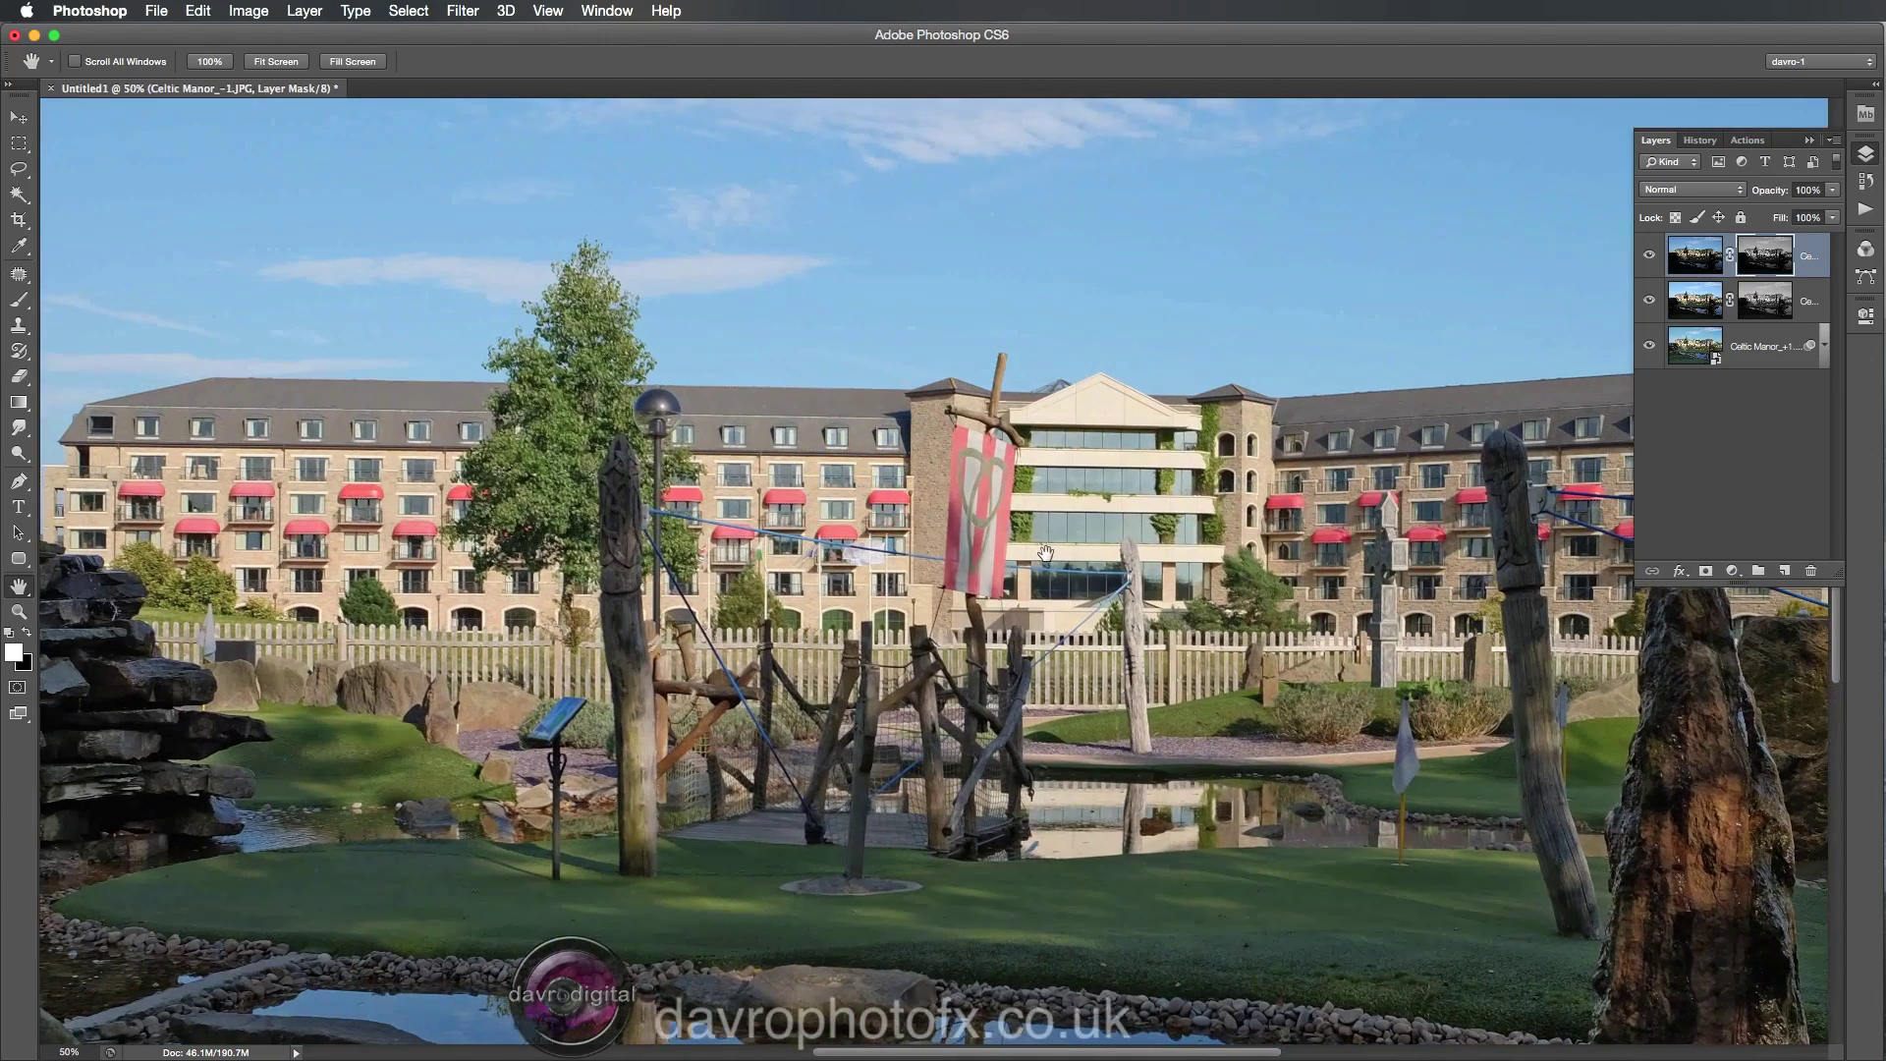
pyautogui.moveTo(1044, 553); pyautogui.dragTo(946, 541)
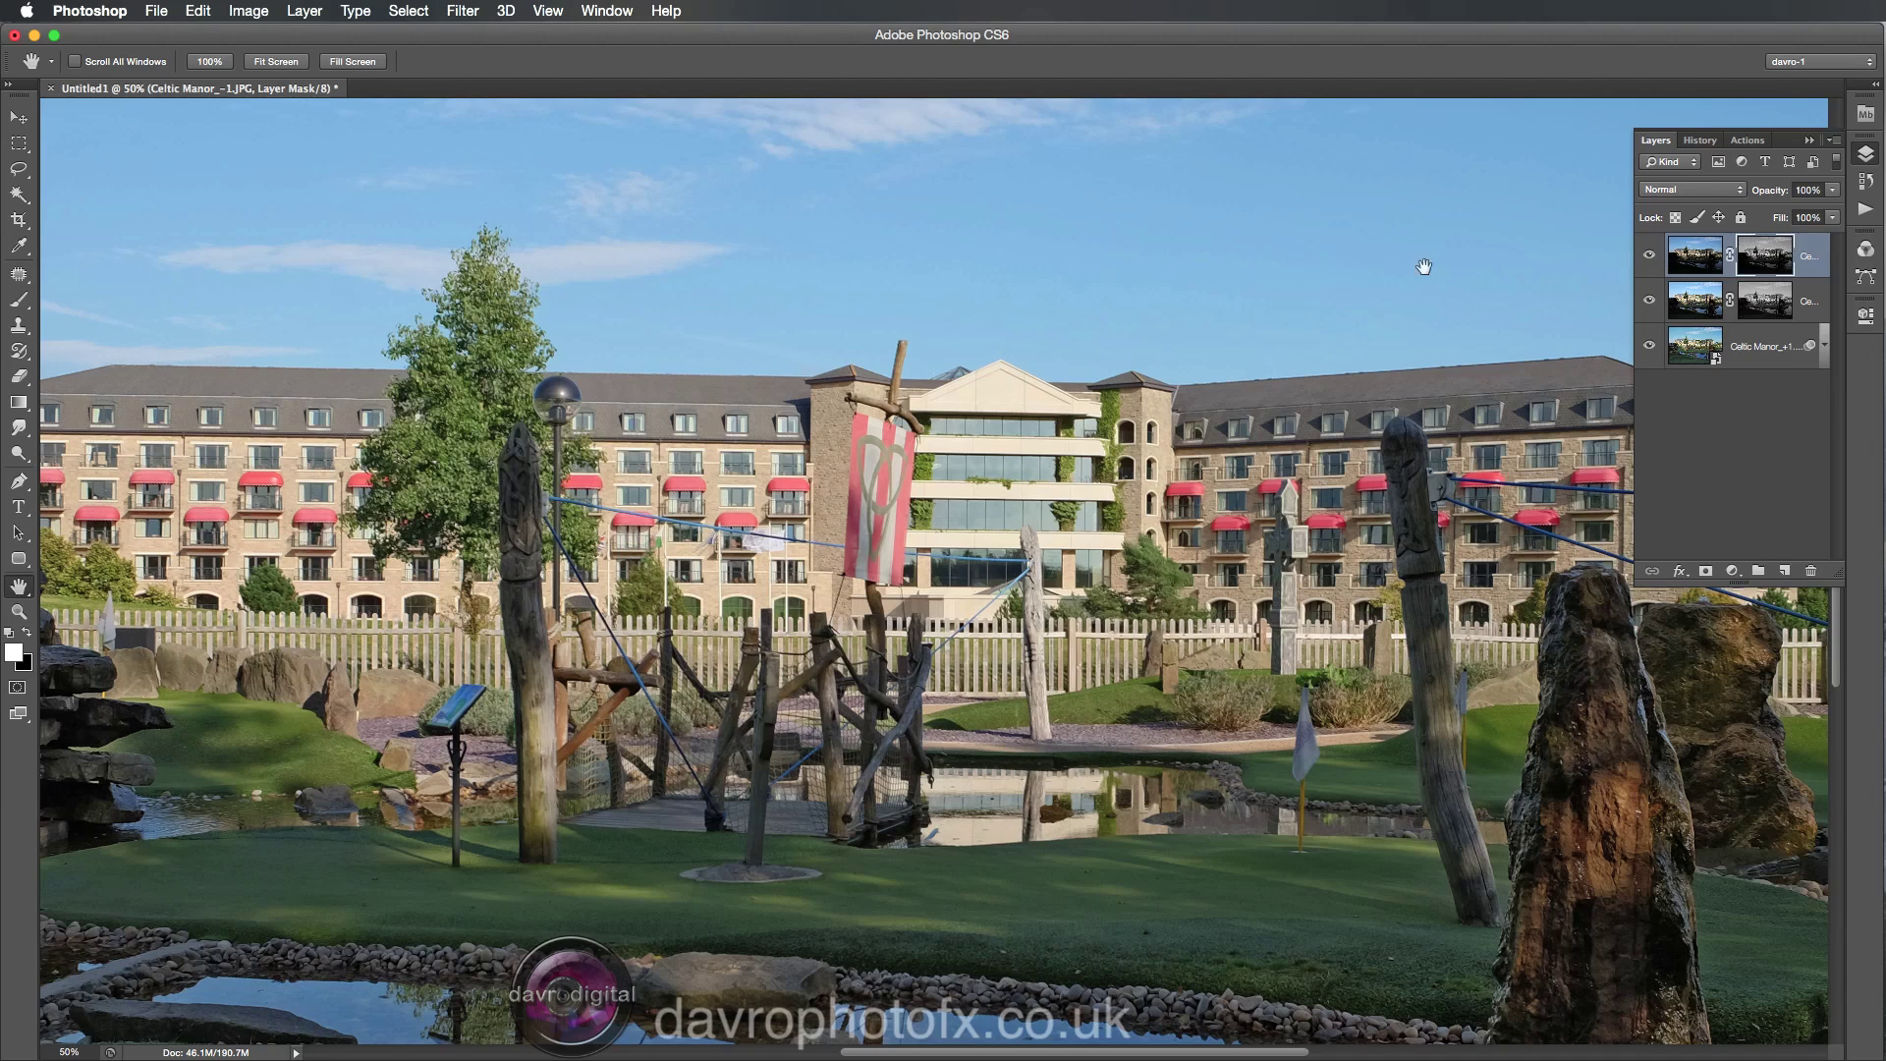
pyautogui.click(463, 12)
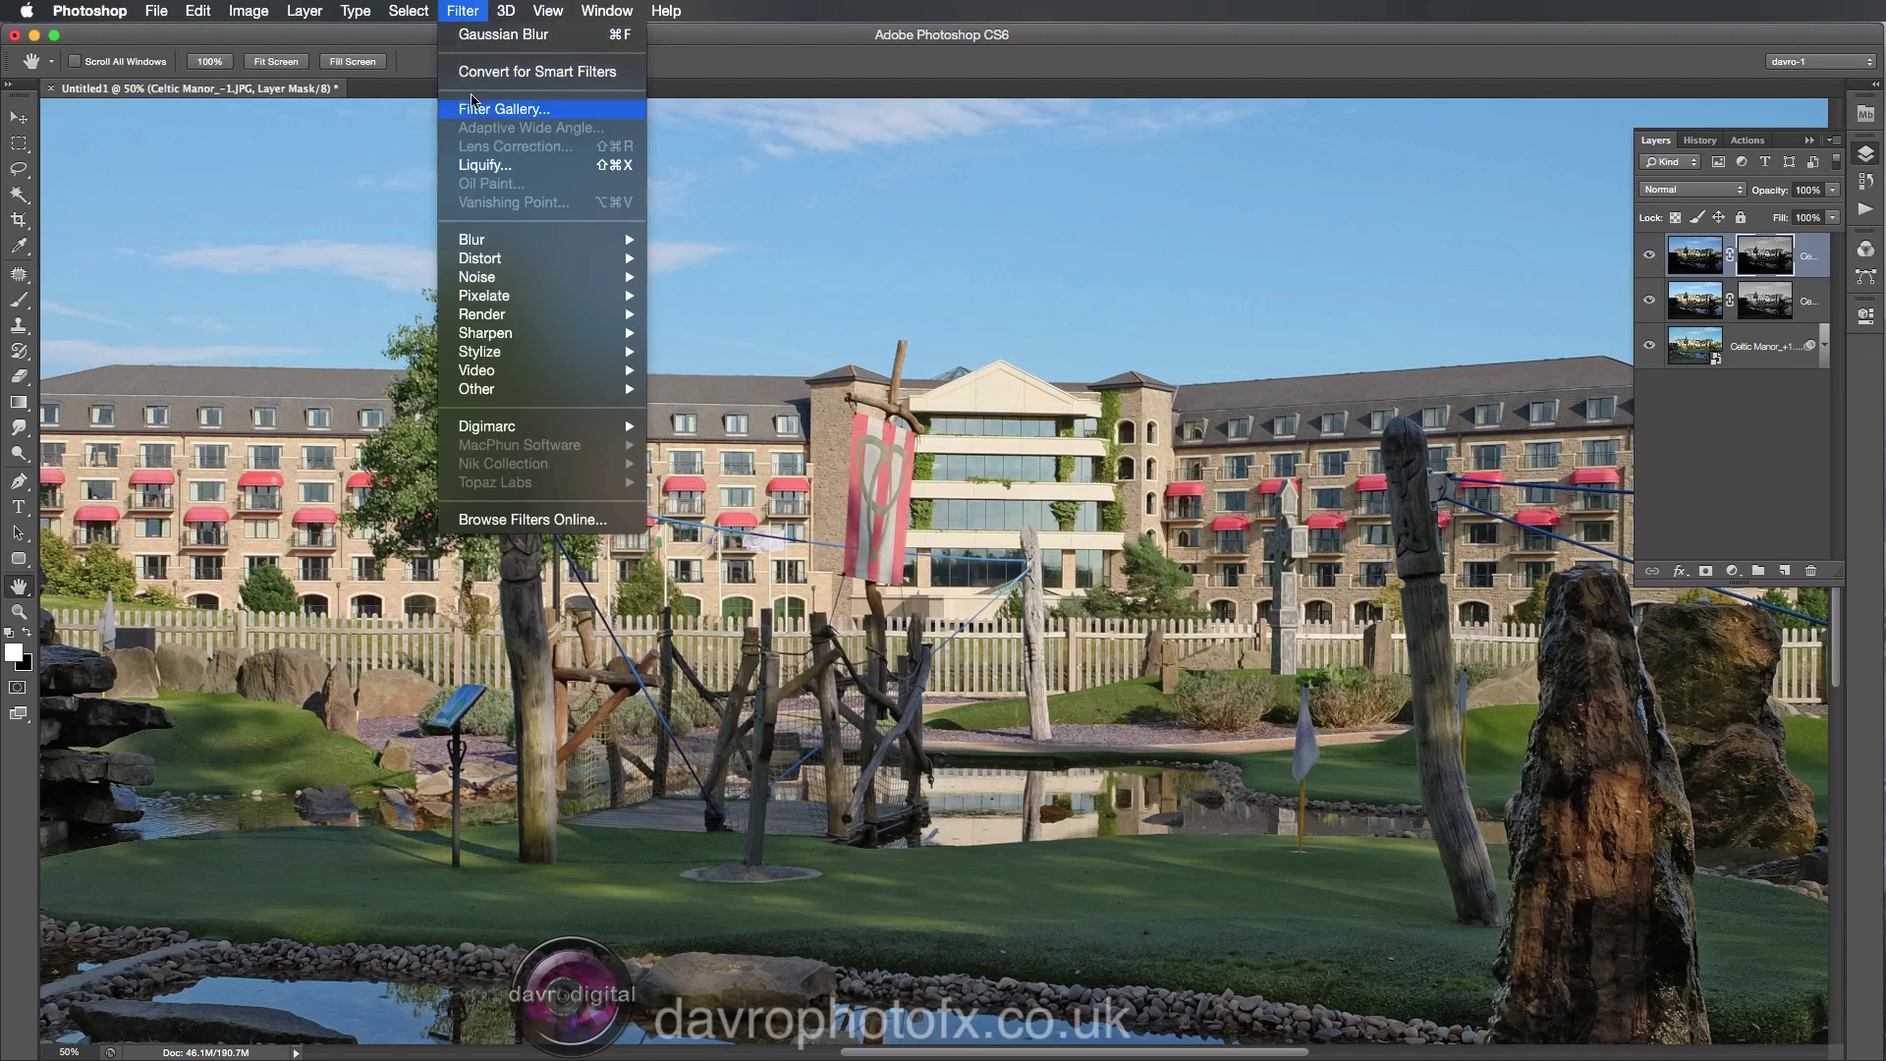
pyautogui.moveTo(503, 245)
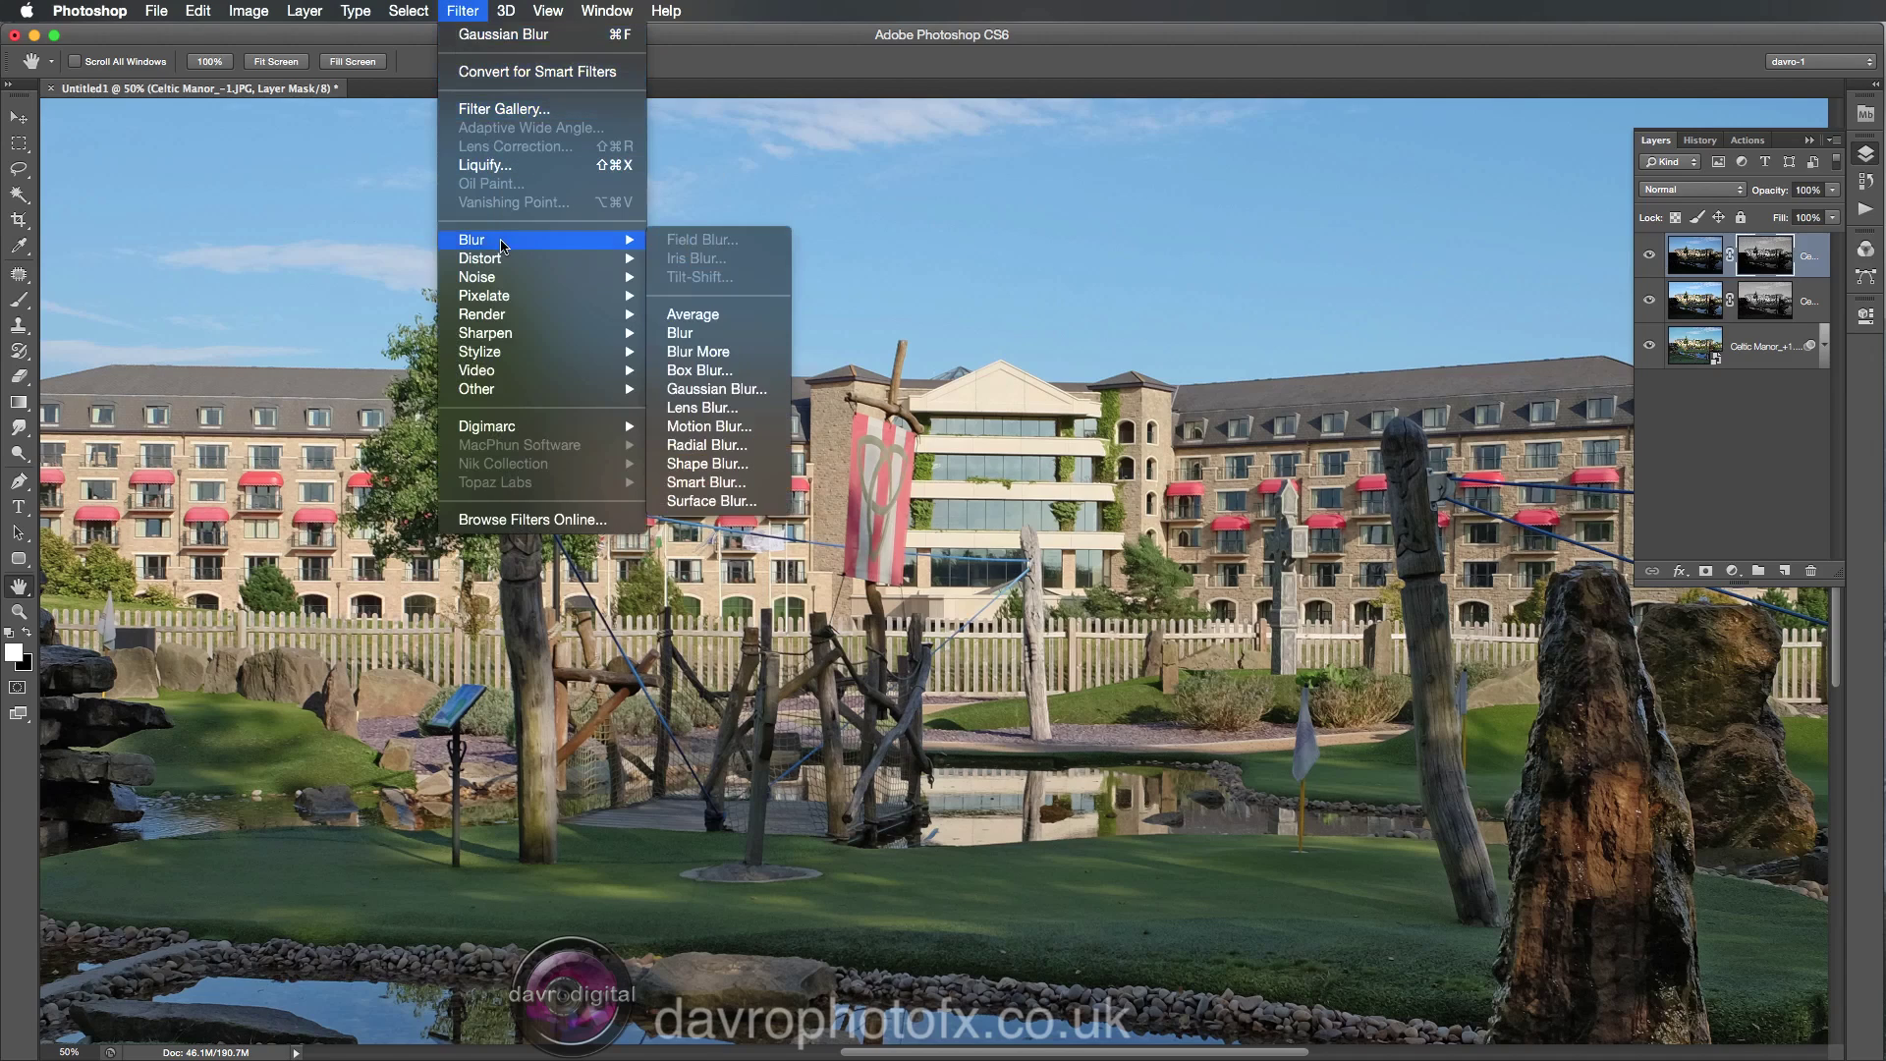
pyautogui.click(712, 389)
pyautogui.moveTo(1373, 909); pyautogui.dragTo(1275, 908)
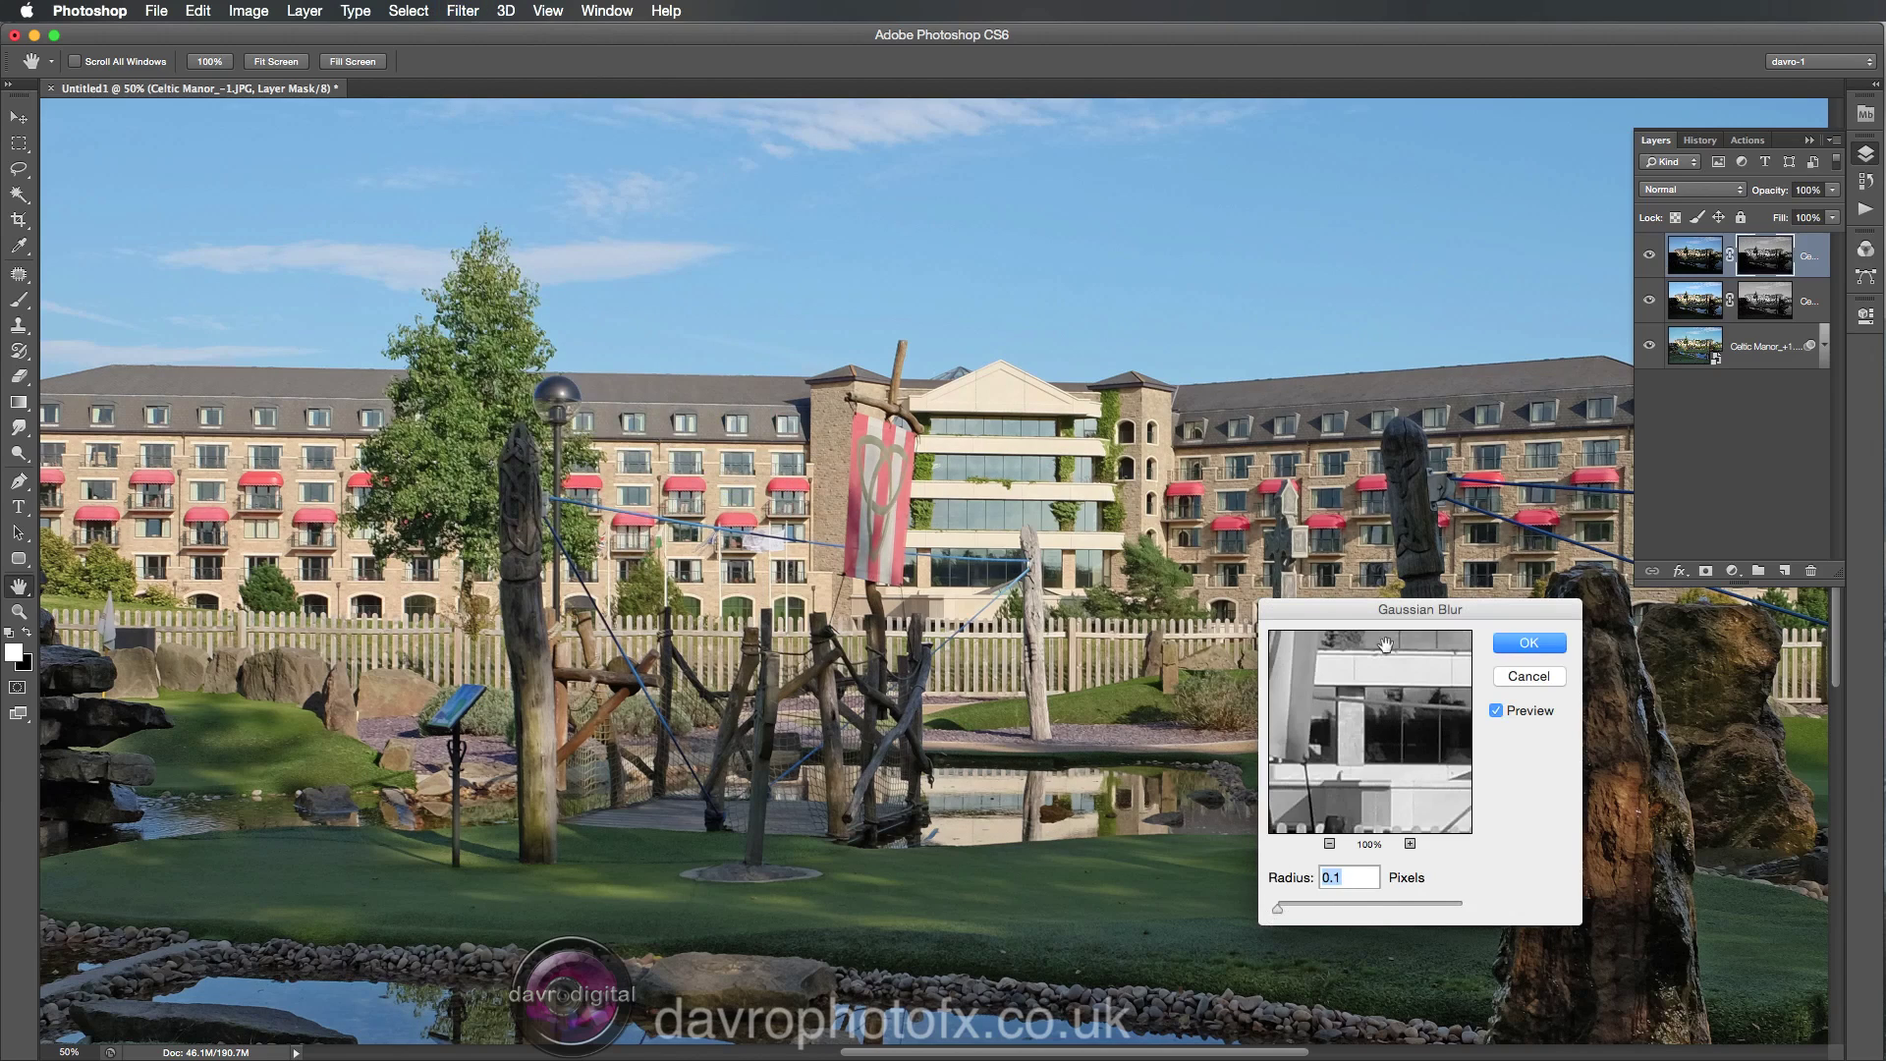
pyautogui.moveTo(1385, 609); pyautogui.dragTo(1510, 595)
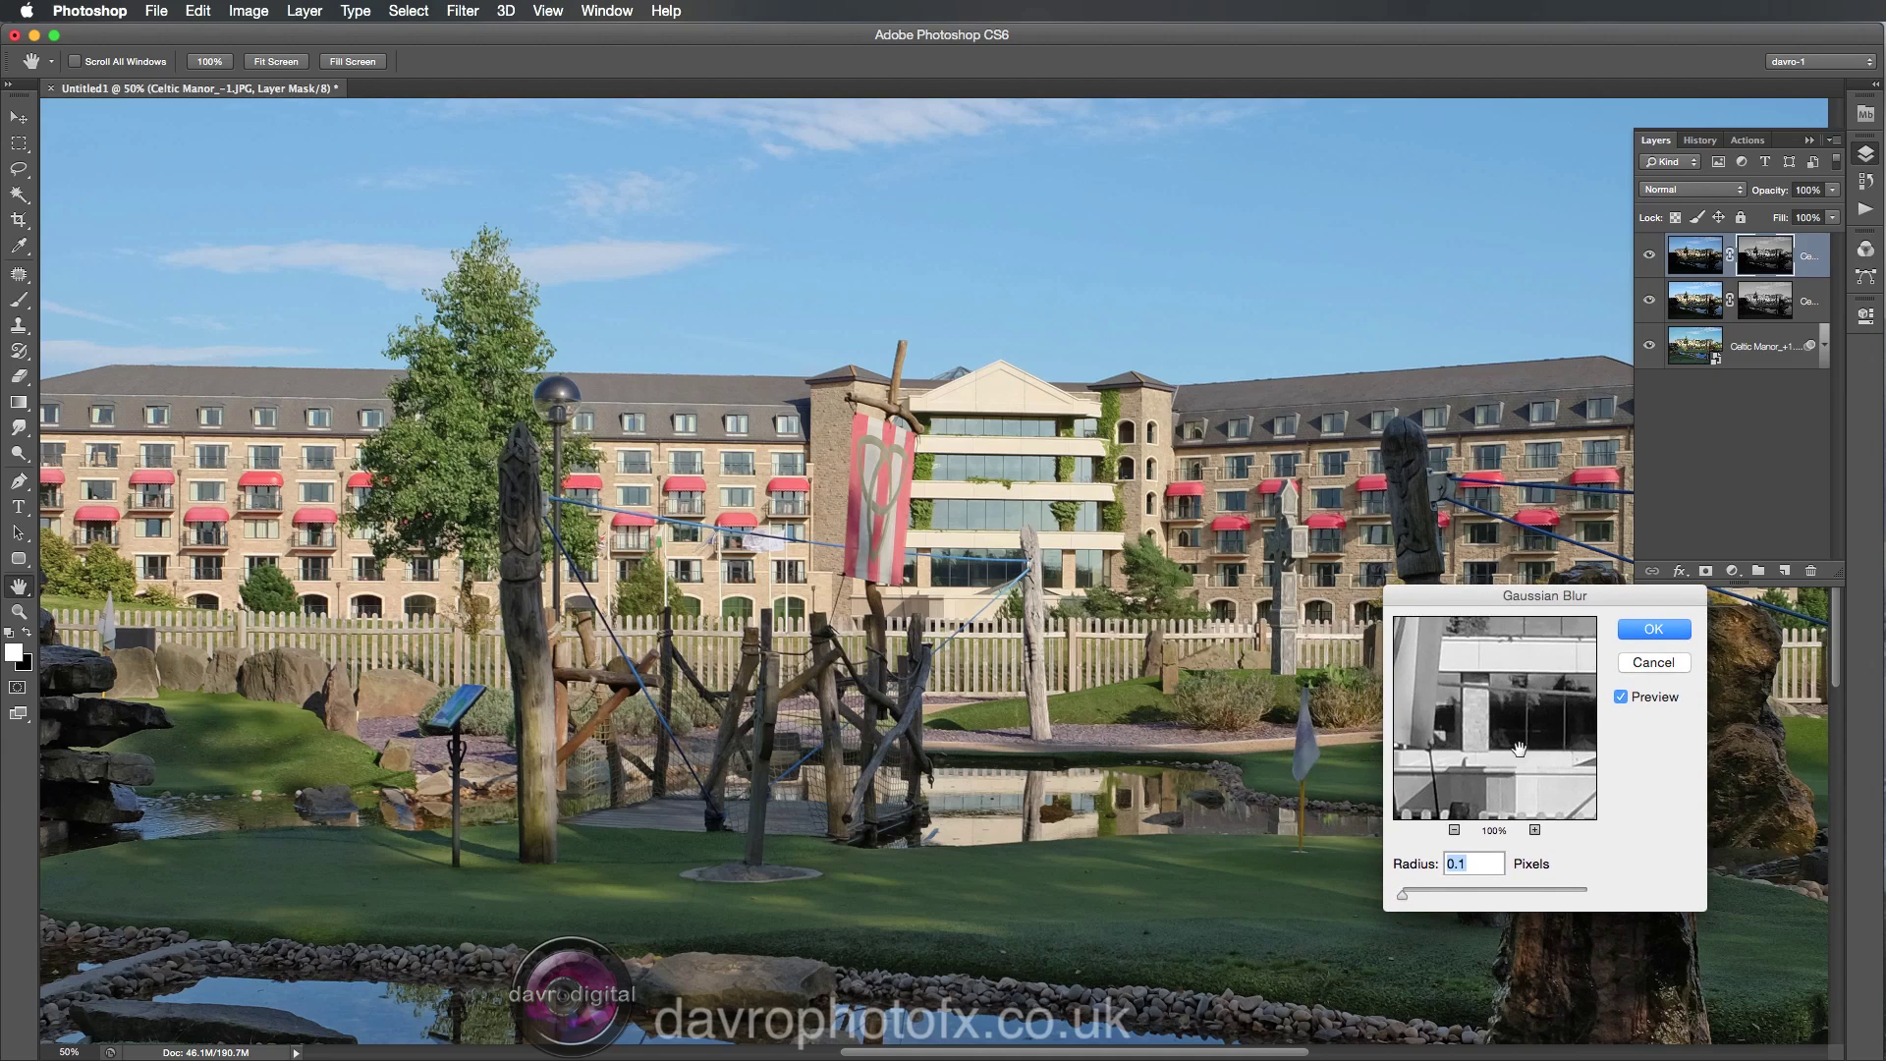
pyautogui.moveTo(1403, 894); pyautogui.dragTo(1498, 899)
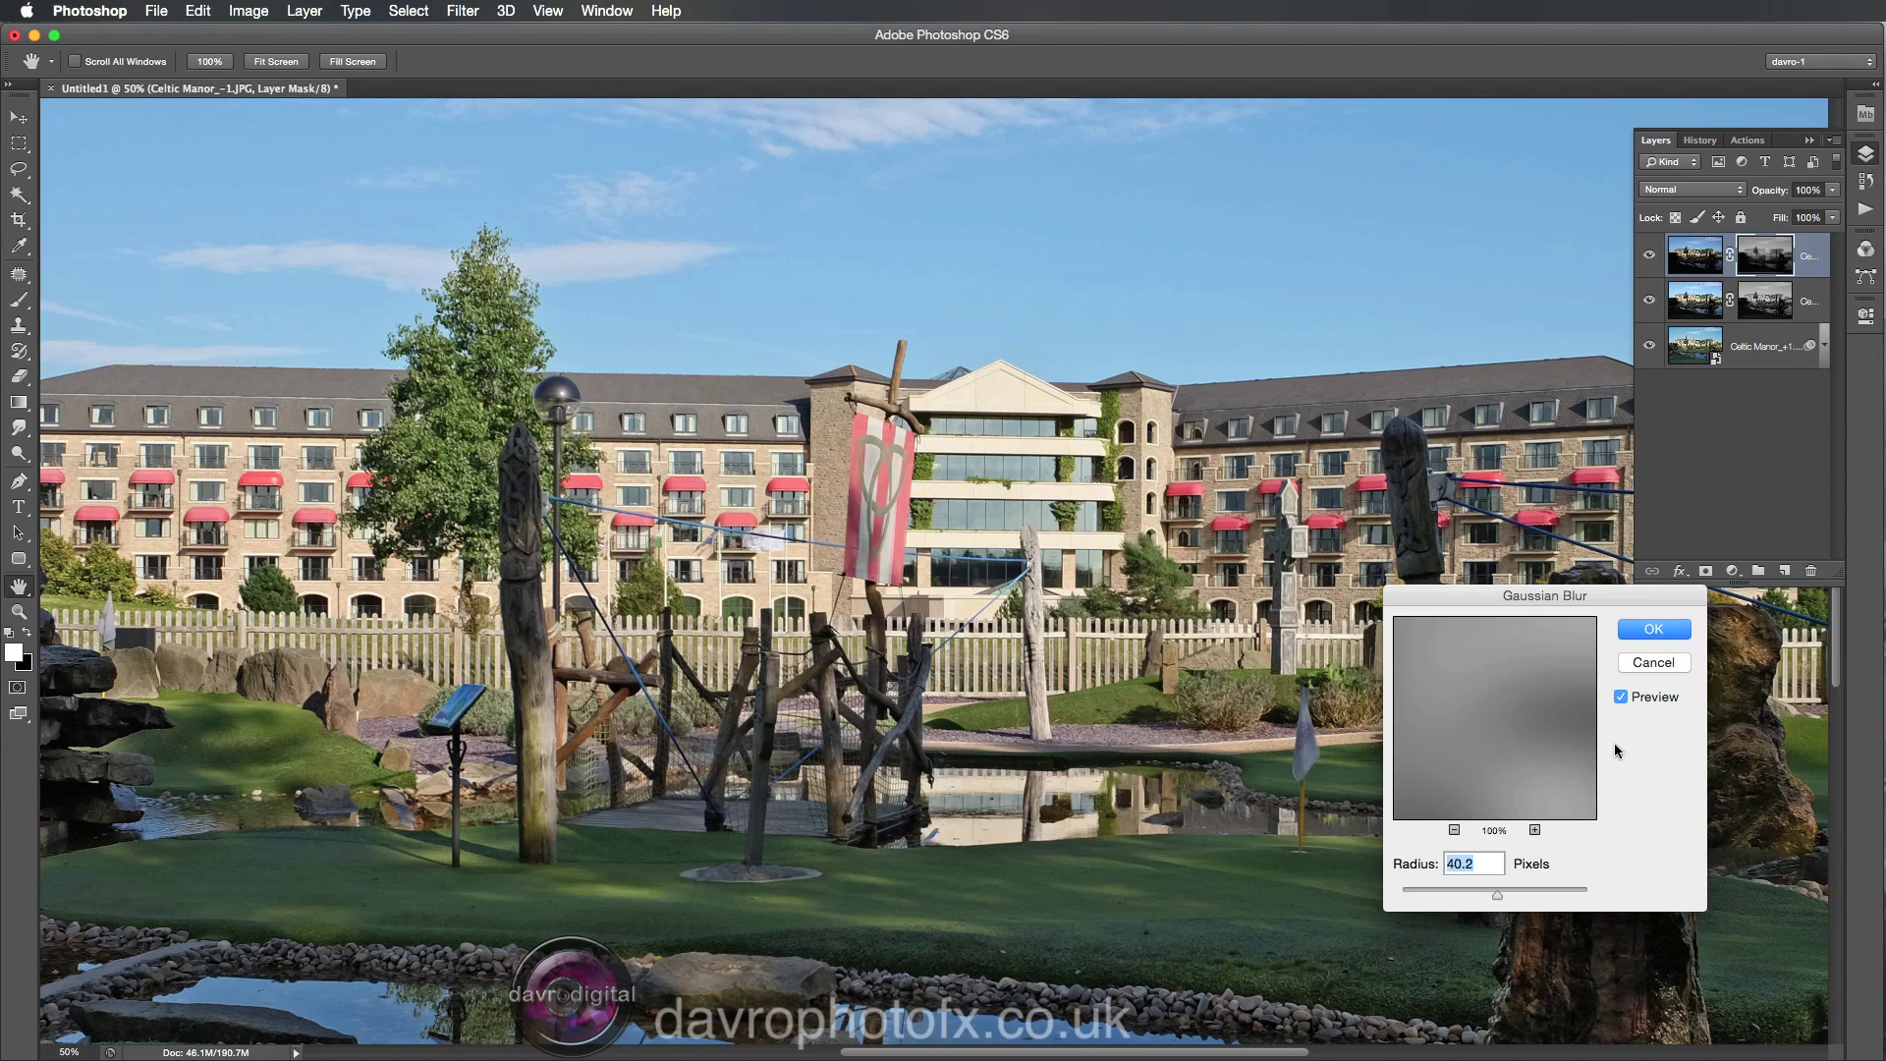
# Compare the image with the blur preview off and on, and apply the Gaussian Blur to the mask.
pyautogui.click(1621, 697)
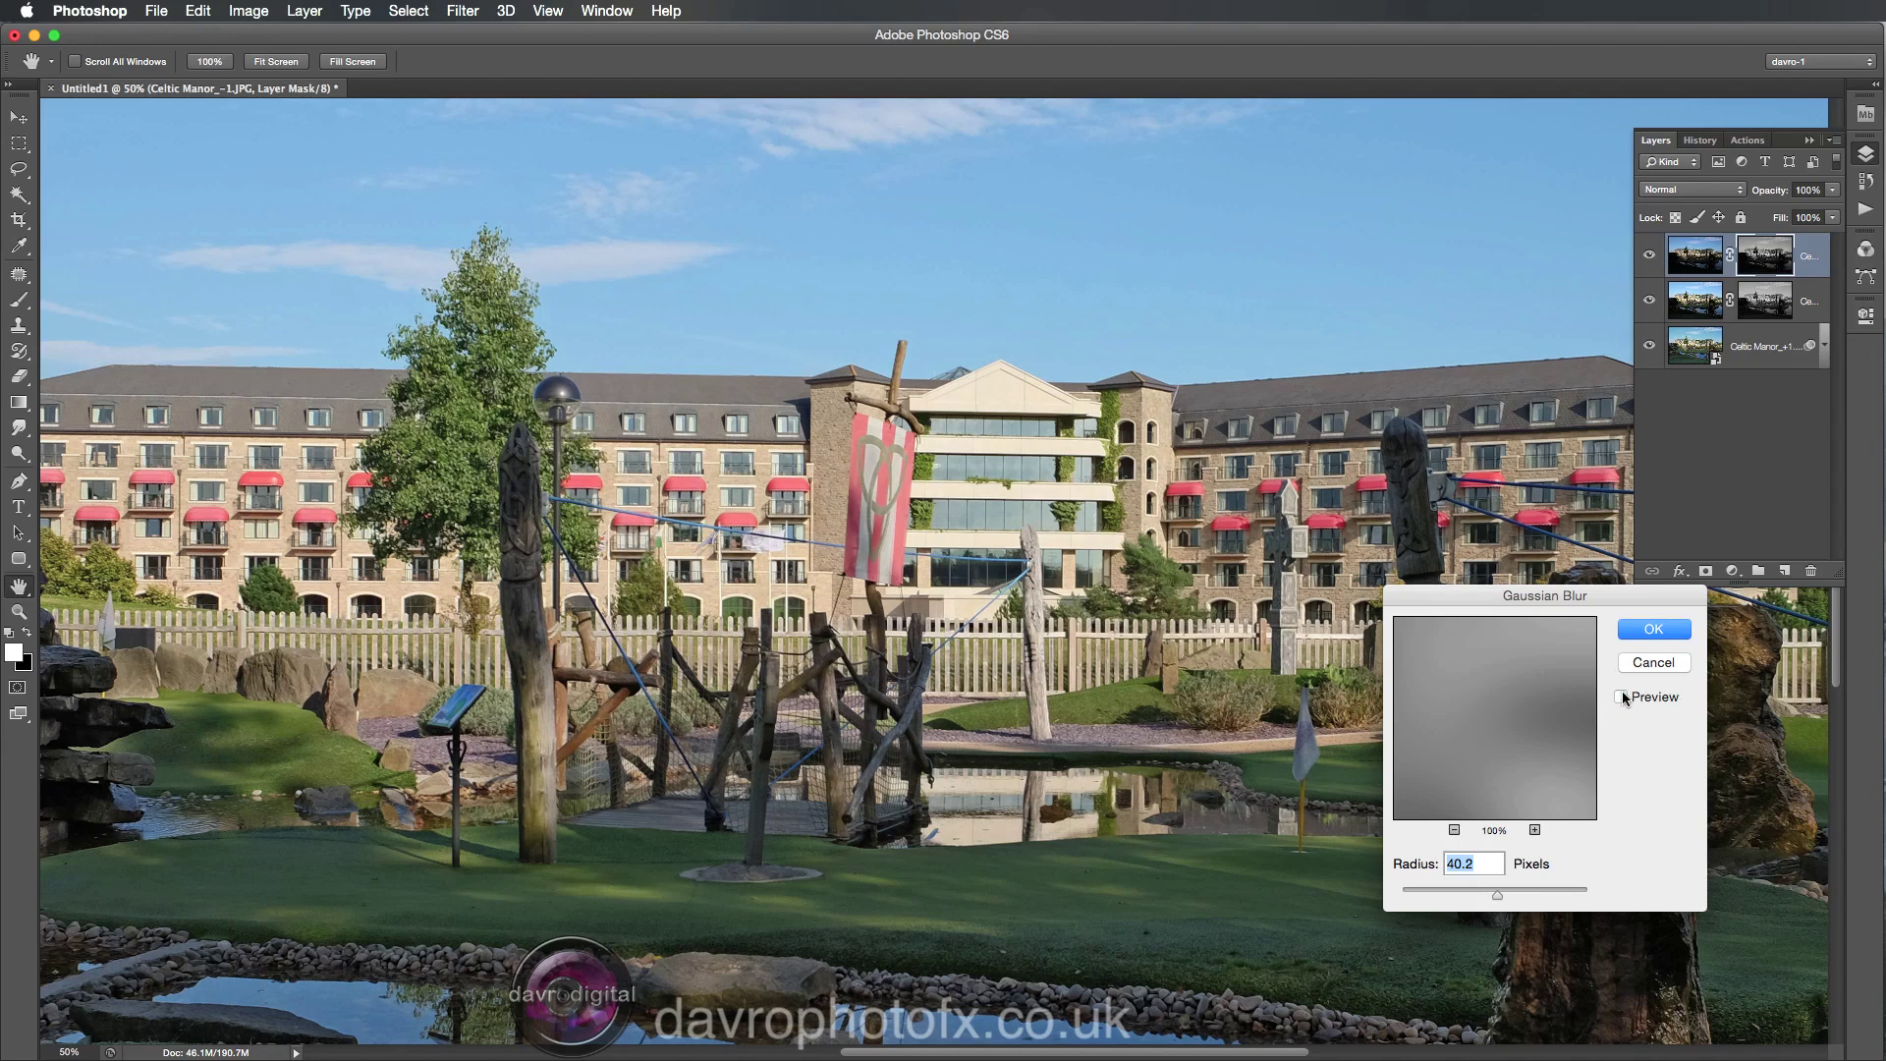
pyautogui.click(1621, 696)
pyautogui.click(1620, 697)
pyautogui.click(1621, 697)
pyautogui.click(1636, 629)
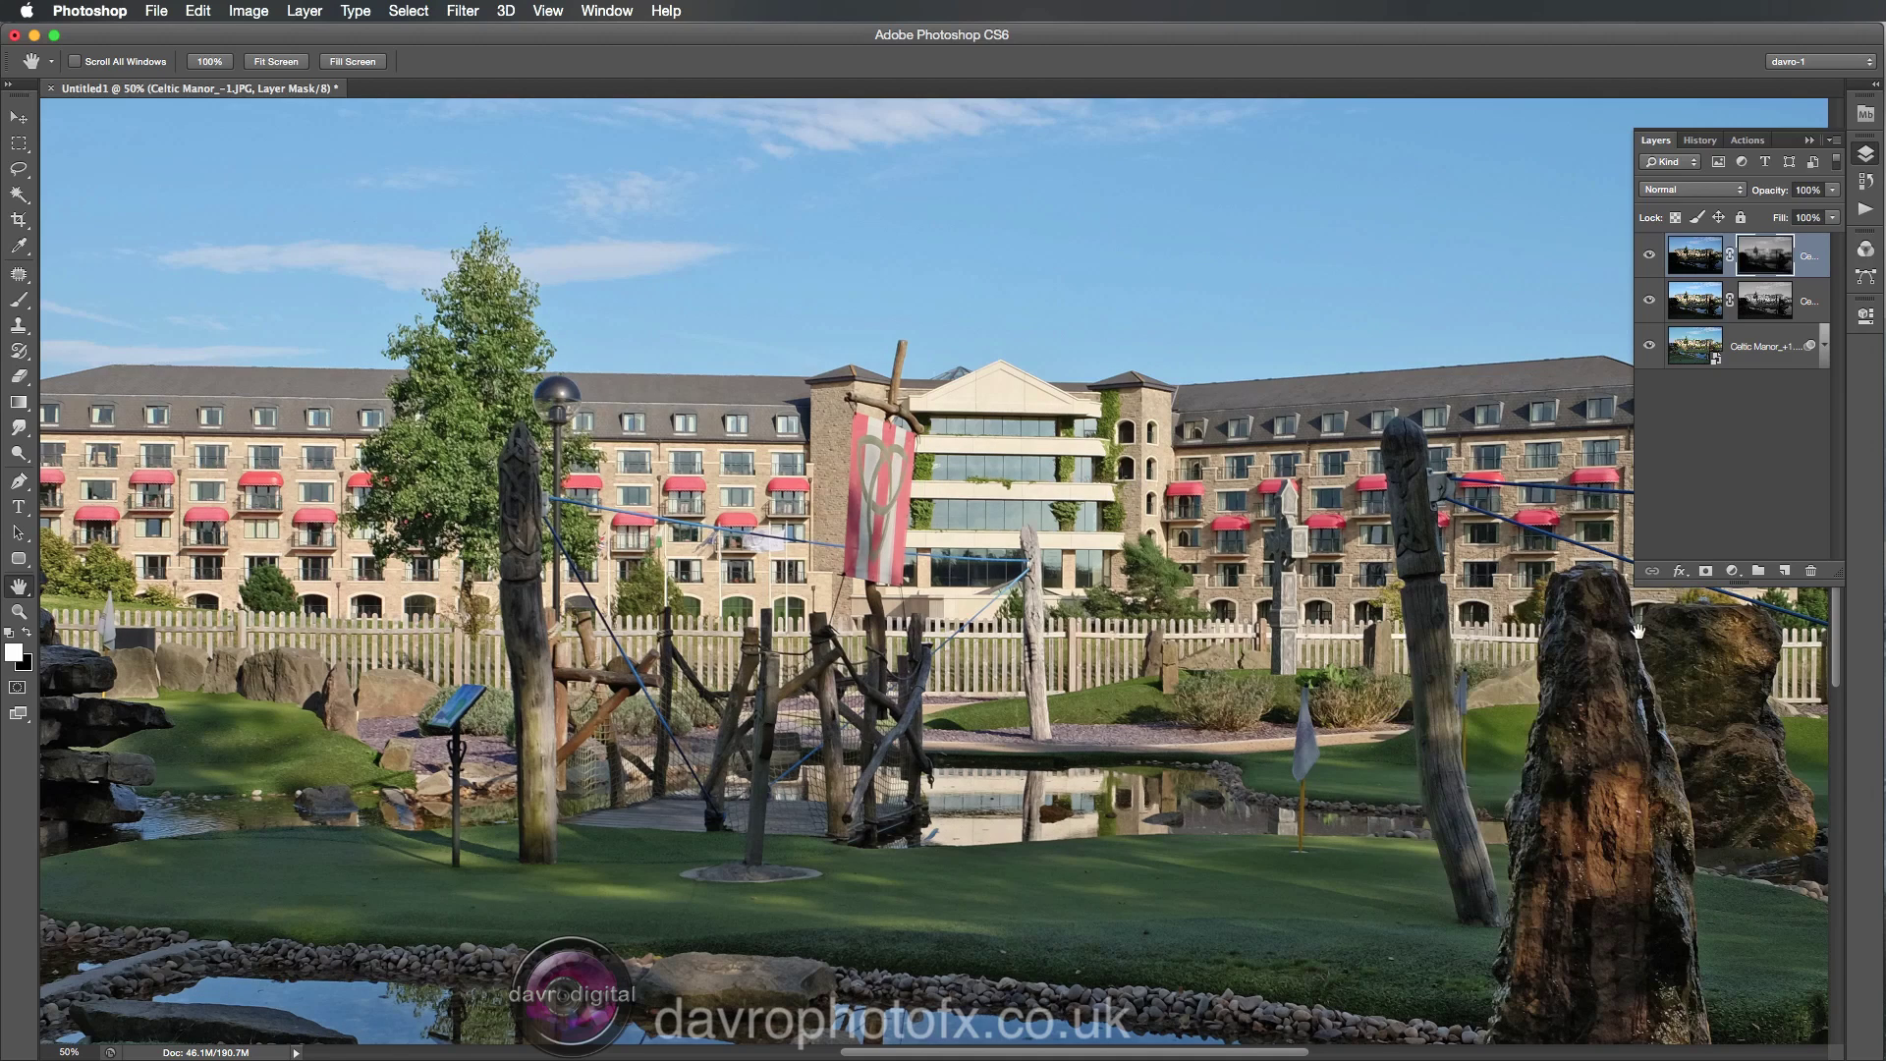
# Apply the last-used Gaussian Blur to the mask of the Celtic Manor_EV-0.JPG layer.
pyautogui.click(1759, 310)
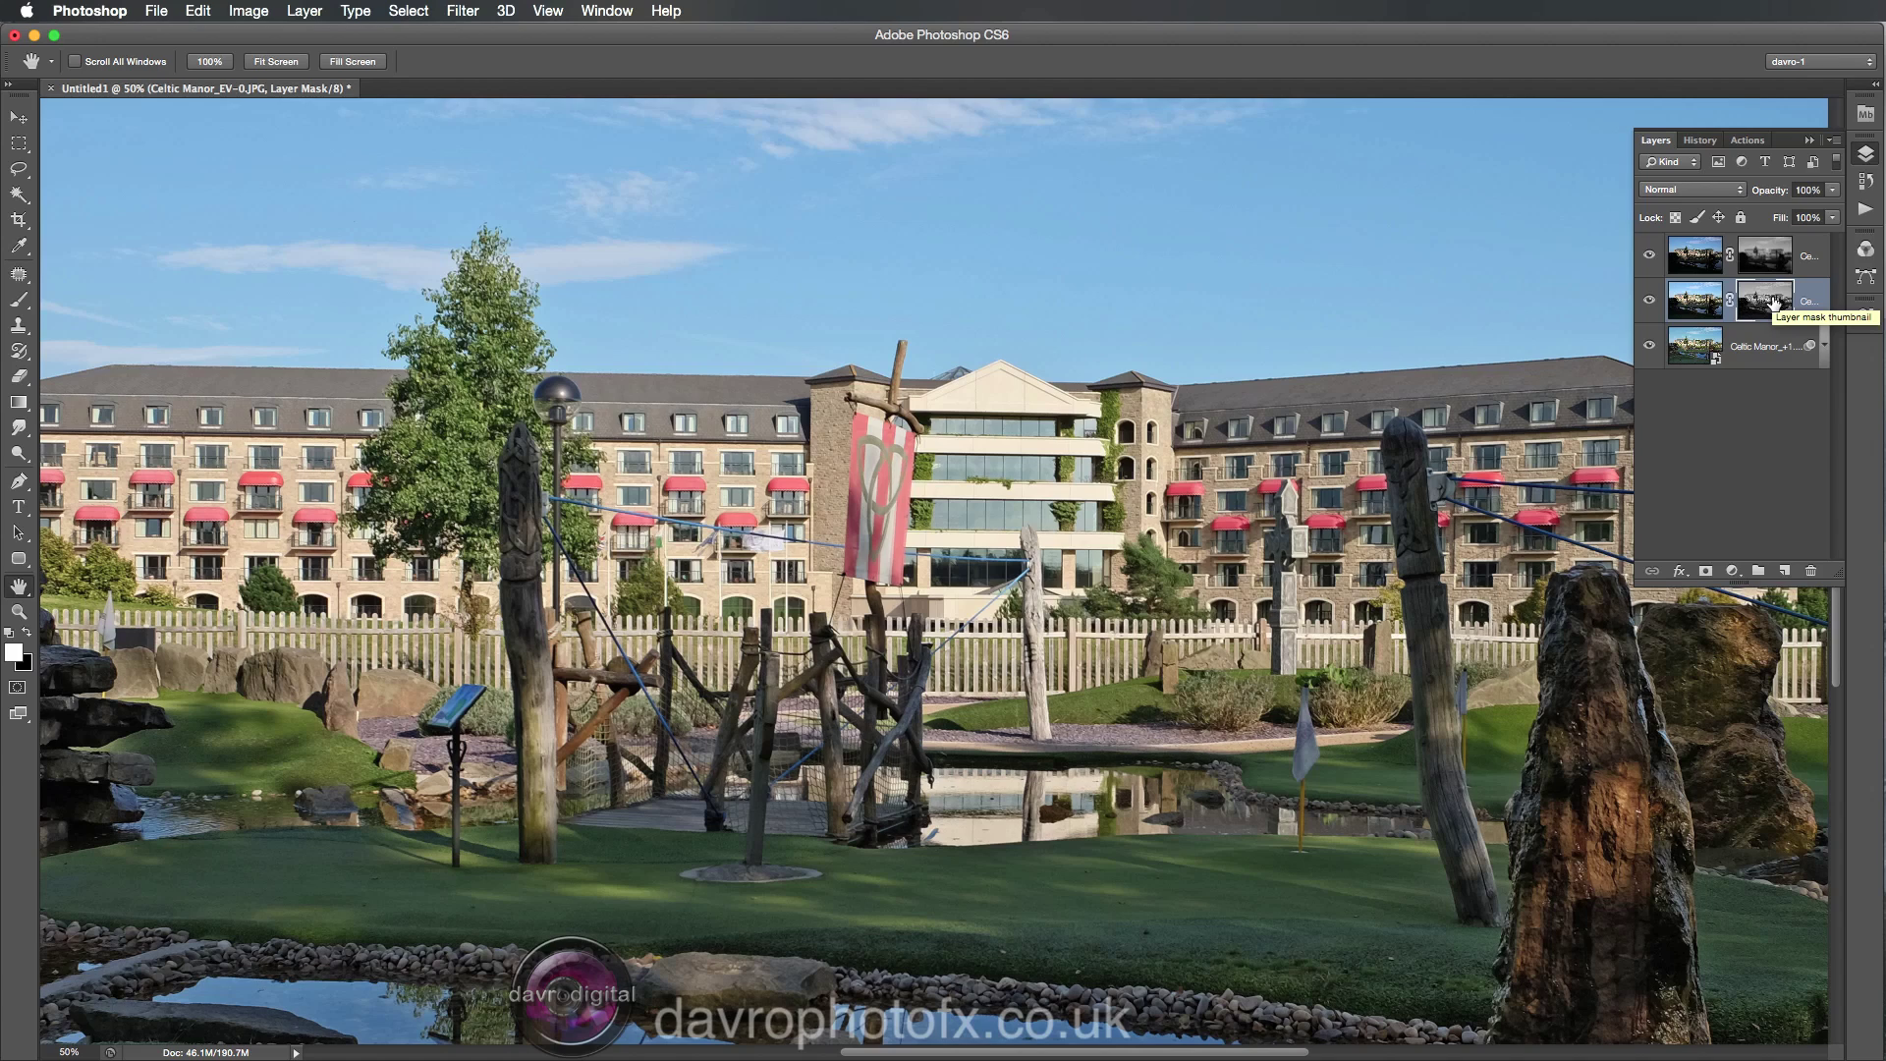
pyautogui.click(457, 14)
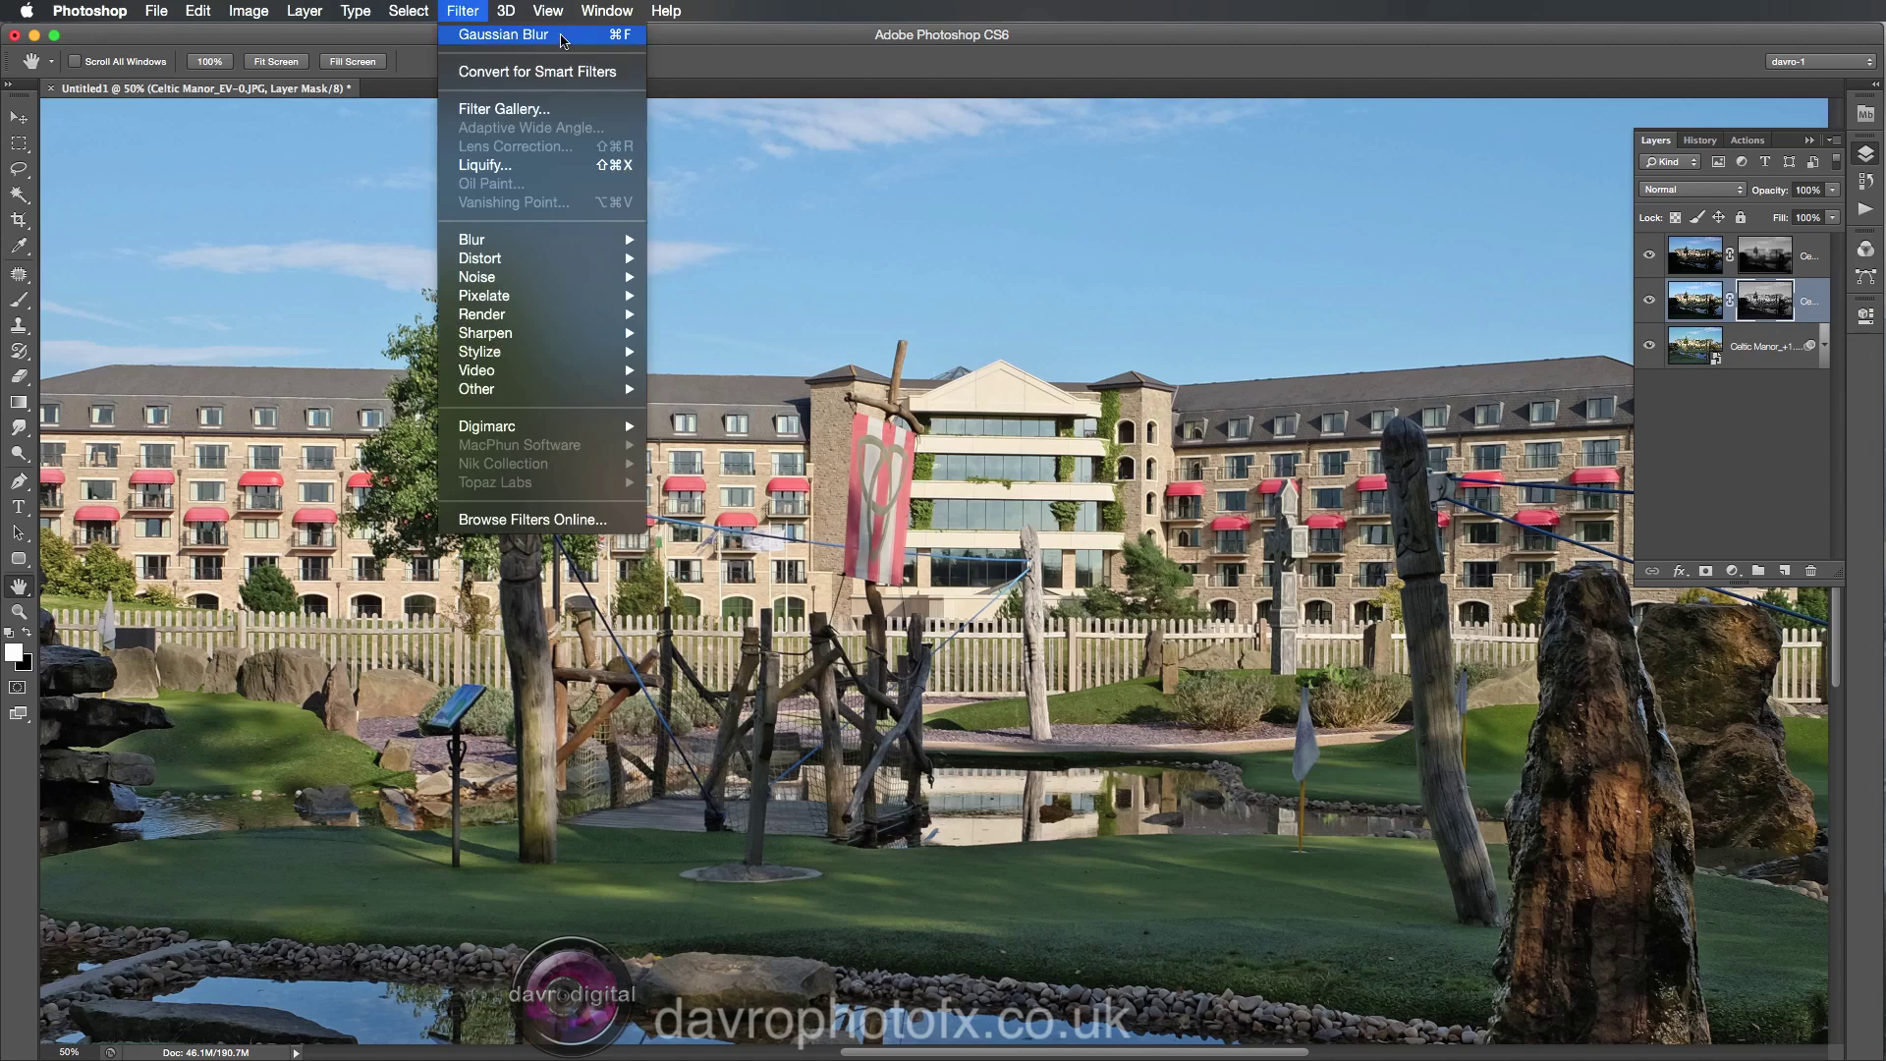
pyautogui.click(610, 41)
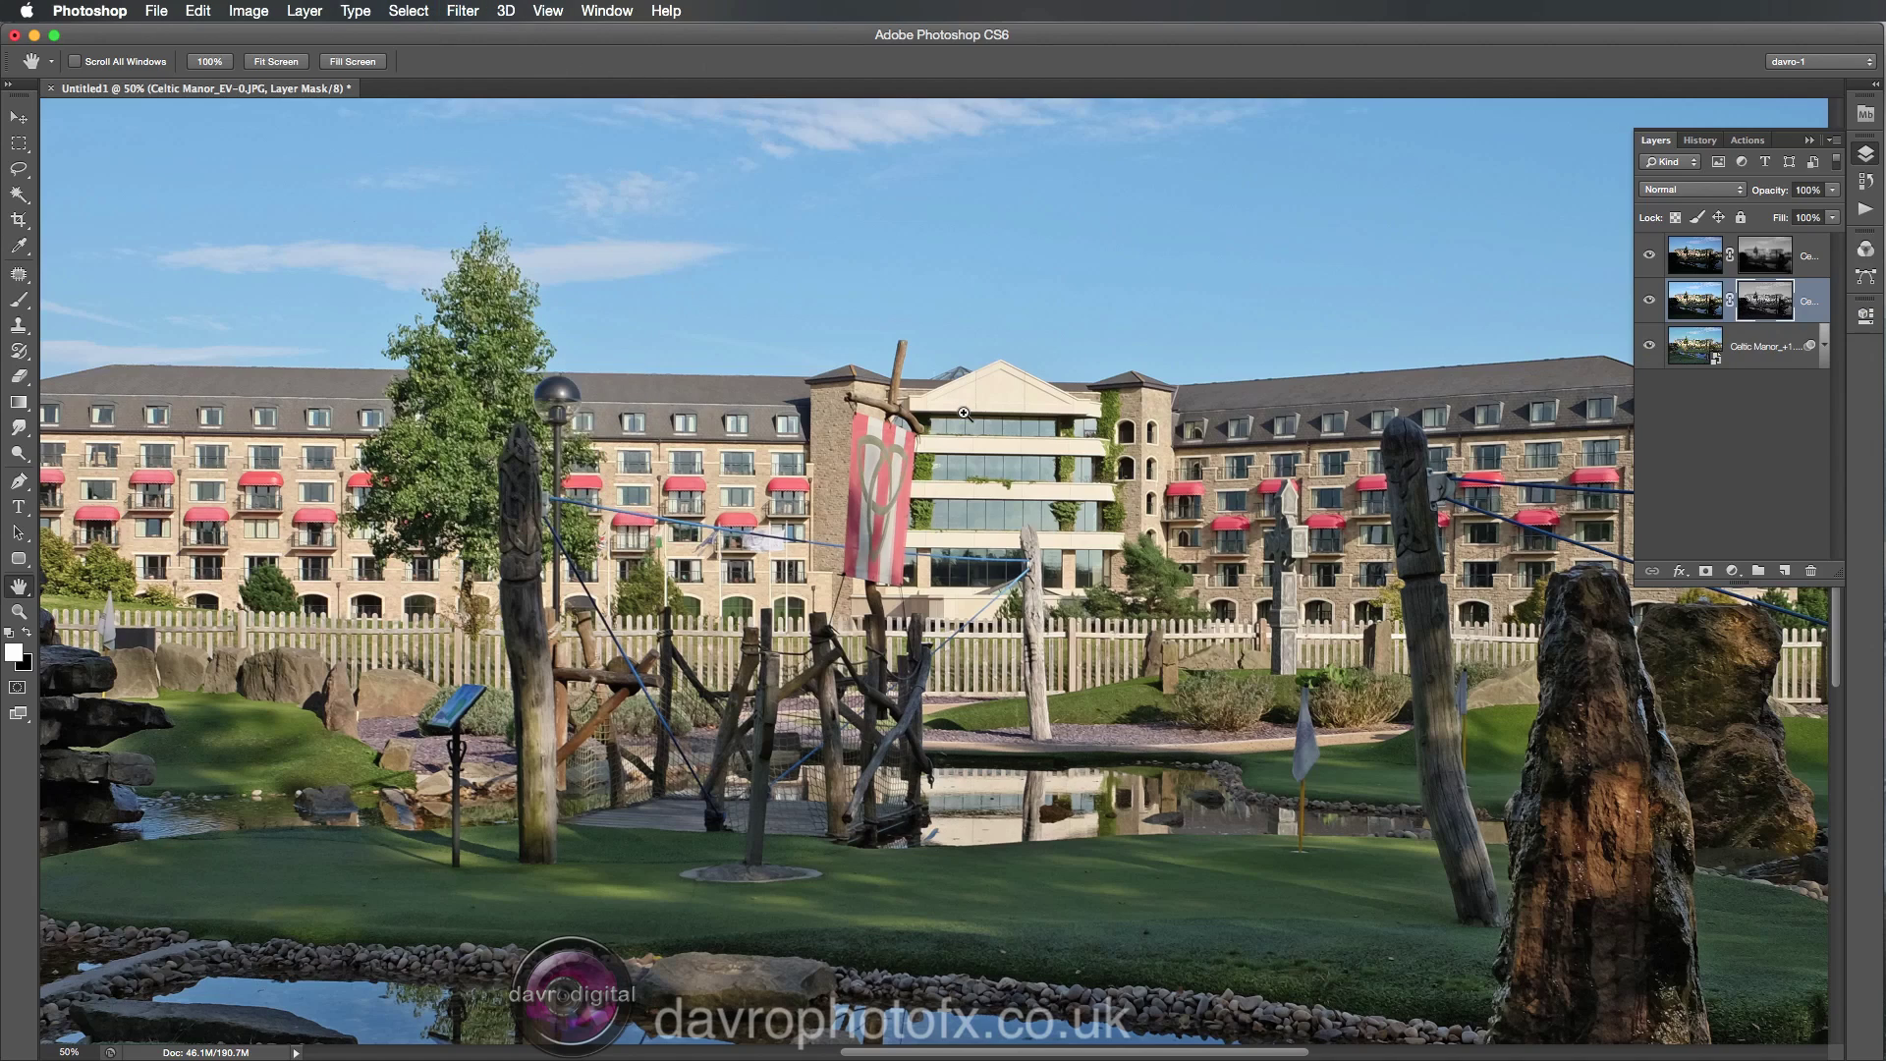
pyautogui.press('super+f')
pyautogui.press('super+0')
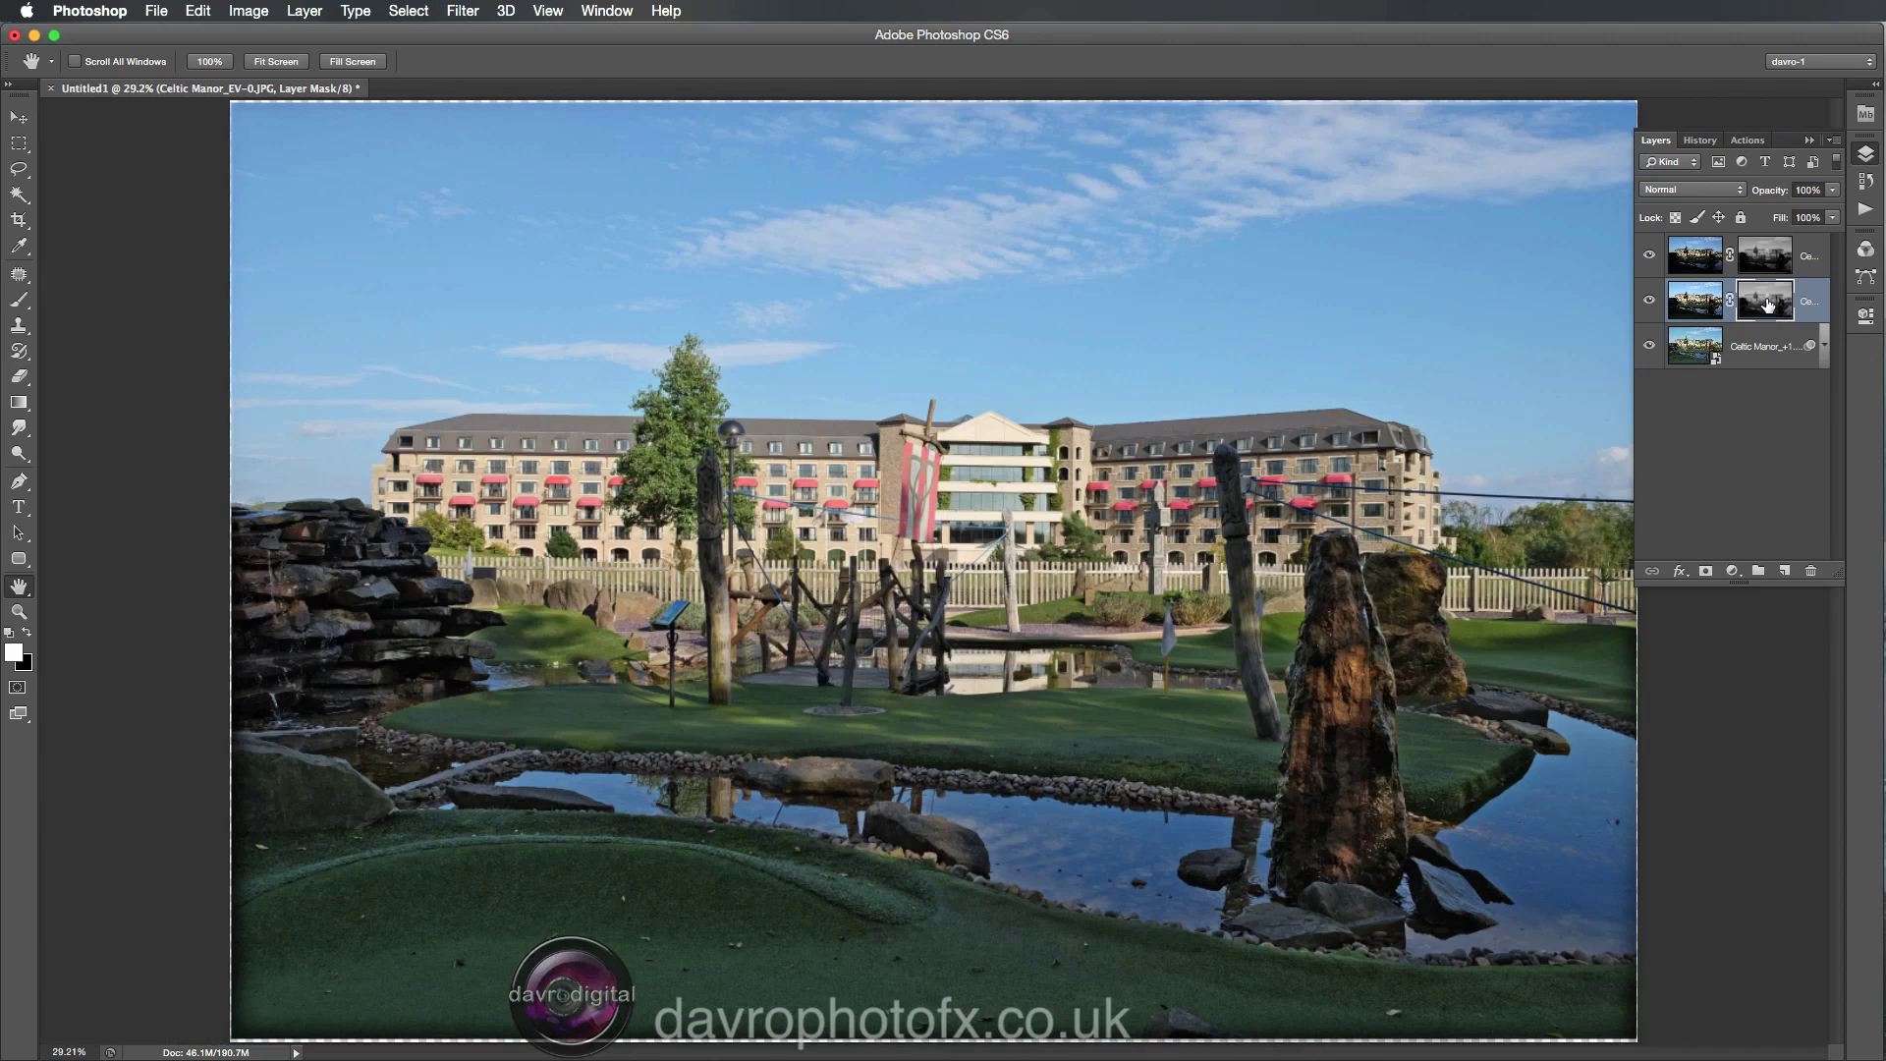
# Adjust the Celtic Manor_-1.JPG layer's mask with Levels, using input values of 2, 1.22 and 202.
pyautogui.click(1767, 255)
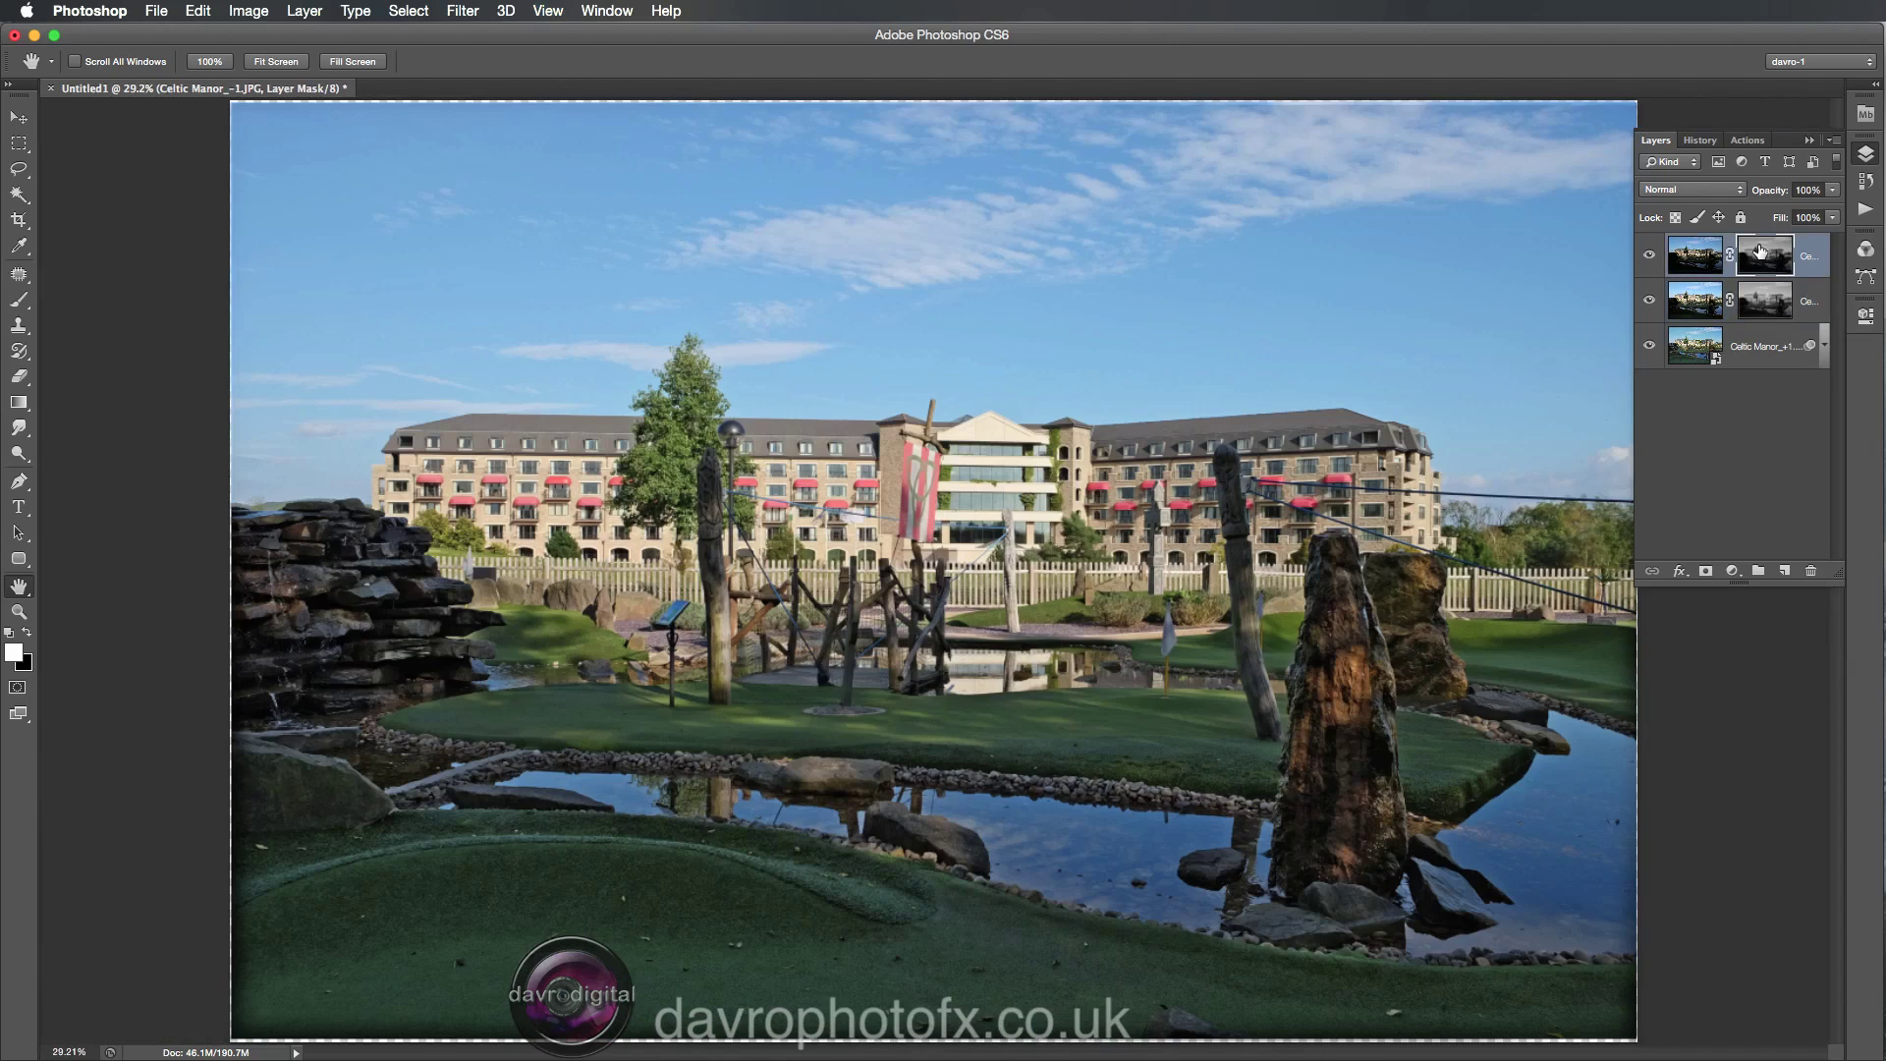
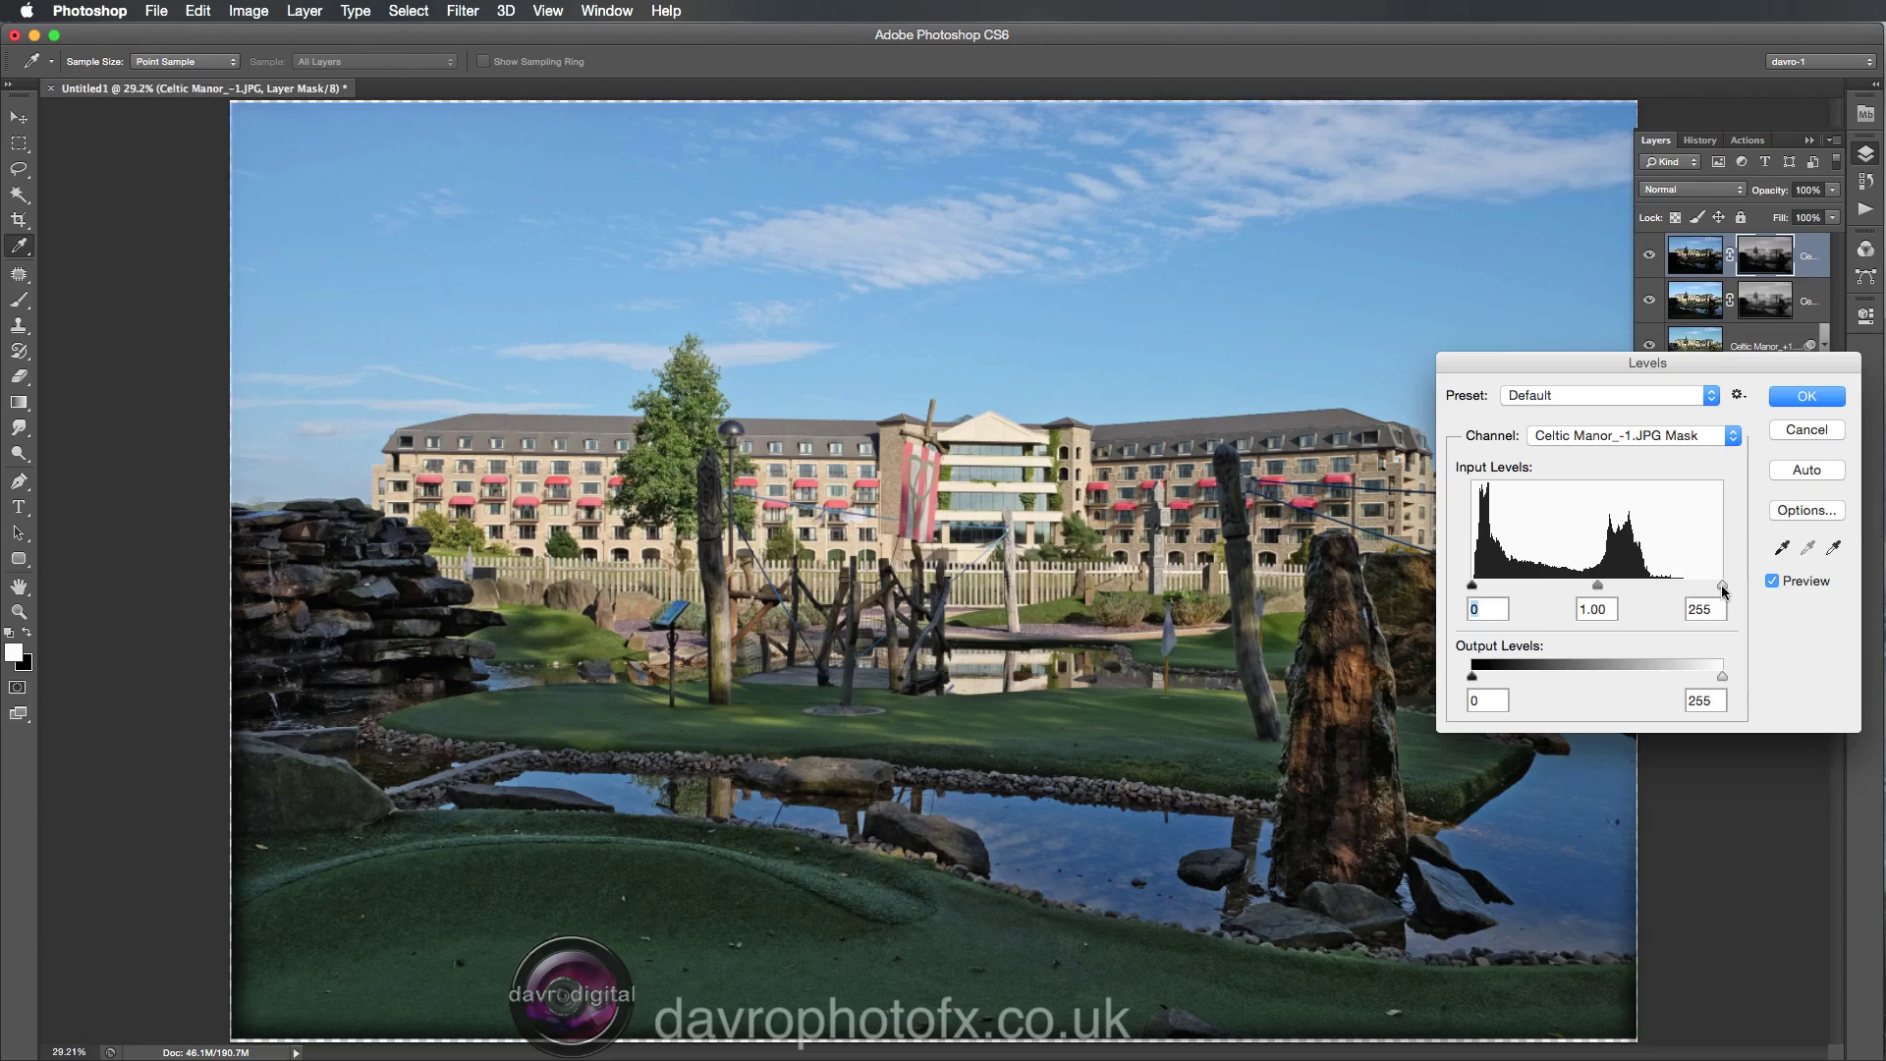
pyautogui.moveTo(1723, 586); pyautogui.dragTo(1672, 587)
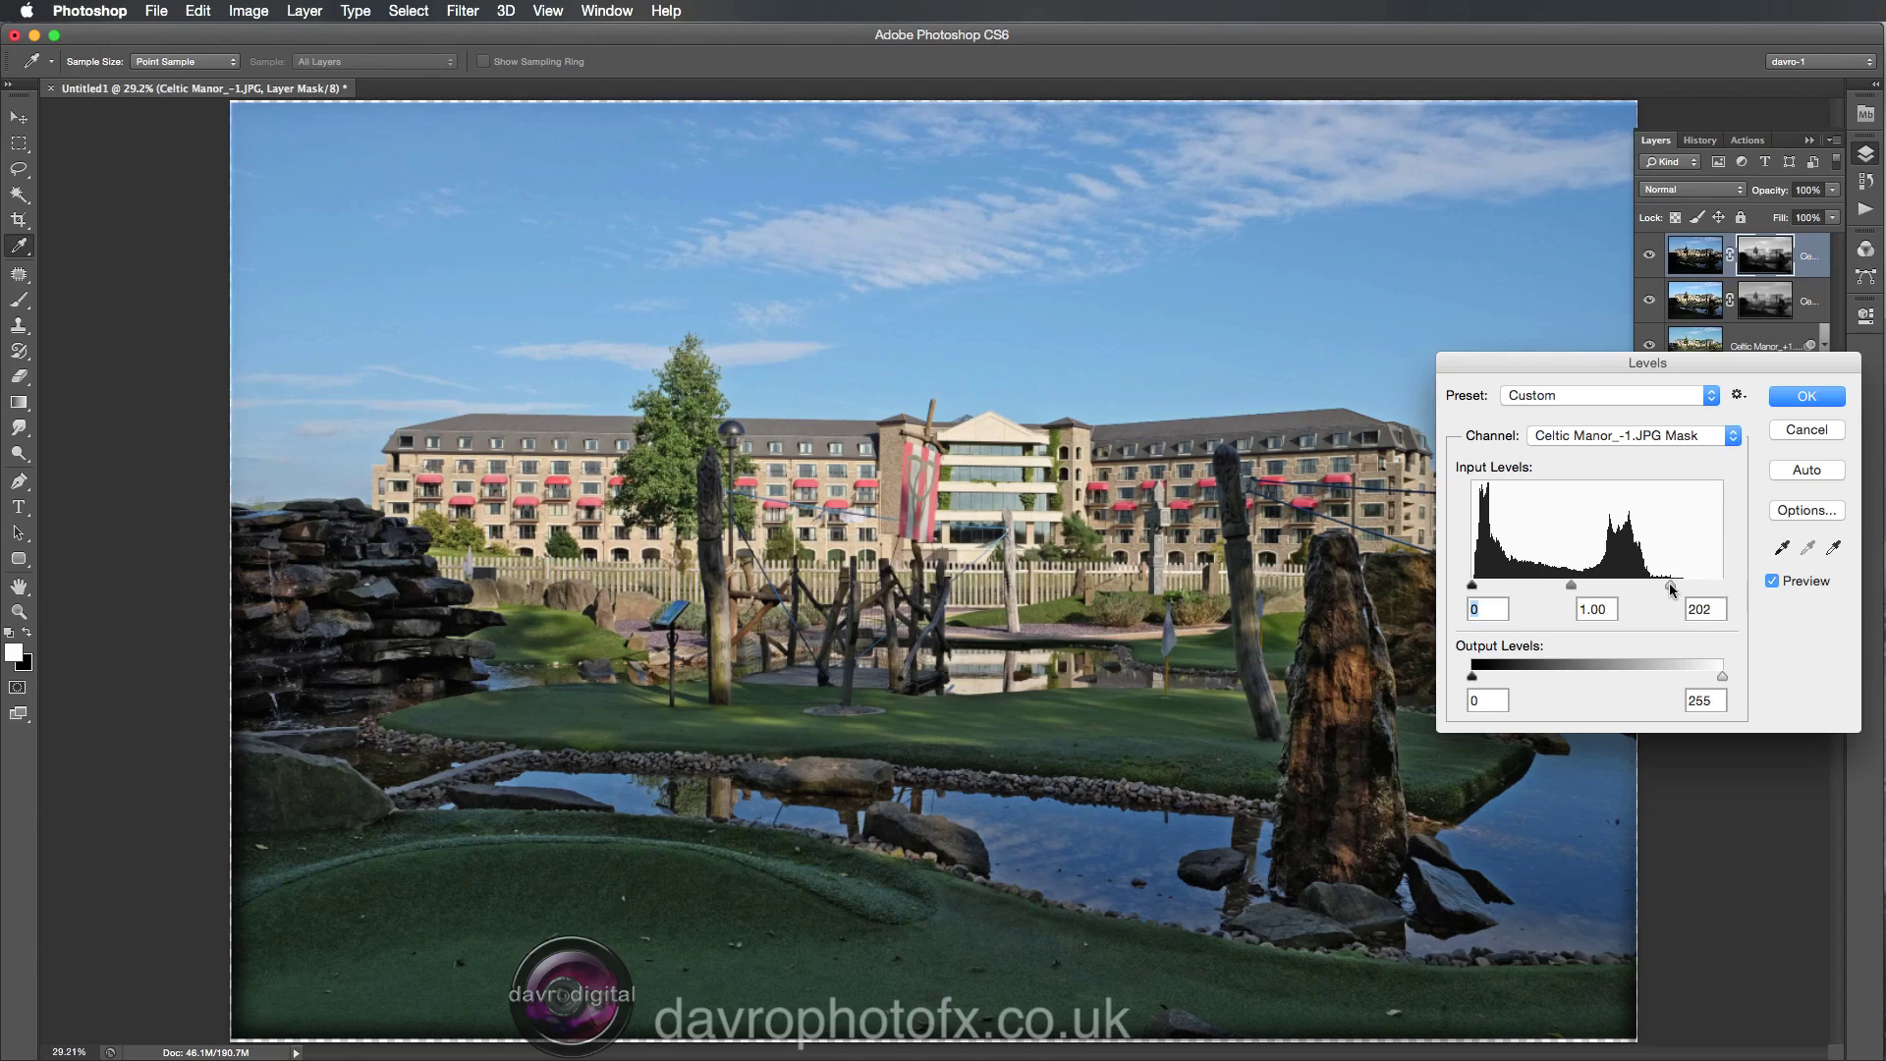
pyautogui.click(1670, 581)
pyautogui.moveTo(1471, 588); pyautogui.dragTo(1473, 589)
pyautogui.click(1573, 587)
pyautogui.moveTo(1587, 584)
pyautogui.mouseDown()
pyautogui.moveTo(1625, 588)
pyautogui.moveTo(1508, 587)
pyautogui.moveTo(1571, 581)
pyautogui.mouseUp()
pyautogui.moveTo(1567, 584); pyautogui.dragTo(1561, 584)
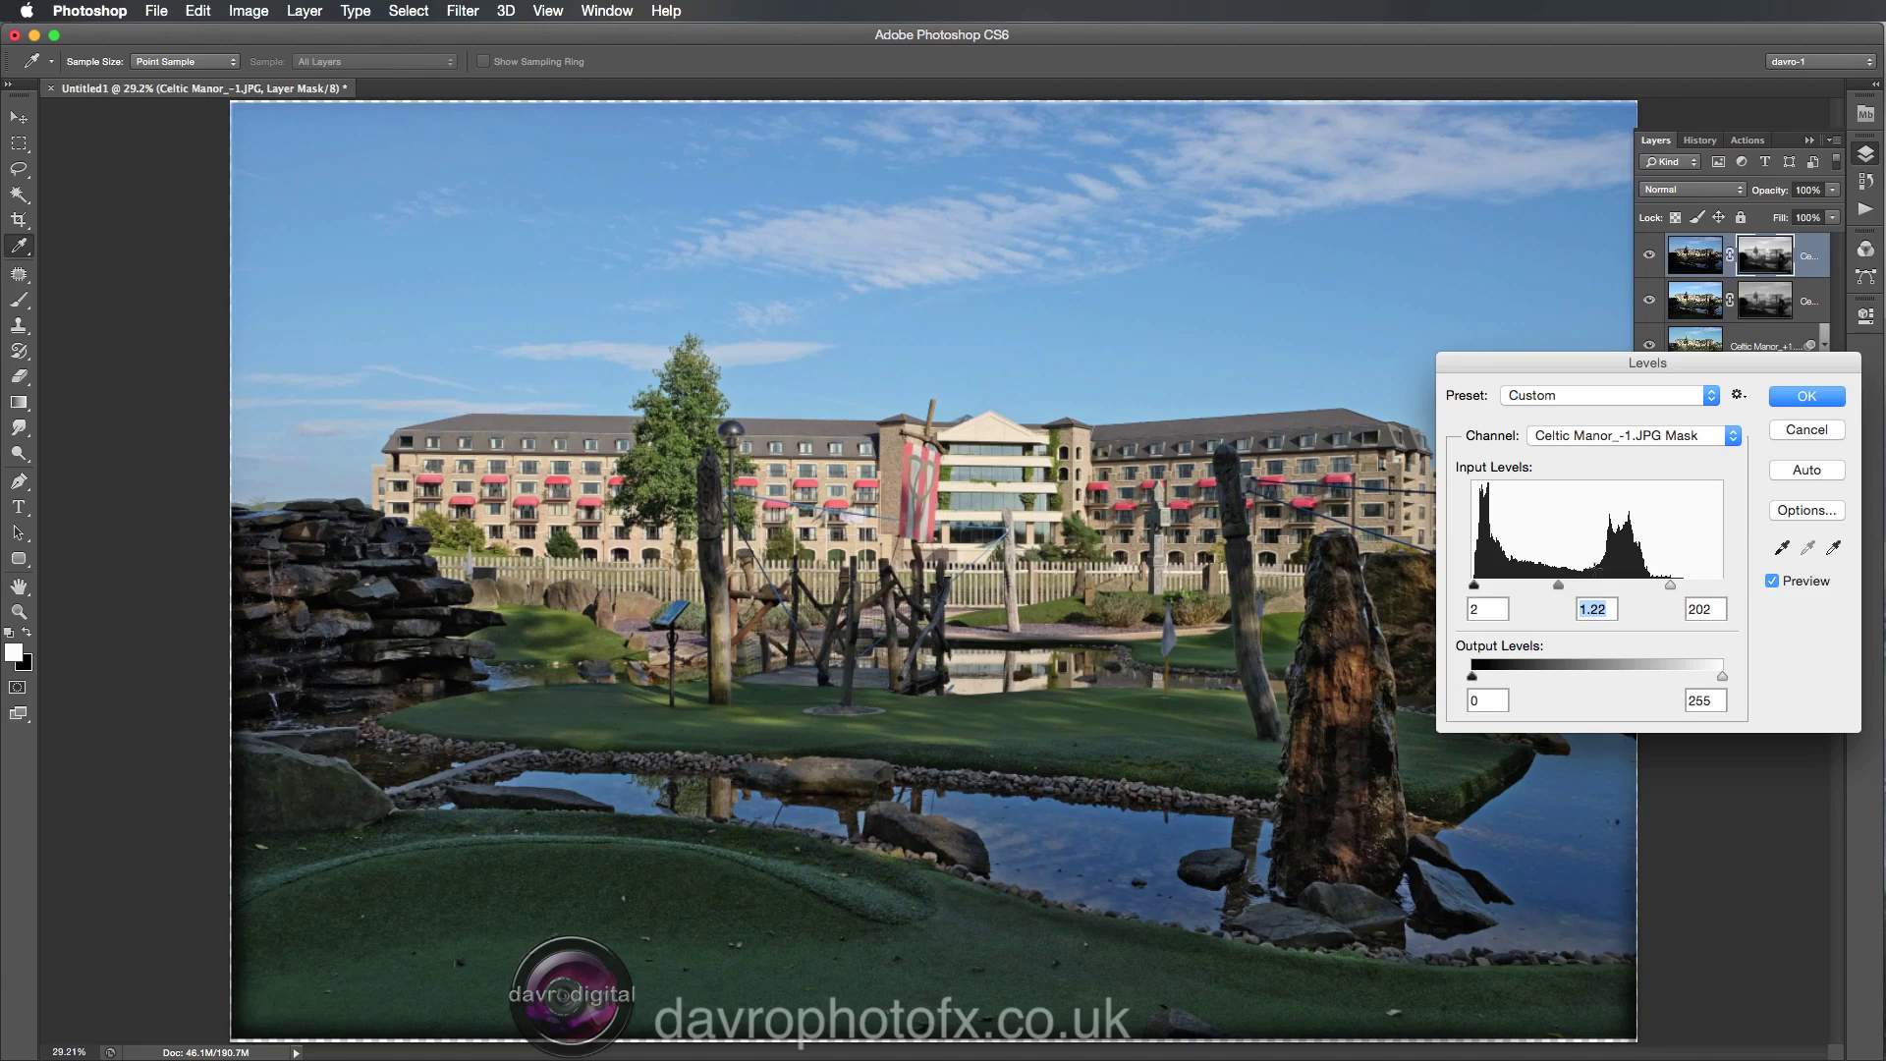
pyautogui.click(1810, 398)
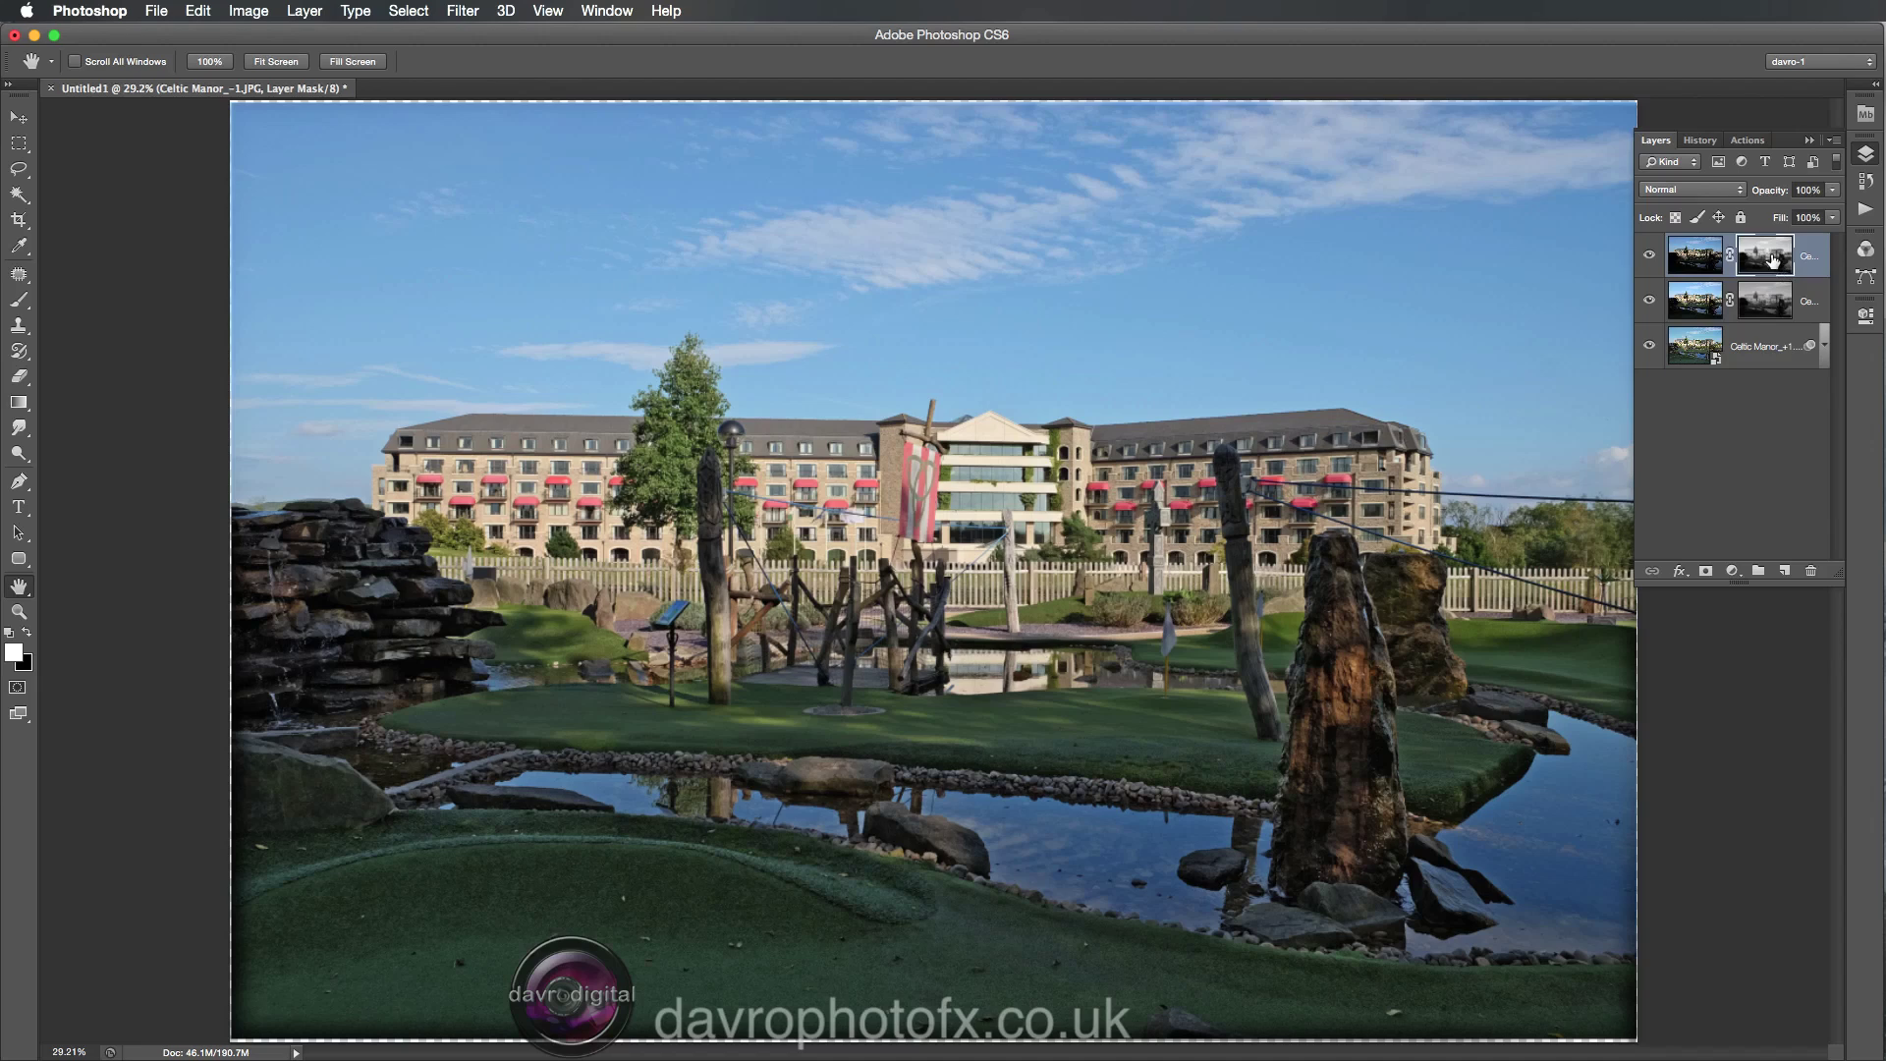
# Adjust the Celtic Manor_EV-0.JPG layer's mask with Levels, using input values of 7, 1.27 and 211.
pyautogui.click(1762, 301)
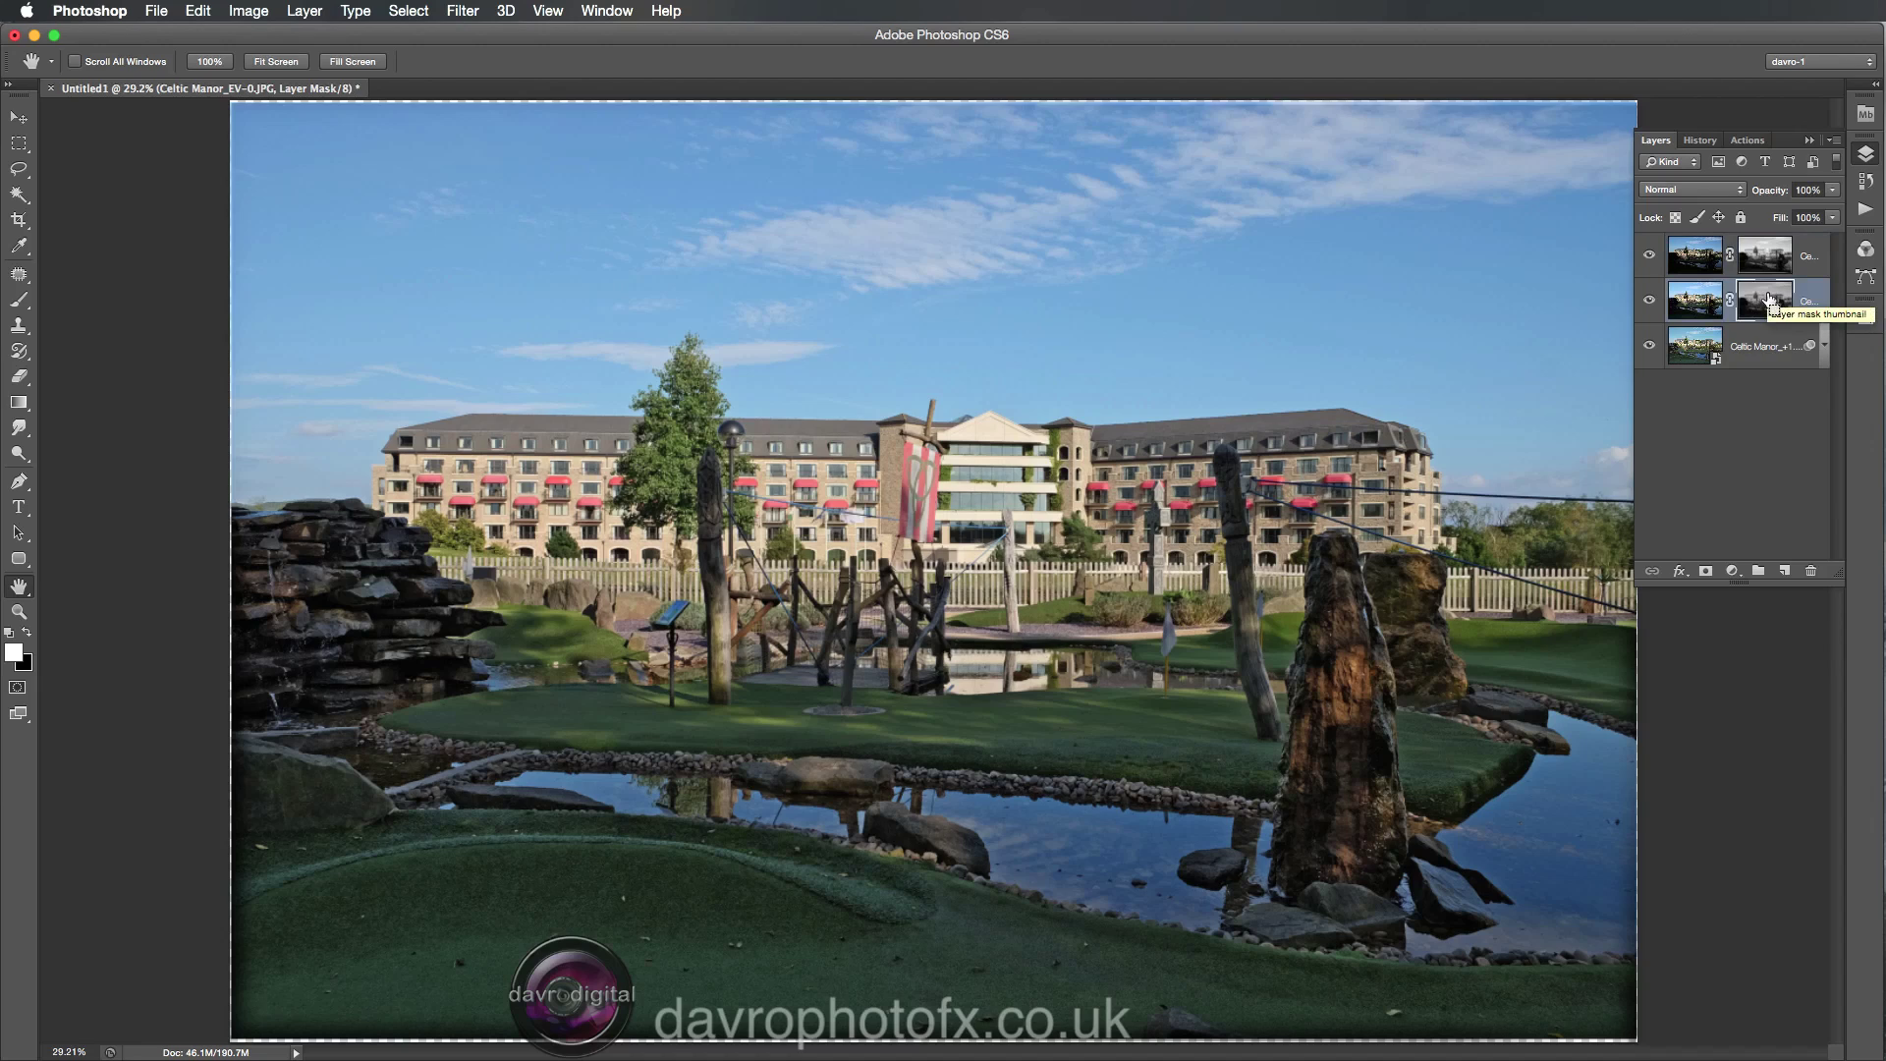
pyautogui.press('super+l')
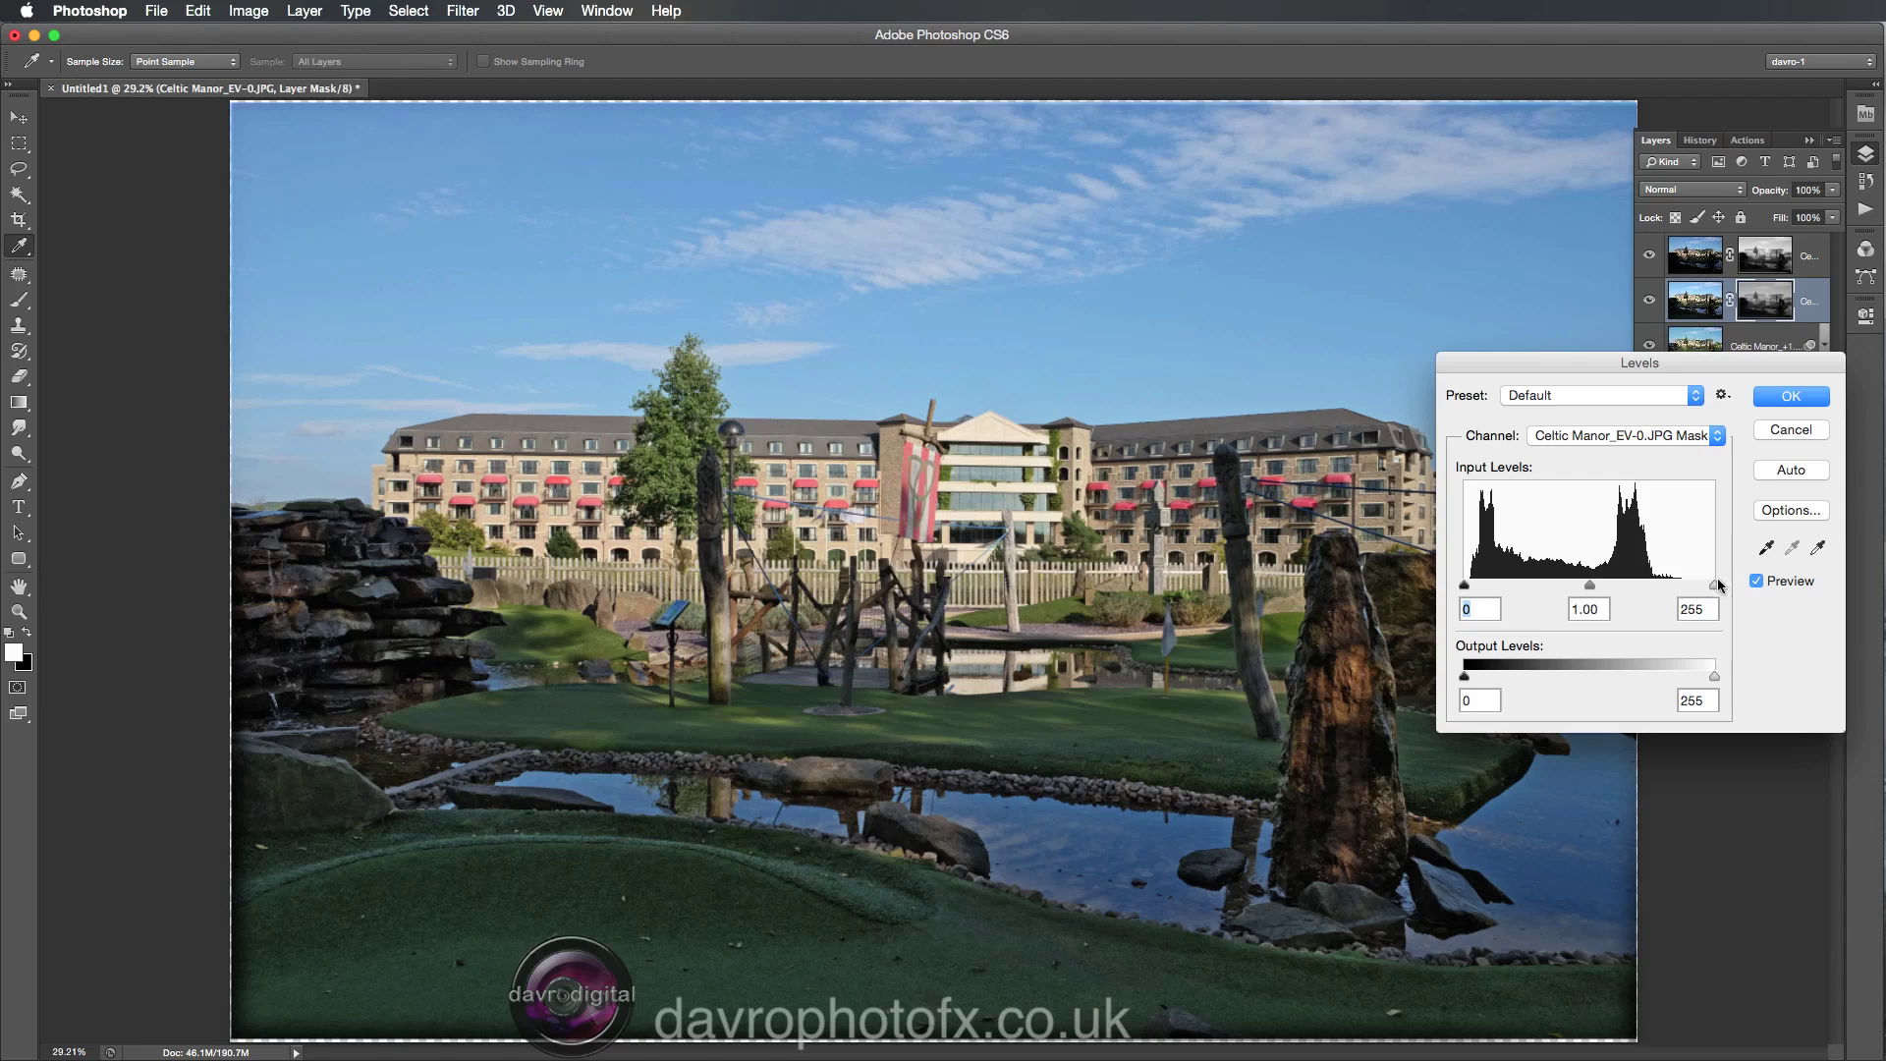
pyautogui.moveTo(1715, 587); pyautogui.dragTo(1672, 586)
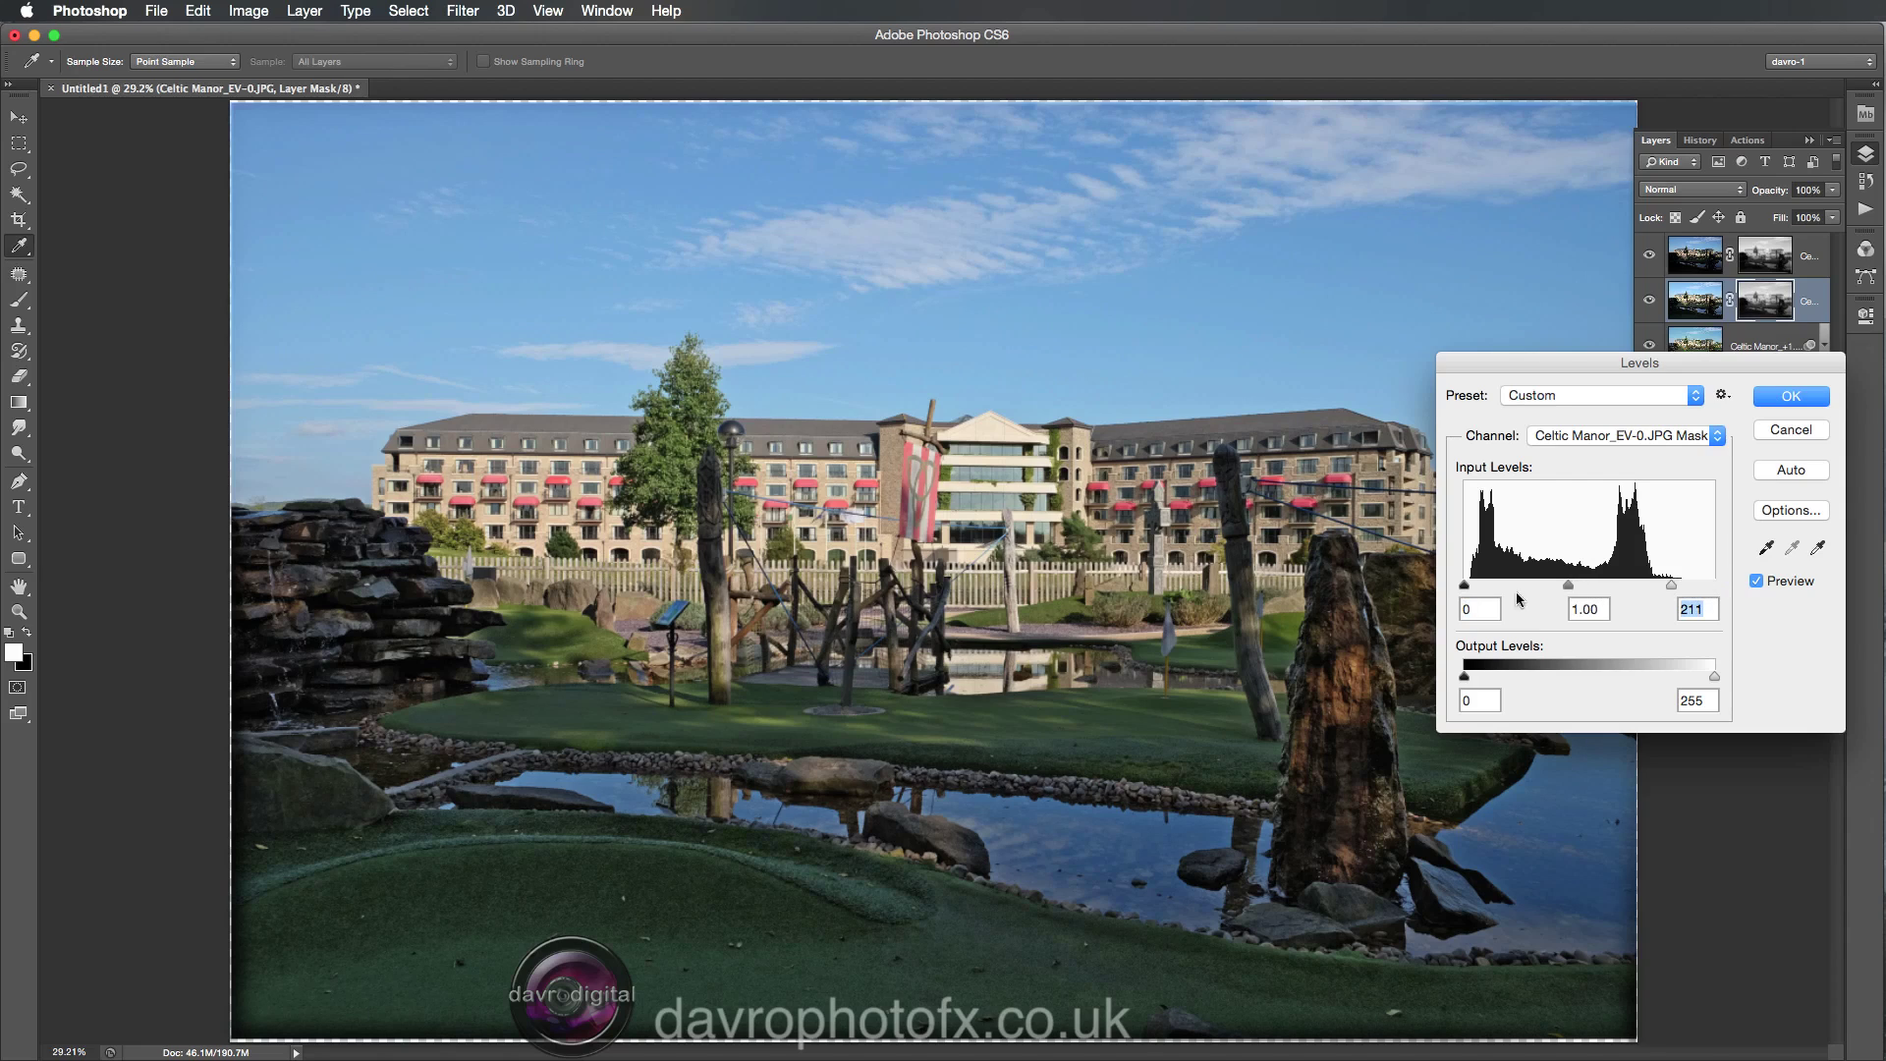
pyautogui.moveTo(1465, 586); pyautogui.dragTo(1555, 589)
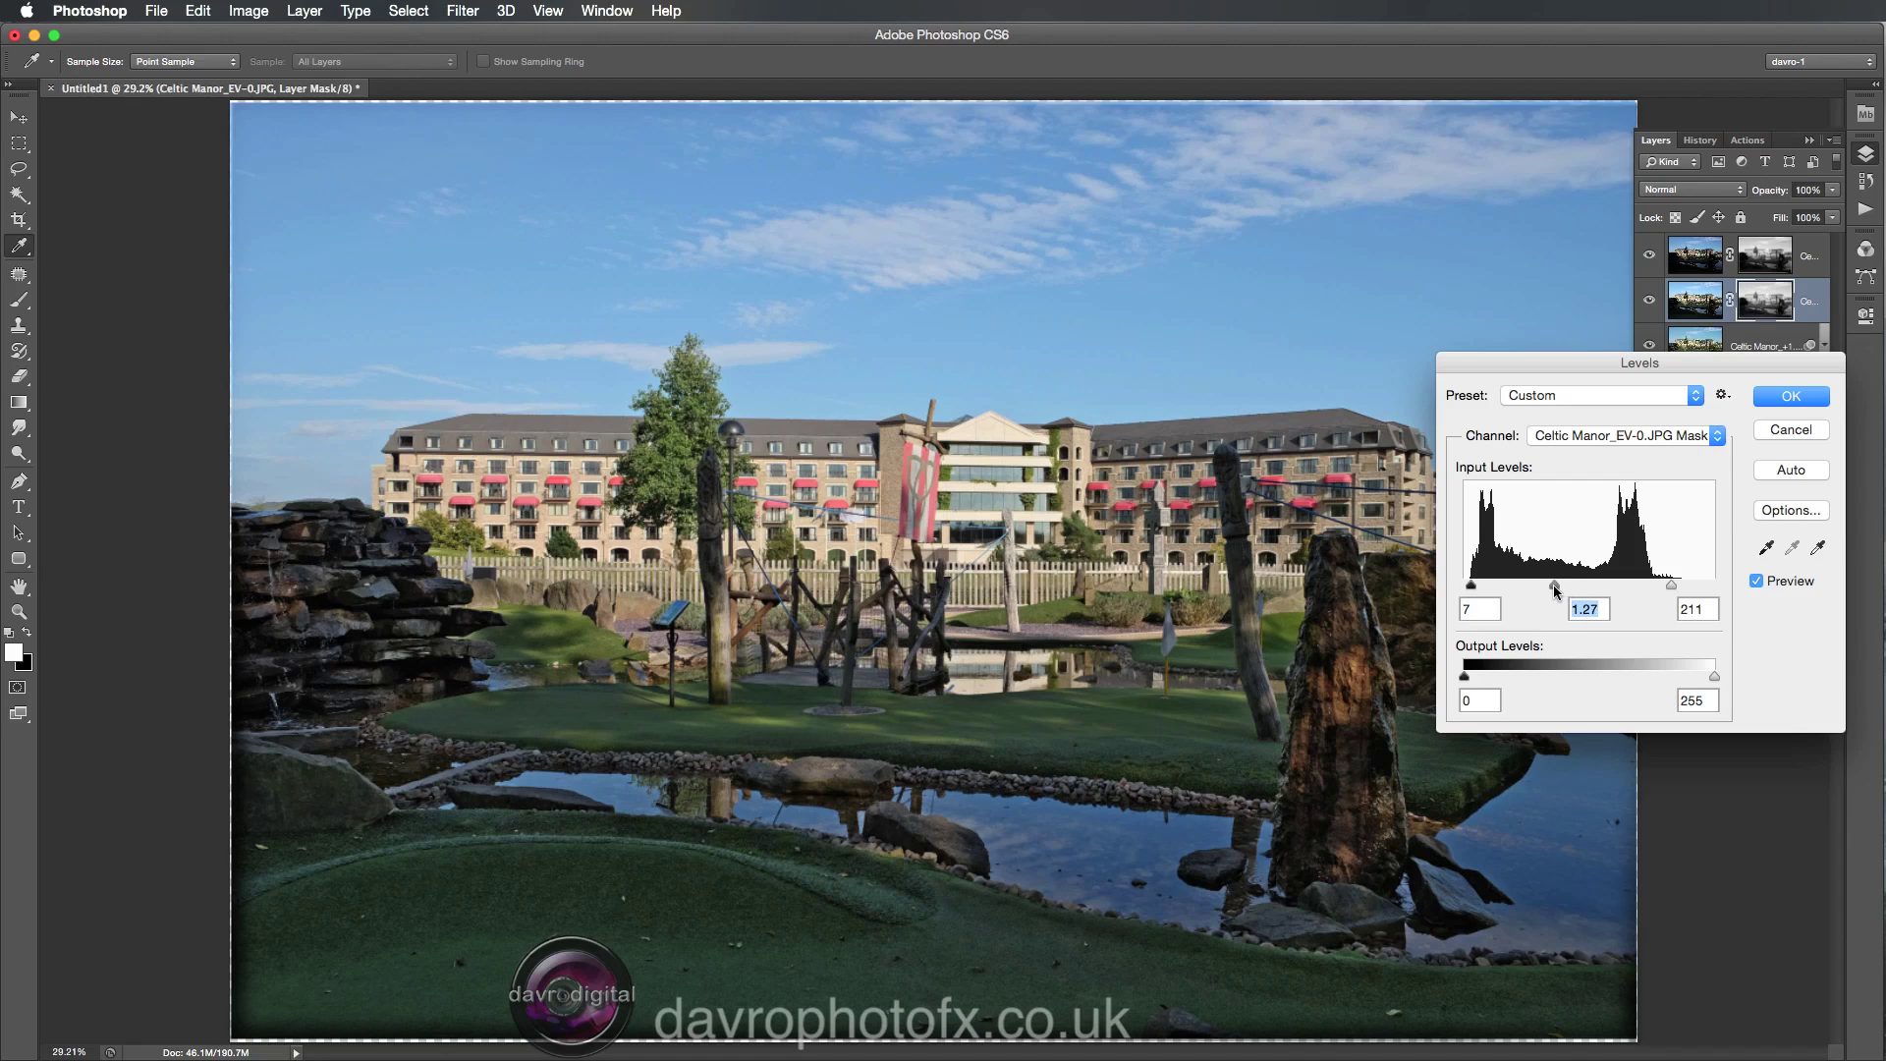
pyautogui.click(1801, 397)
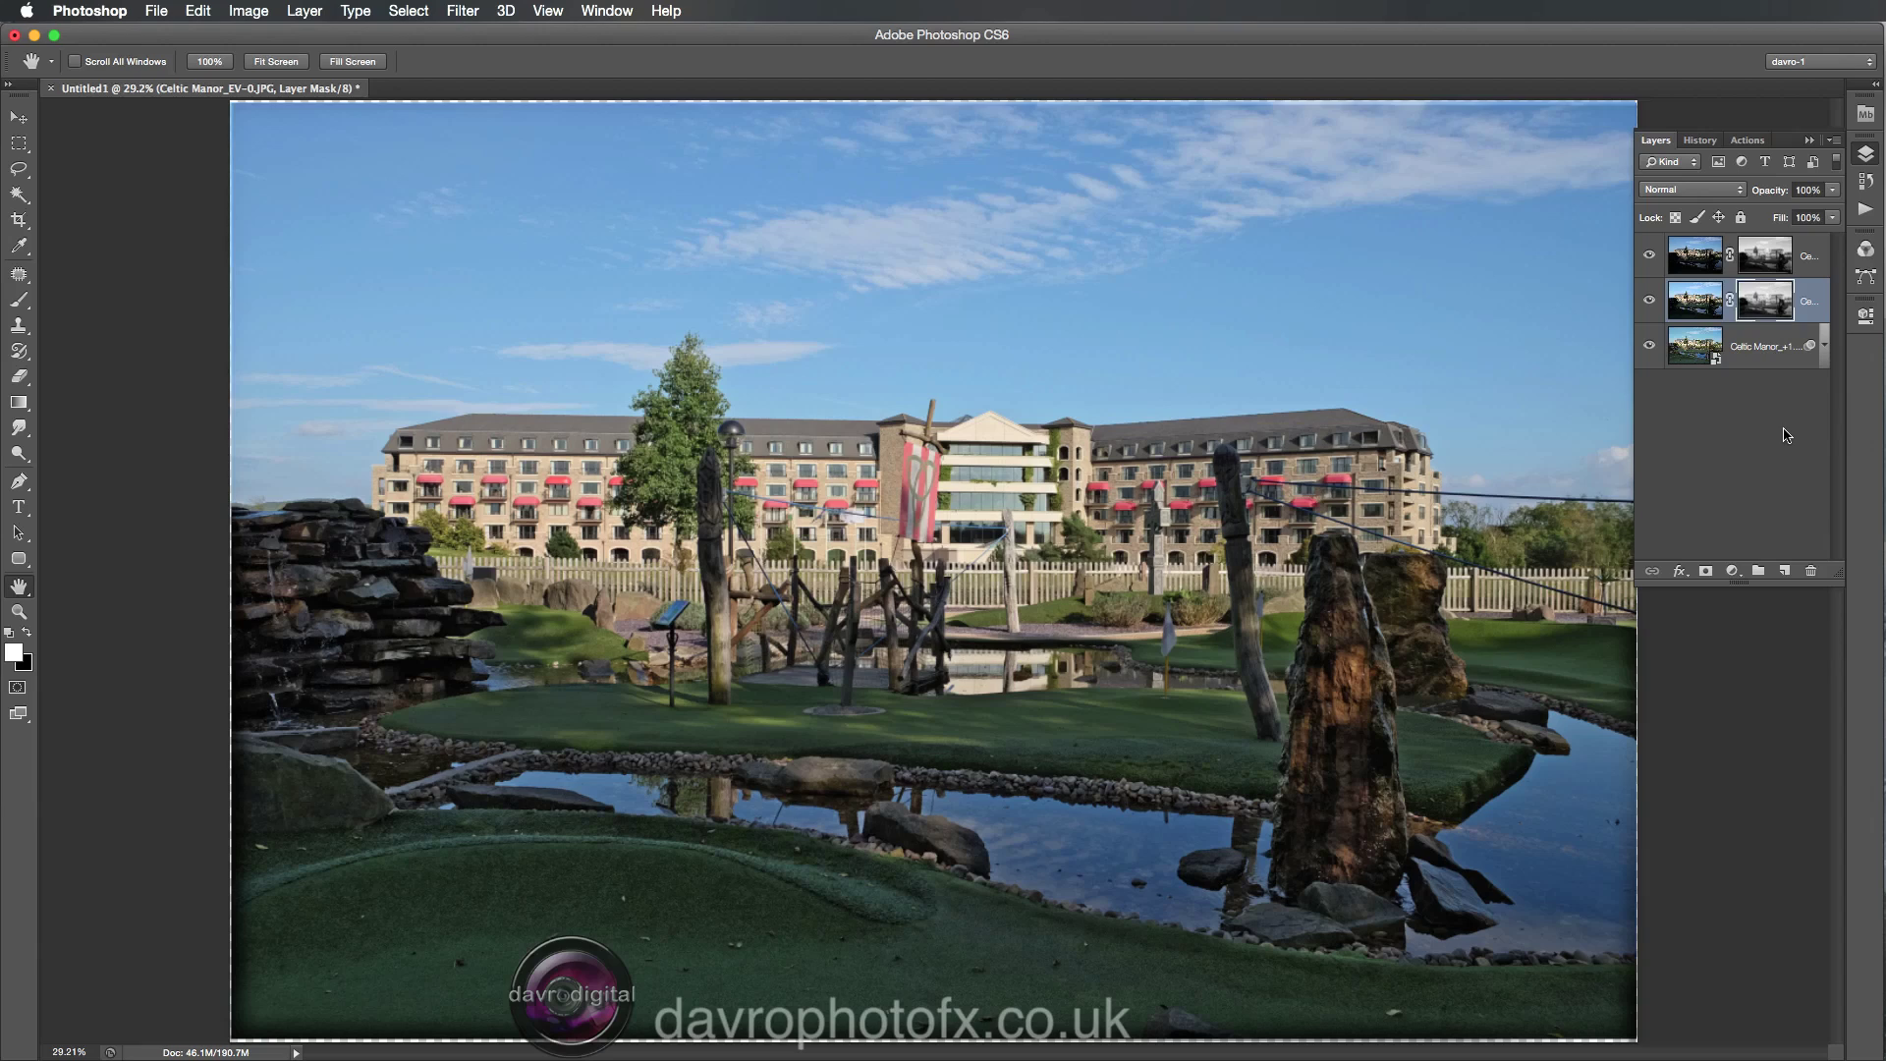
# Add a new layer above the Celtic Manor_-1.JPG layer and stamp all visible layers into it.
pyautogui.click(1814, 257)
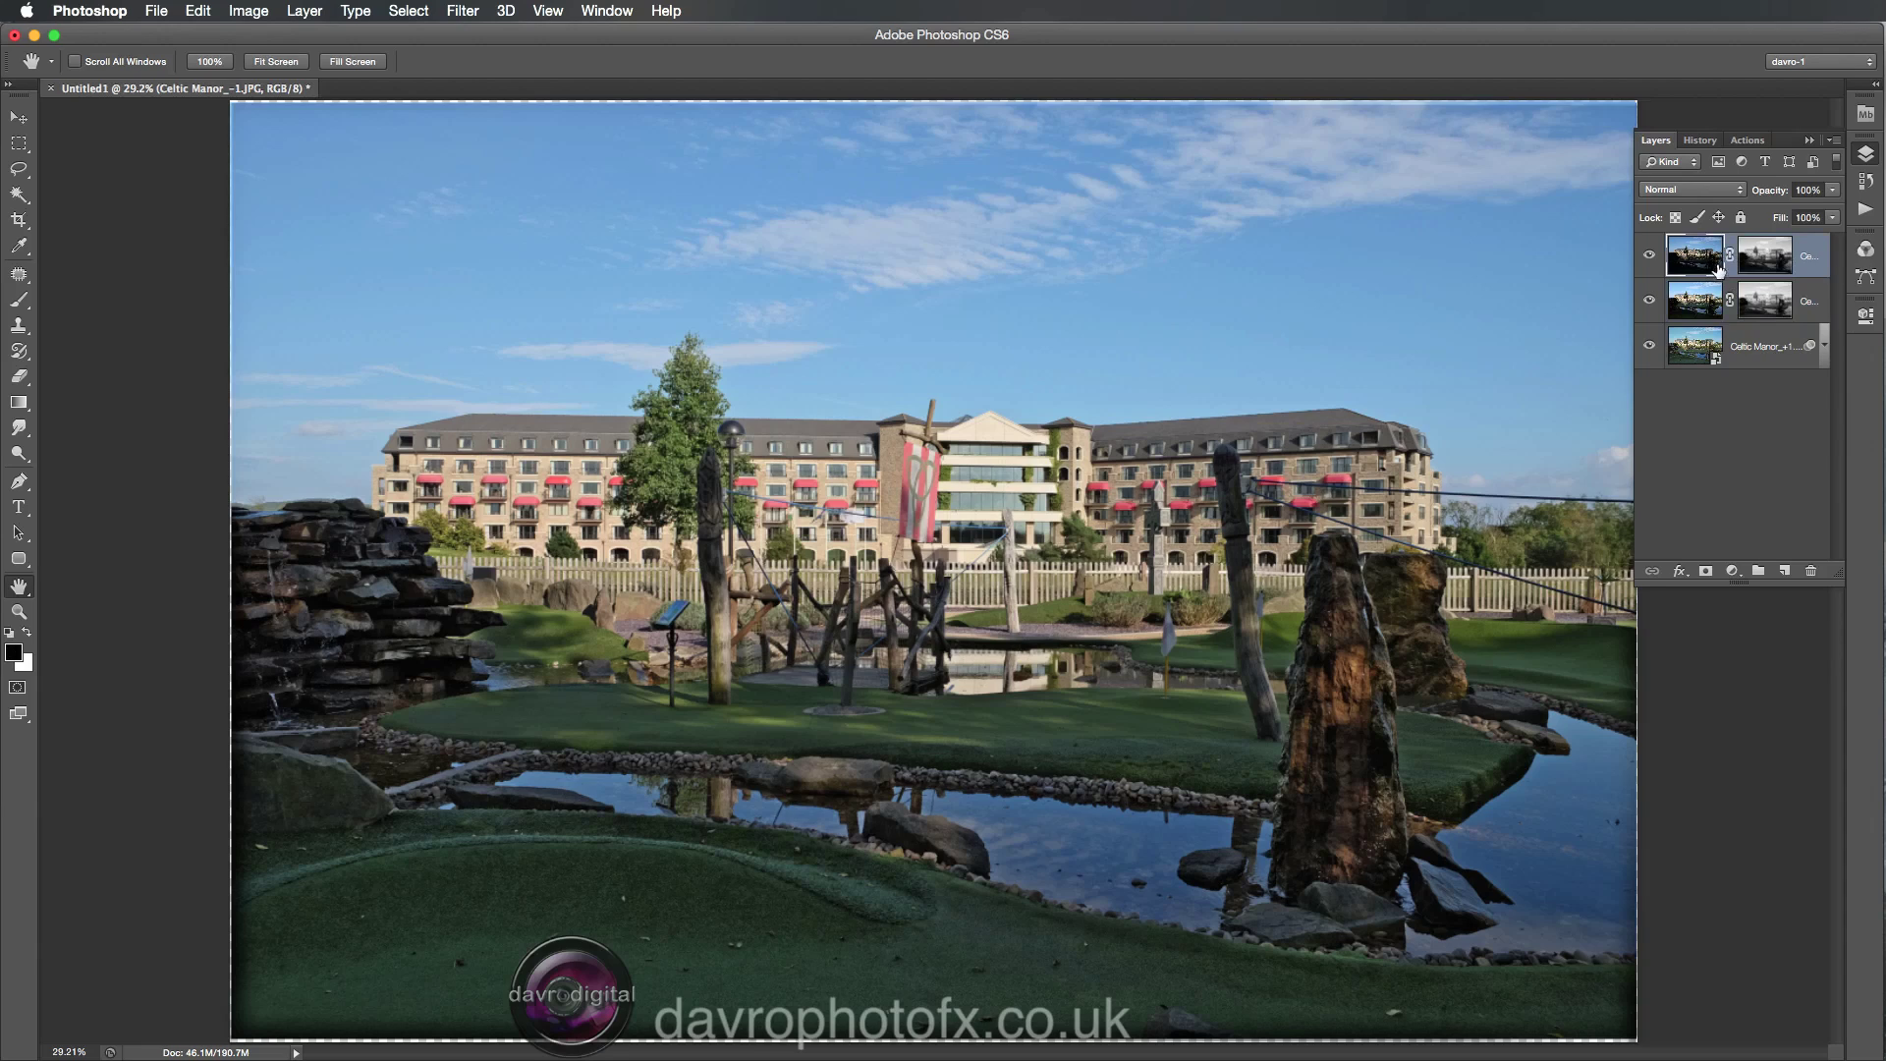
pyautogui.click(1782, 572)
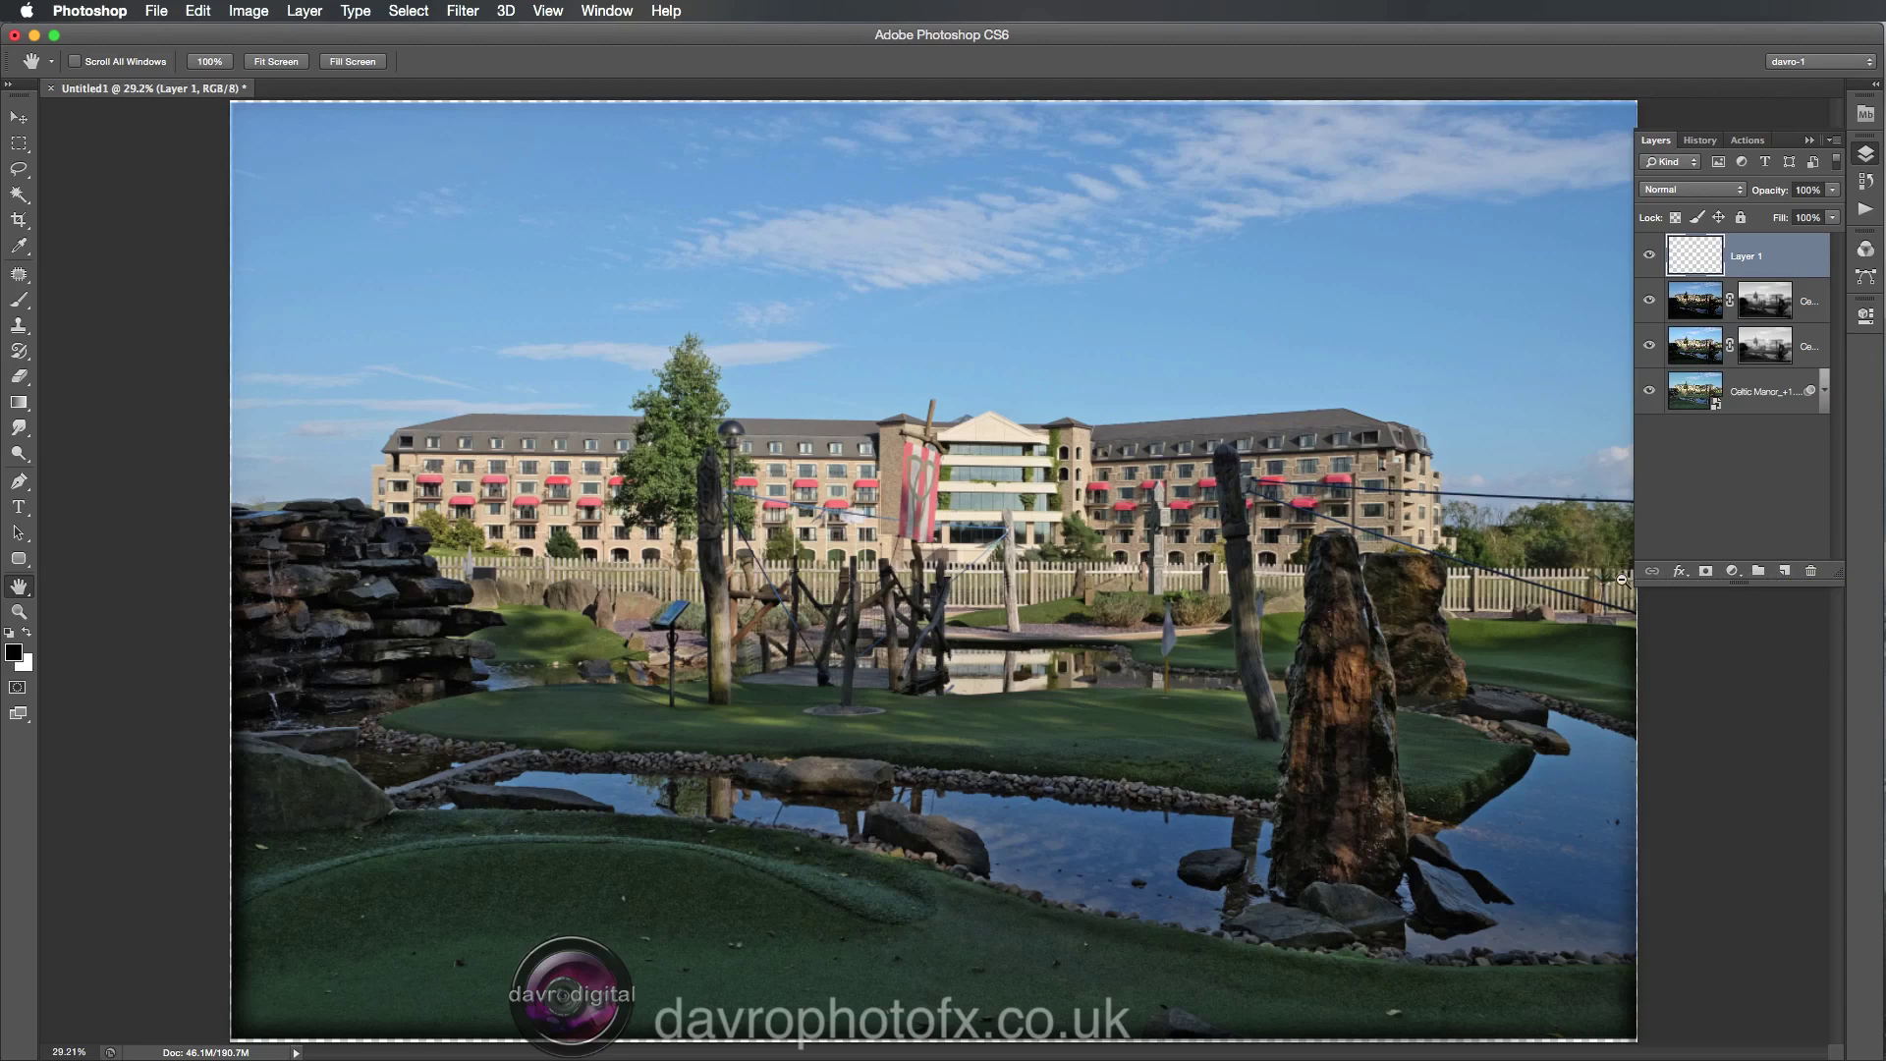
pyautogui.click(303, 12)
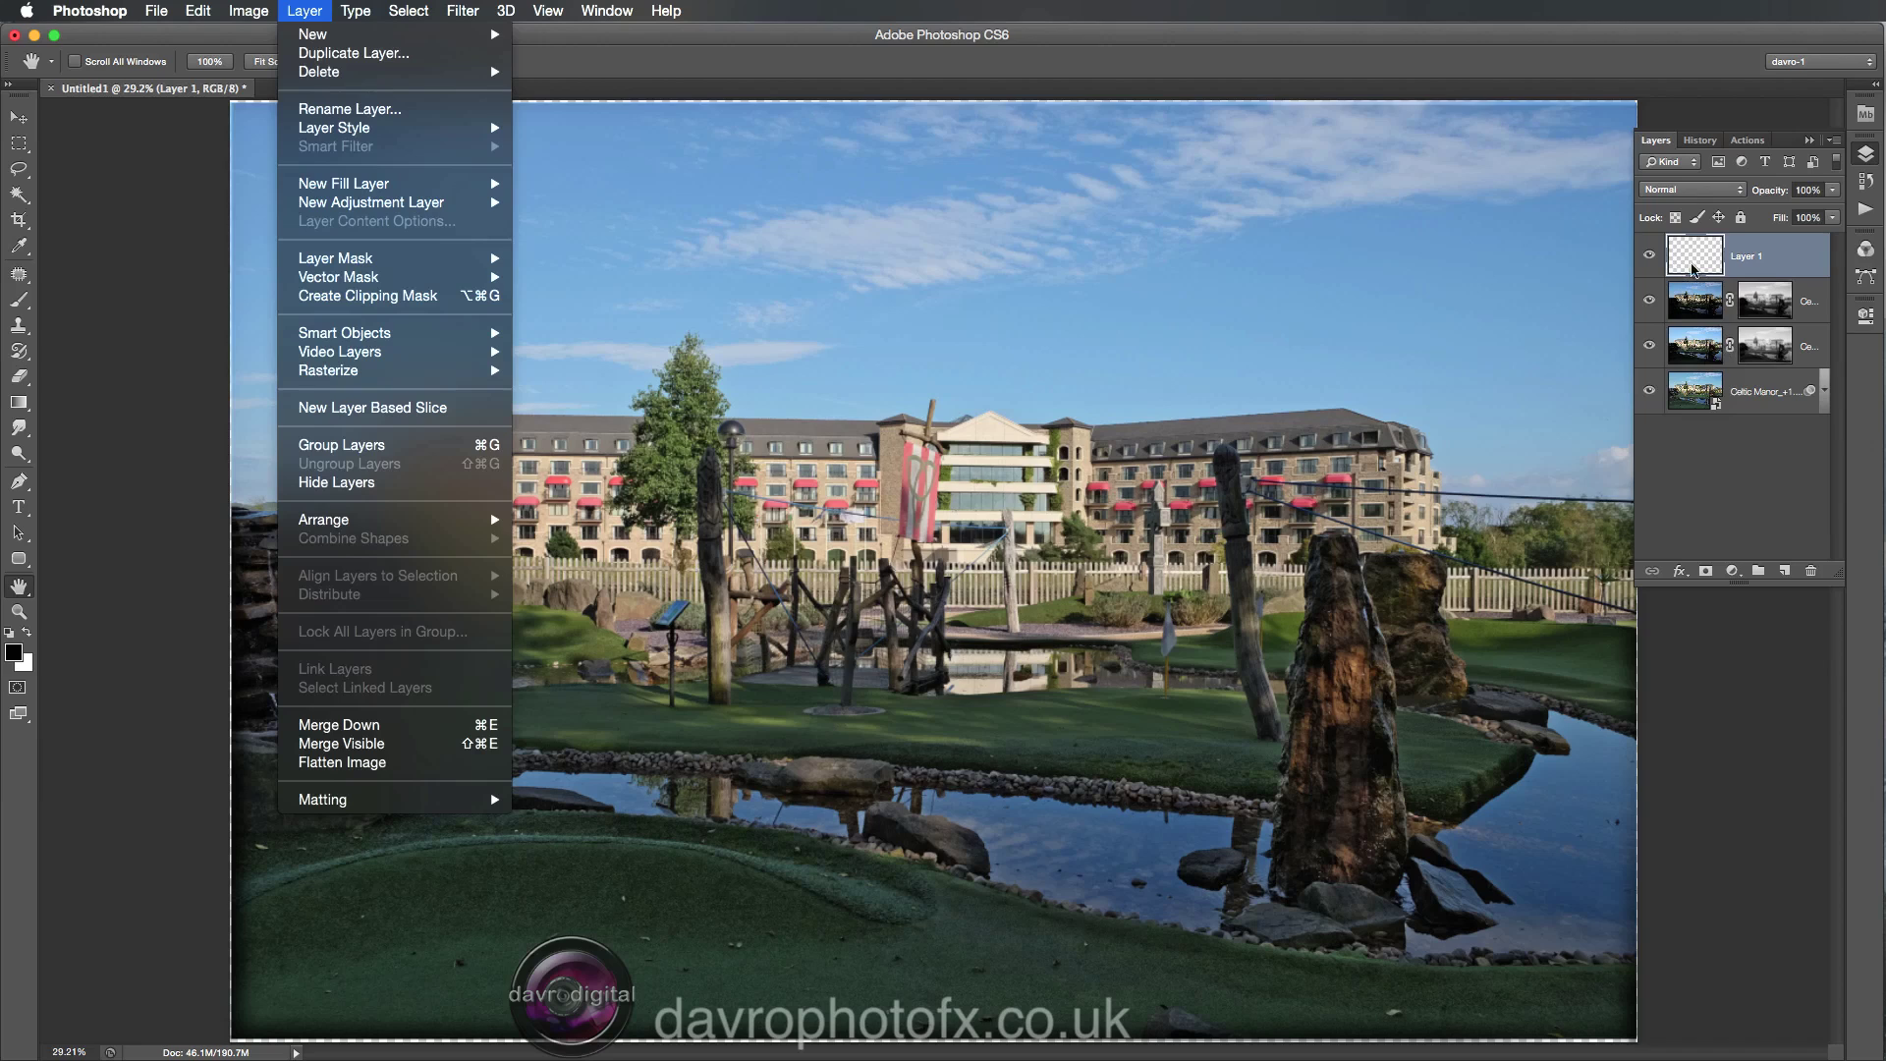
pyautogui.keyDown('alt'); pyautogui.click(441, 744); pyautogui.keyUp('alt')
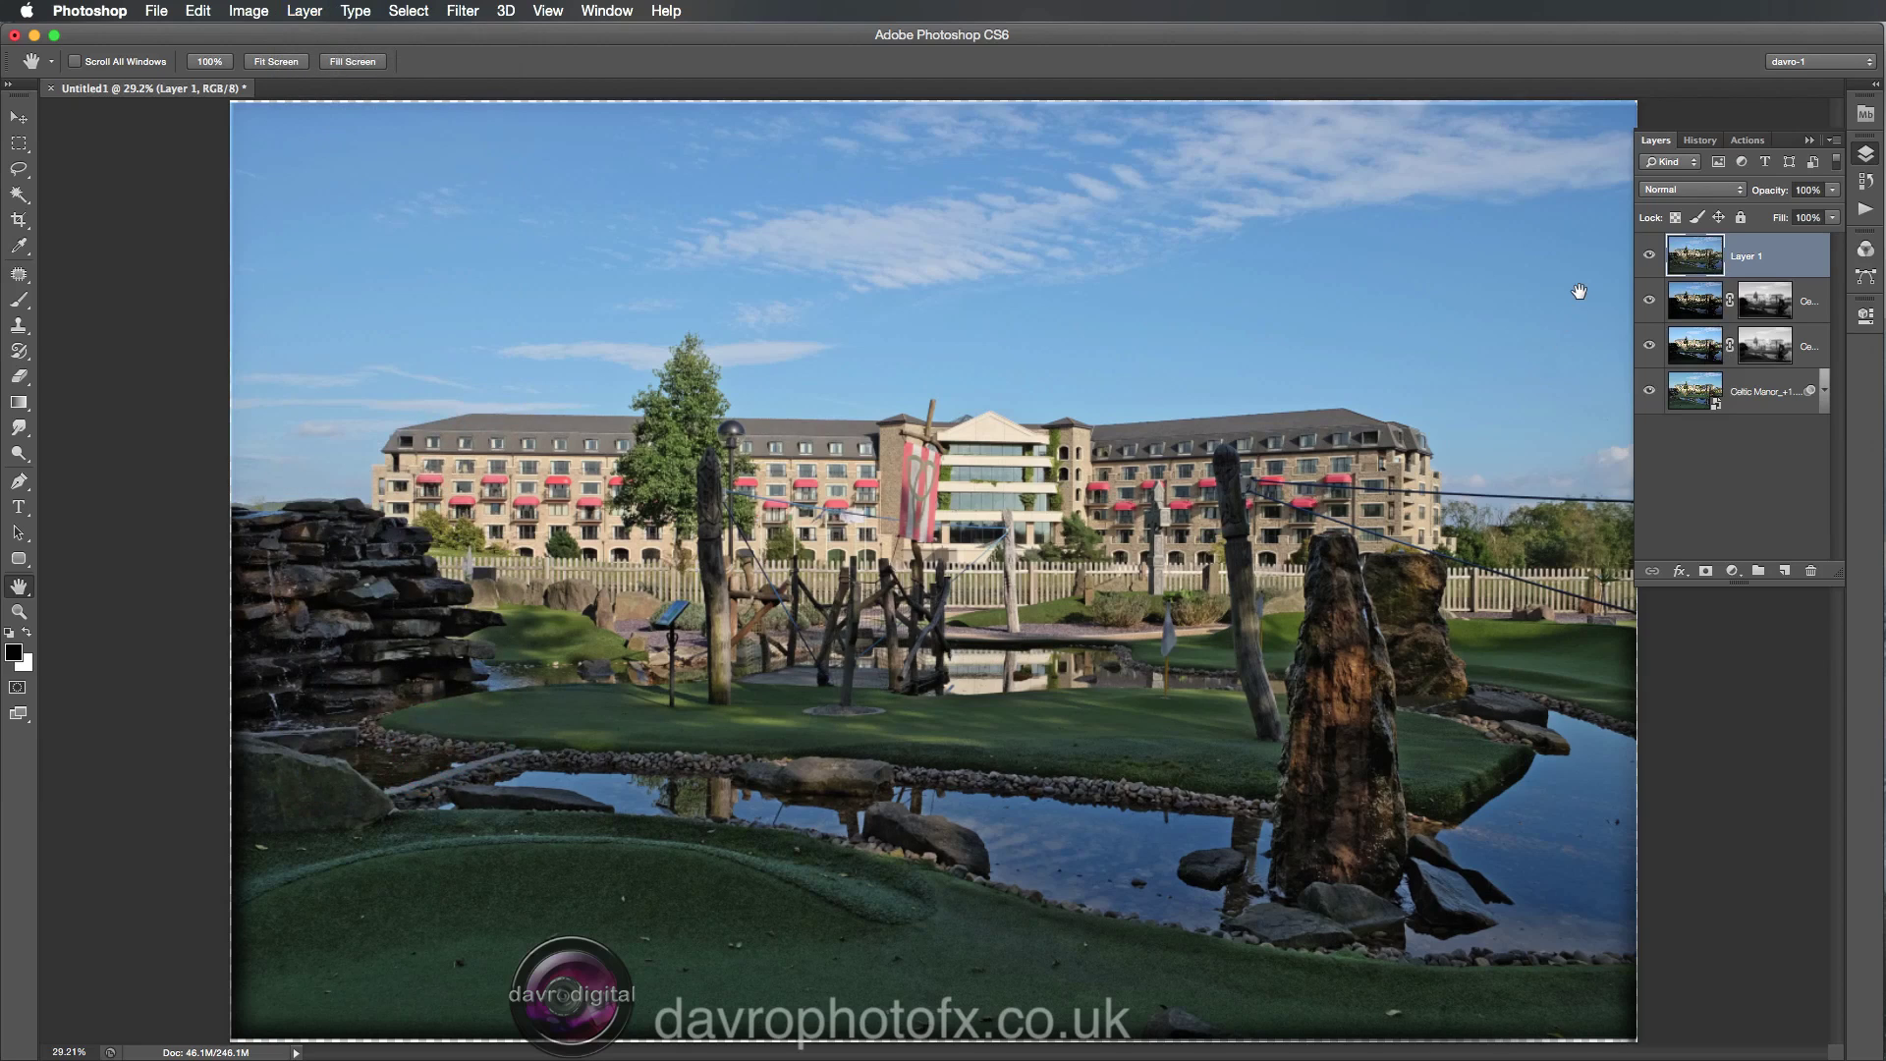
# Start a Match Color adjustment on the merged layer, comparing Neutralize off and on, then keep it enabled with Fade at 33.
pyautogui.click(241, 14)
pyautogui.moveTo(290, 71)
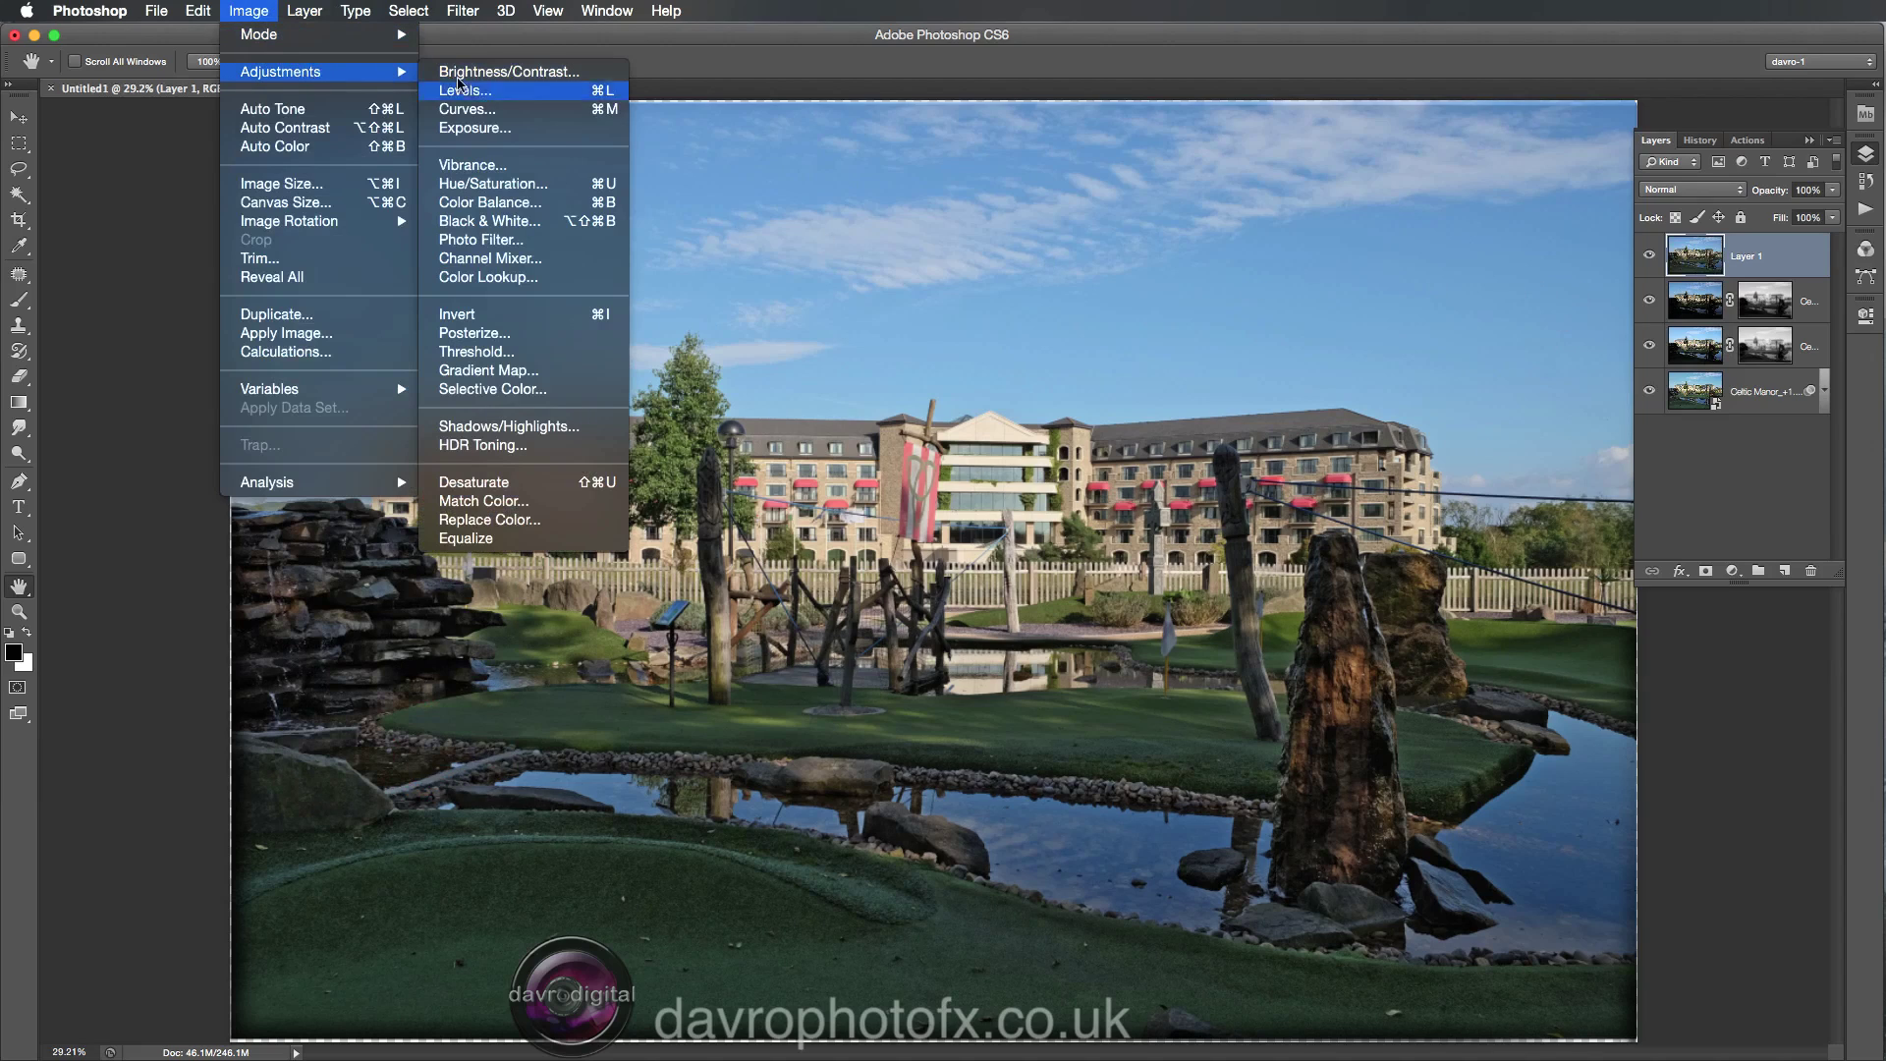
pyautogui.click(520, 502)
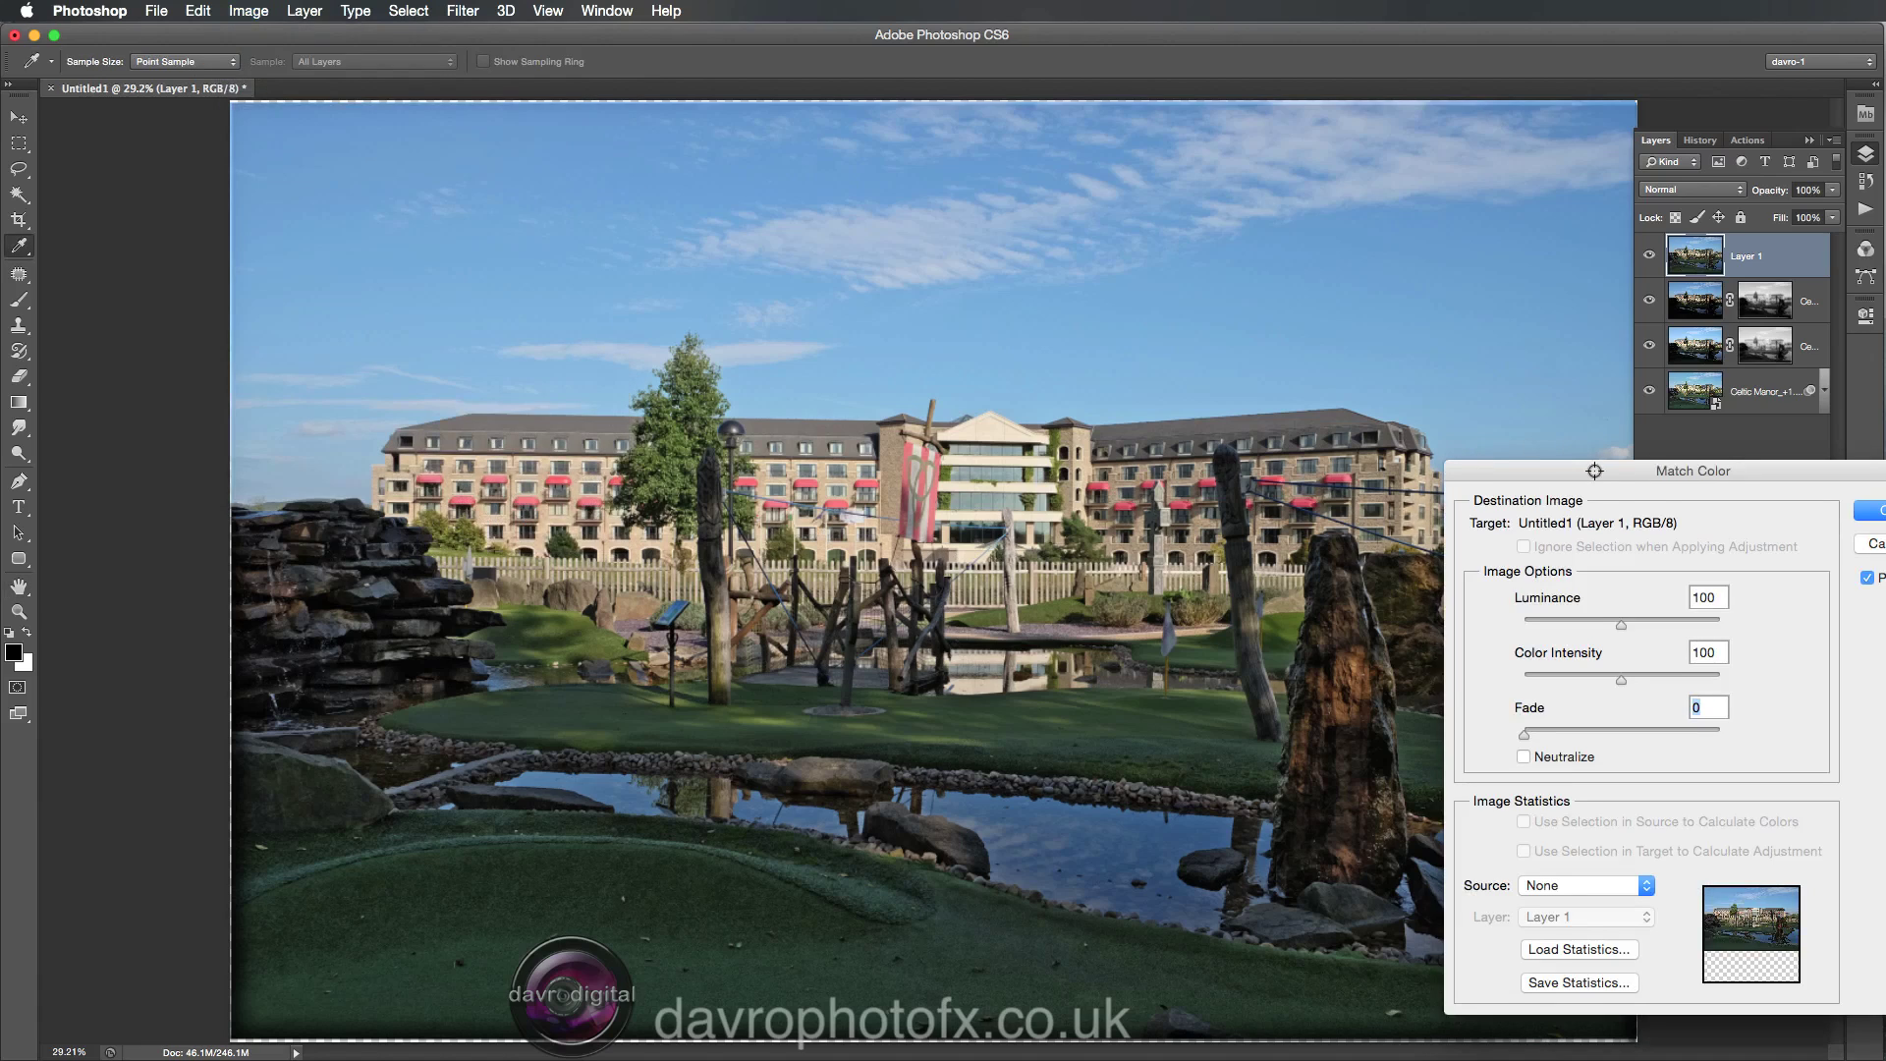
pyautogui.moveTo(1601, 472)
pyautogui.mouseDown()
pyautogui.moveTo(1550, 487)
pyautogui.moveTo(1605, 451)
pyautogui.mouseUp()
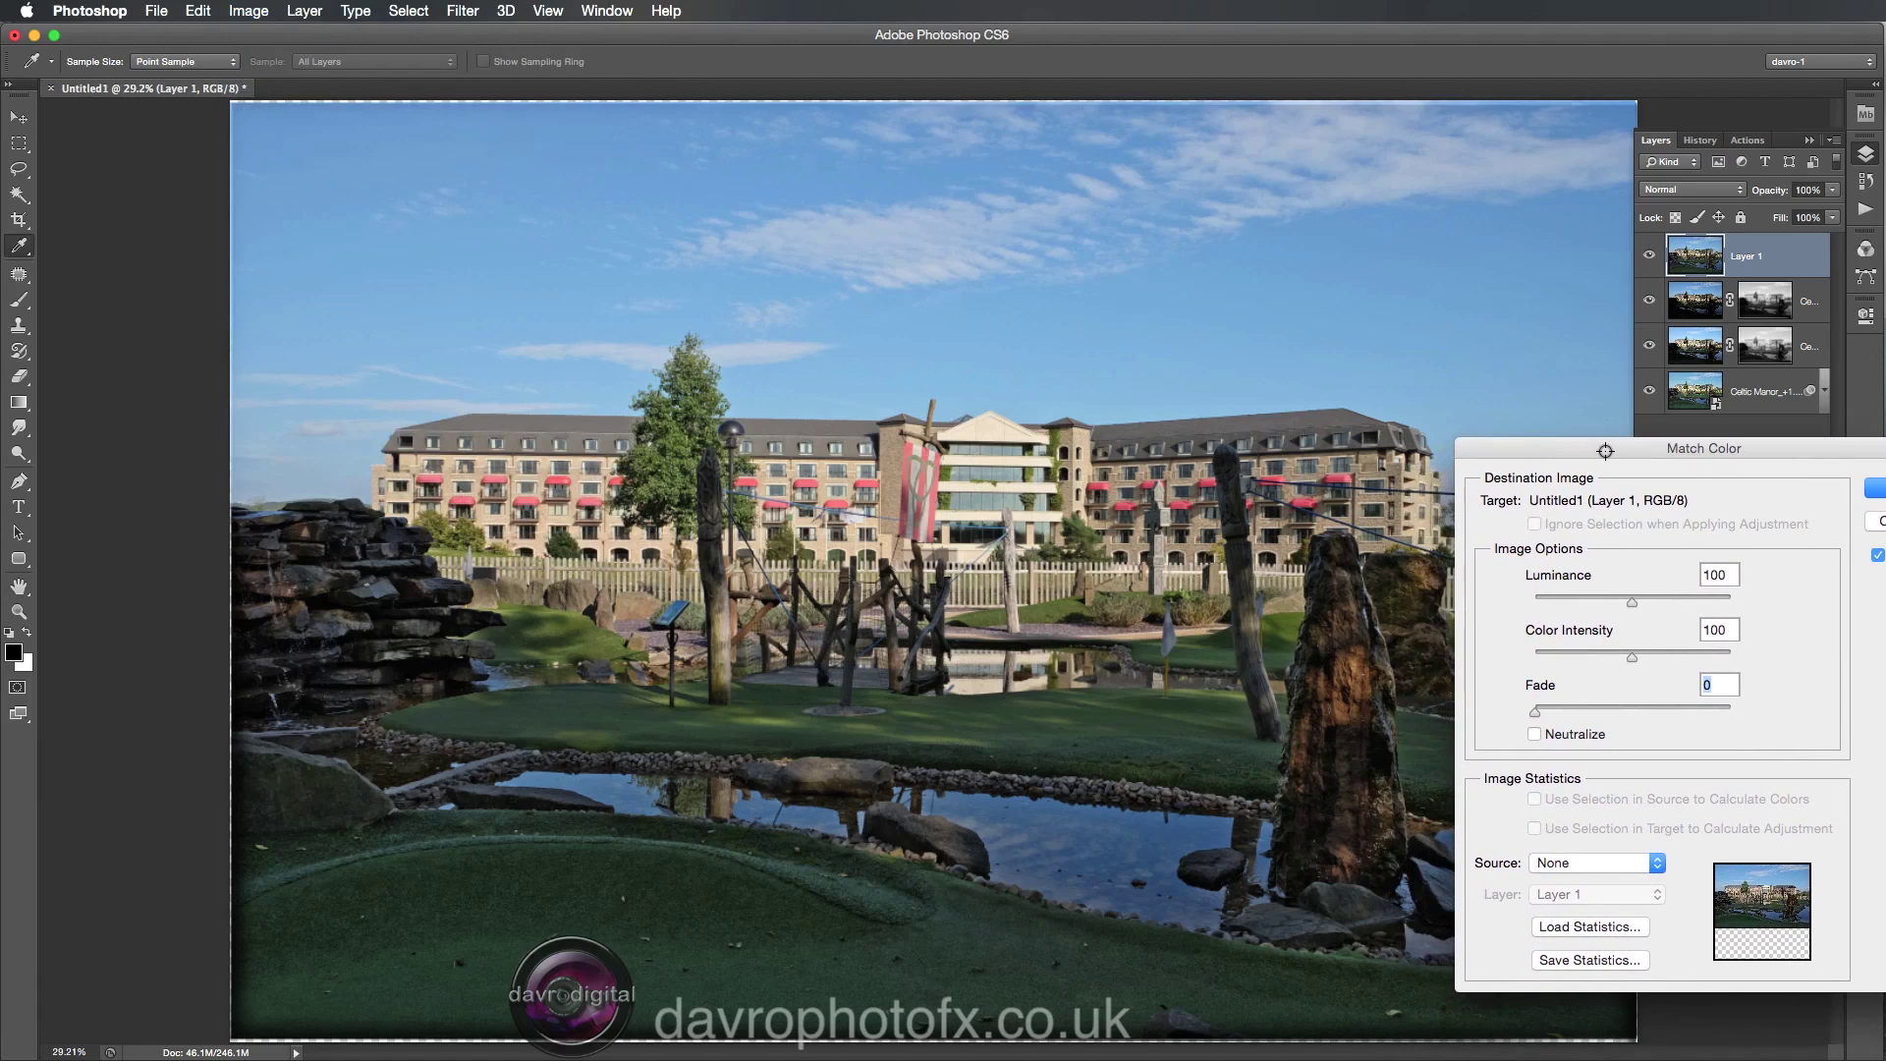
pyautogui.click(1534, 735)
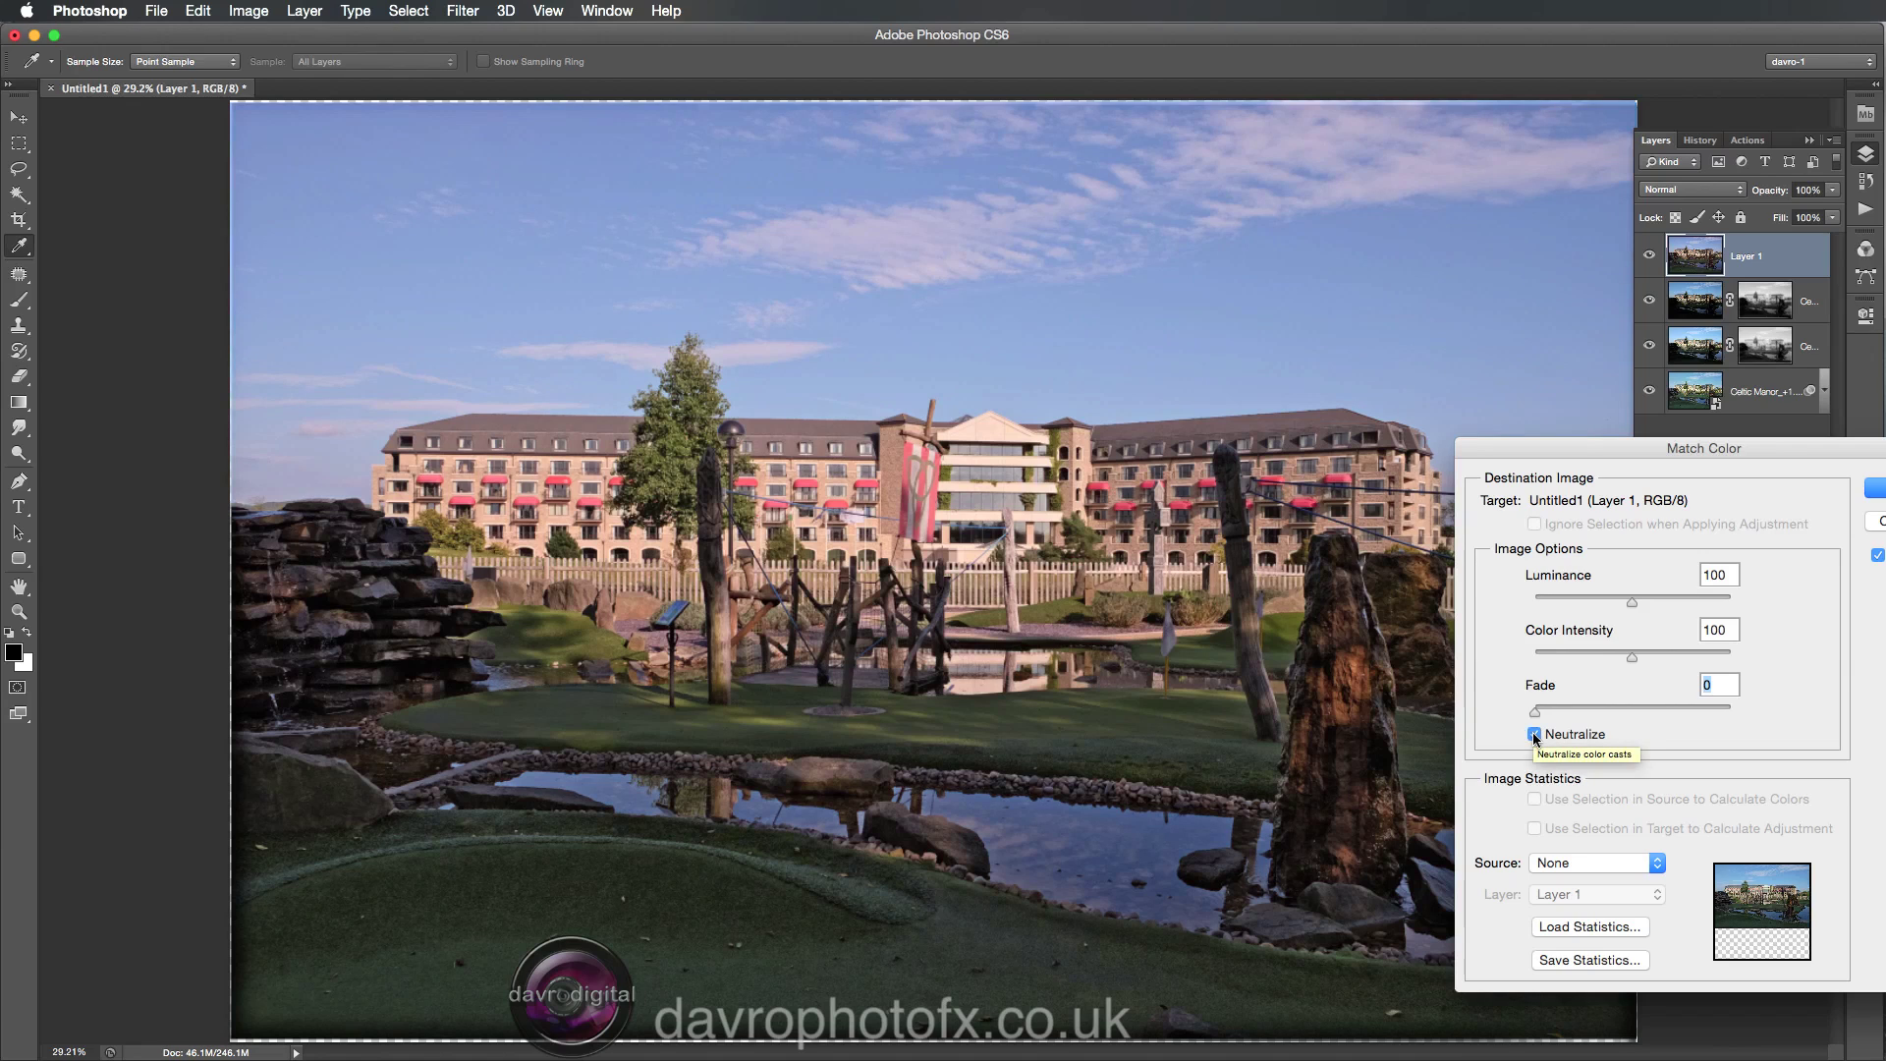
pyautogui.click(1534, 734)
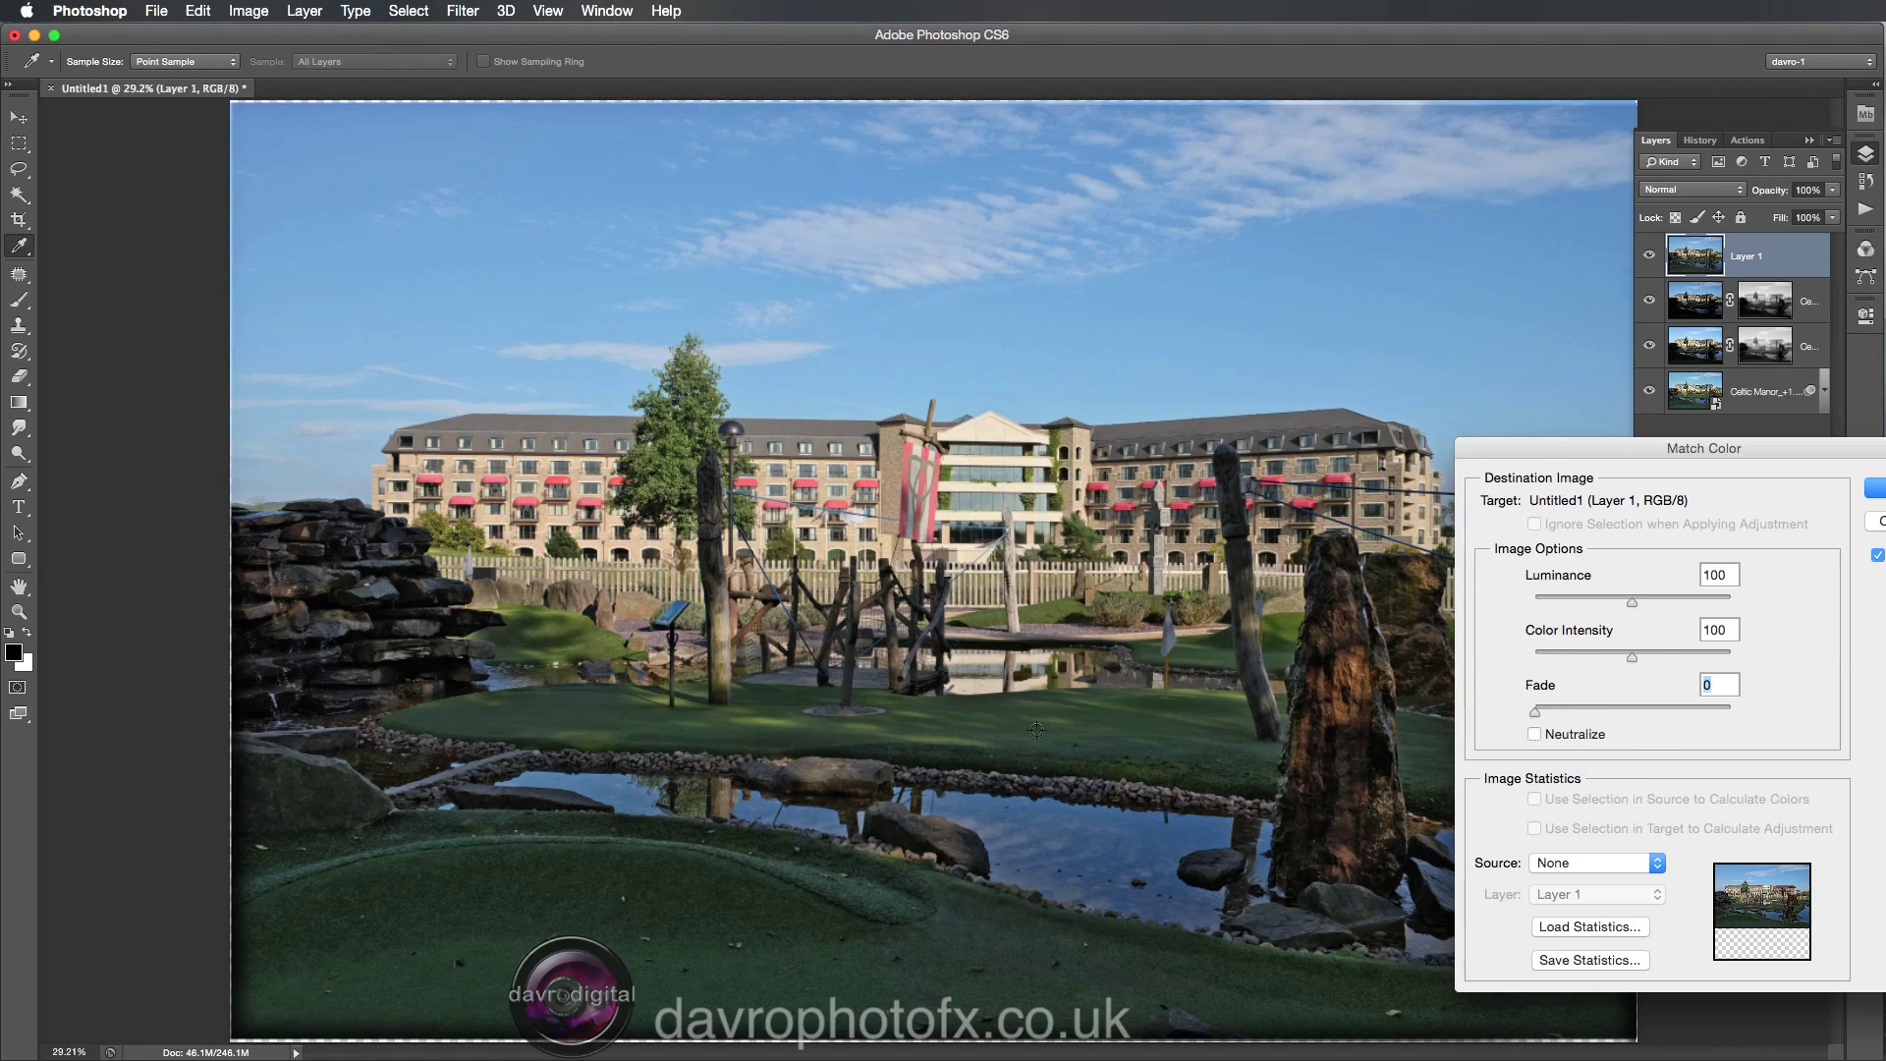
pyautogui.click(1534, 735)
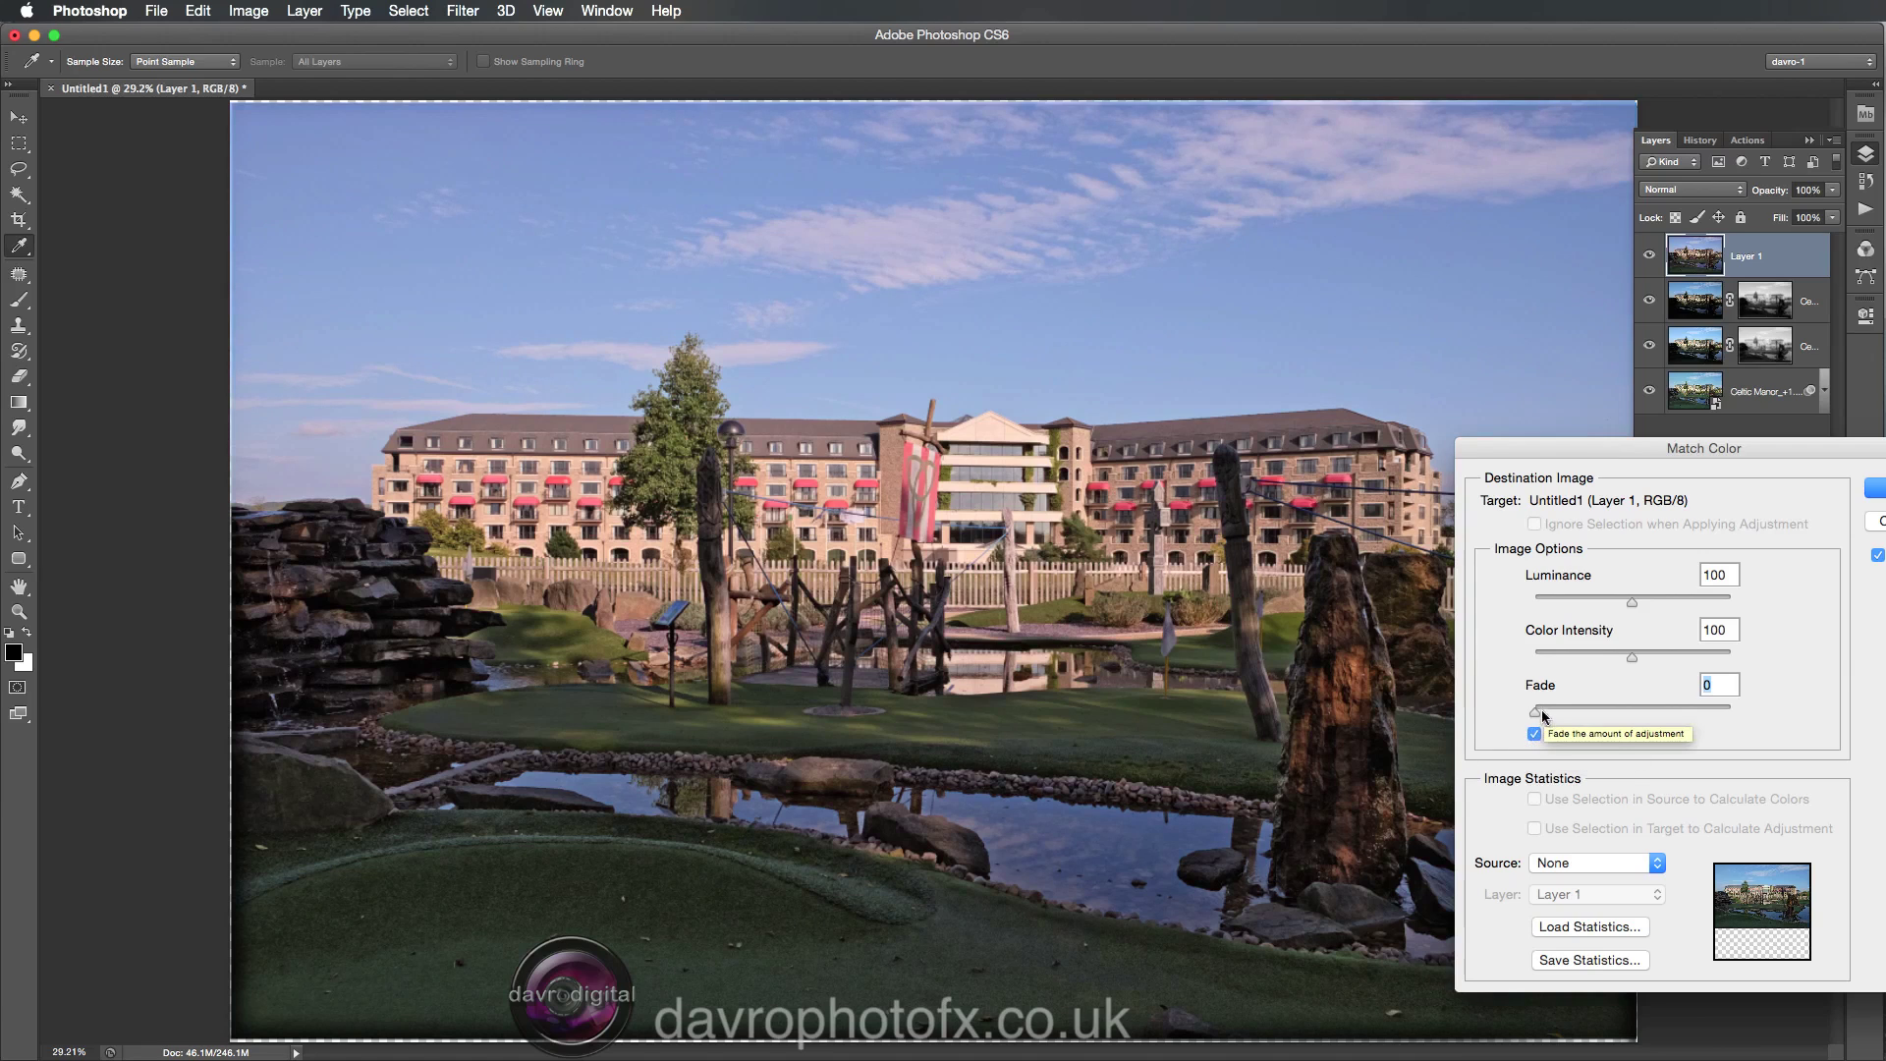
pyautogui.moveTo(1532, 709); pyautogui.dragTo(1601, 711)
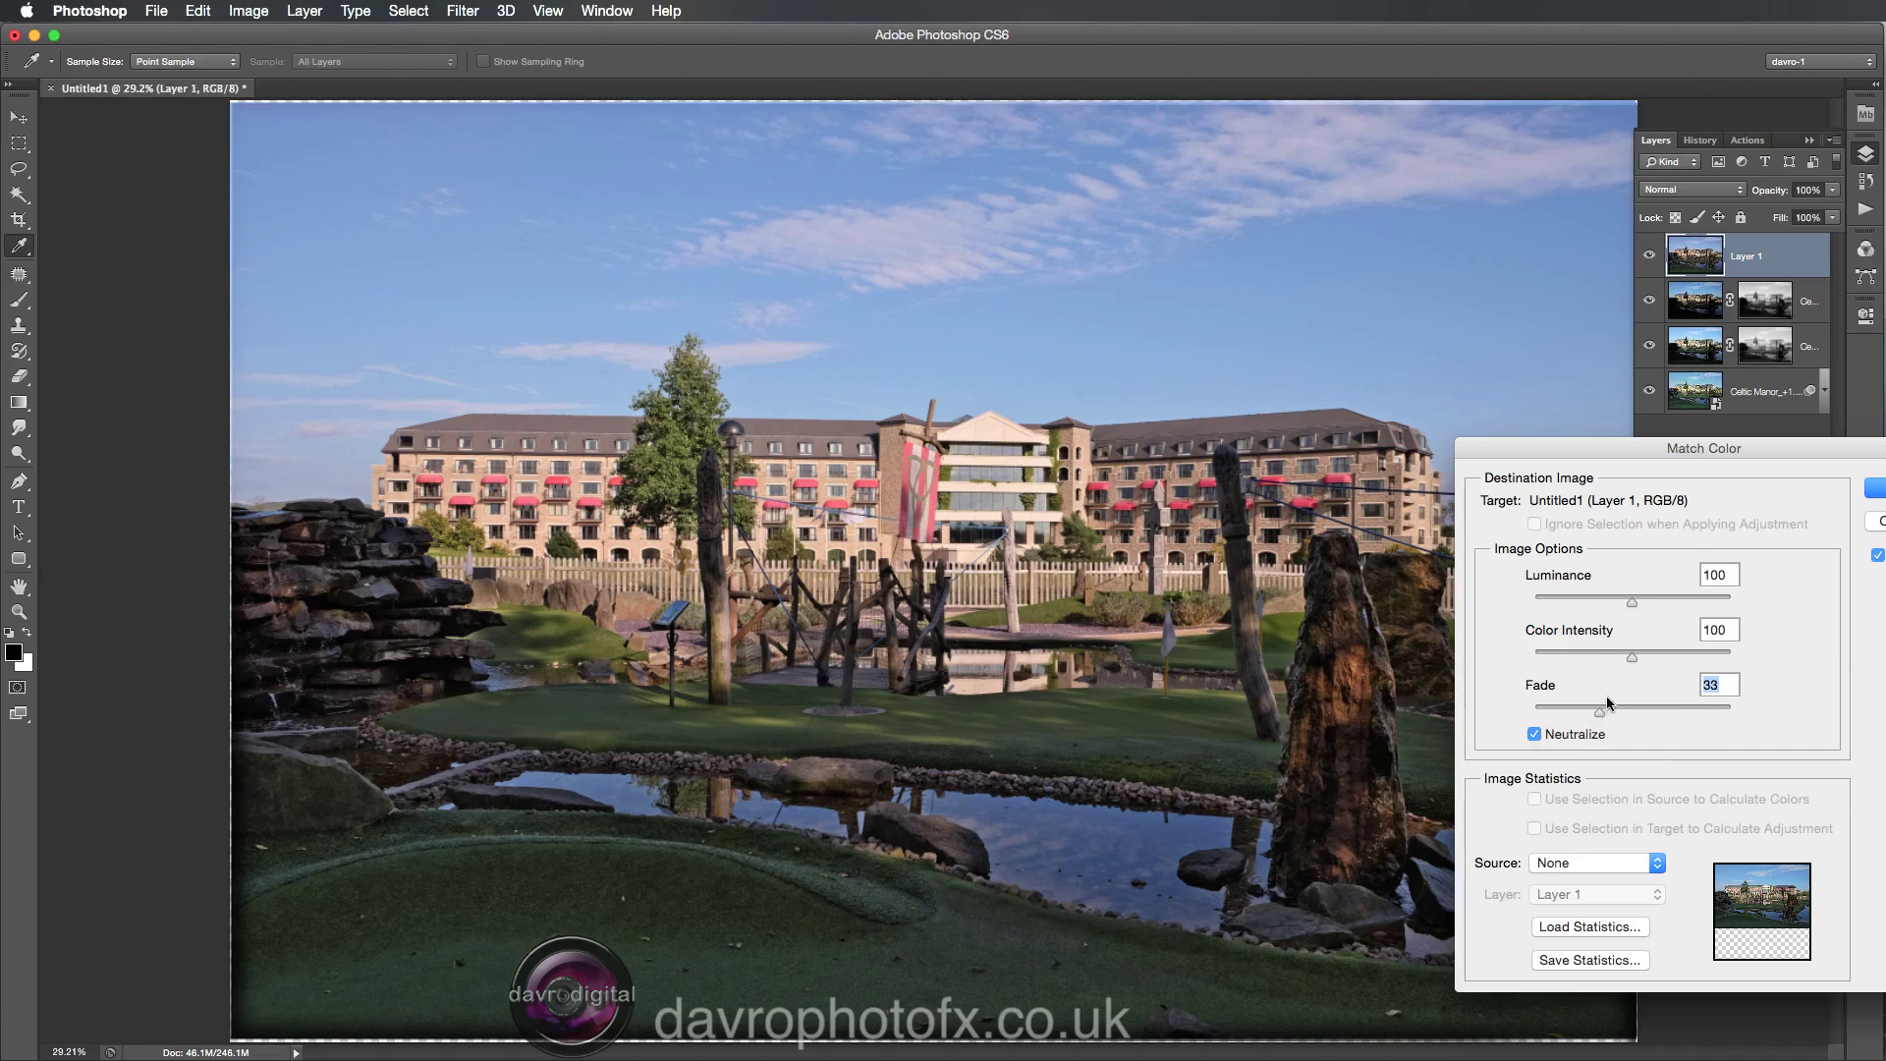
# Set Color Intensity to 128 and Luminance to 137, compare the image without the preview, and apply the Match Color adjustment.
pyautogui.moveTo(1635, 654); pyautogui.dragTo(1669, 654)
pyautogui.moveTo(1631, 598); pyautogui.dragTo(1670, 606)
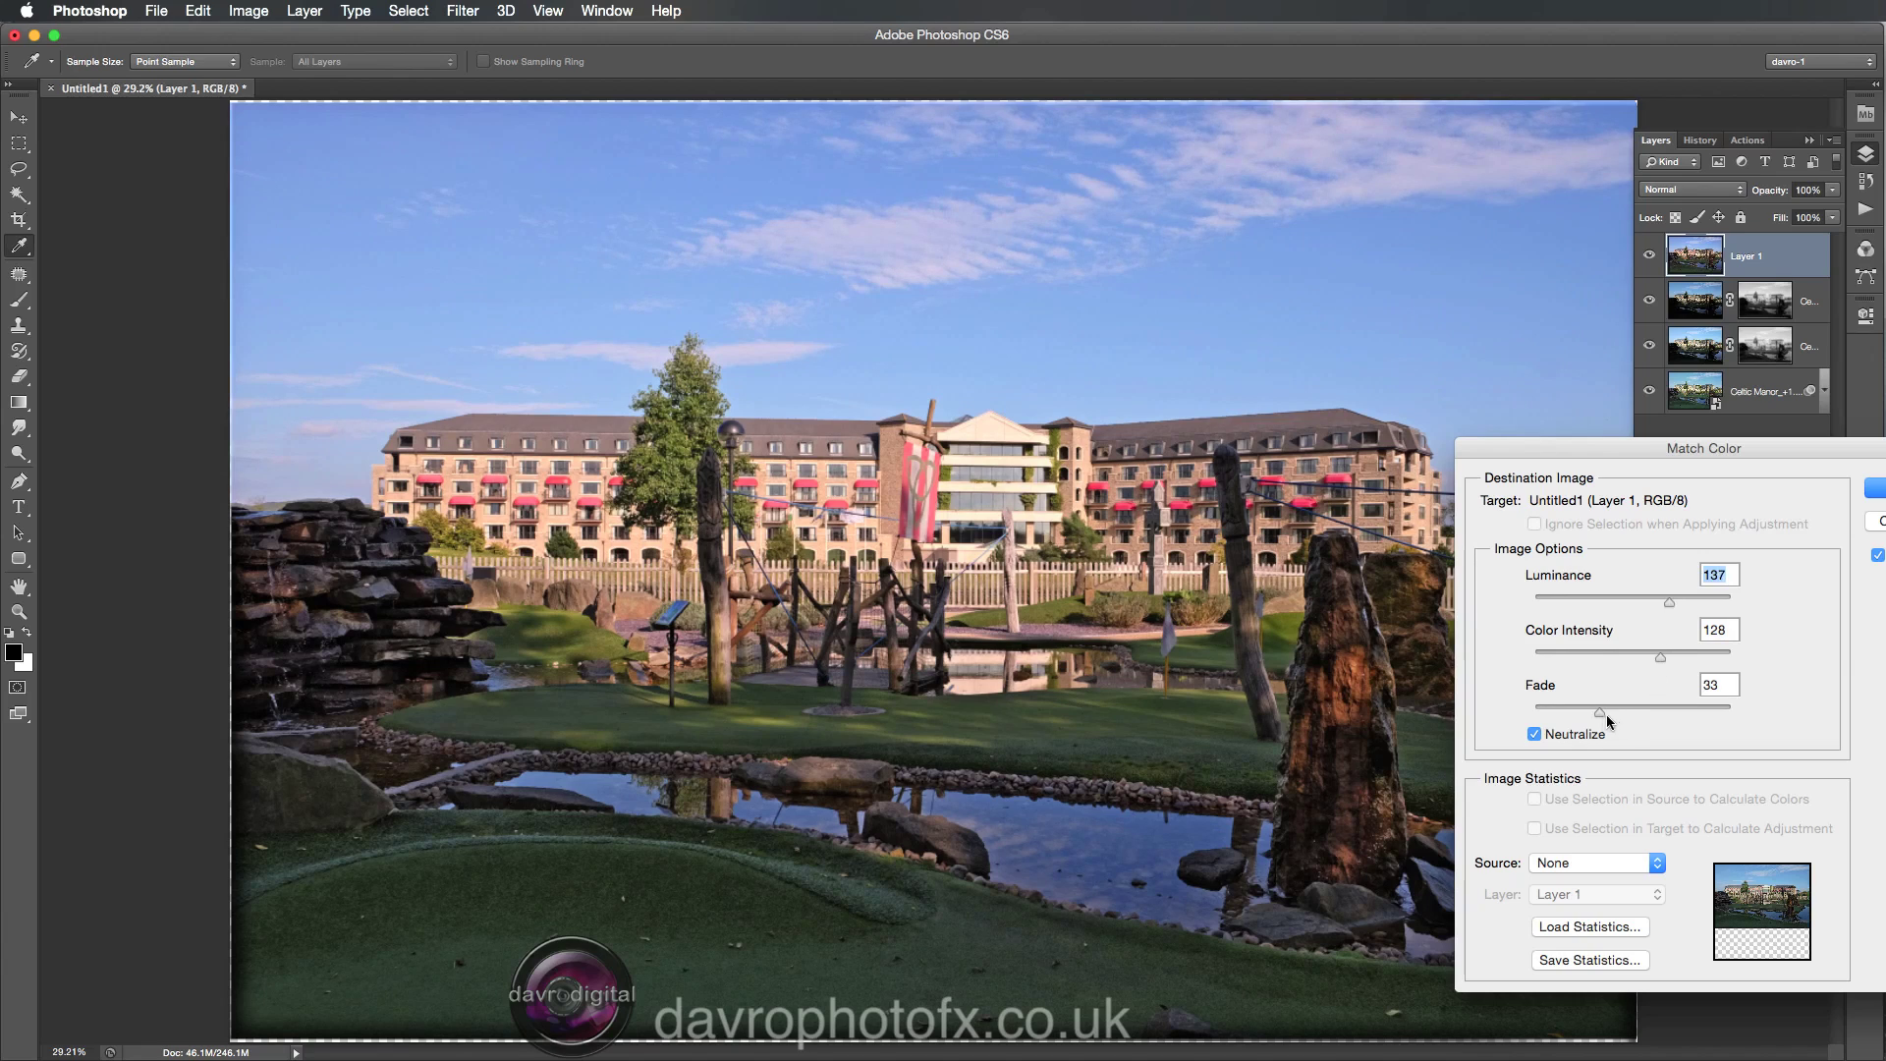
pyautogui.moveTo(1600, 712)
pyautogui.mouseDown()
pyautogui.moveTo(1554, 709)
pyautogui.moveTo(1600, 716)
pyautogui.mouseUp()
pyautogui.click(1877, 555)
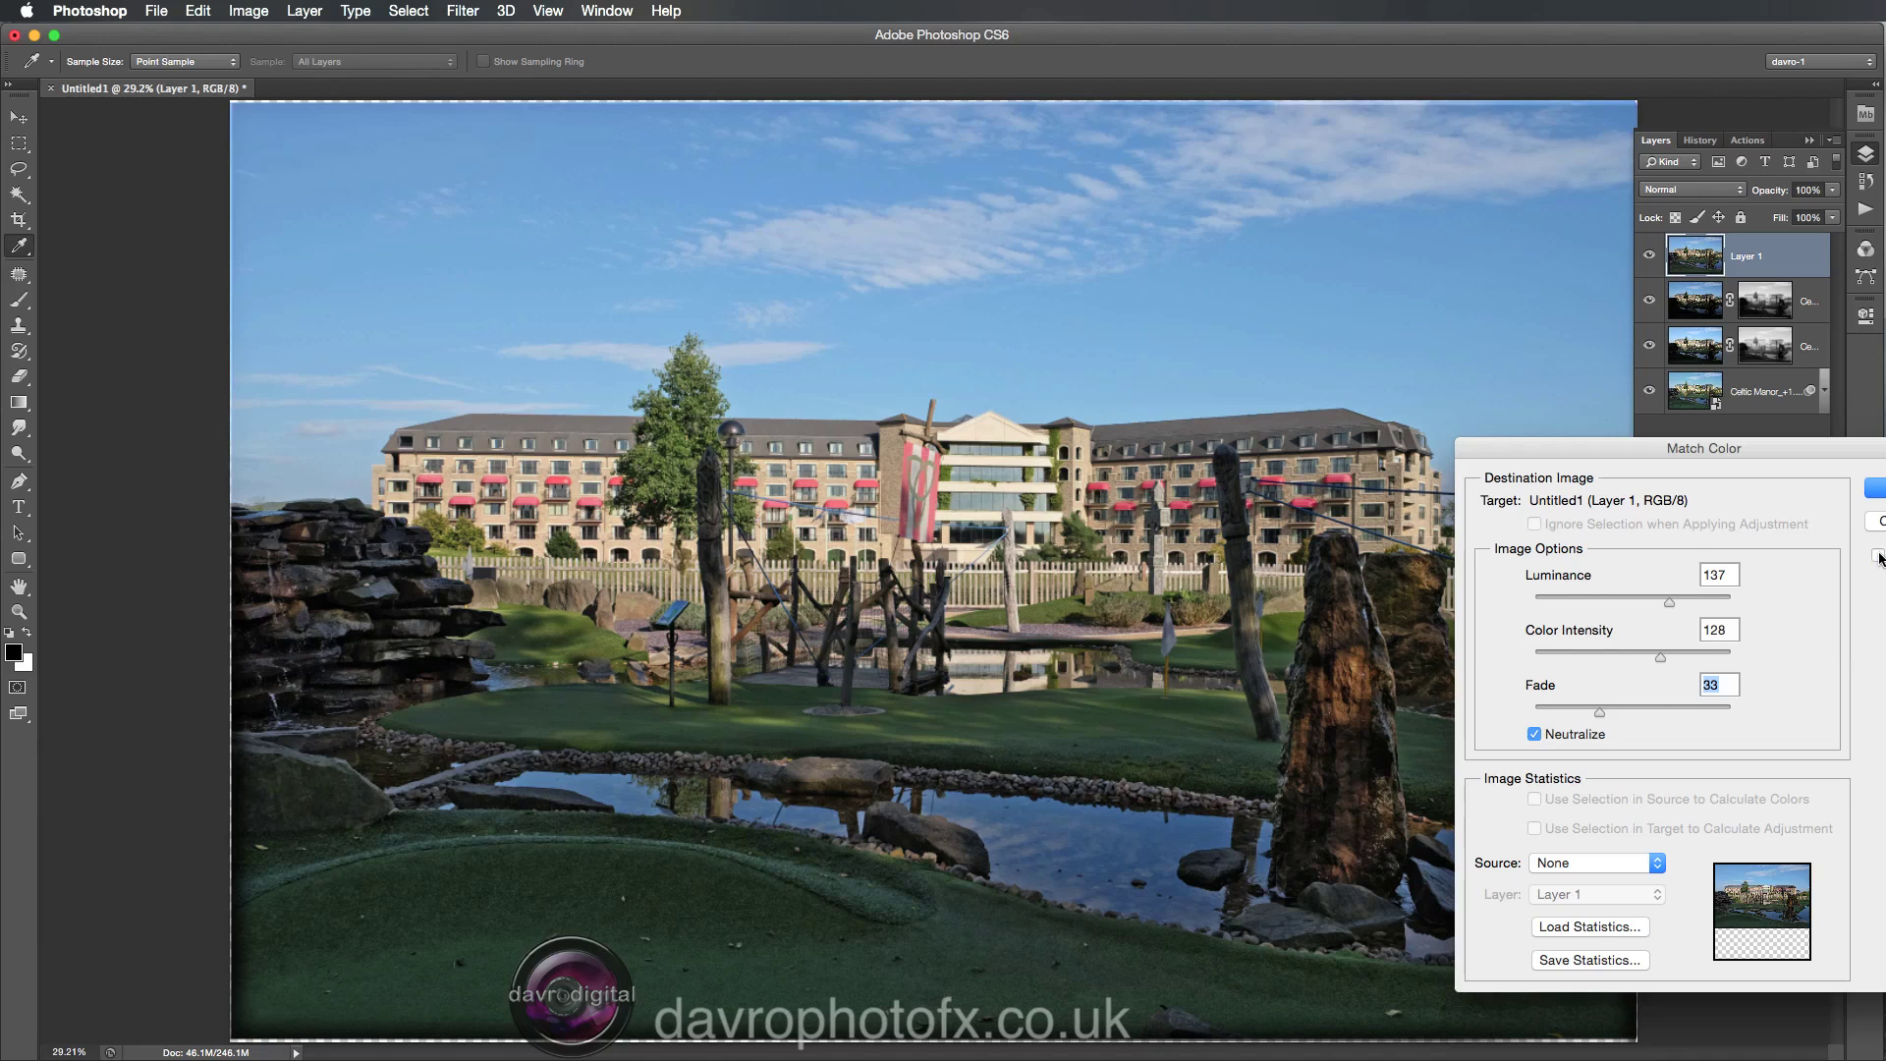
pyautogui.click(1878, 556)
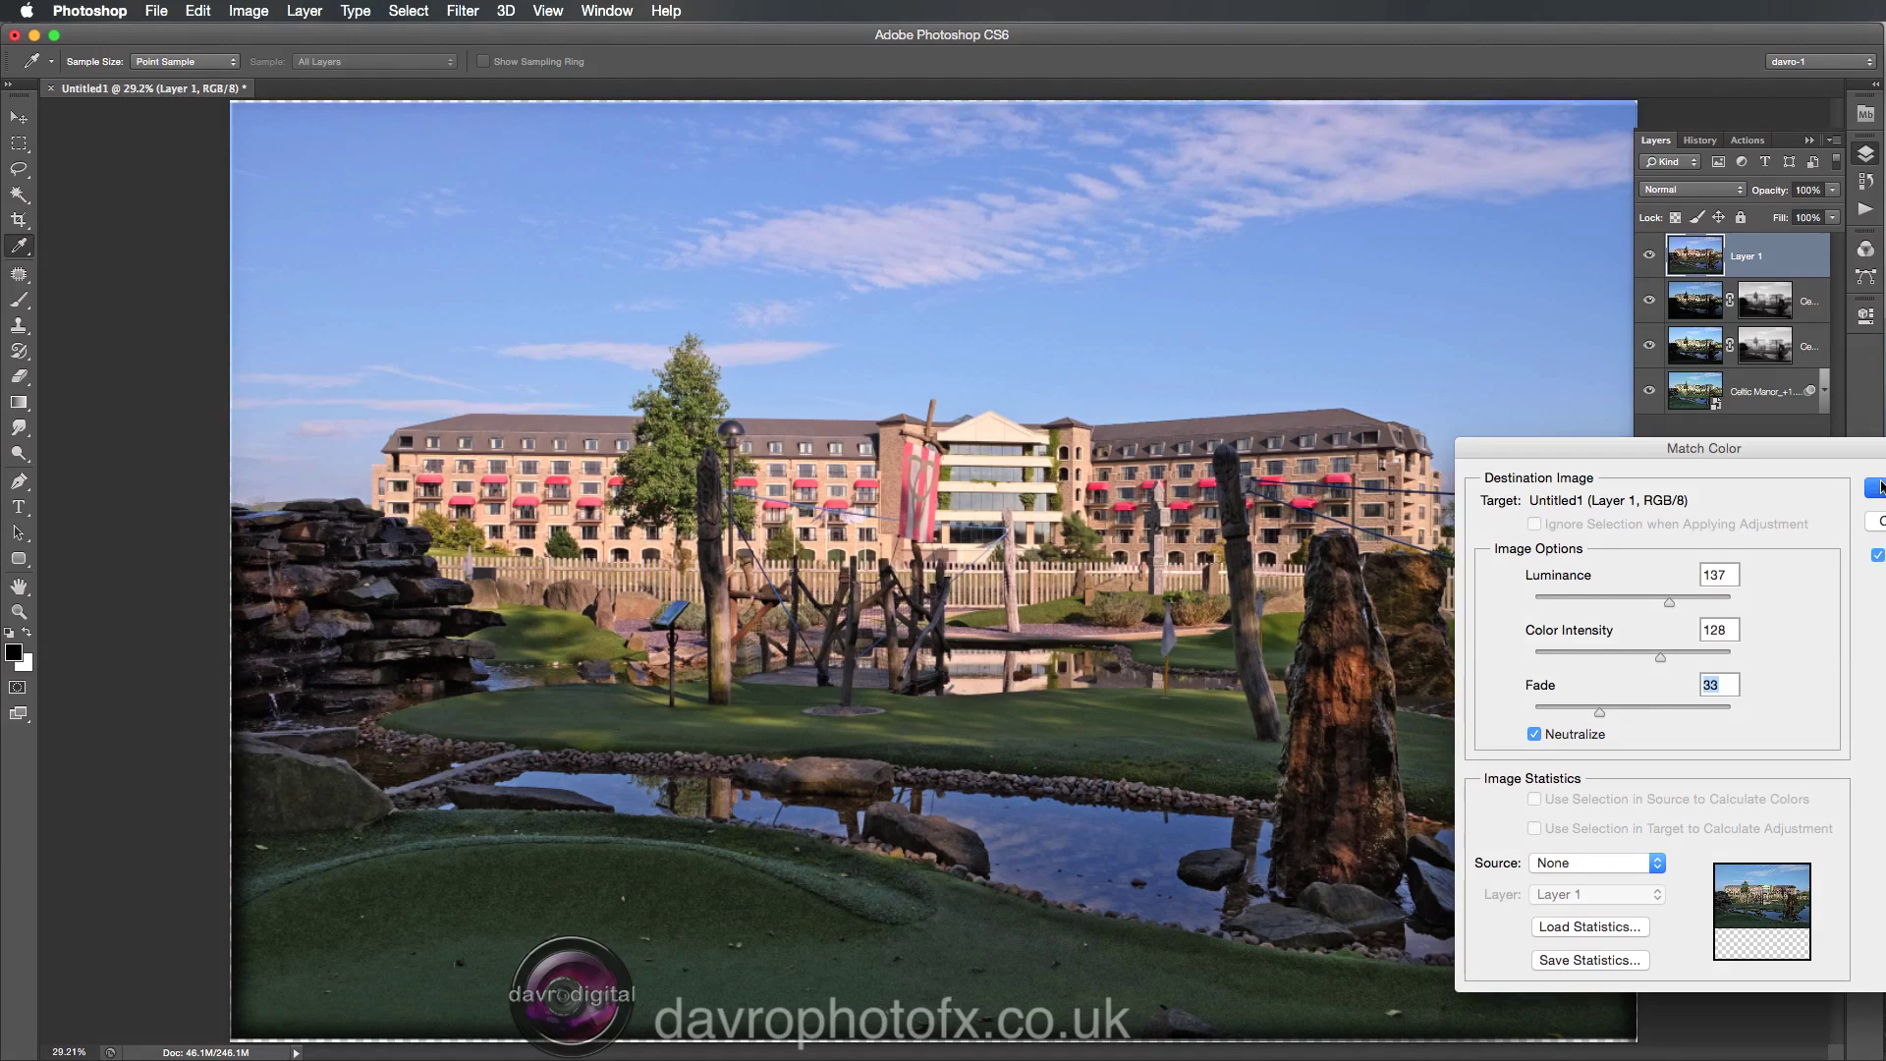
pyautogui.click(1880, 487)
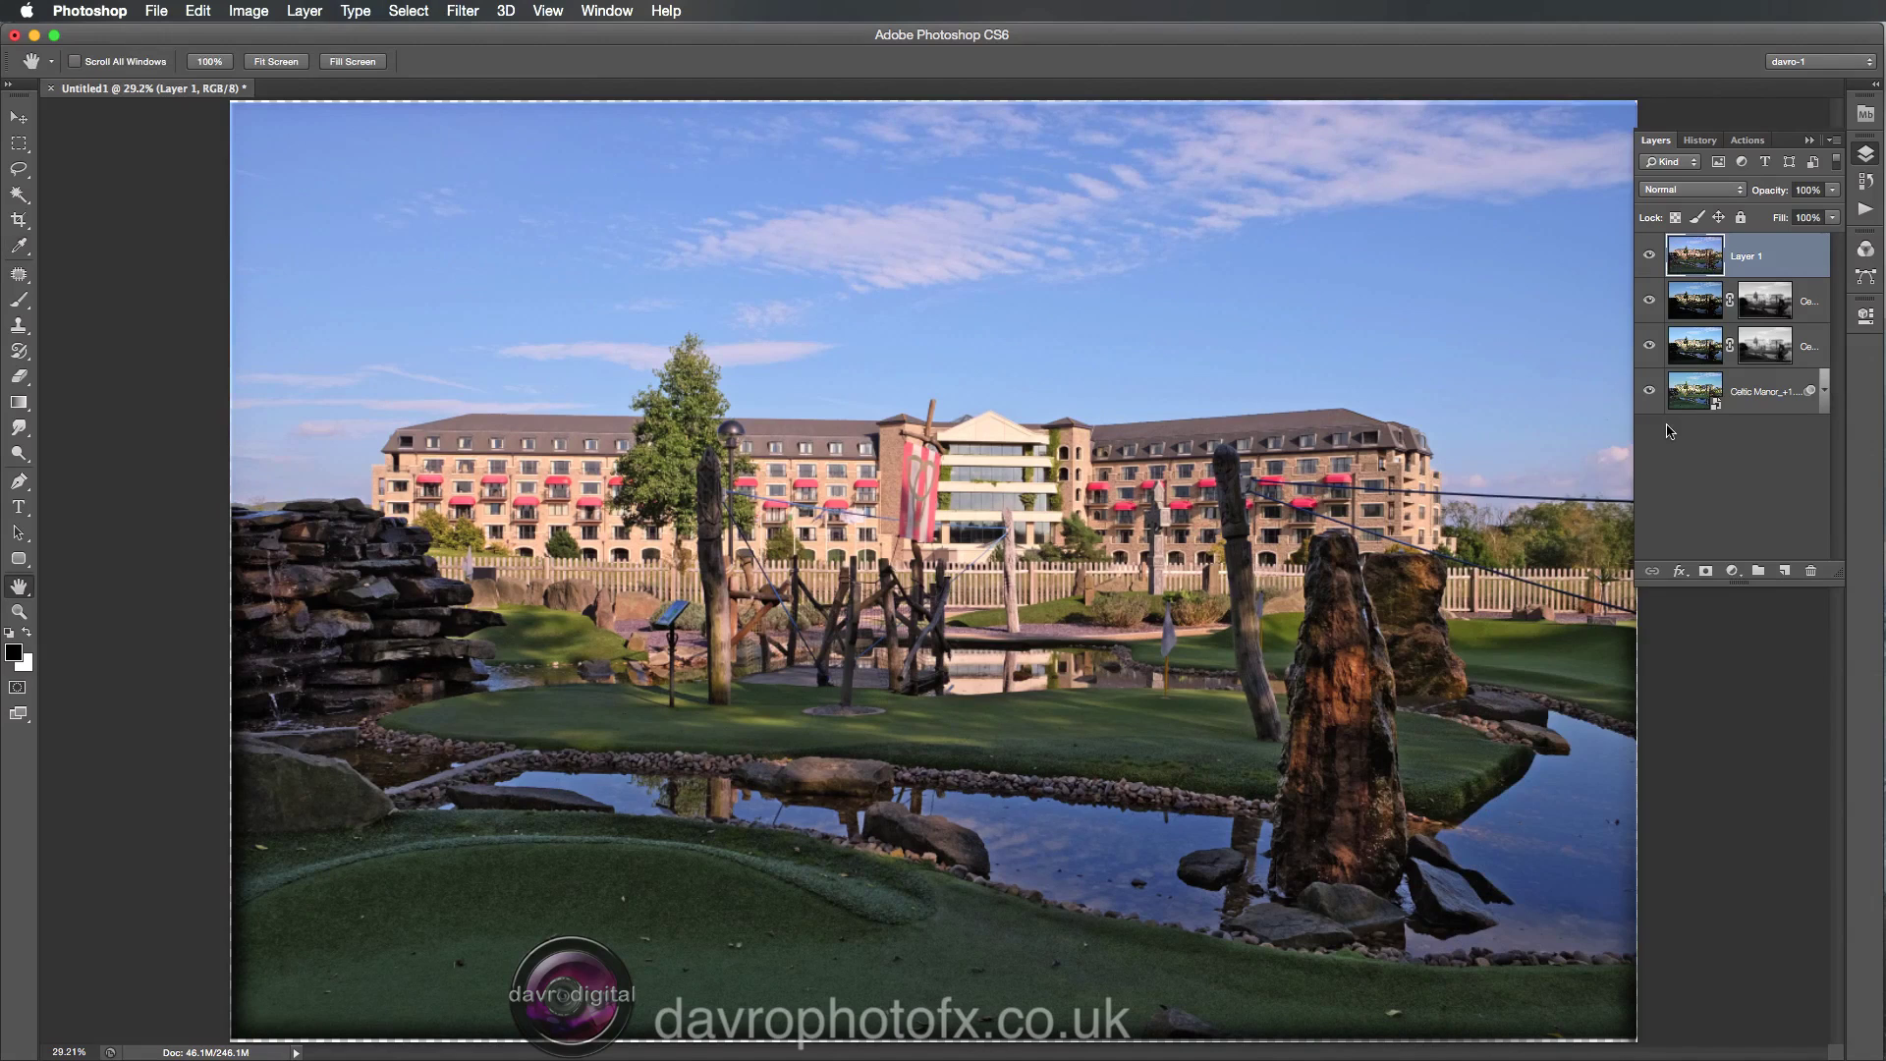
# Straighten the image with the Crop tool's Straighten option, using the lamp post beside the tree as the vertical reference.
pyautogui.press('super+0')
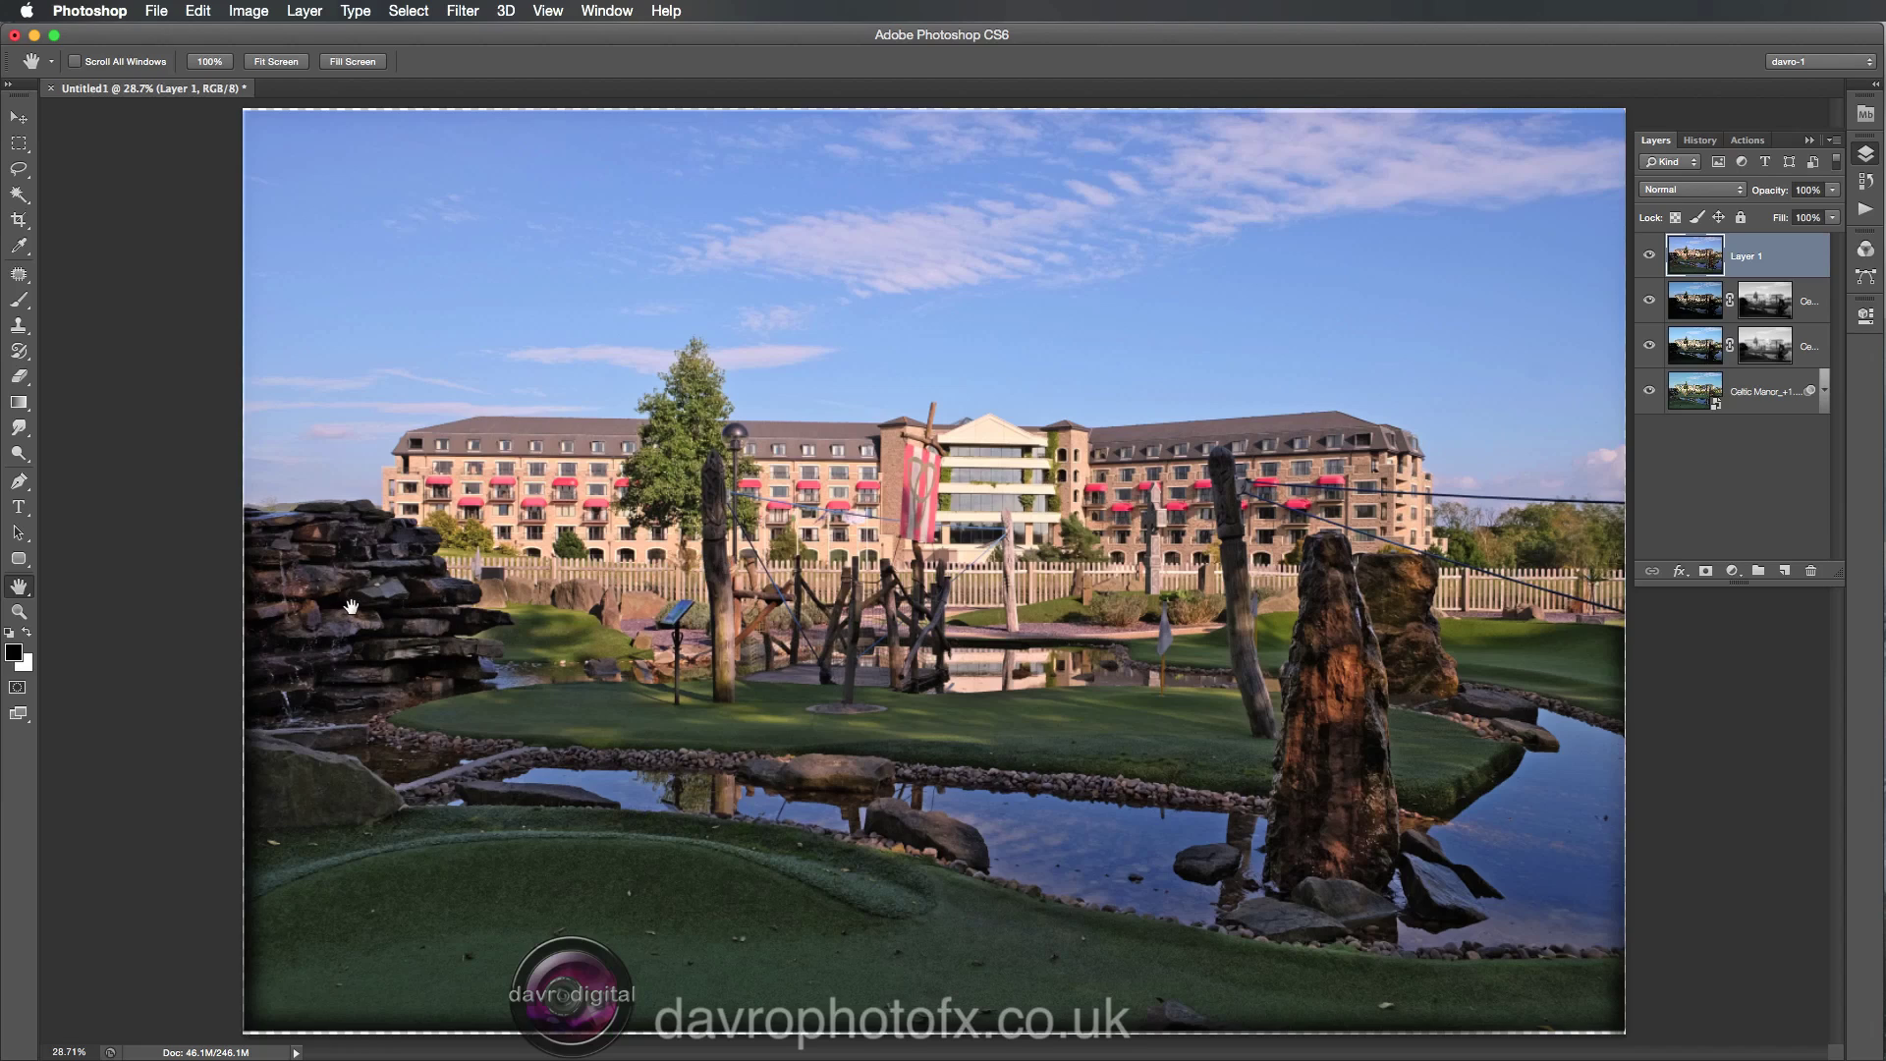
pyautogui.press('c')
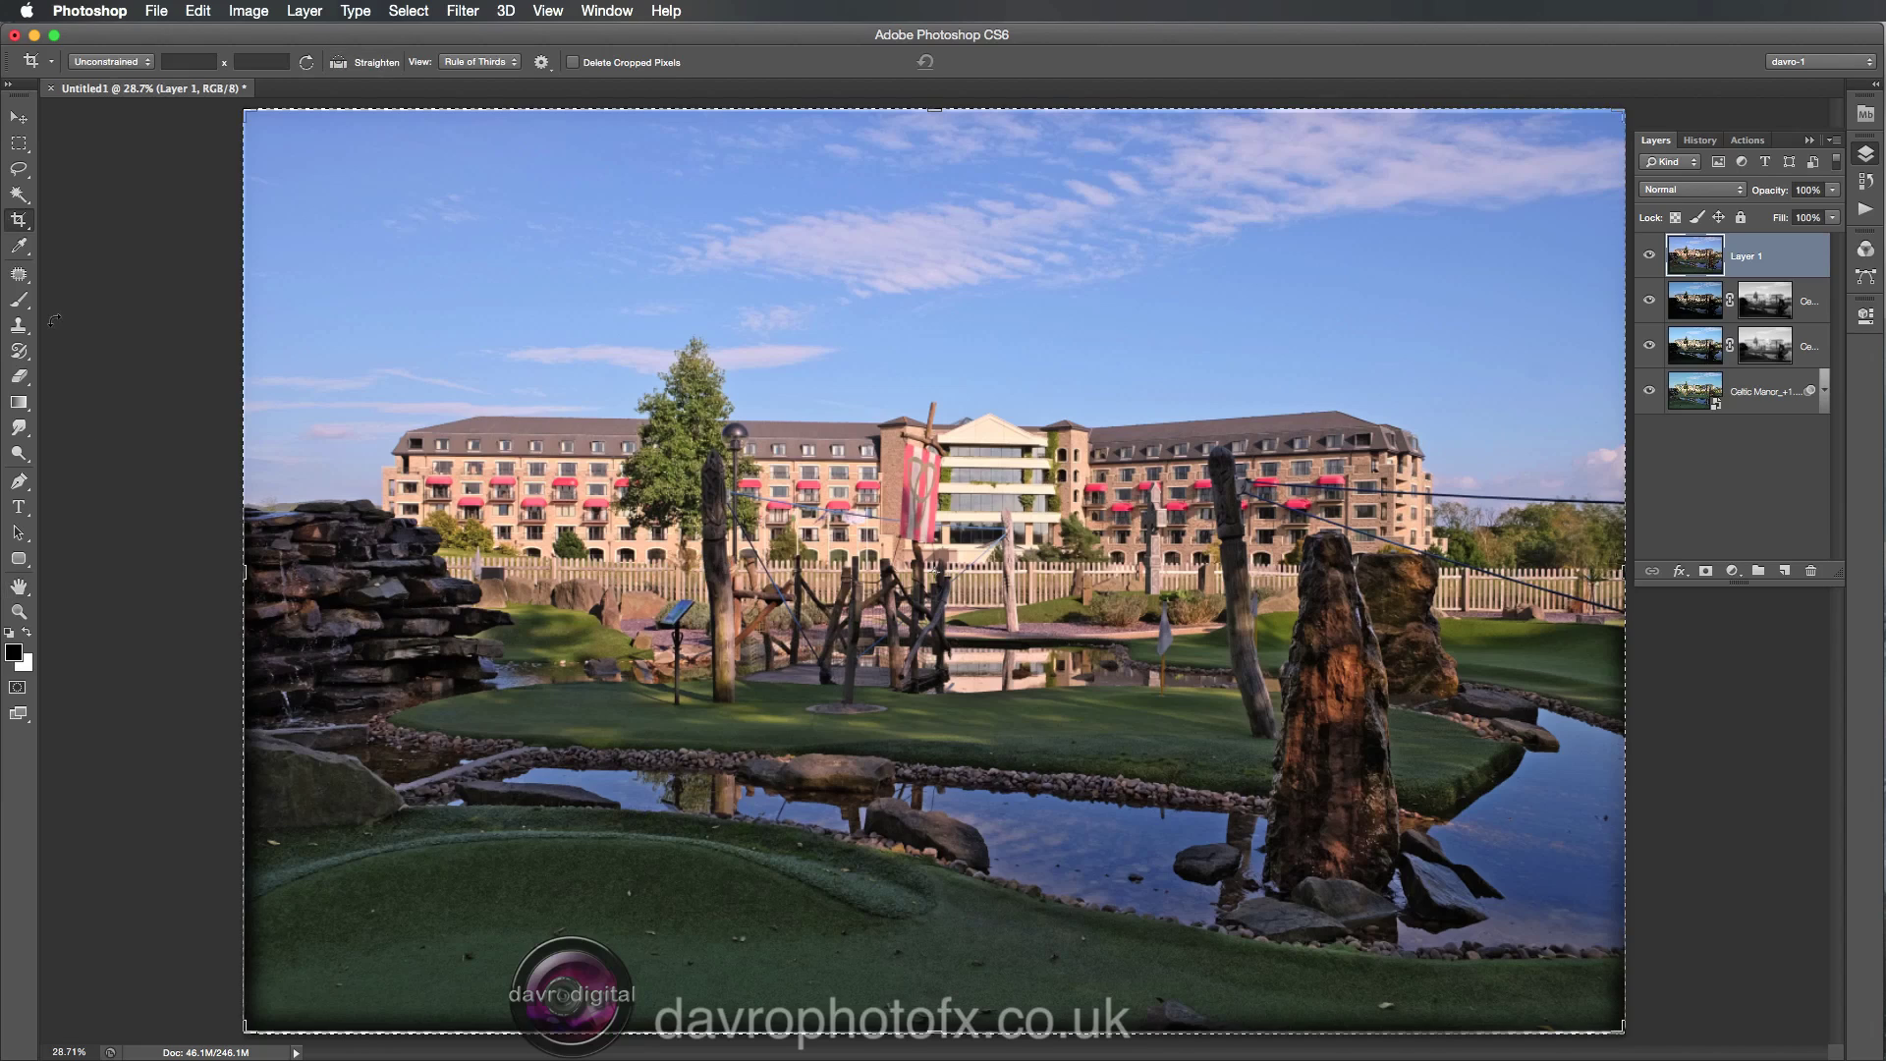
pyautogui.click(340, 65)
pyautogui.moveTo(726, 458); pyautogui.dragTo(728, 460)
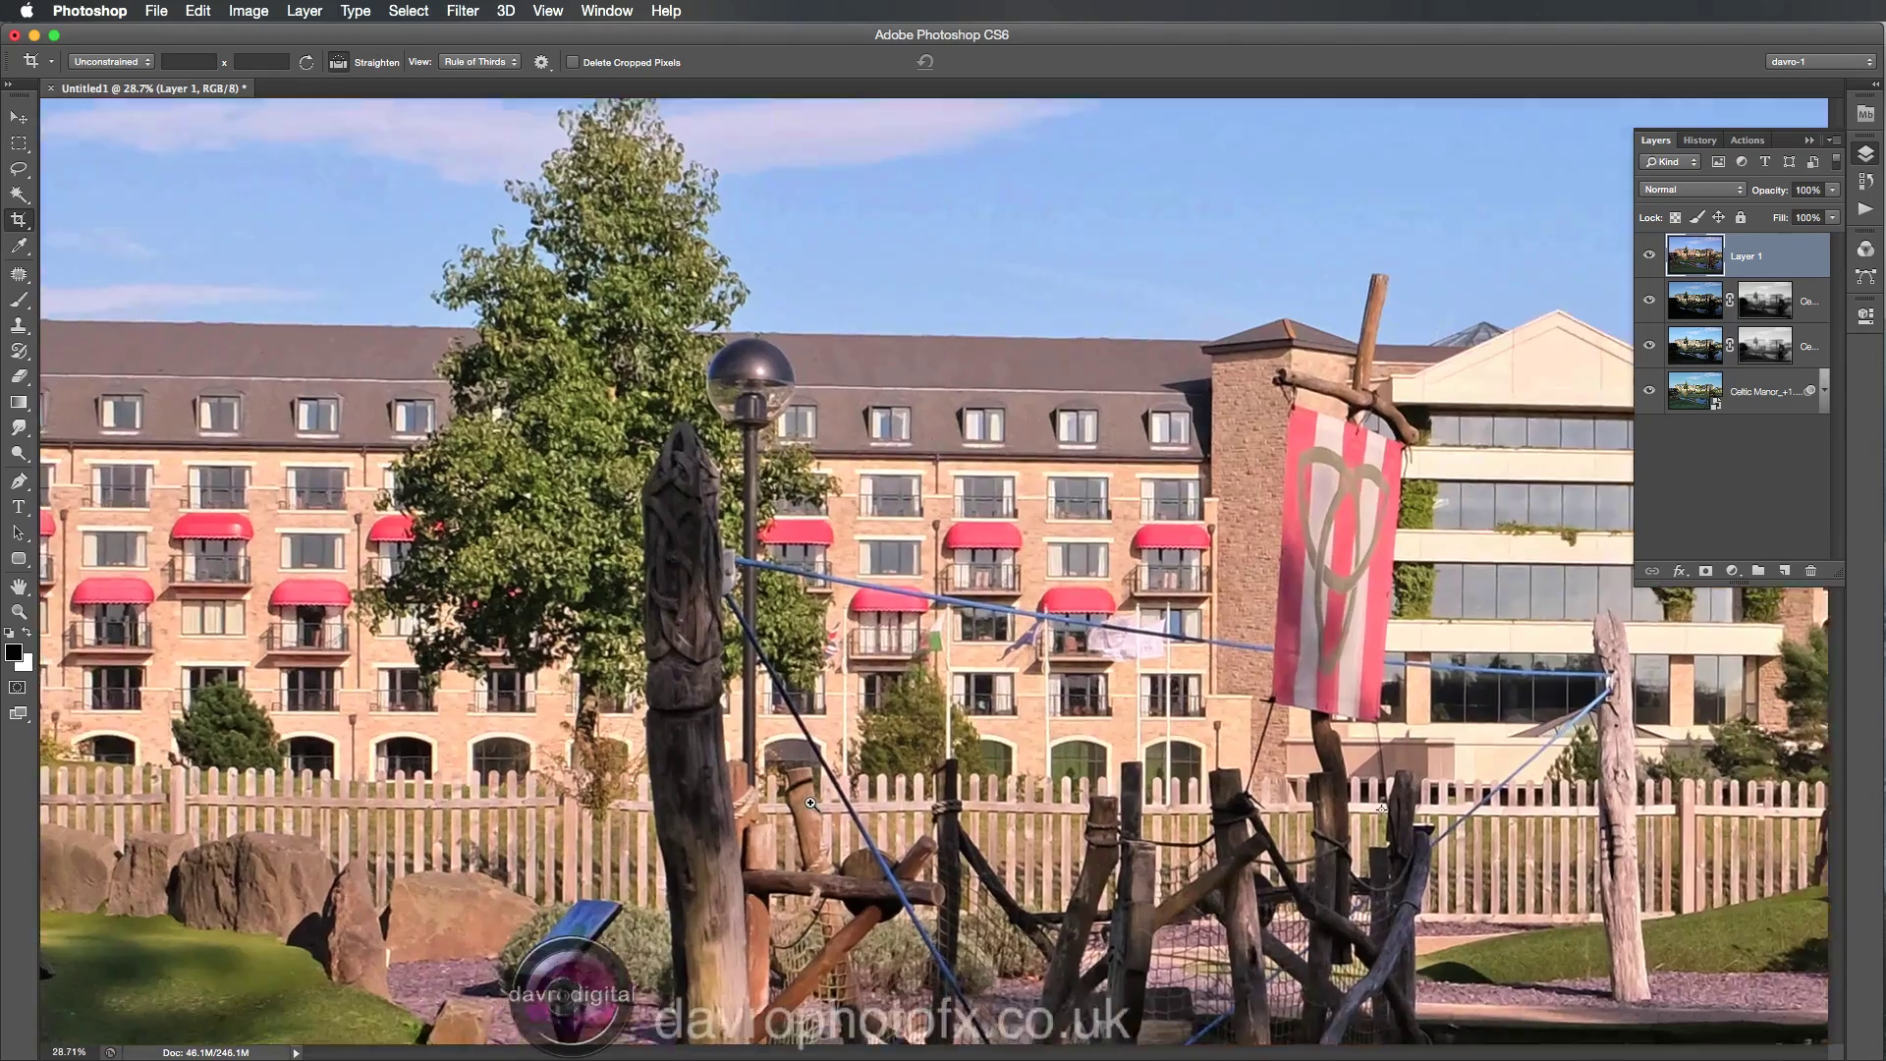
pyautogui.moveTo(810, 804); pyautogui.dragTo(835, 869)
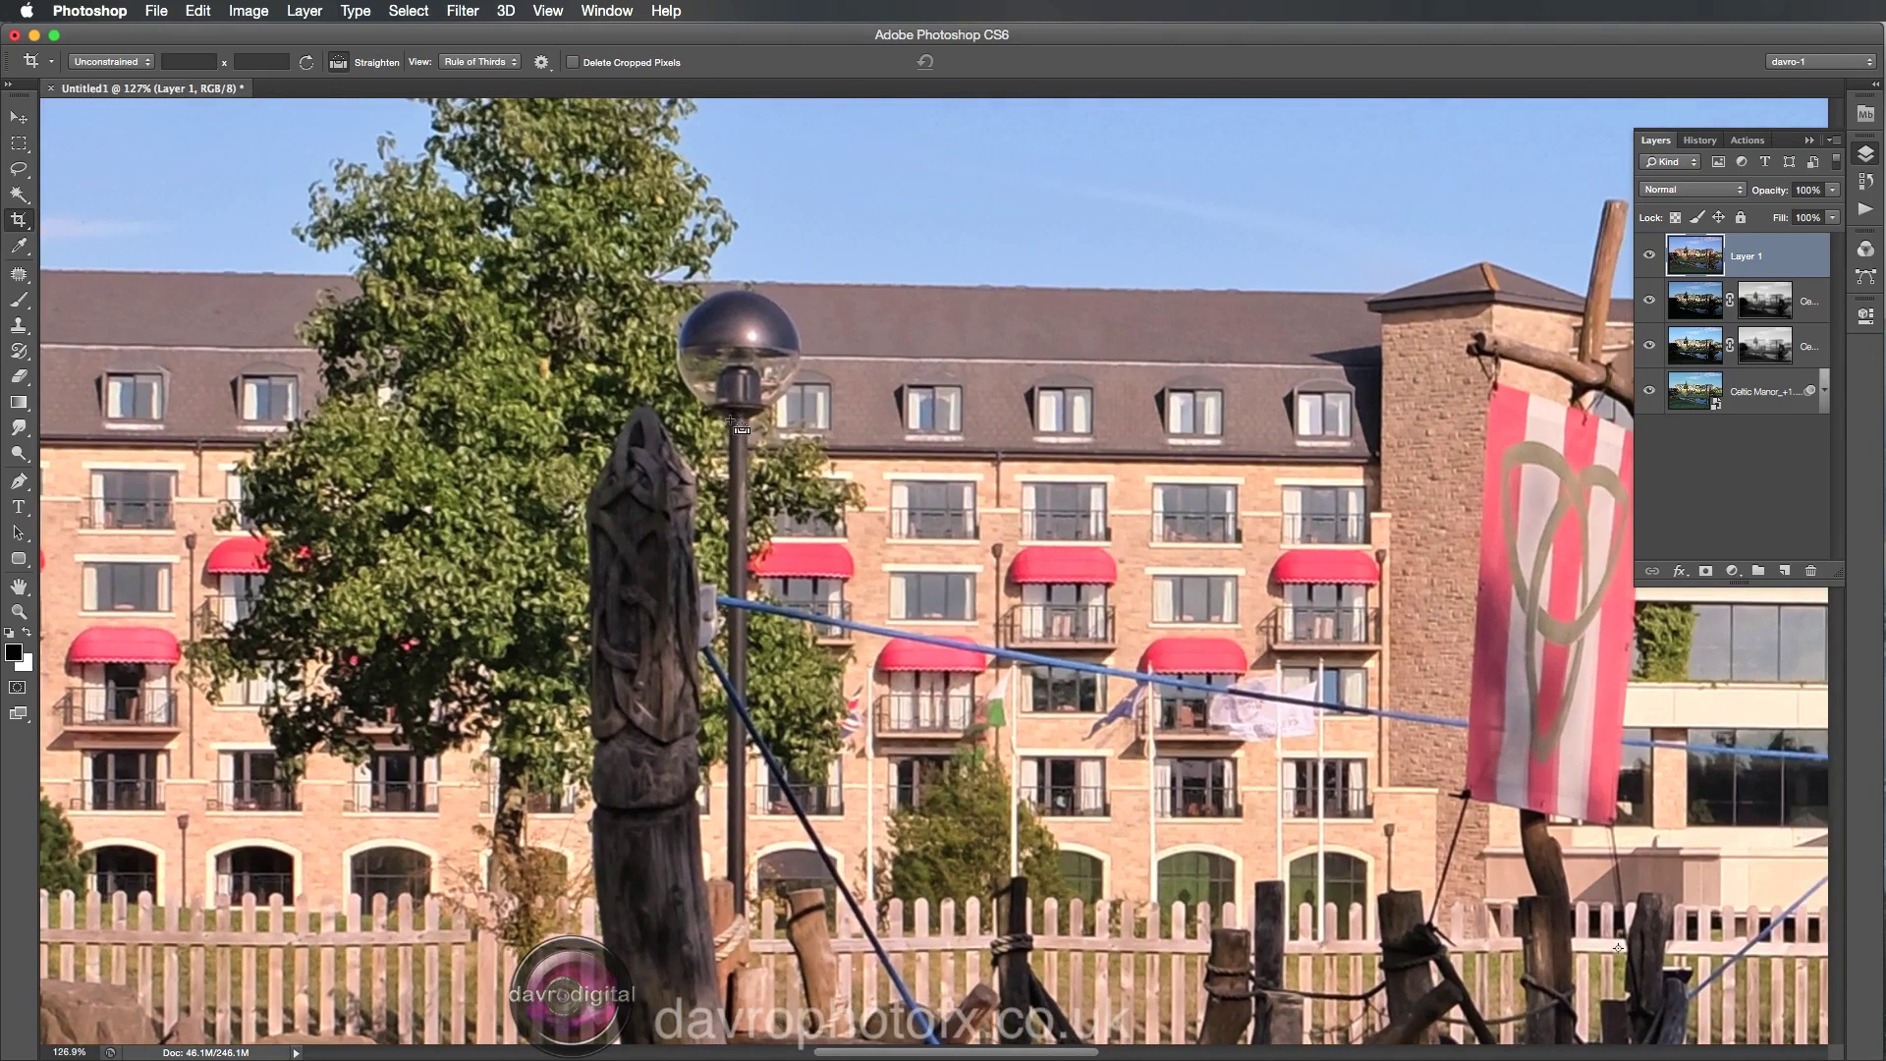
pyautogui.moveTo(728, 421); pyautogui.dragTo(724, 866)
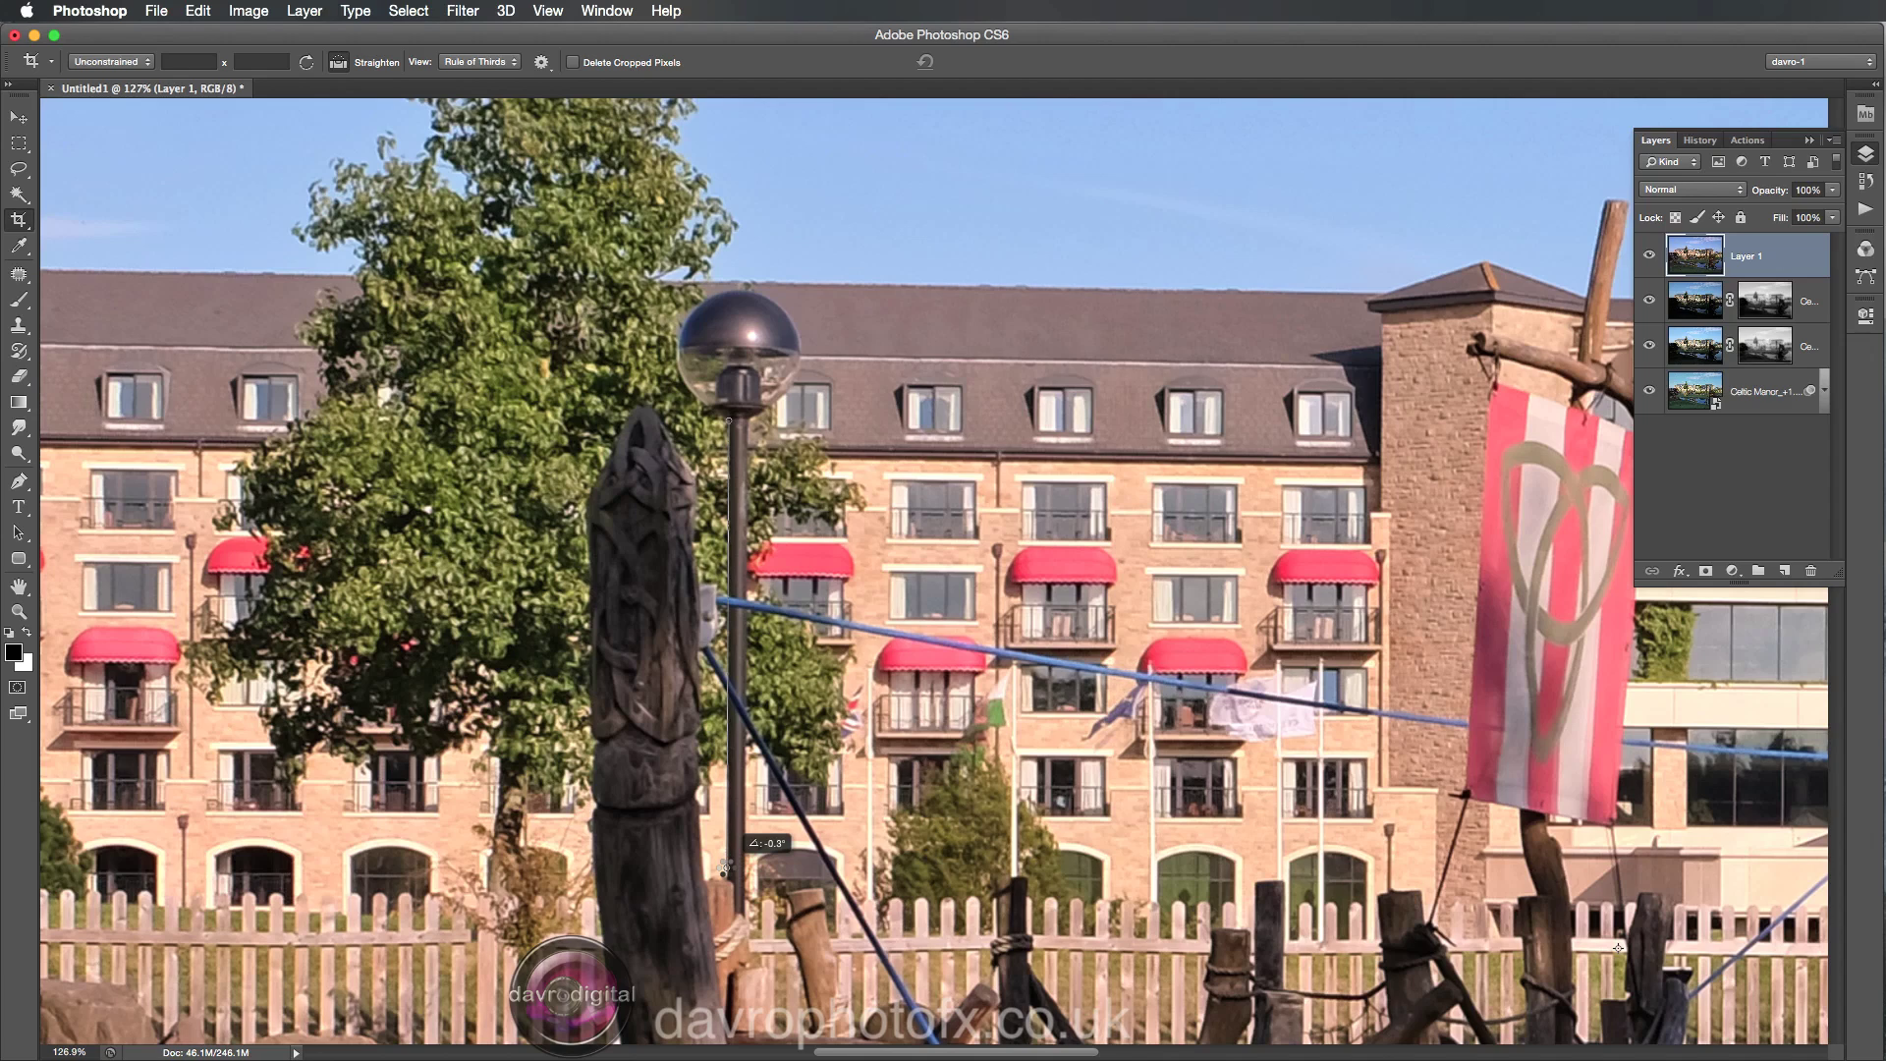
pyautogui.moveTo(724, 866); pyautogui.dragTo(726, 869)
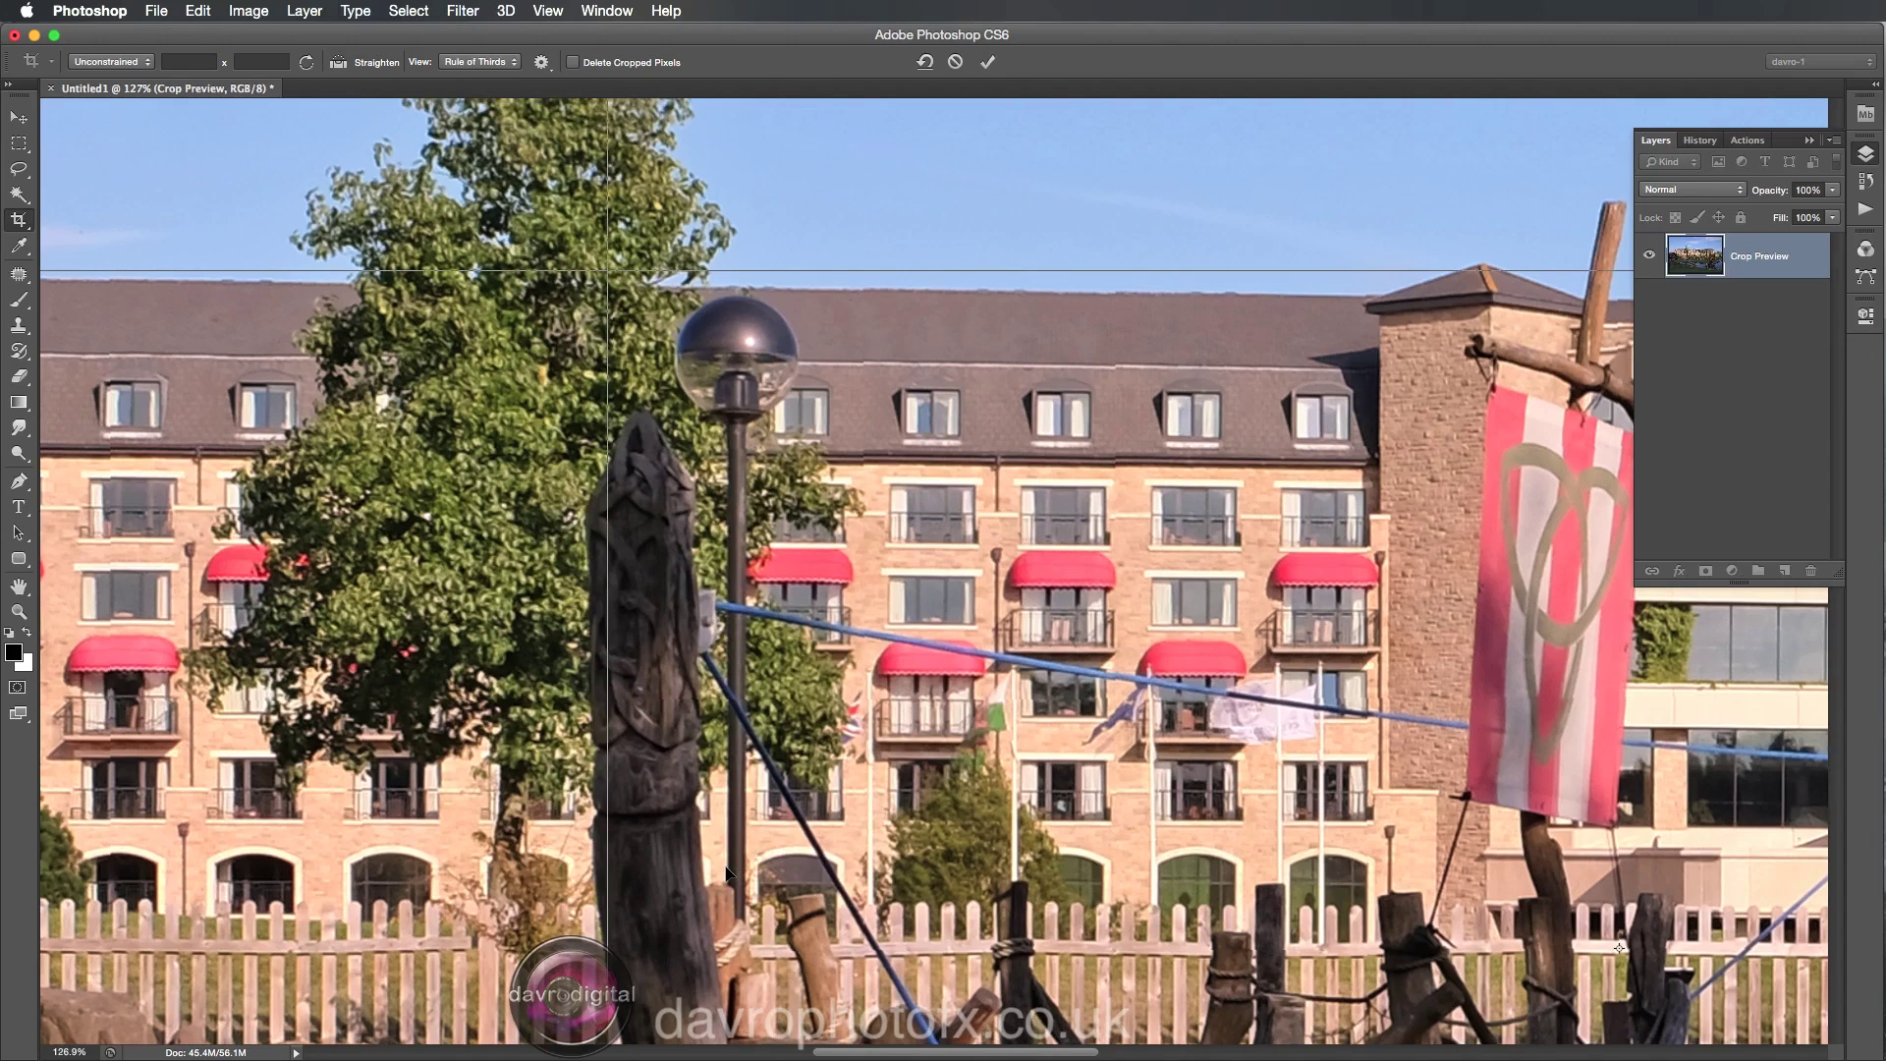
pyautogui.press('super')
pyautogui.press('super+0')
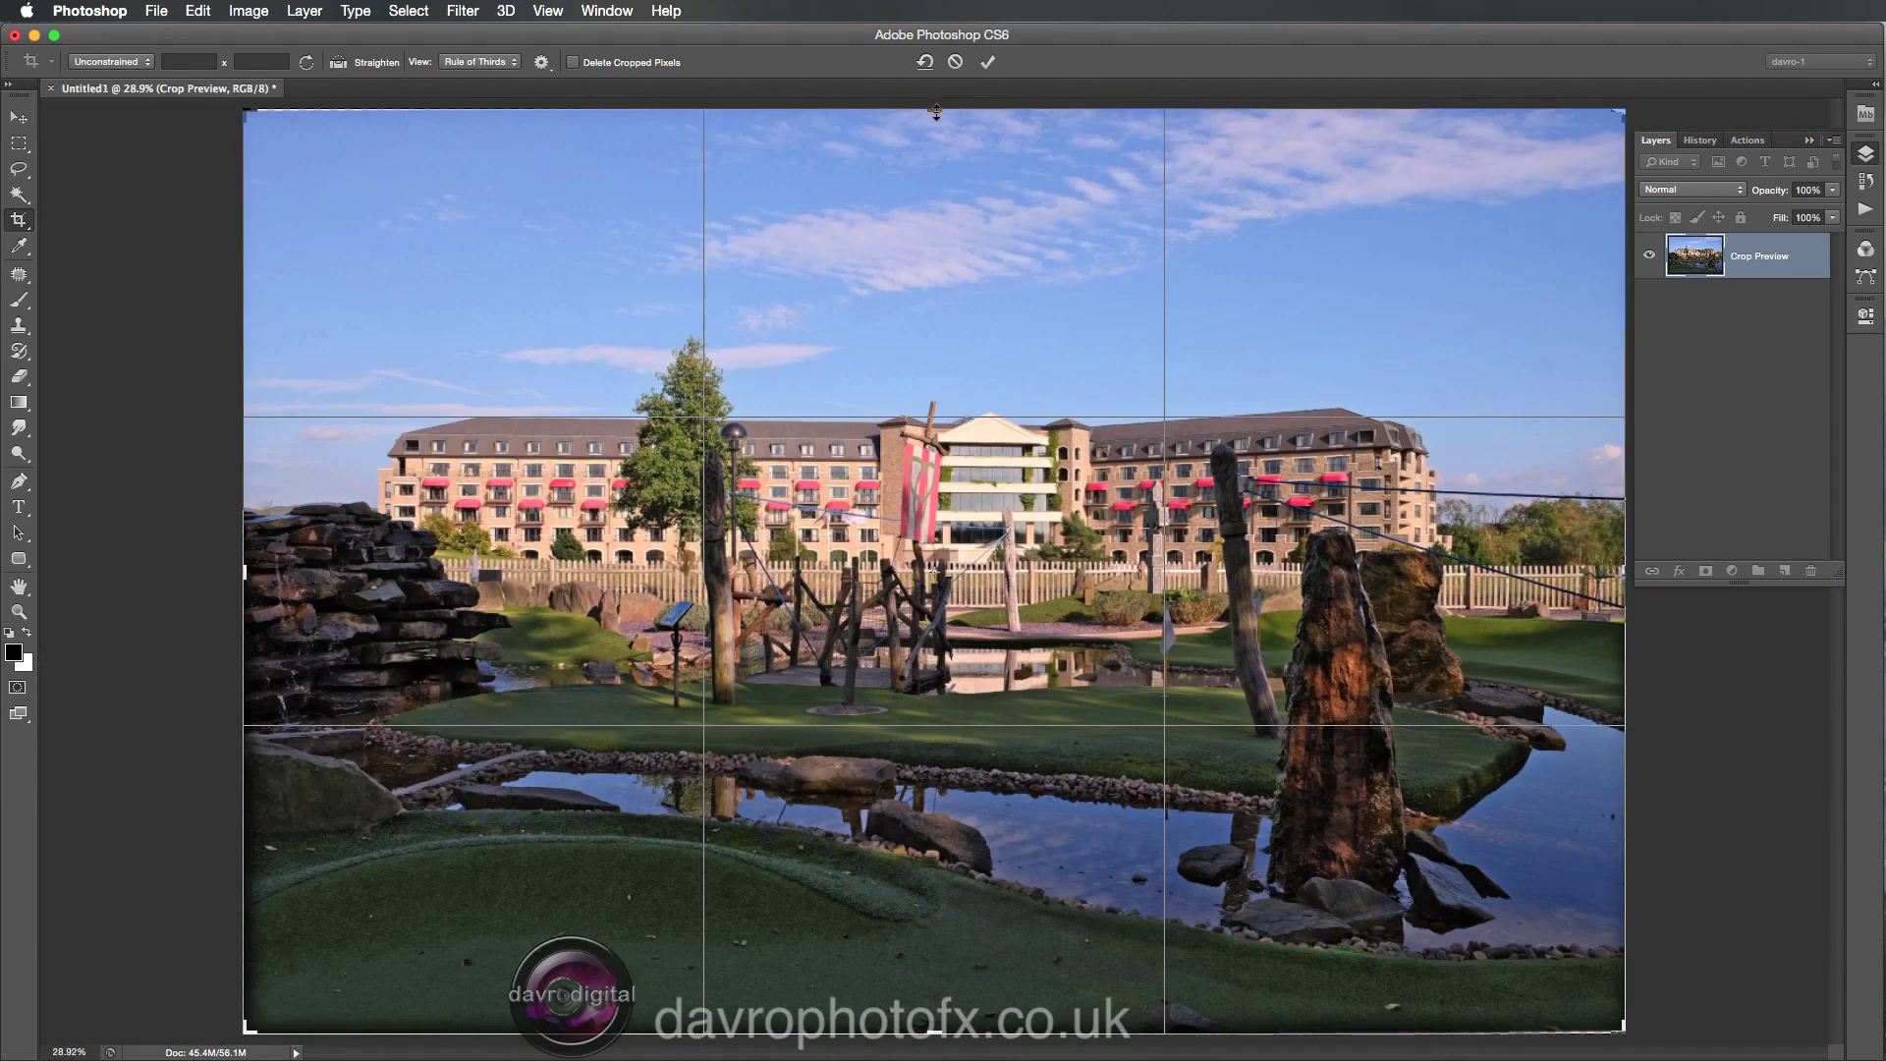
# Trim all four crop edges slightly inward, leave Delete Cropped Pixels off, and apply the crop.
pyautogui.moveTo(935, 112); pyautogui.dragTo(935, 112)
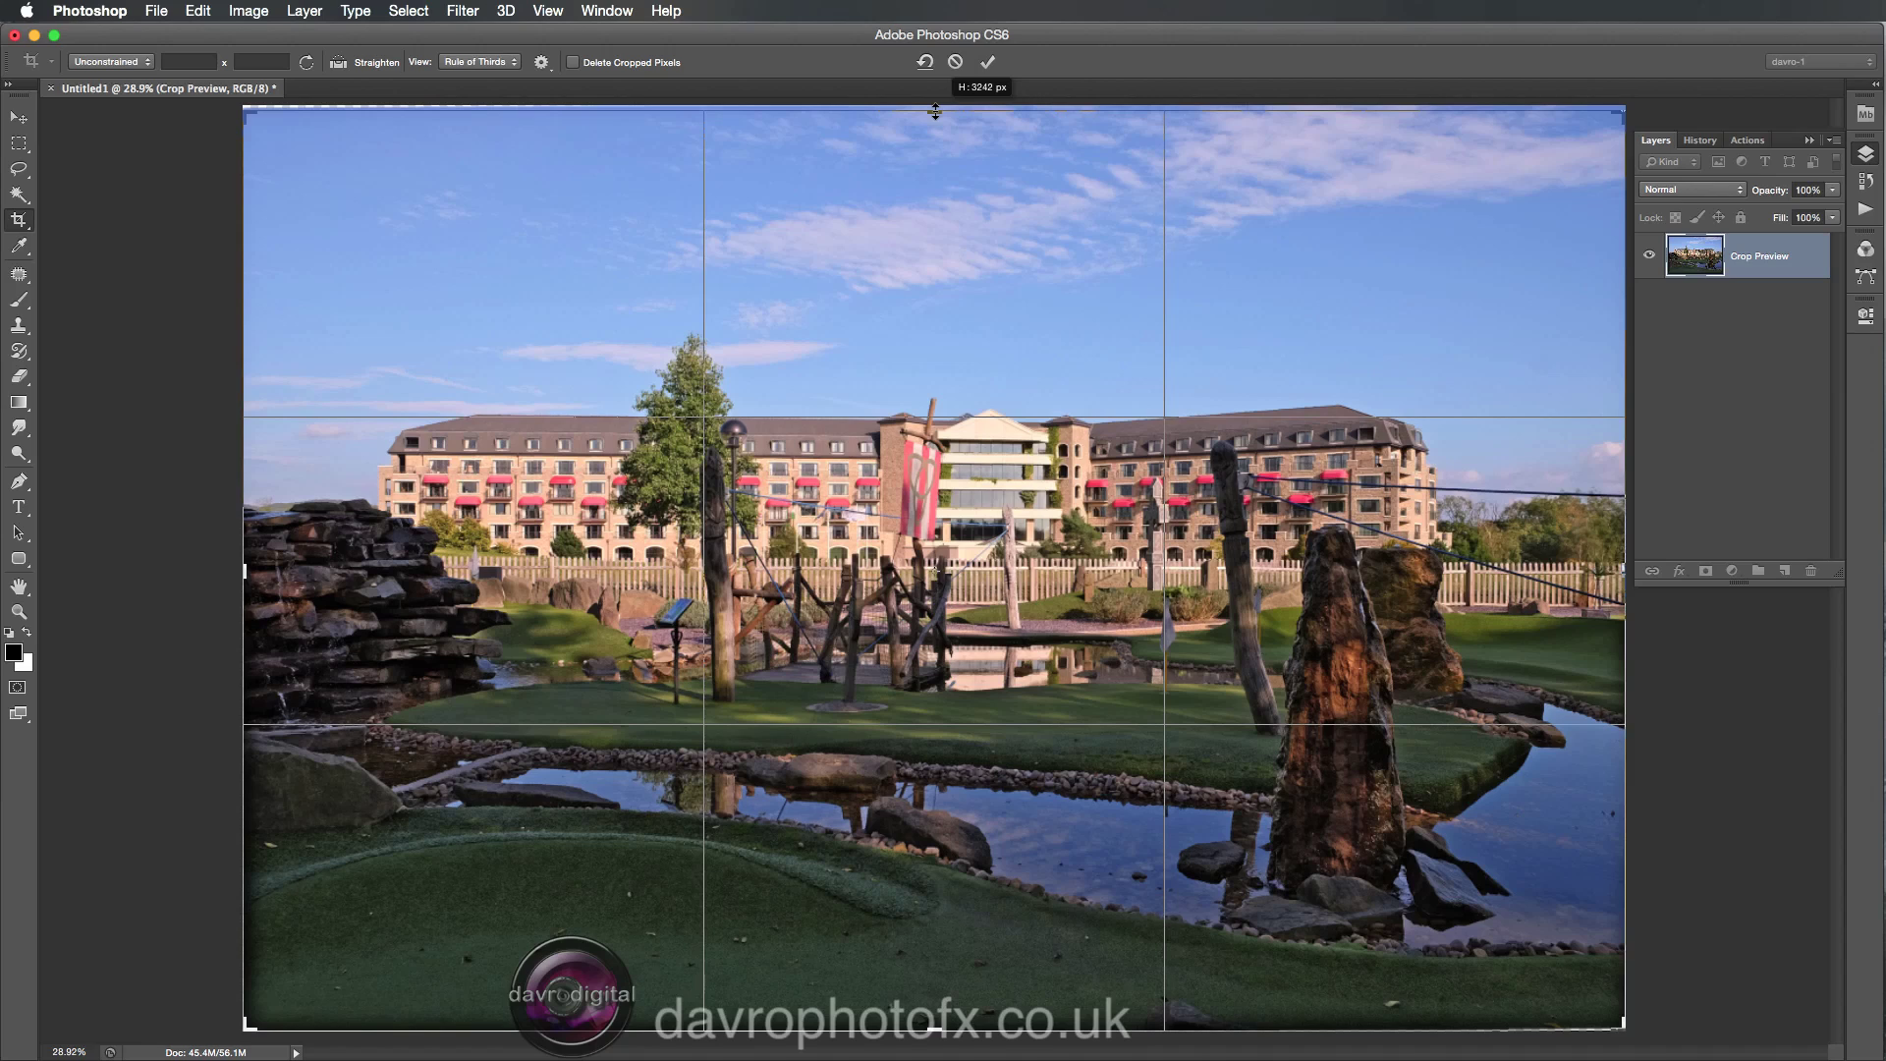
pyautogui.moveTo(935, 112); pyautogui.dragTo(935, 111)
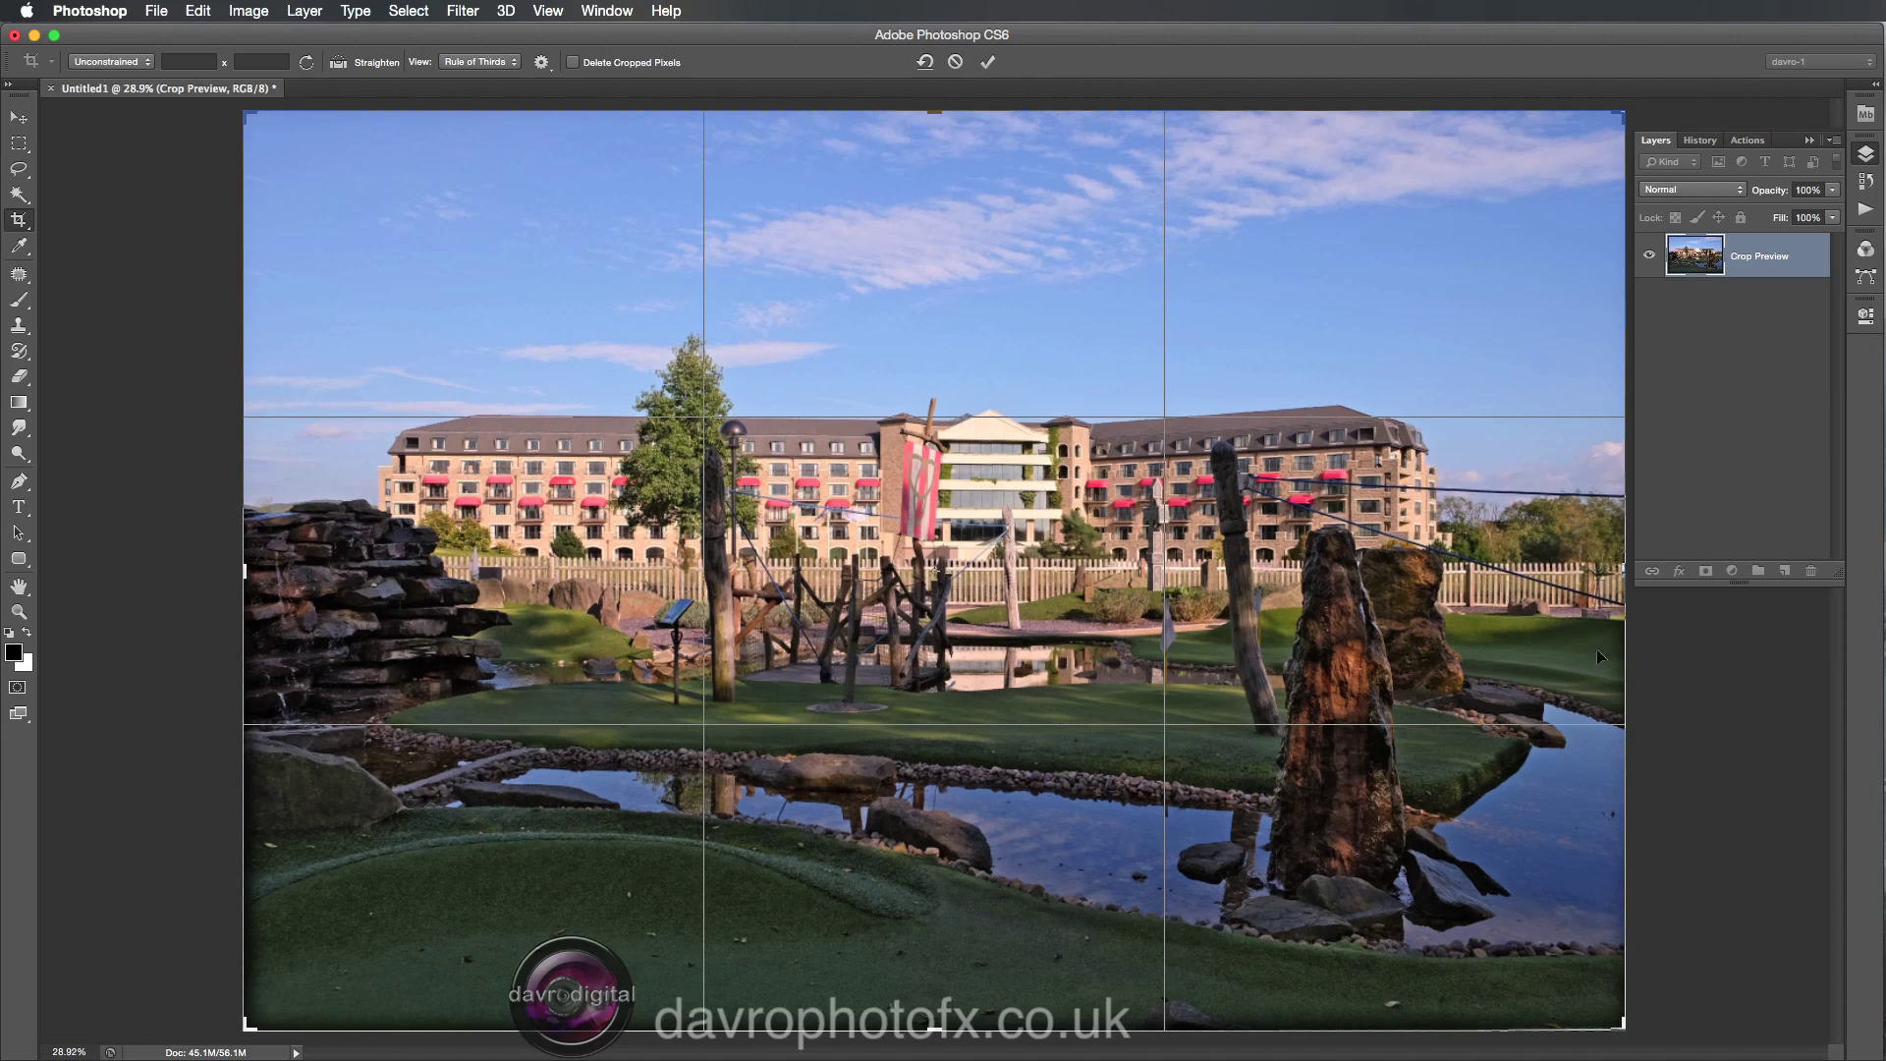
pyautogui.moveTo(1619, 568); pyautogui.dragTo(1613, 571)
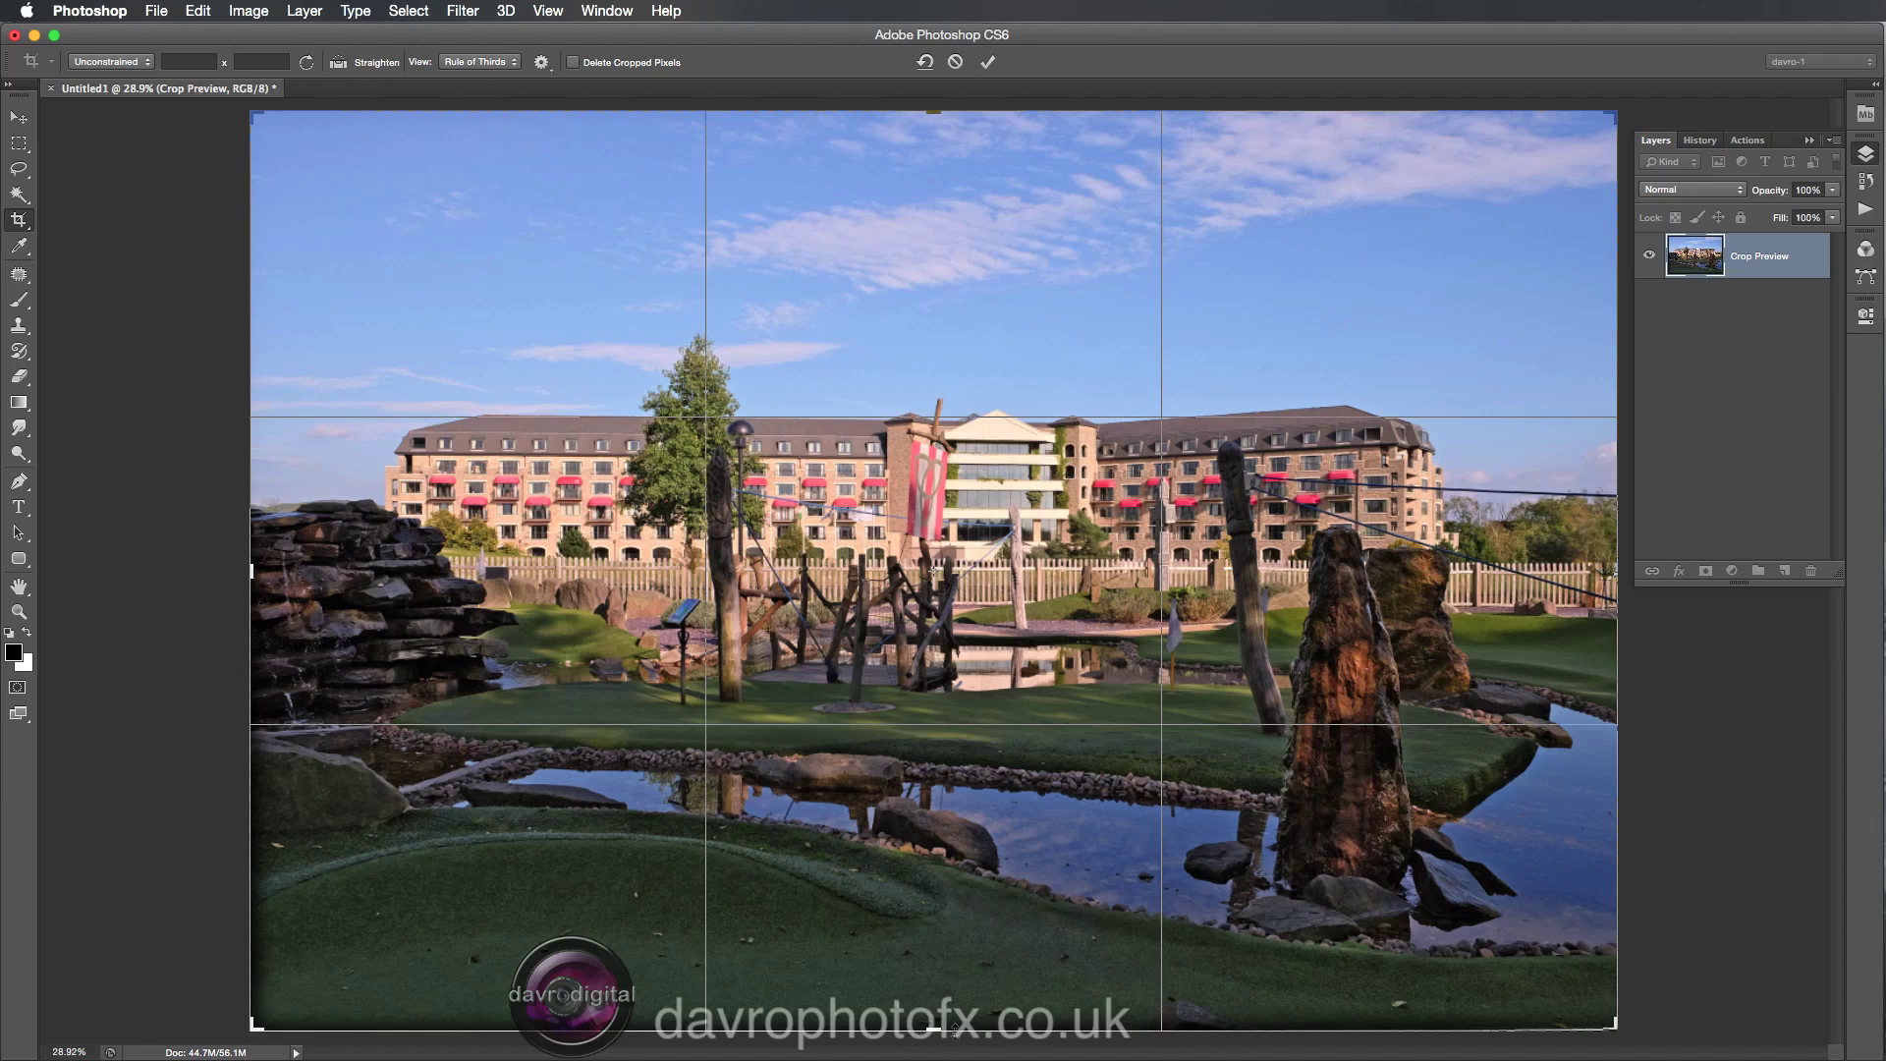
pyautogui.moveTo(934, 1026); pyautogui.dragTo(938, 1013)
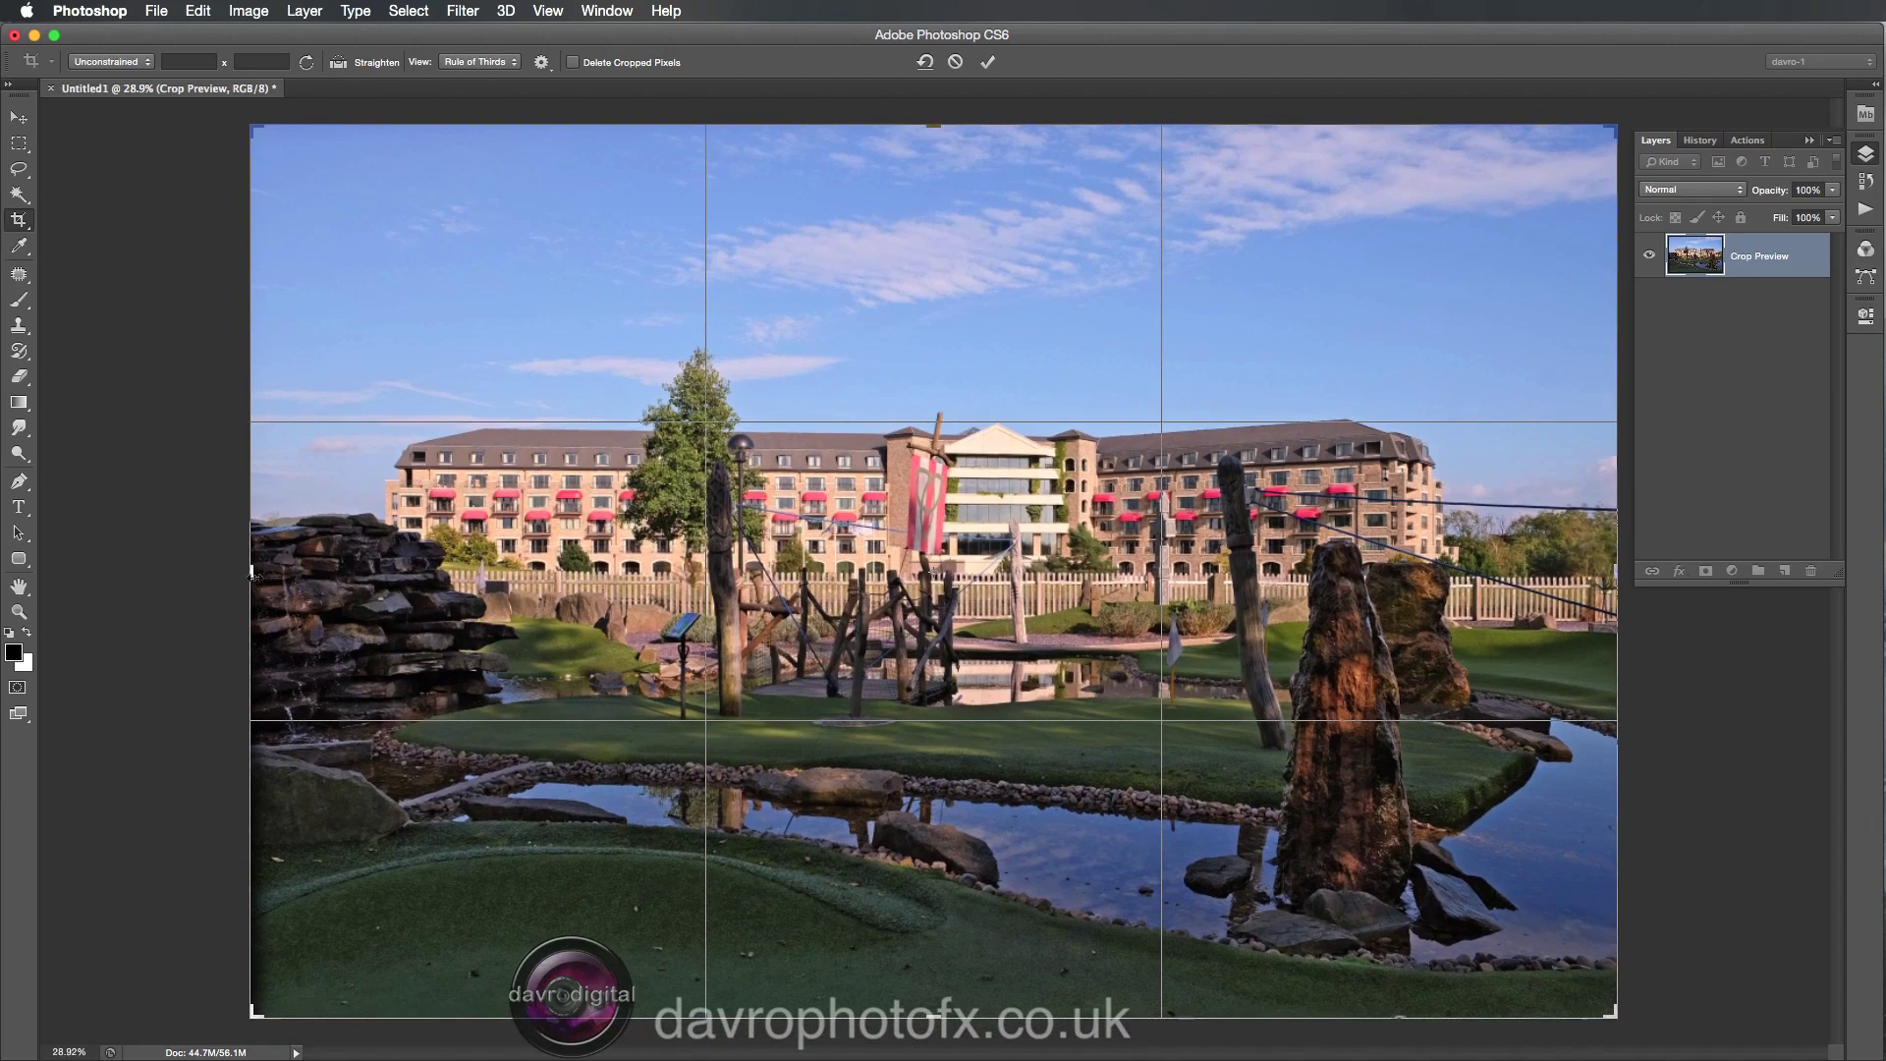
pyautogui.moveTo(250, 570); pyautogui.dragTo(256, 575)
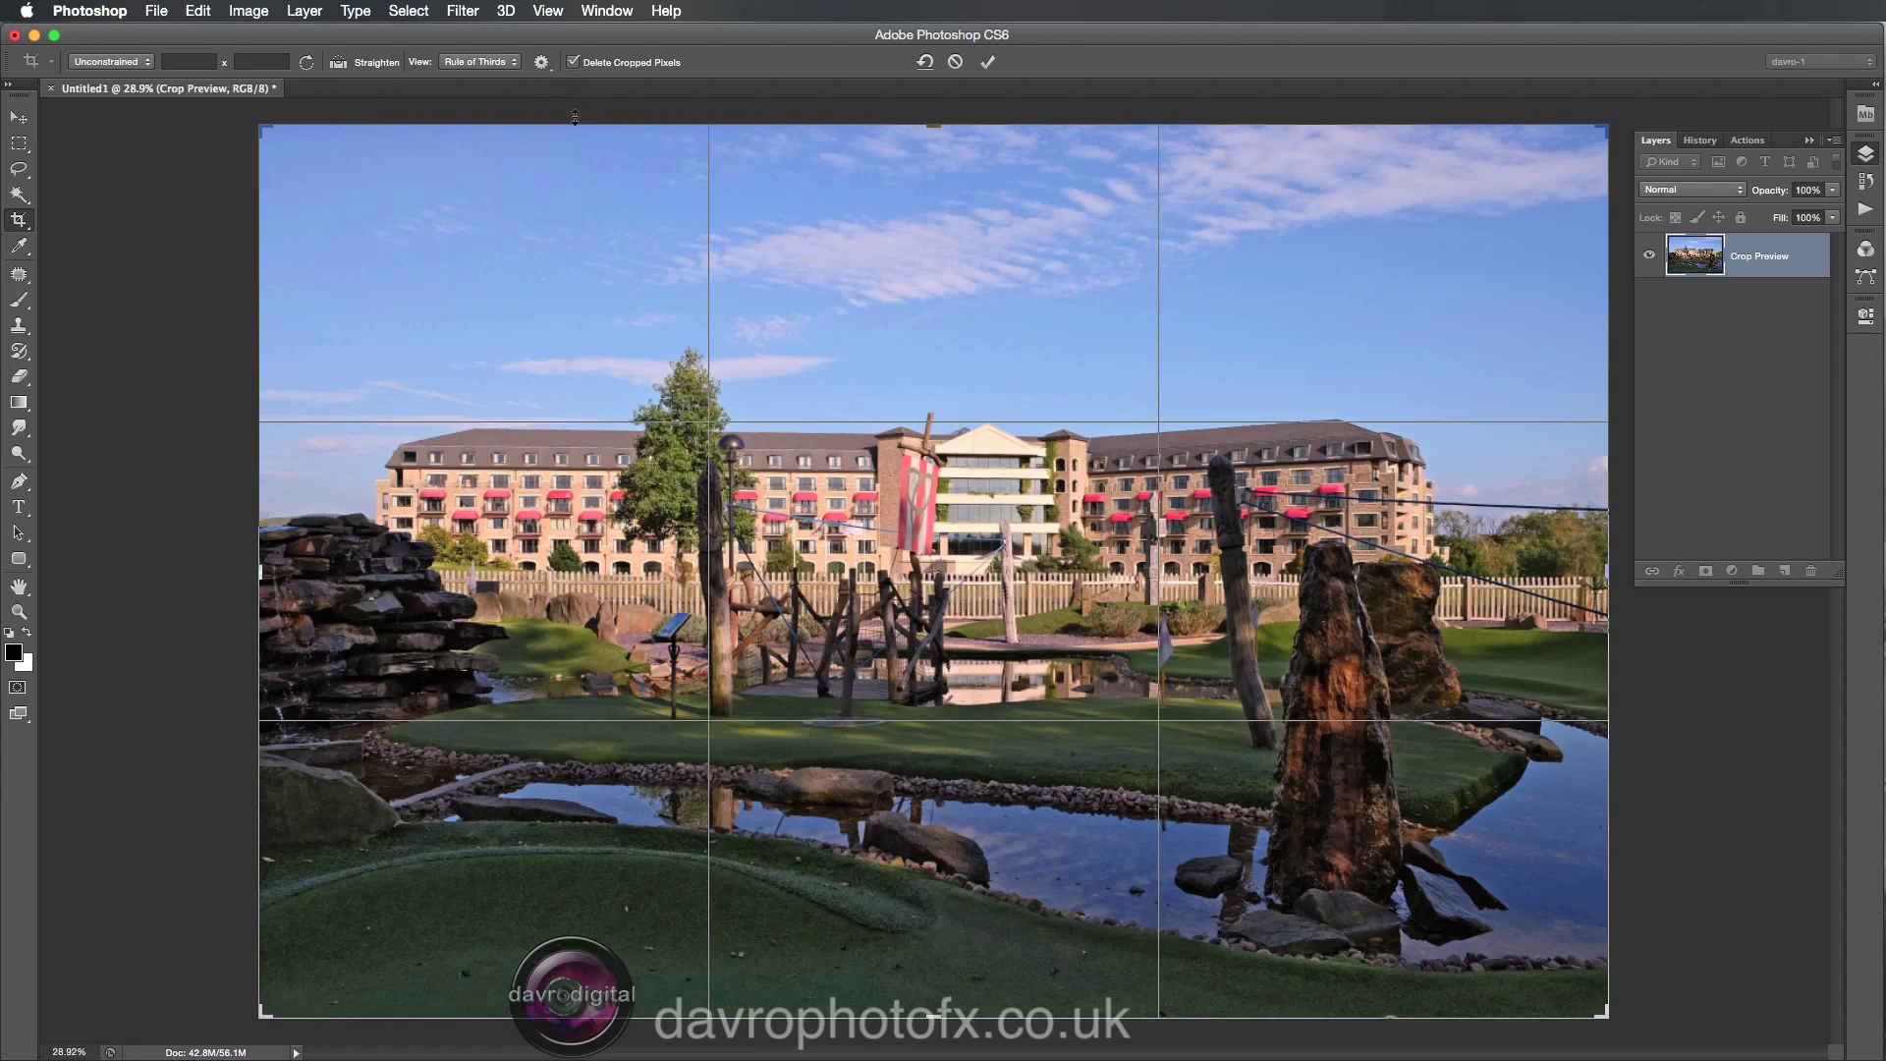
pyautogui.click(574, 63)
pyautogui.press('Return')
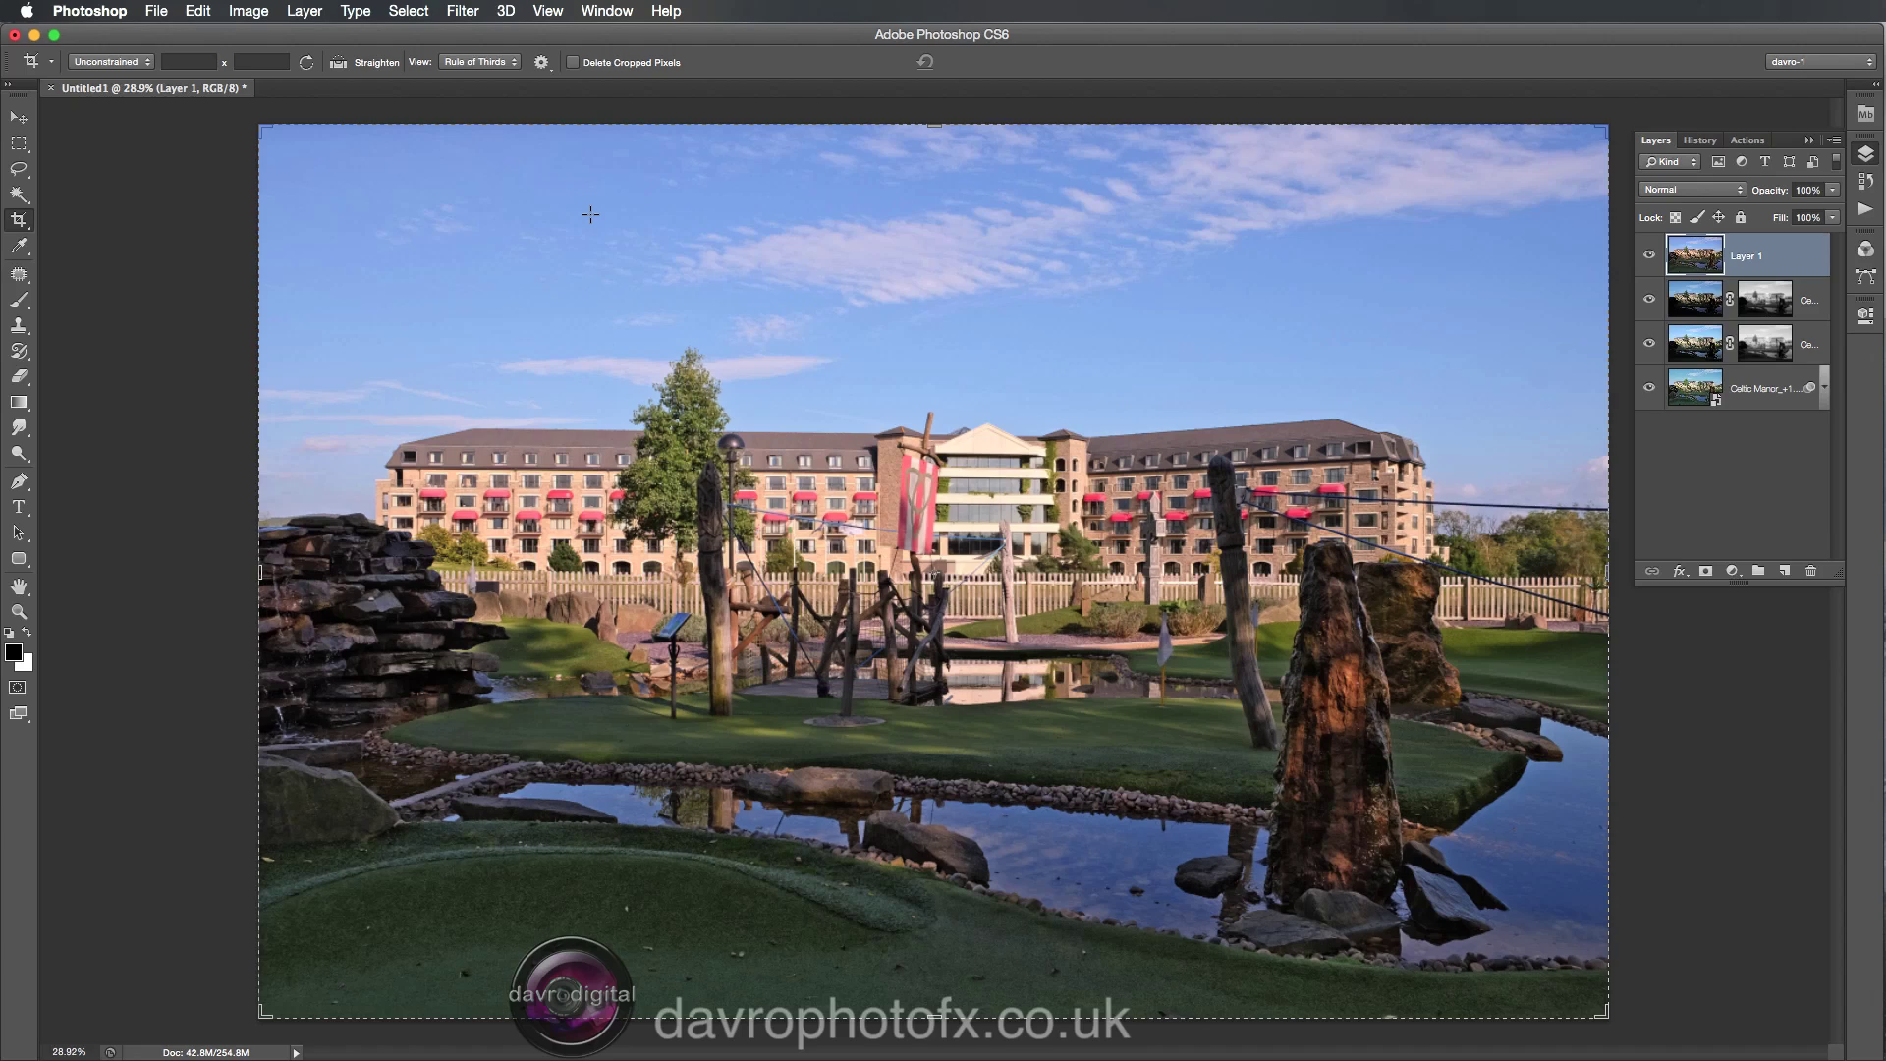
pyautogui.press('h')
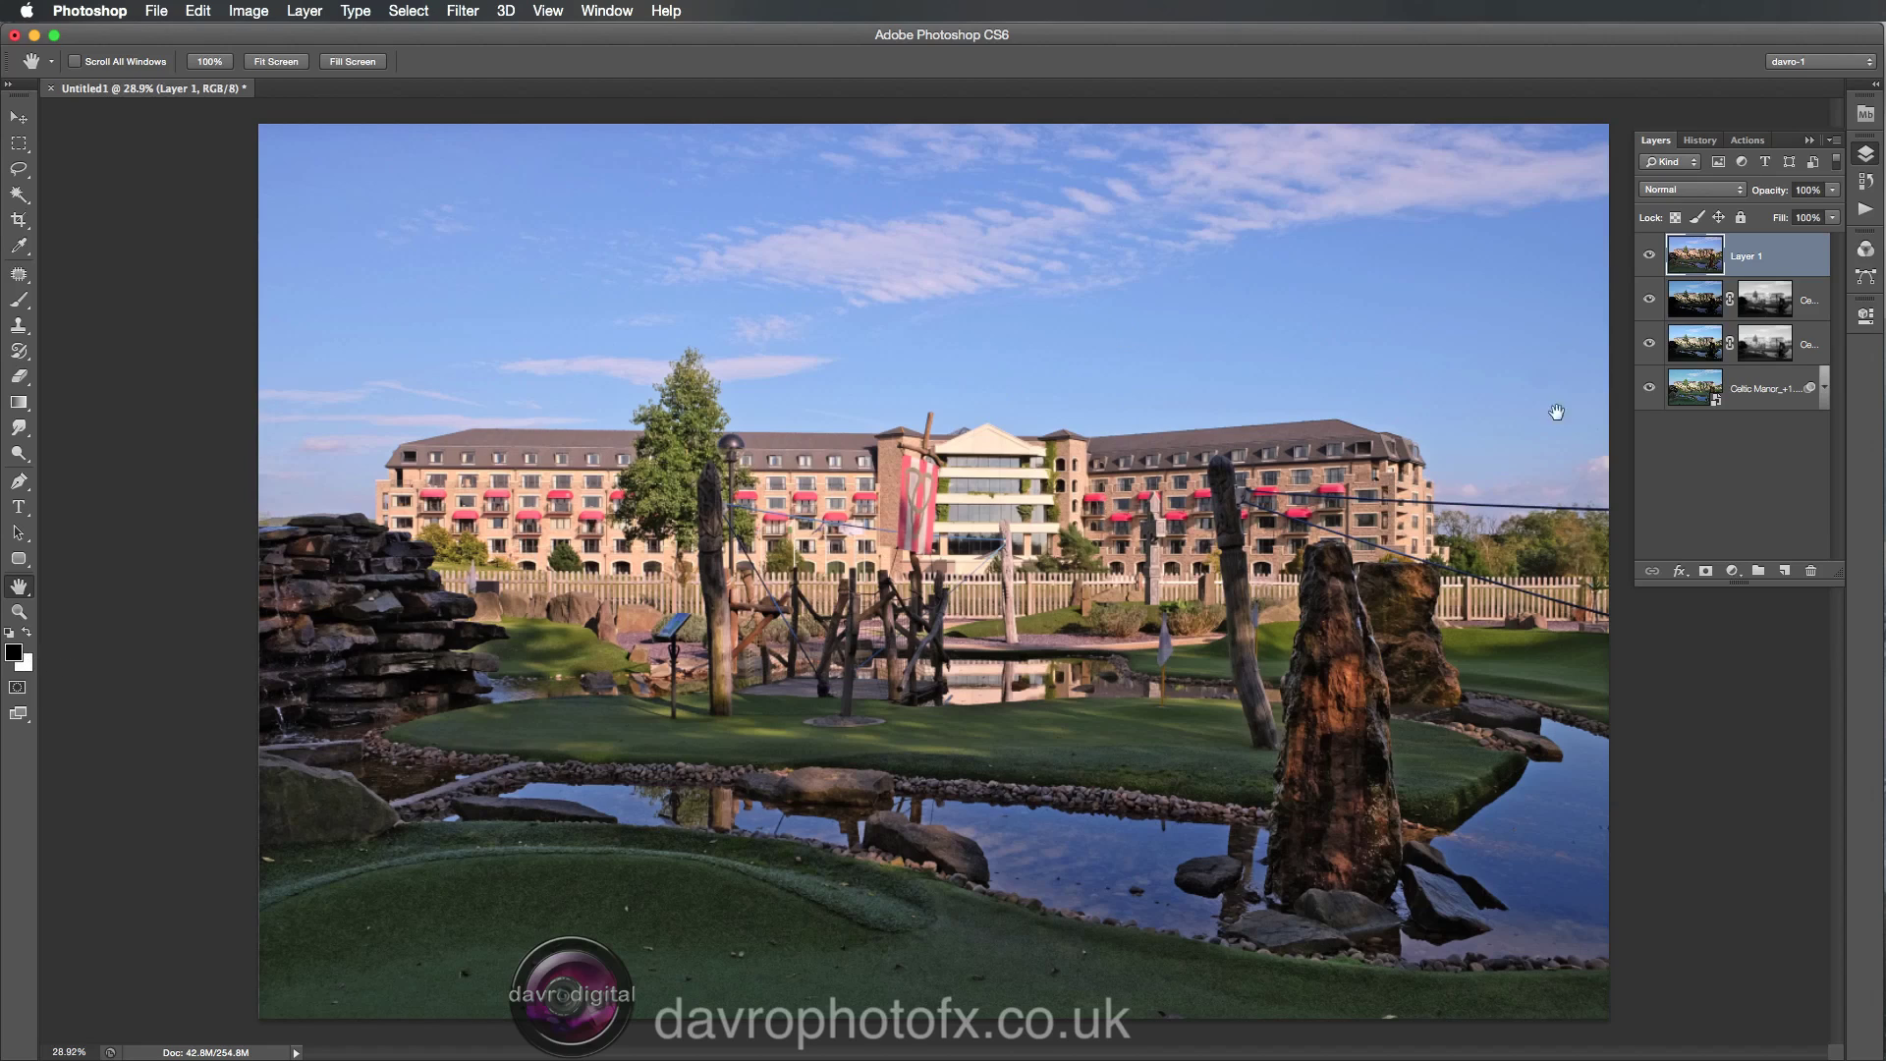
# Add a reversed Gradient Overlay to Layer 1 using the Foreground to Transparent preset.
pyautogui.doubleClick(1687, 255)
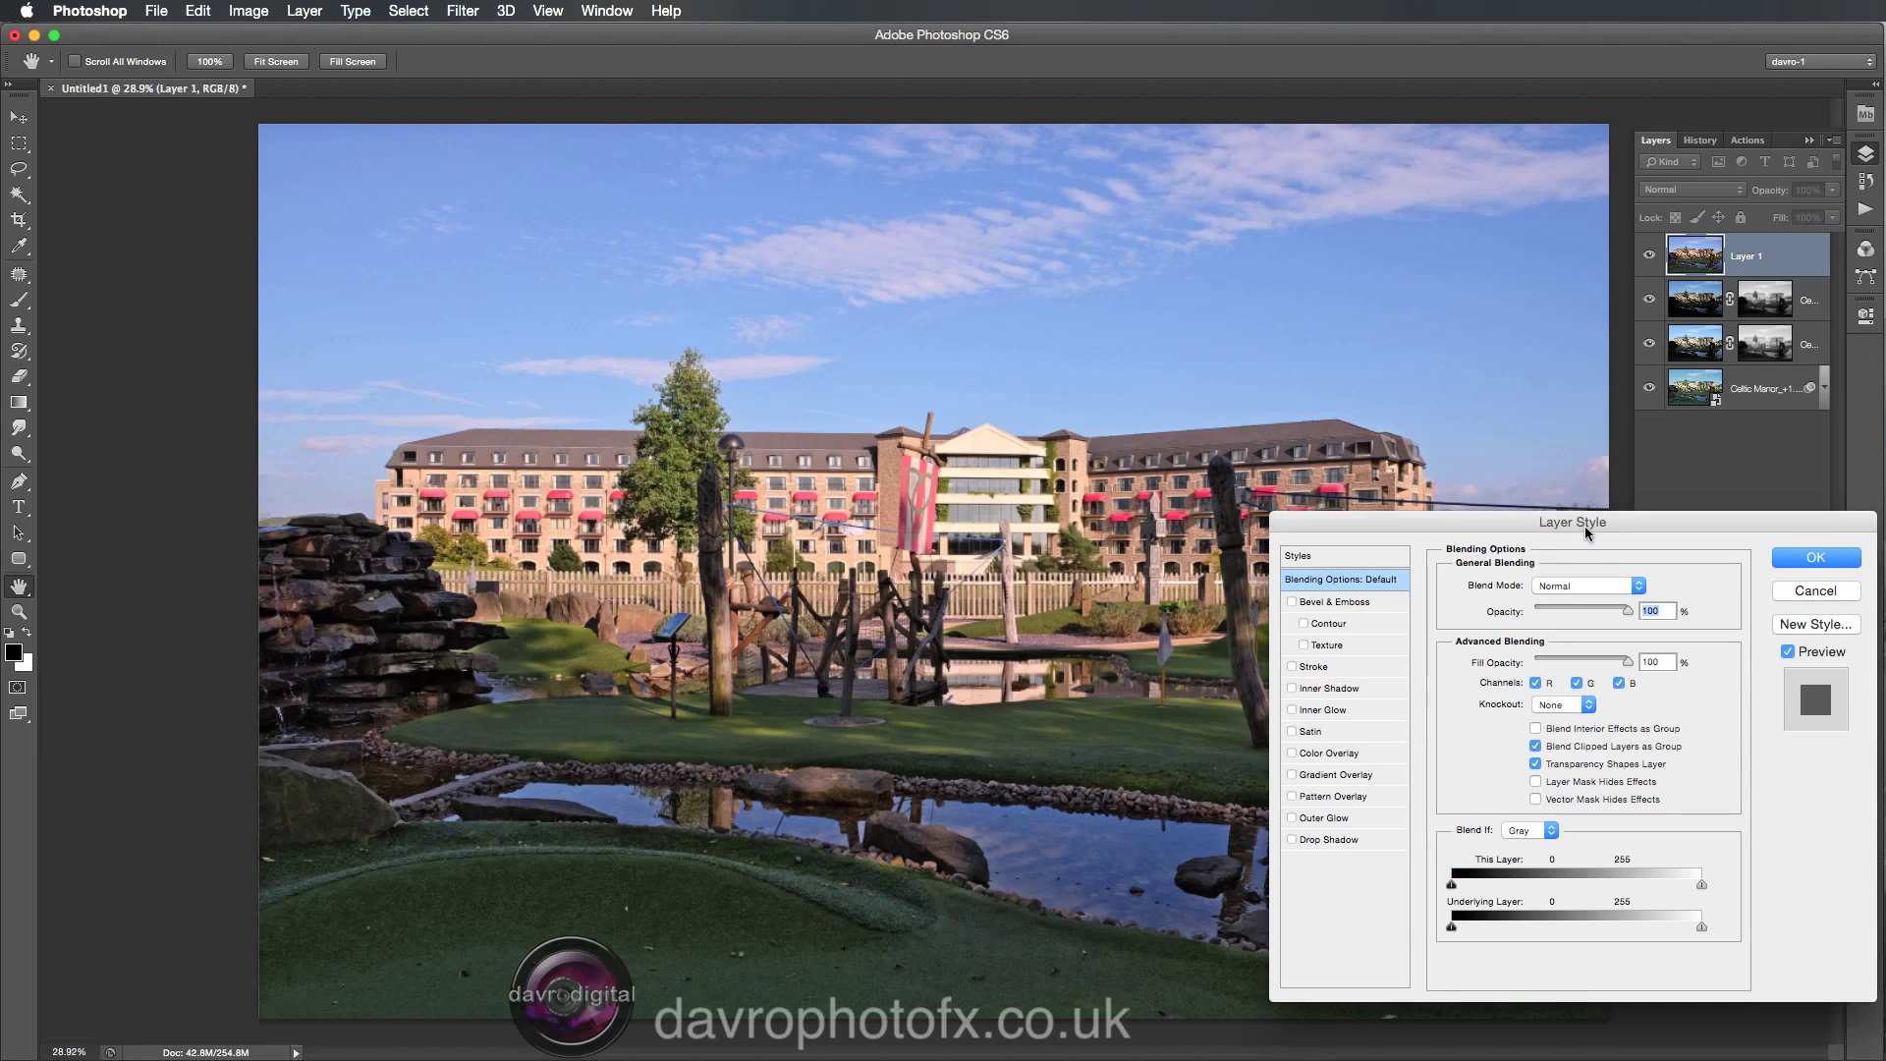
pyautogui.click(1312, 781)
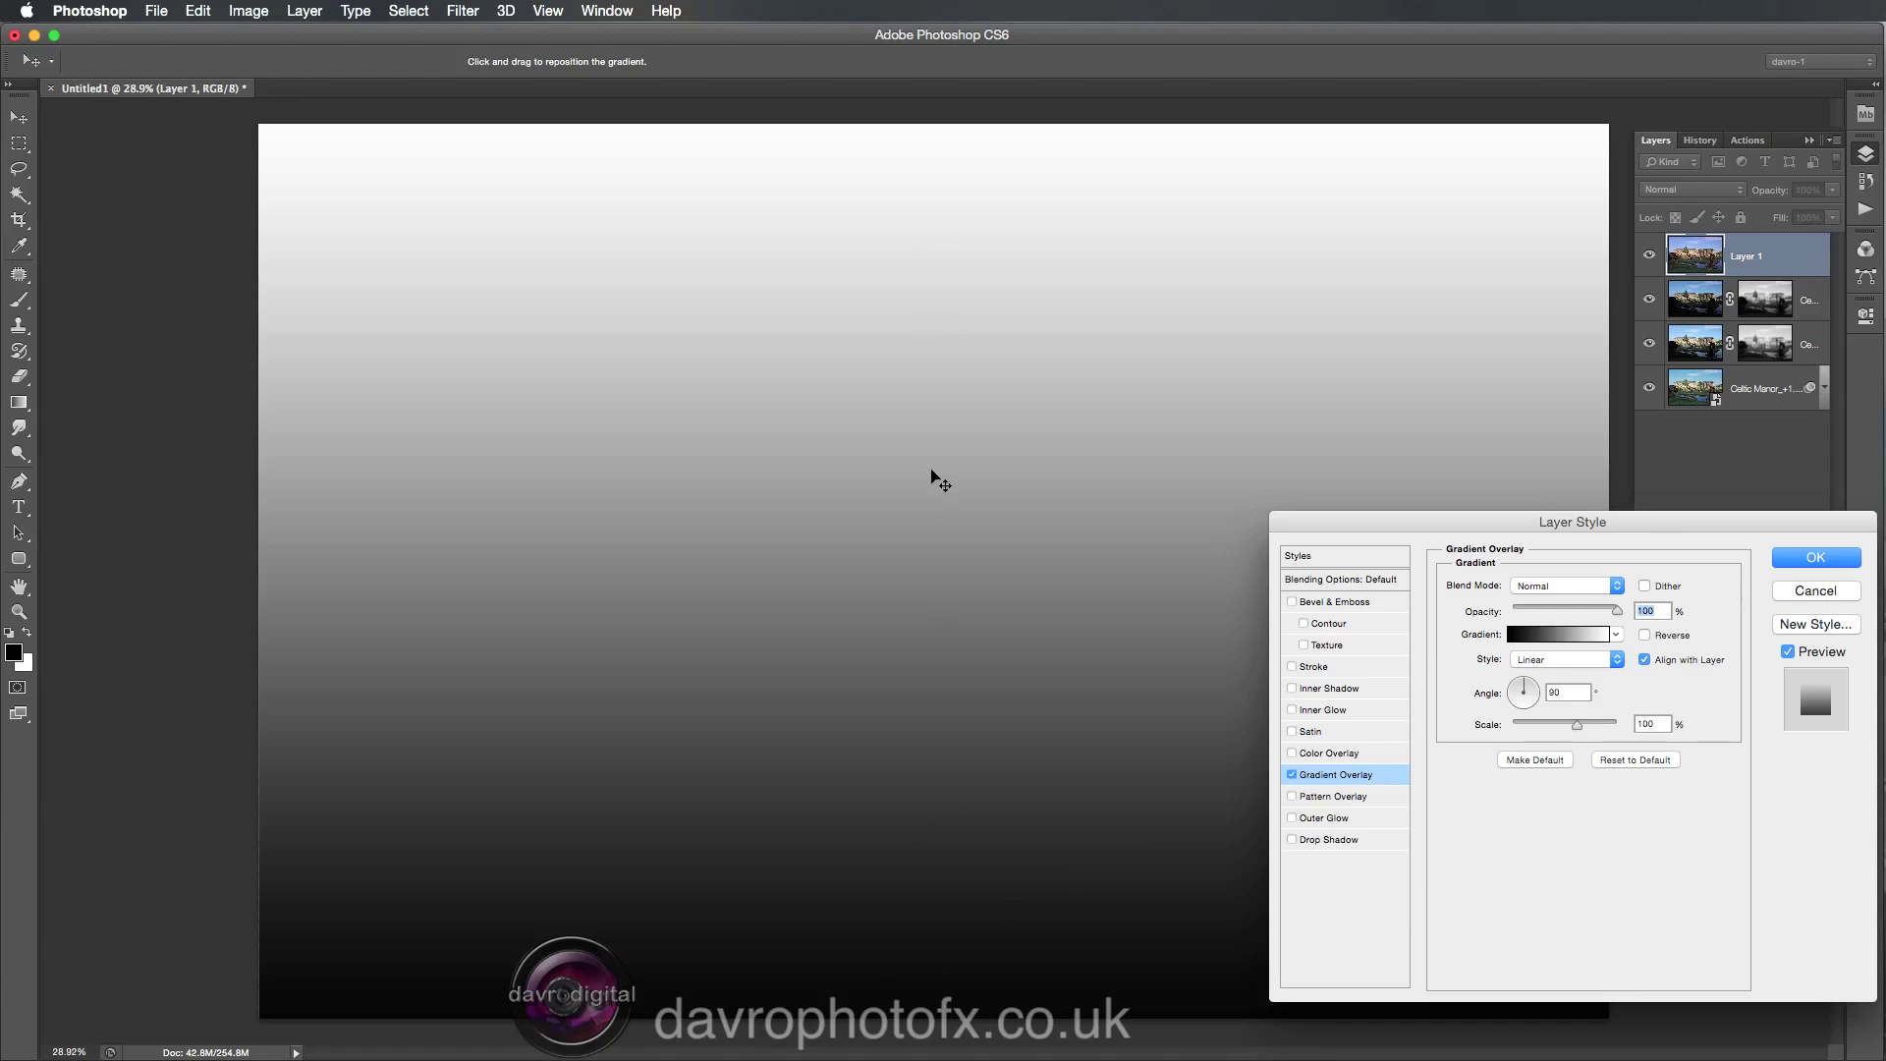
pyautogui.click(1644, 636)
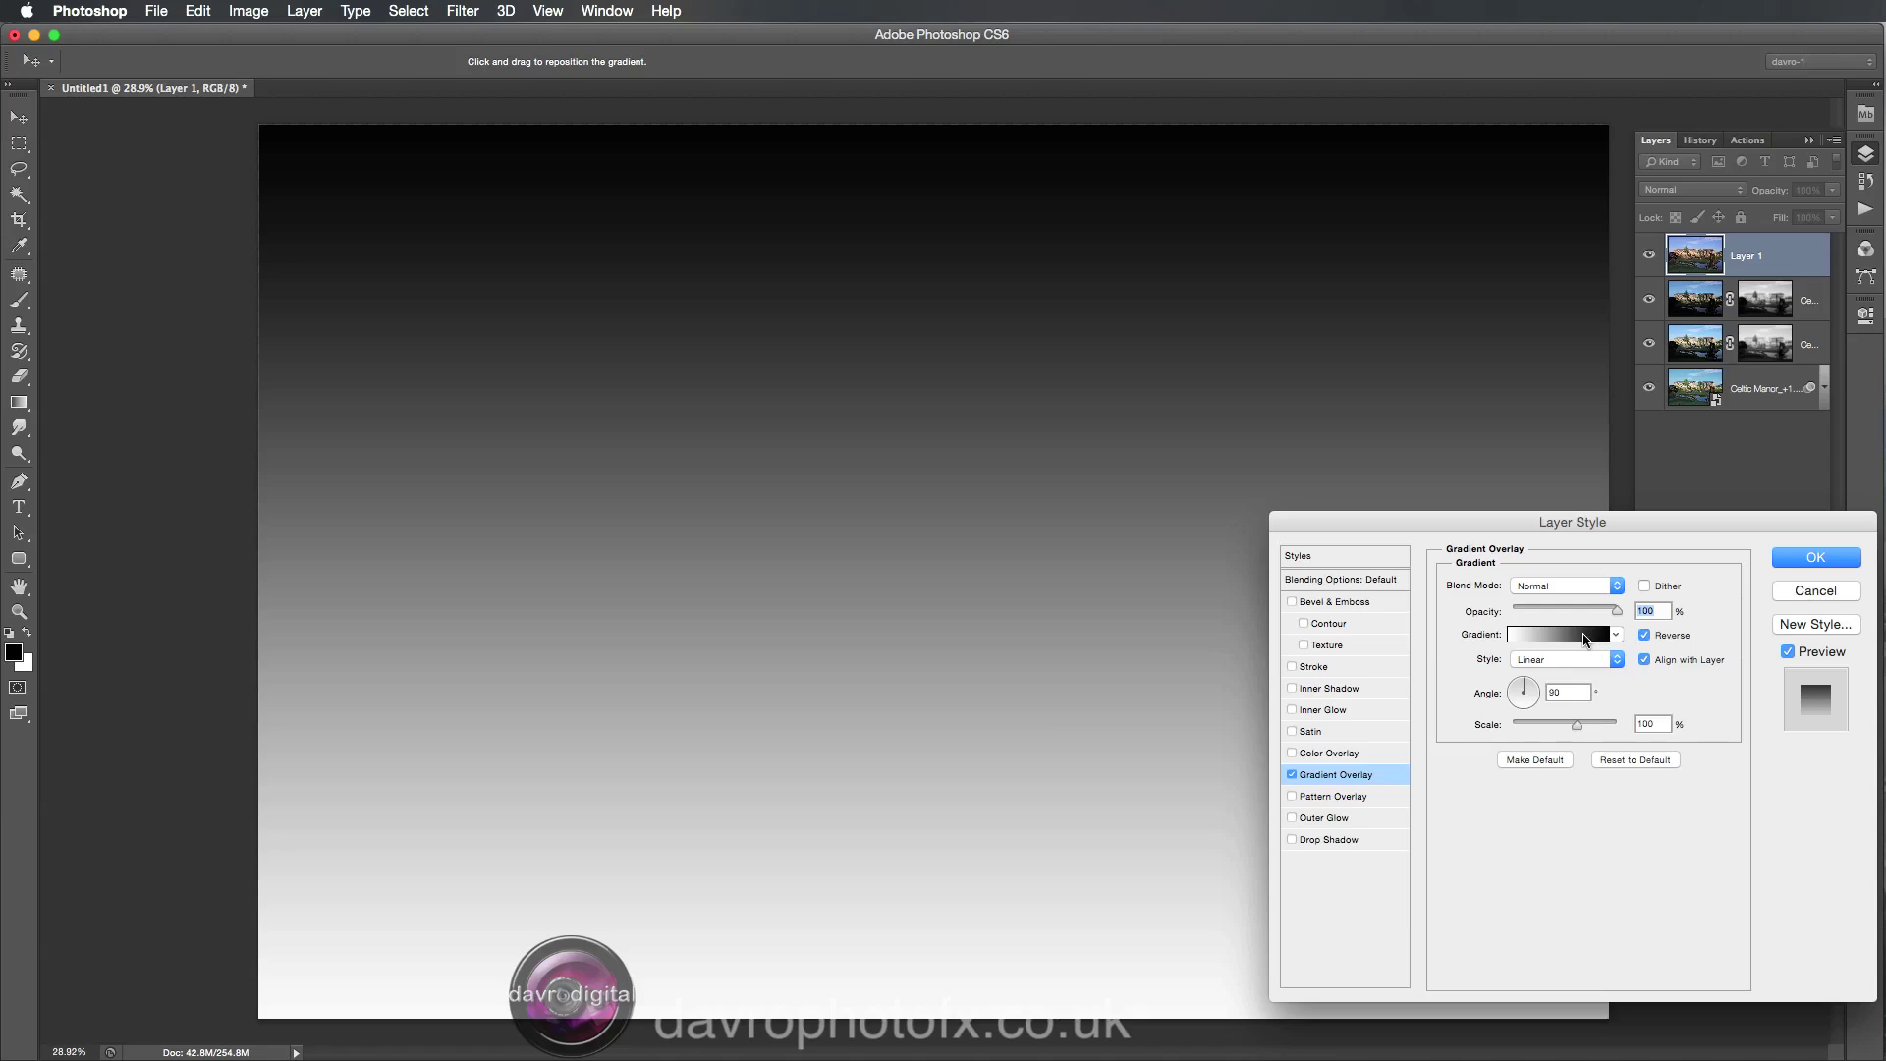
pyautogui.click(1553, 636)
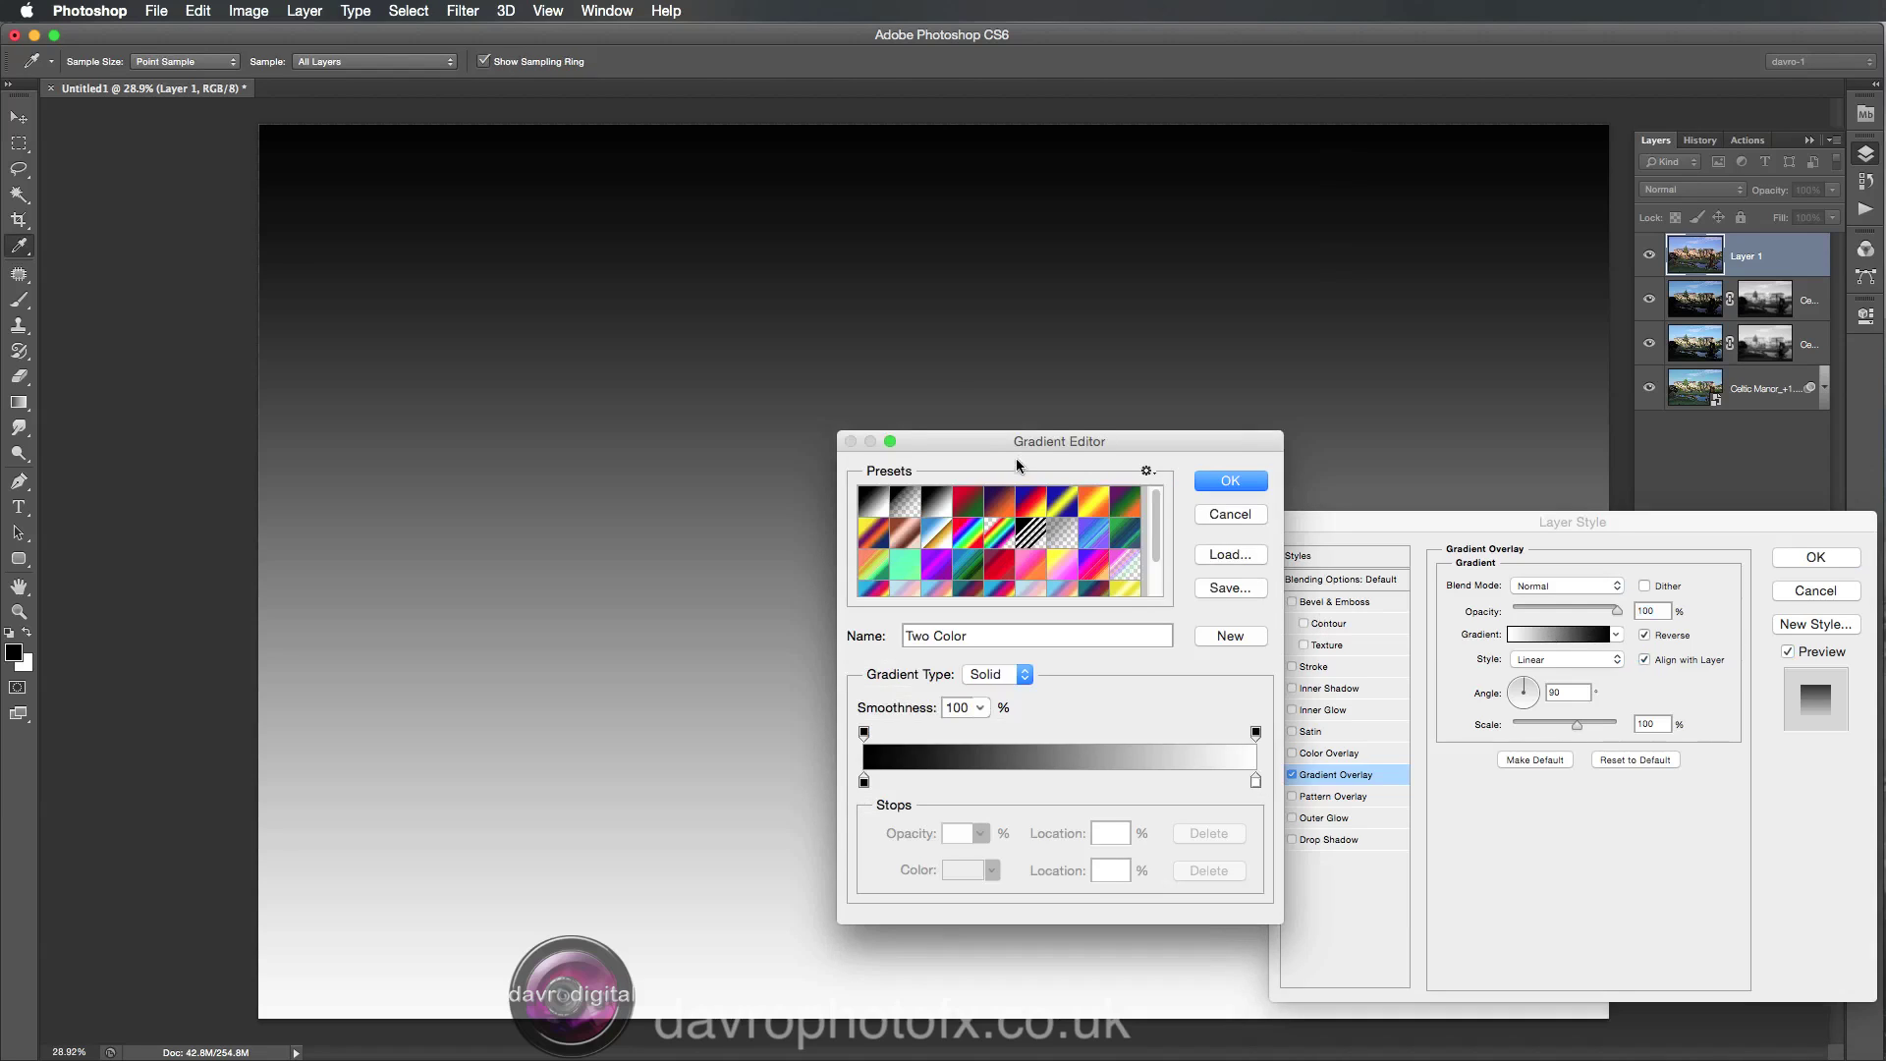
pyautogui.click(905, 501)
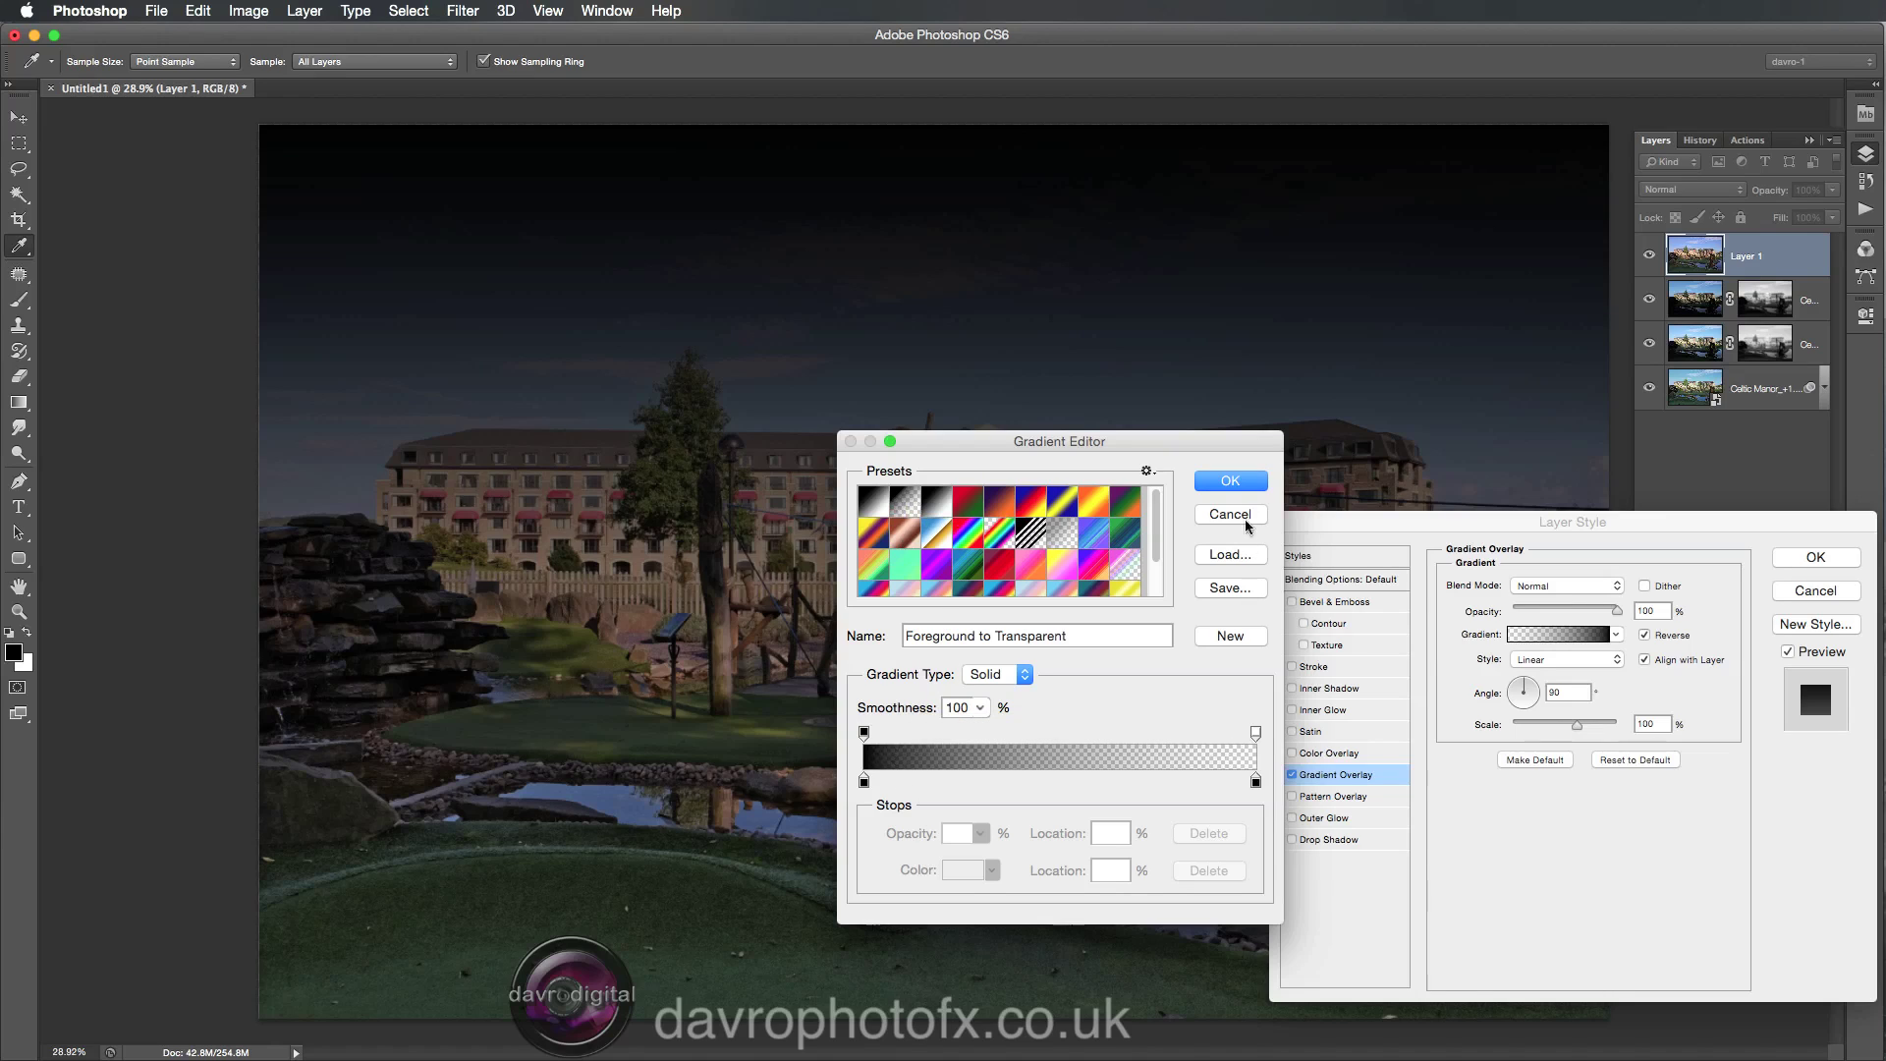
pyautogui.click(1235, 480)
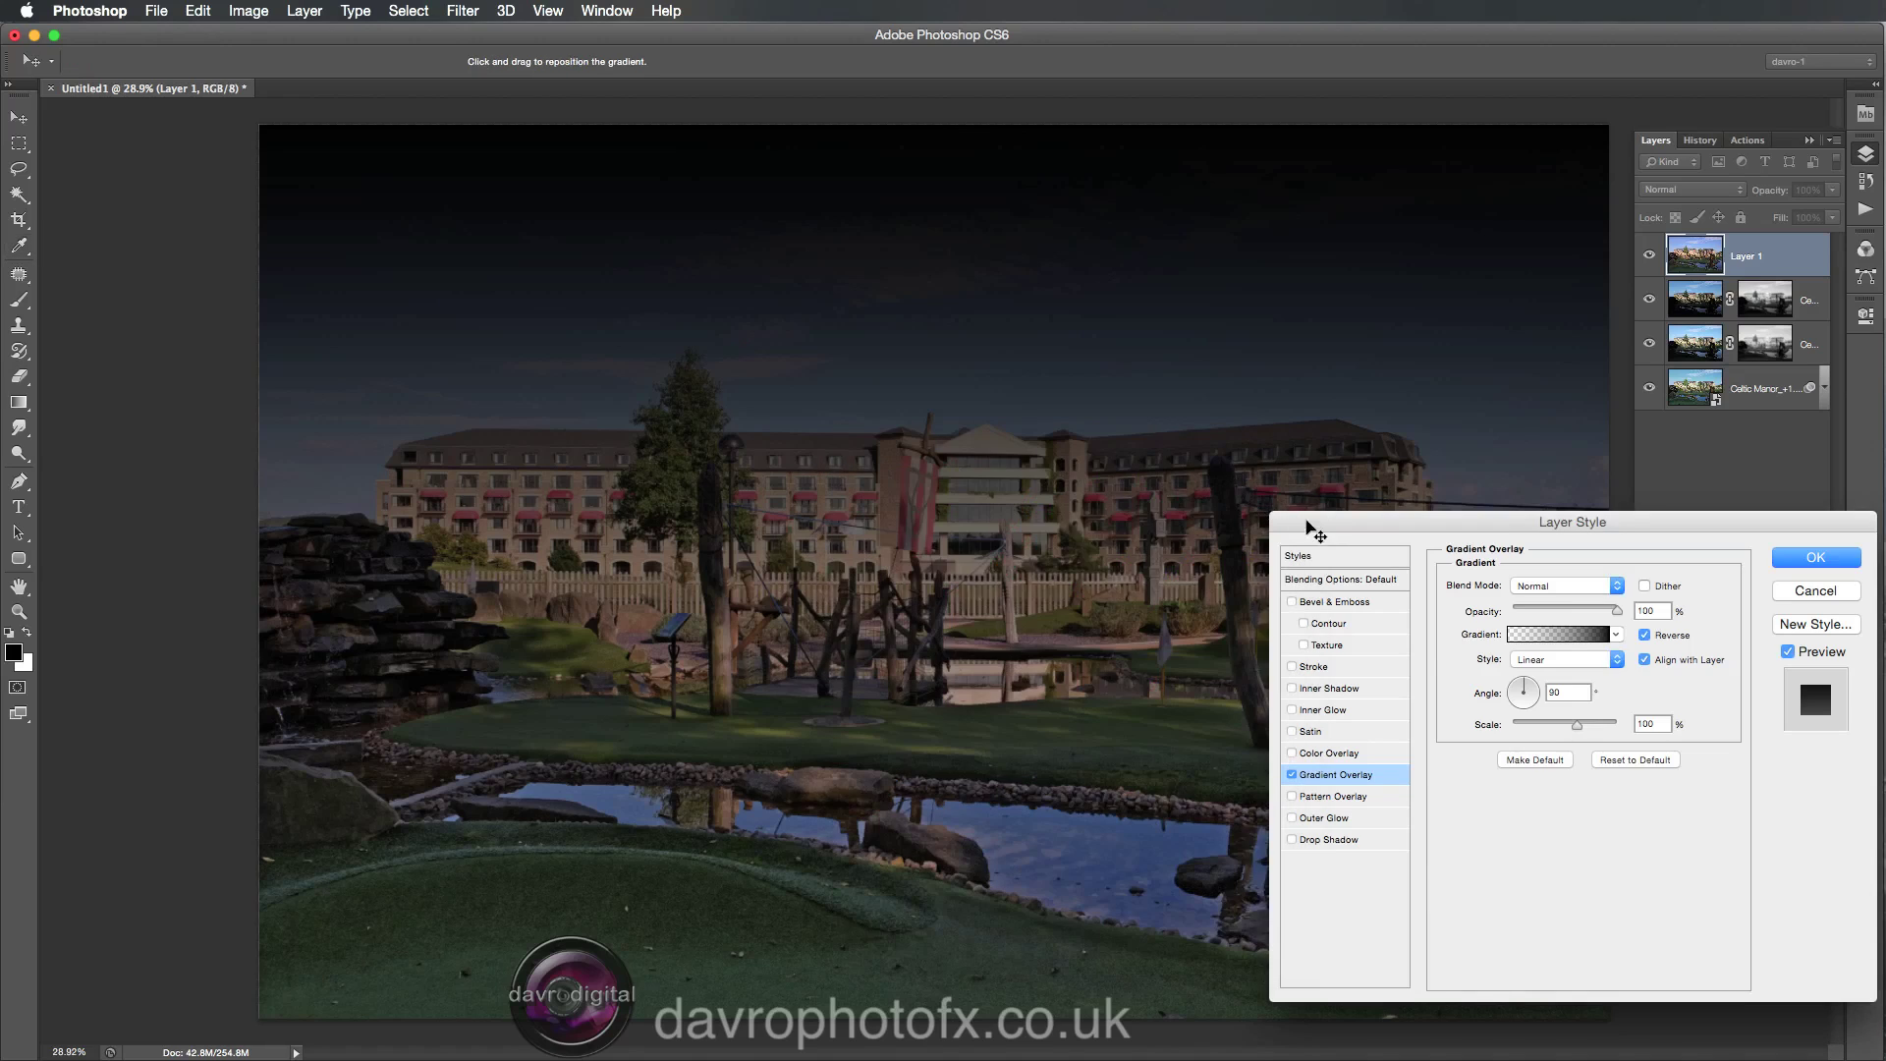
# Set the gradient overlay to Soft Light at 79% opacity, shift it upward in the sky, and compare the image without the preview.
pyautogui.click(1538, 588)
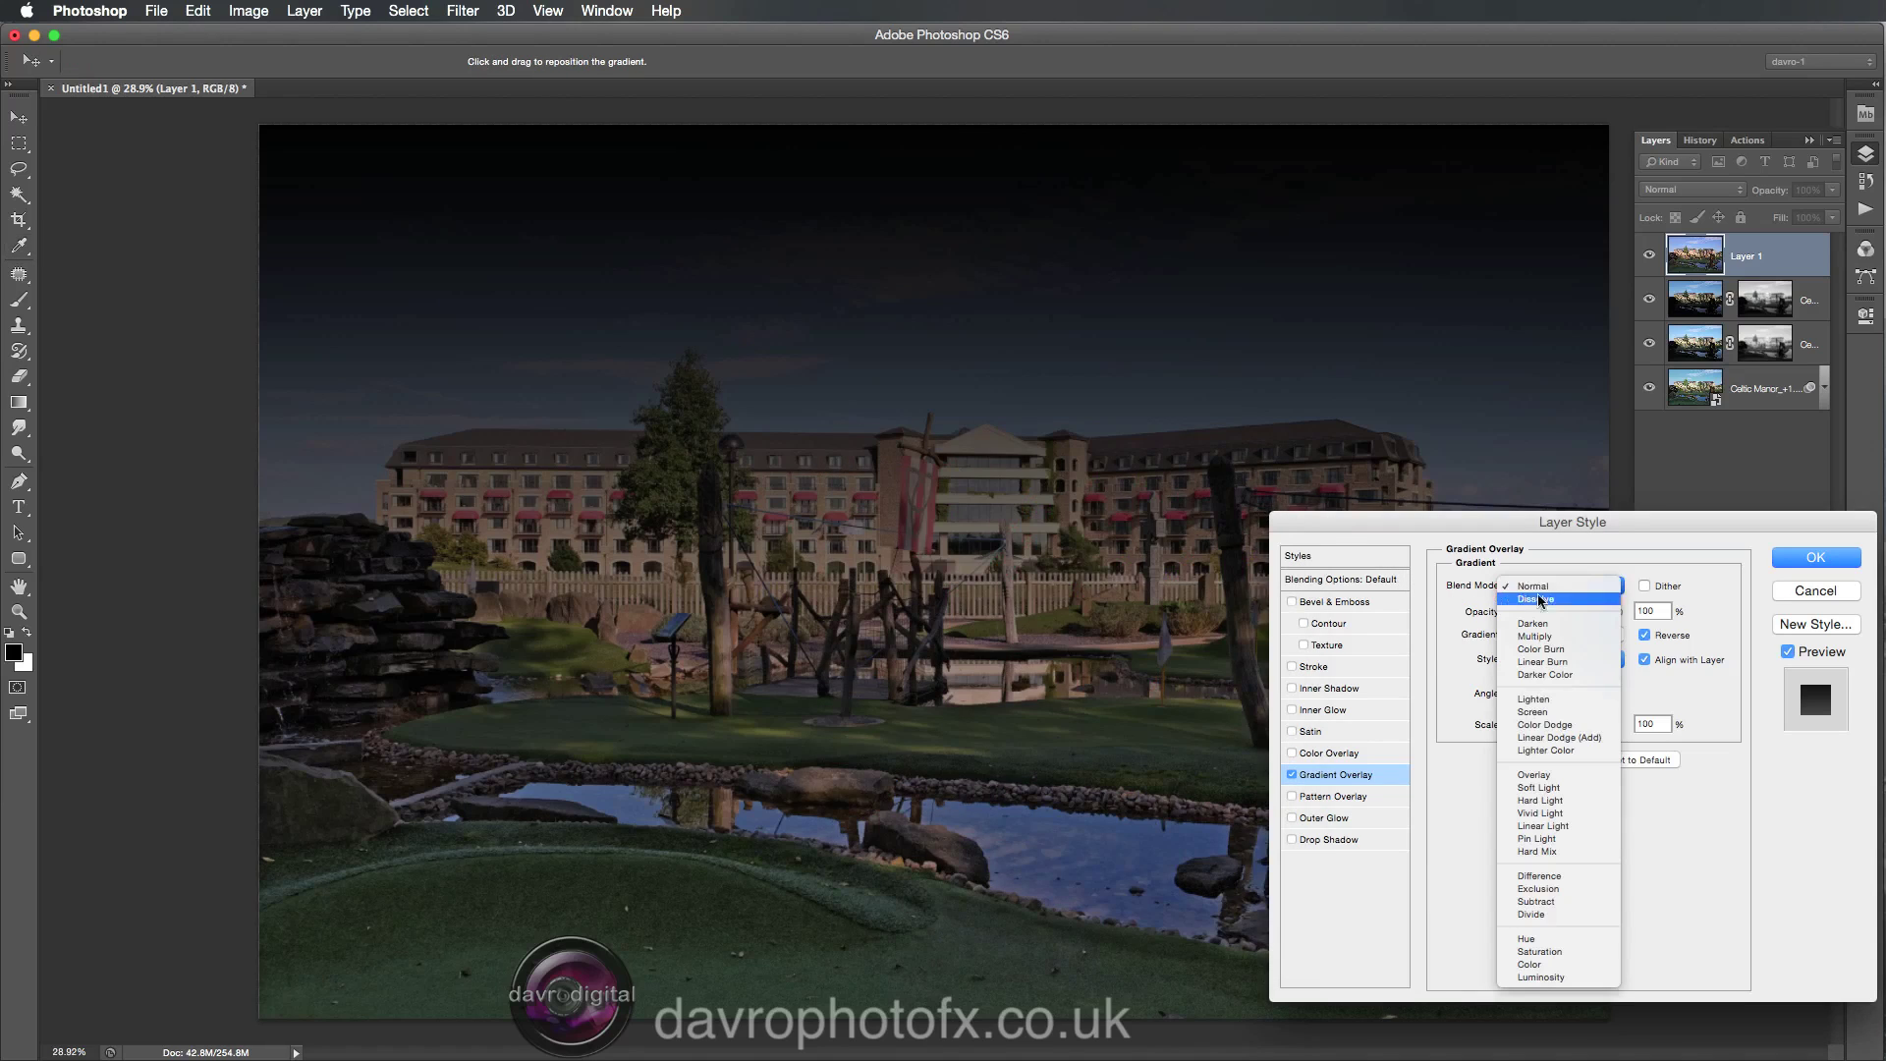
pyautogui.click(1532, 788)
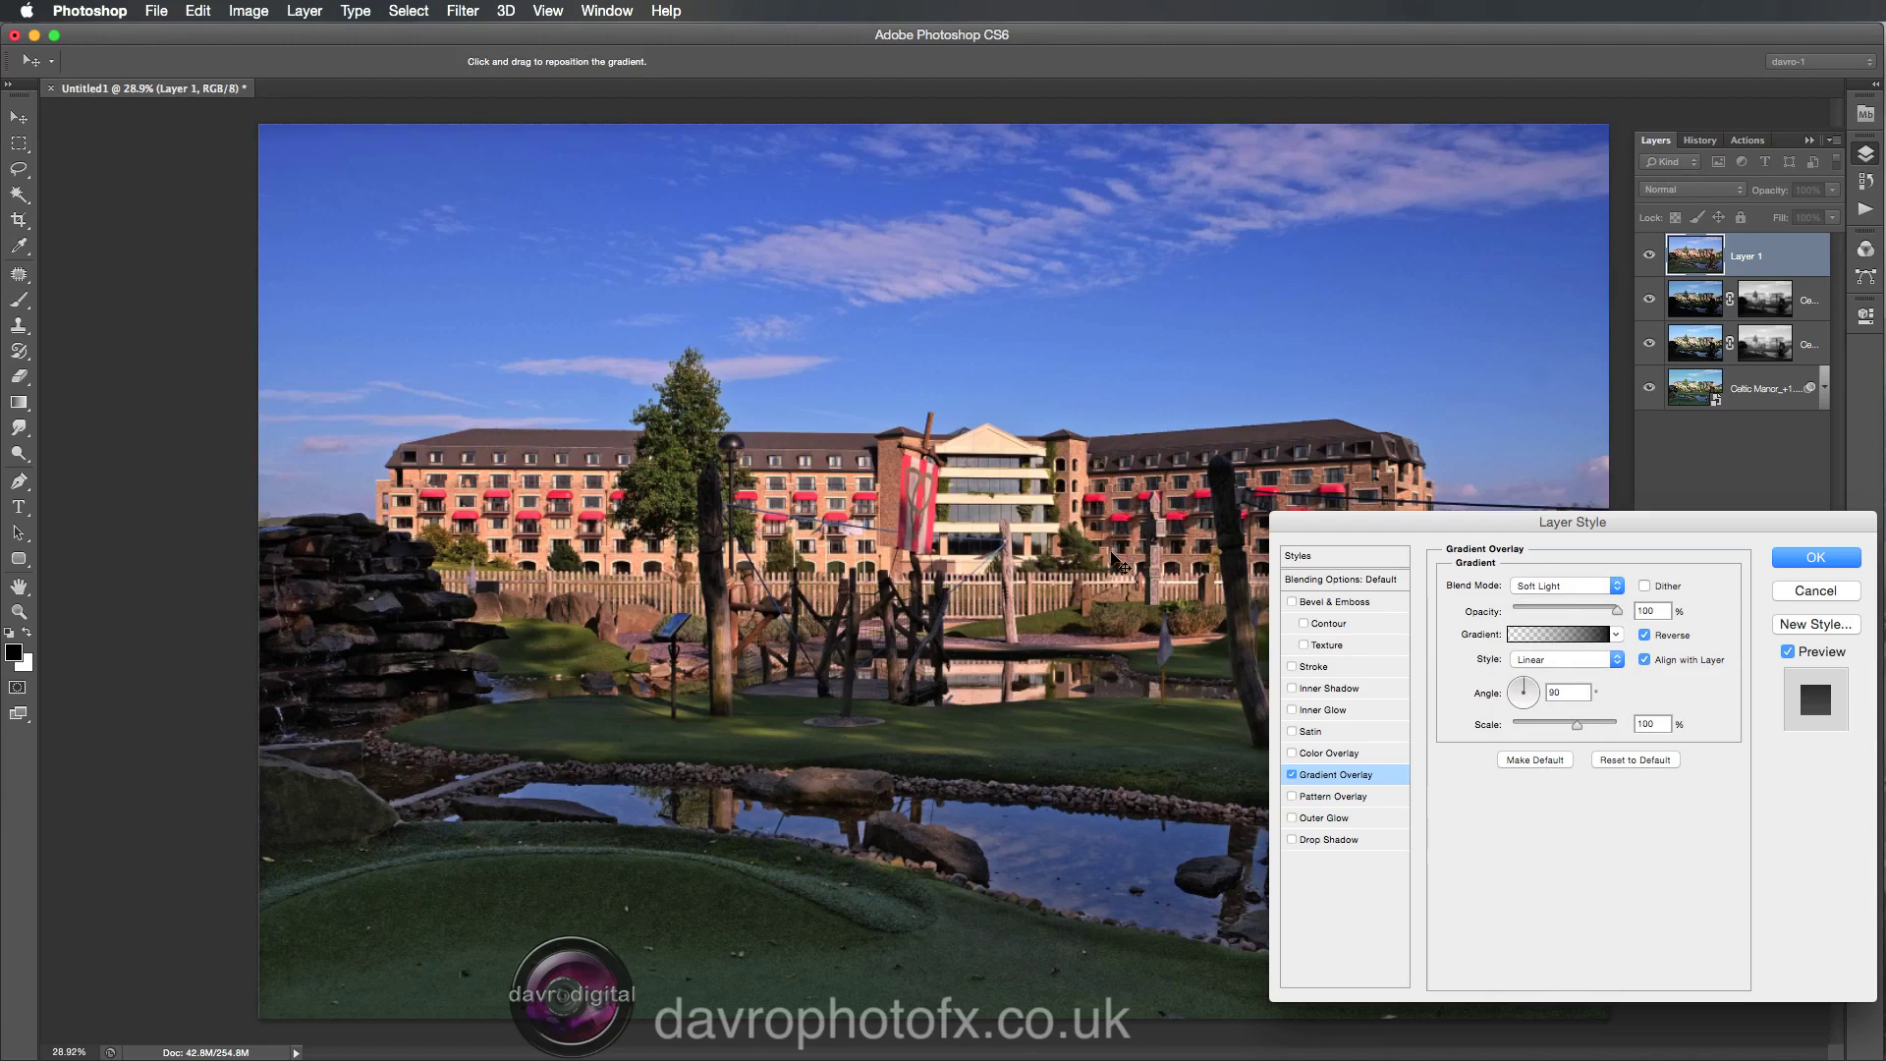
pyautogui.moveTo(1119, 577); pyautogui.dragTo(1082, 311)
pyautogui.moveTo(1078, 398)
pyautogui.mouseDown()
pyautogui.moveTo(1077, 465)
pyautogui.moveTo(1078, 365)
pyautogui.moveTo(1077, 473)
pyautogui.moveTo(1075, 381)
pyautogui.mouseUp()
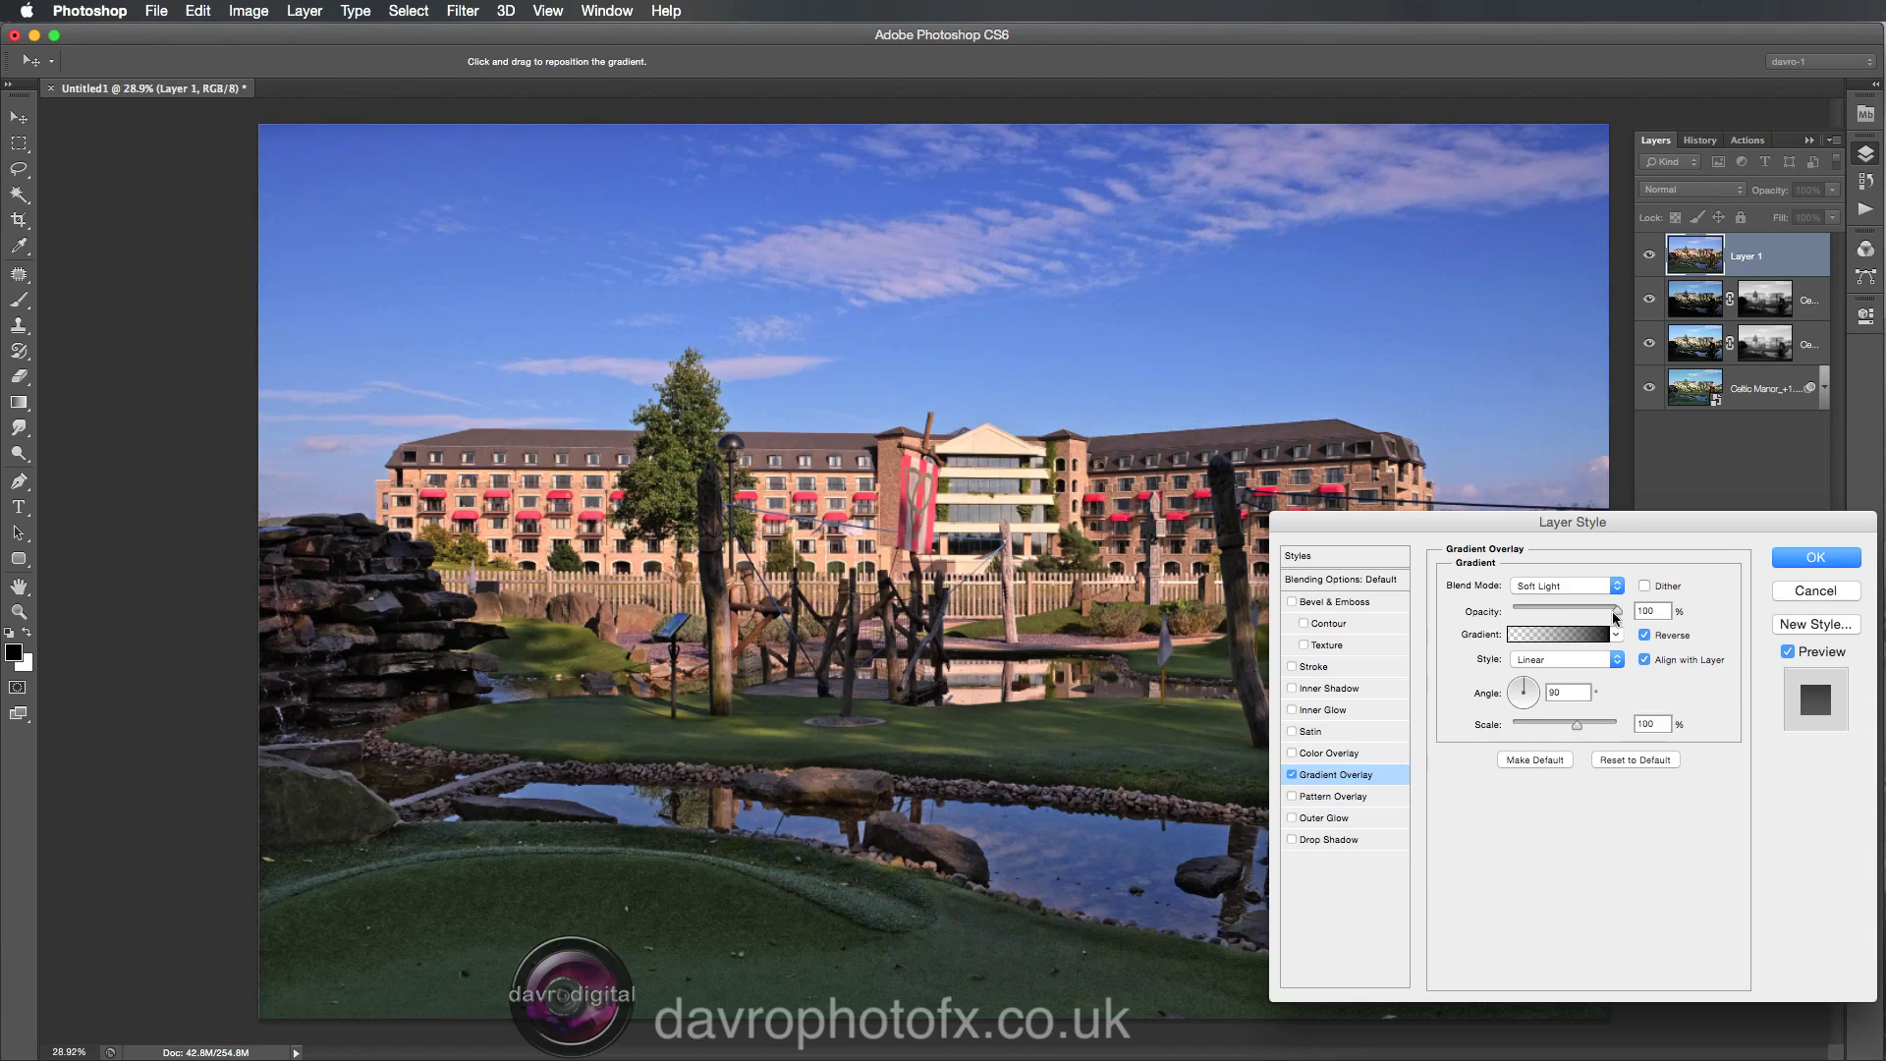
pyautogui.moveTo(1617, 610); pyautogui.dragTo(1596, 616)
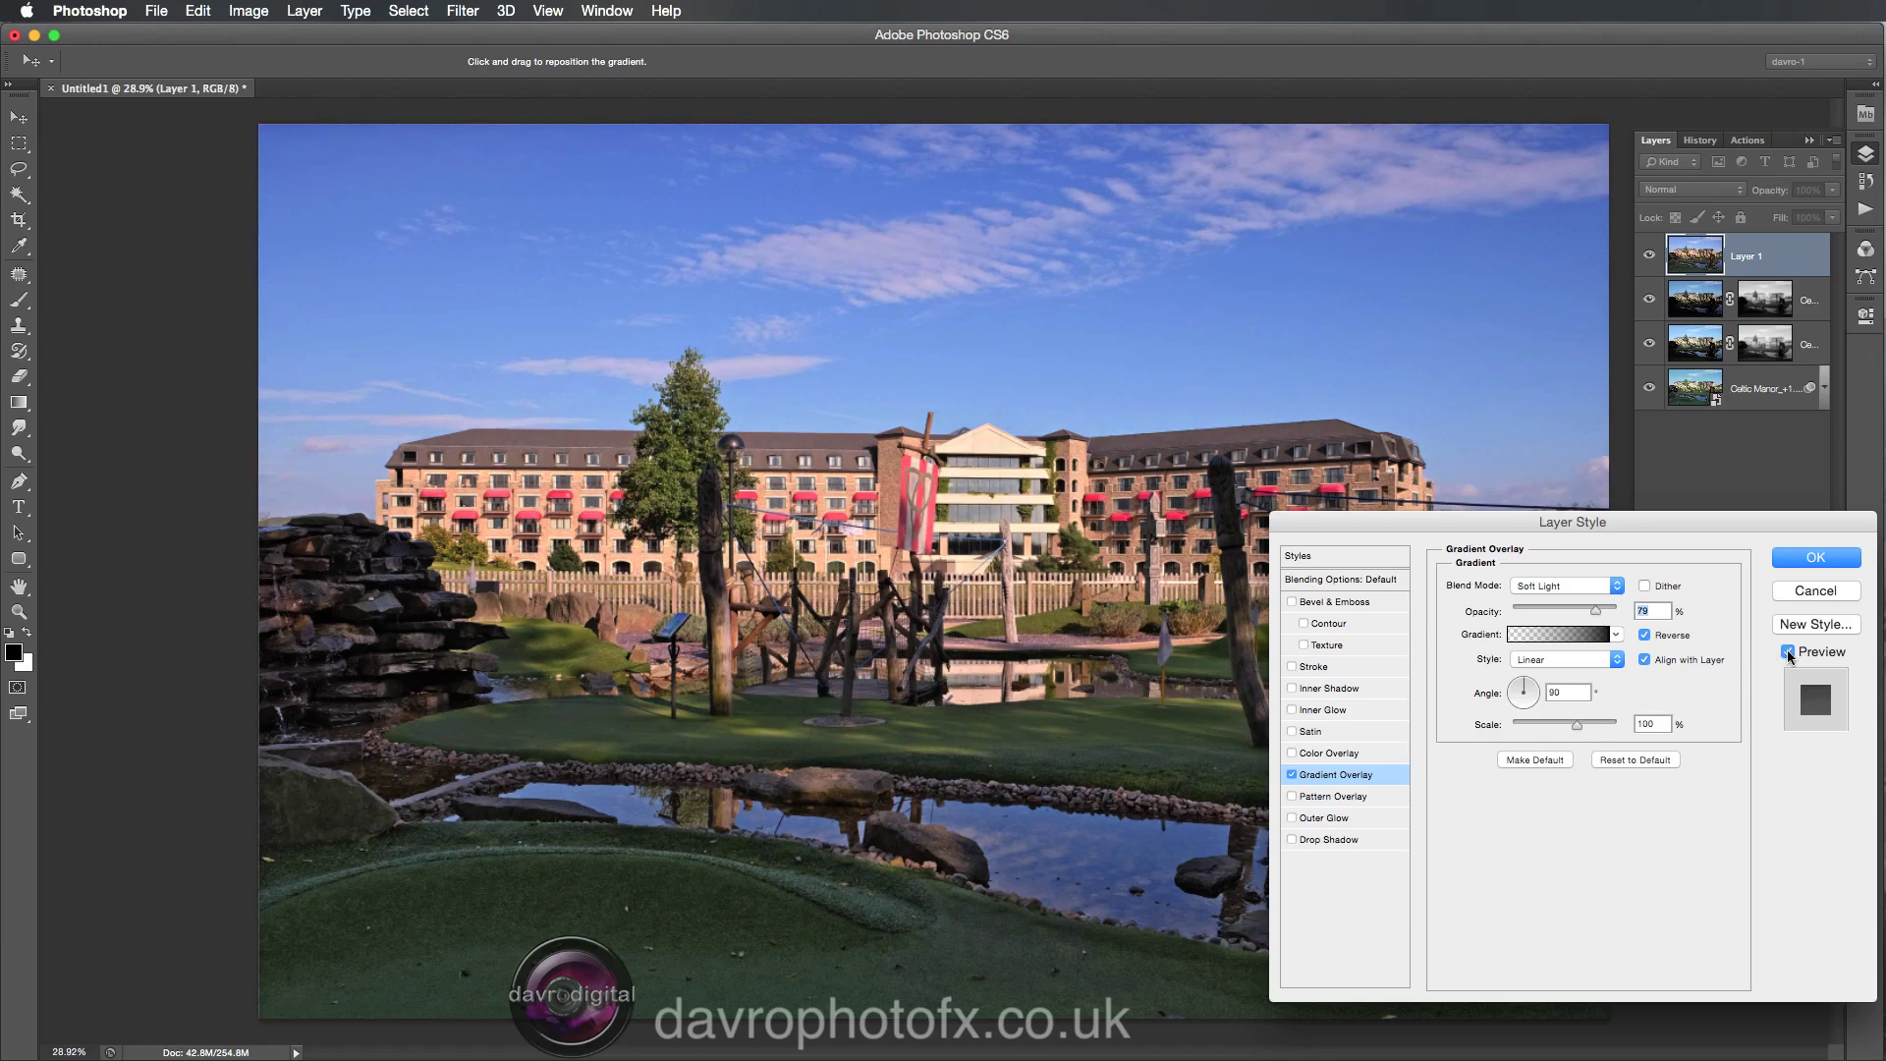
pyautogui.click(1788, 652)
pyautogui.click(1788, 652)
pyautogui.click(1788, 653)
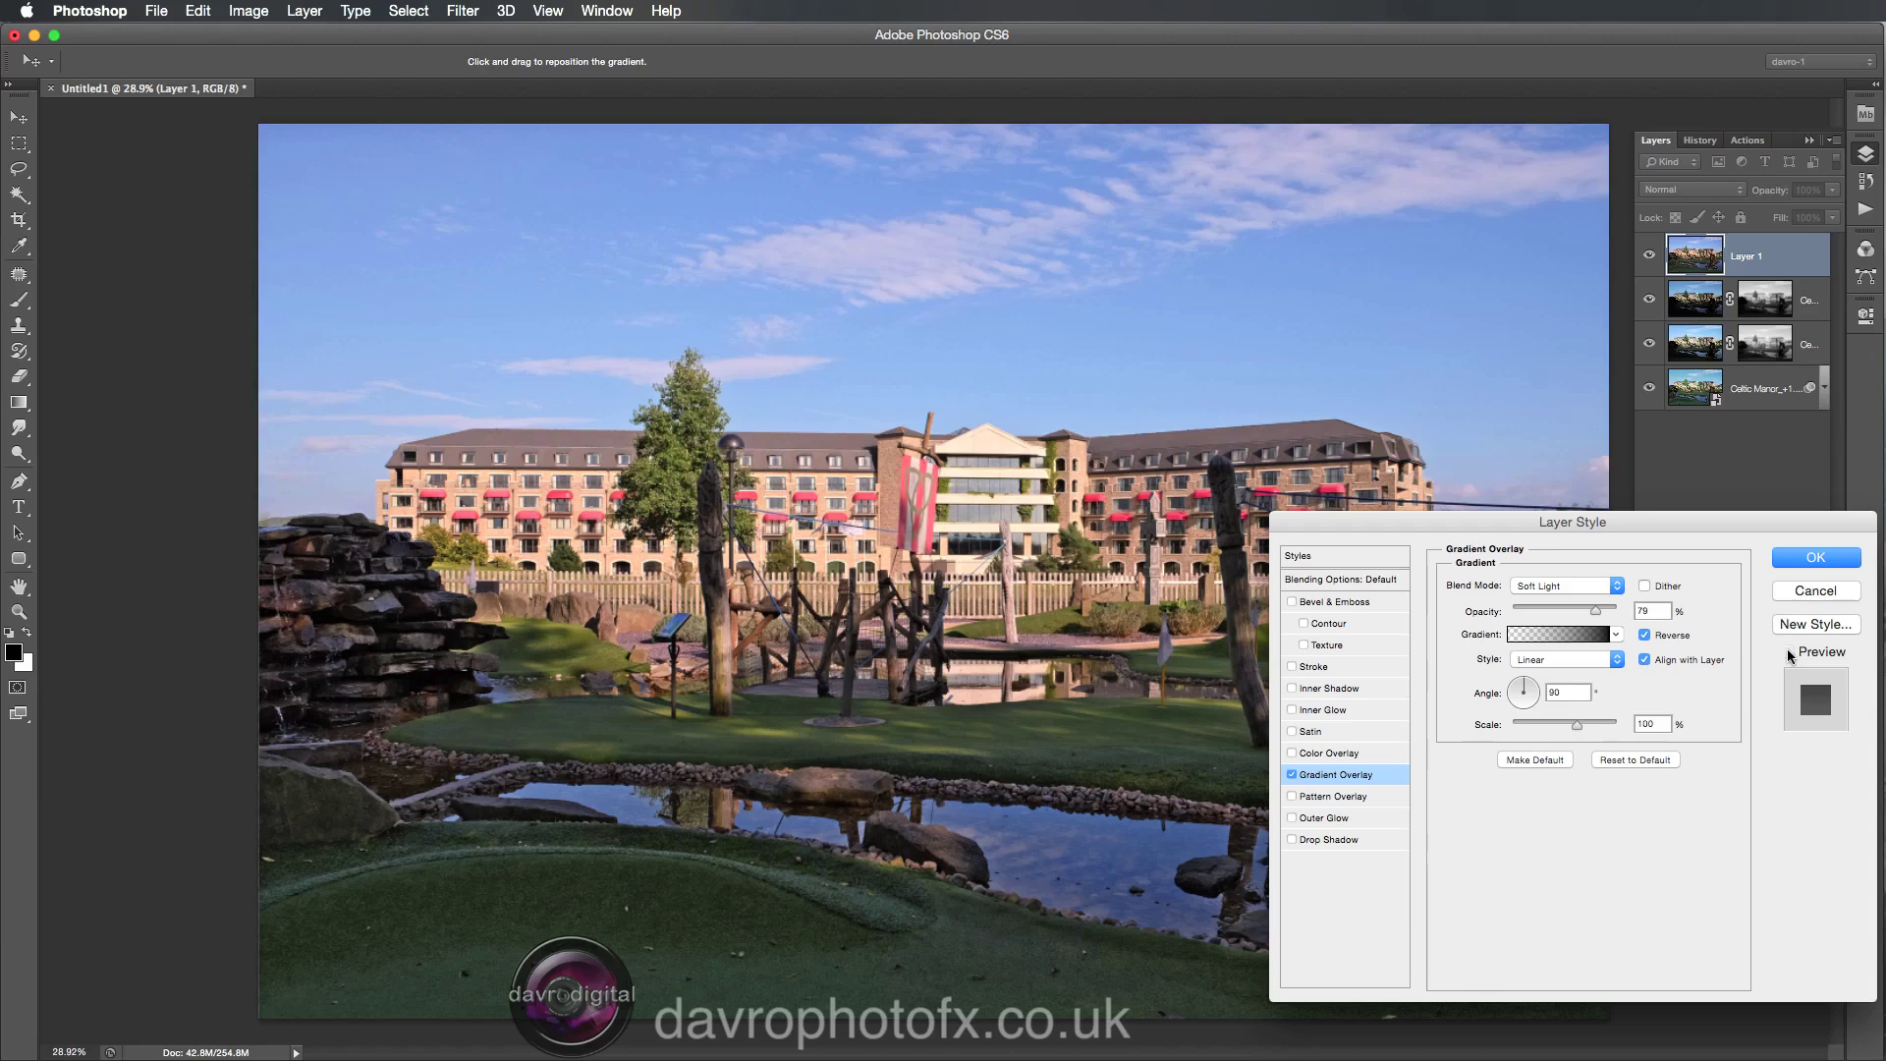
pyautogui.click(1788, 652)
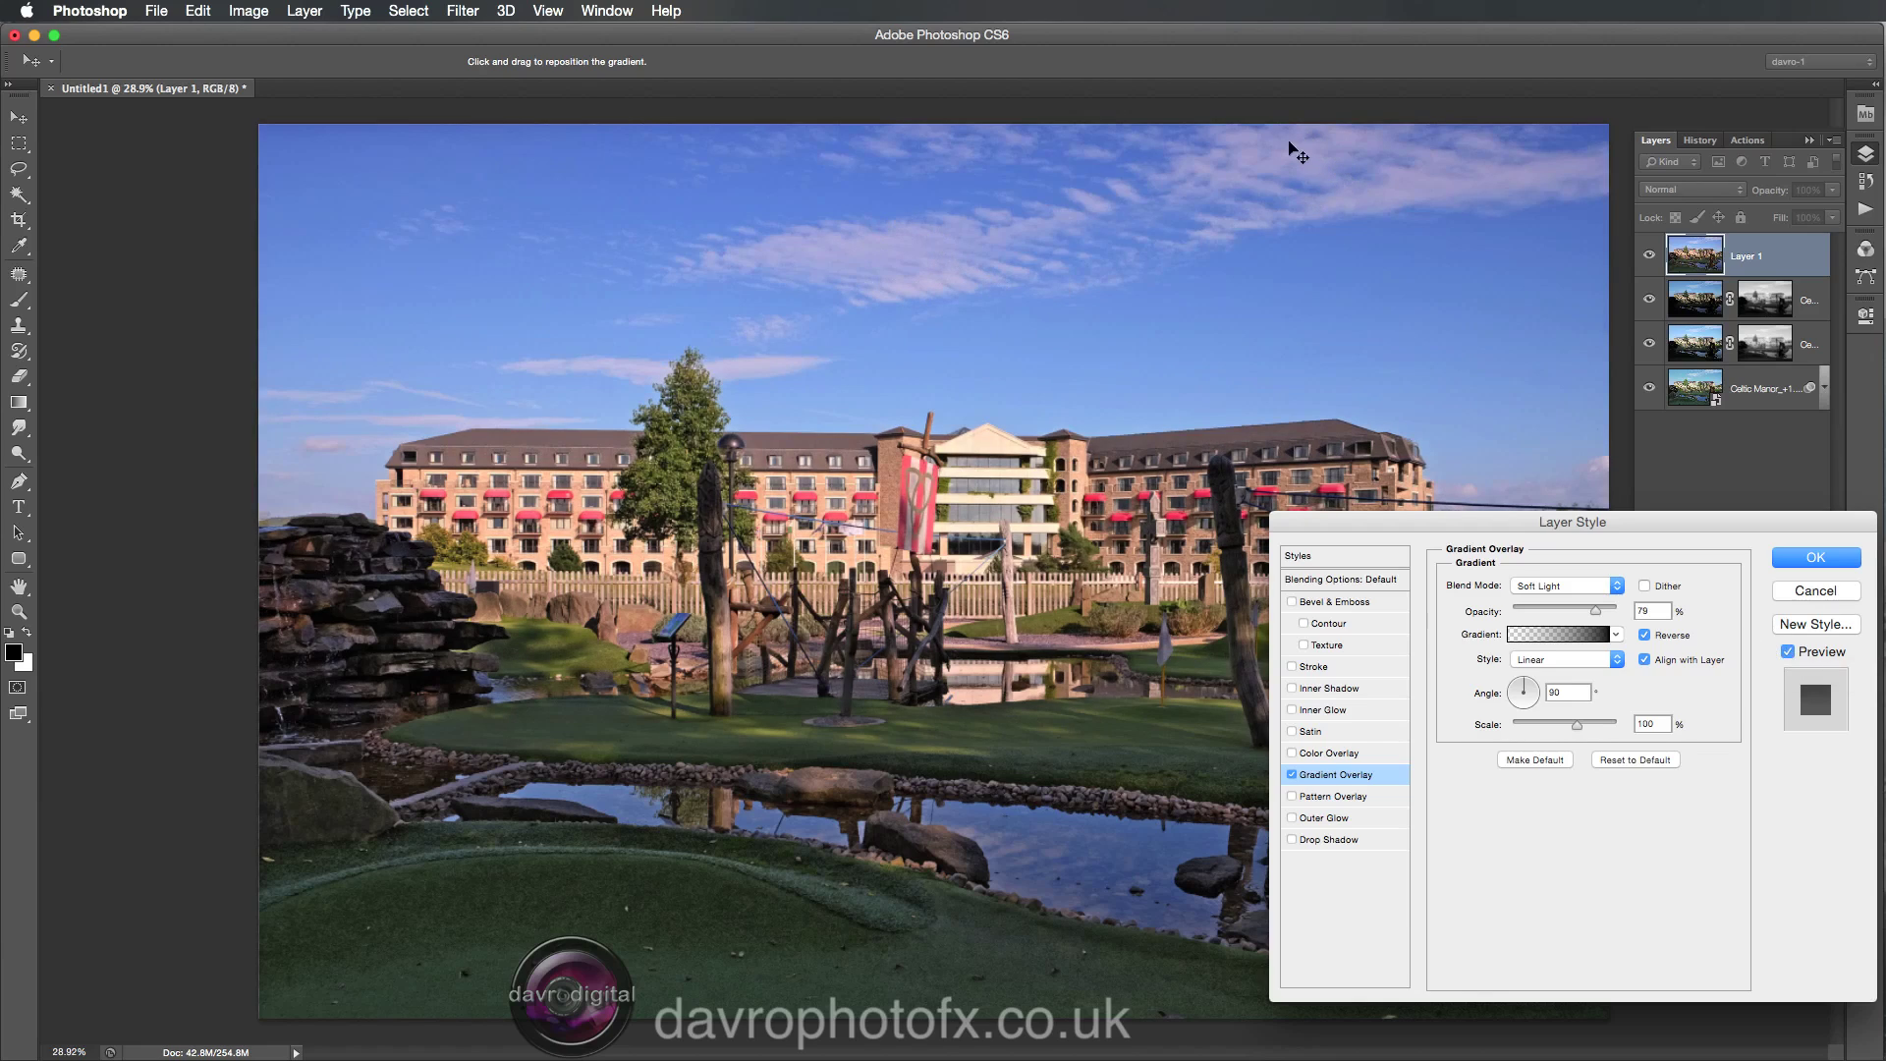
pyautogui.click(1787, 651)
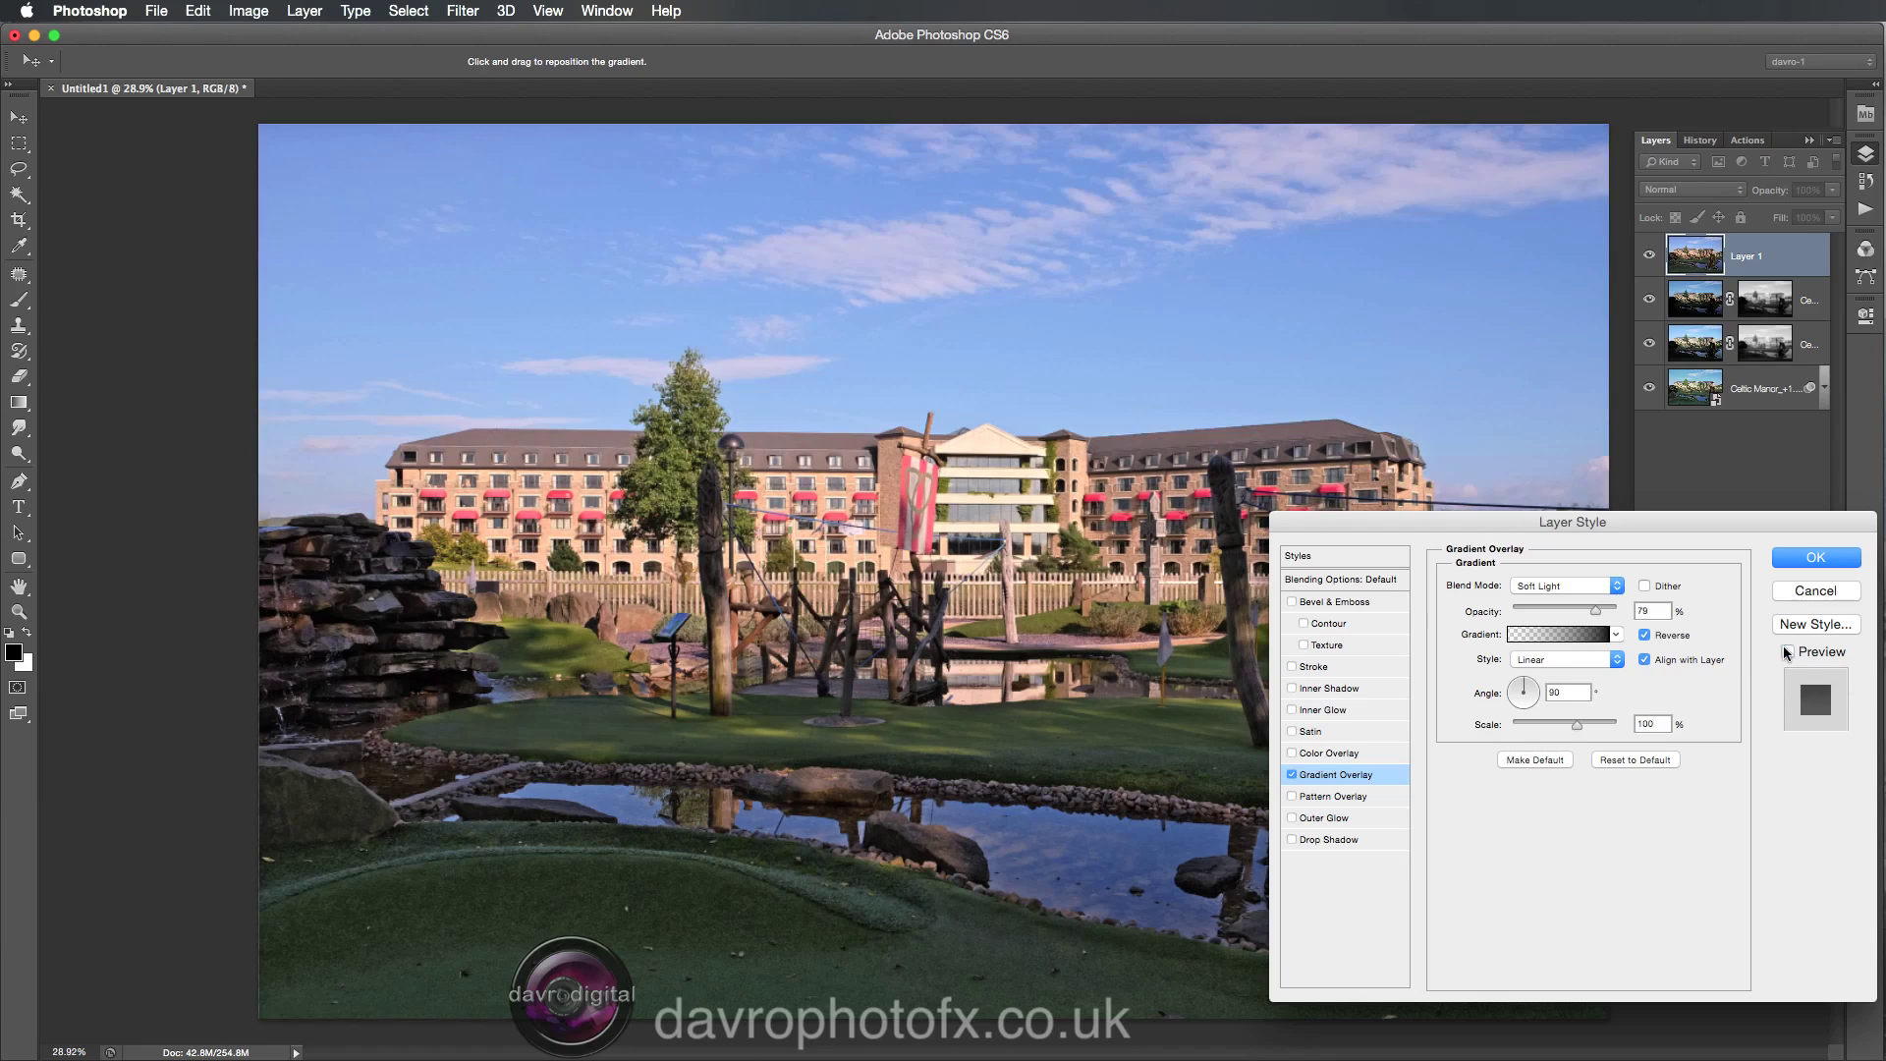
pyautogui.click(1787, 651)
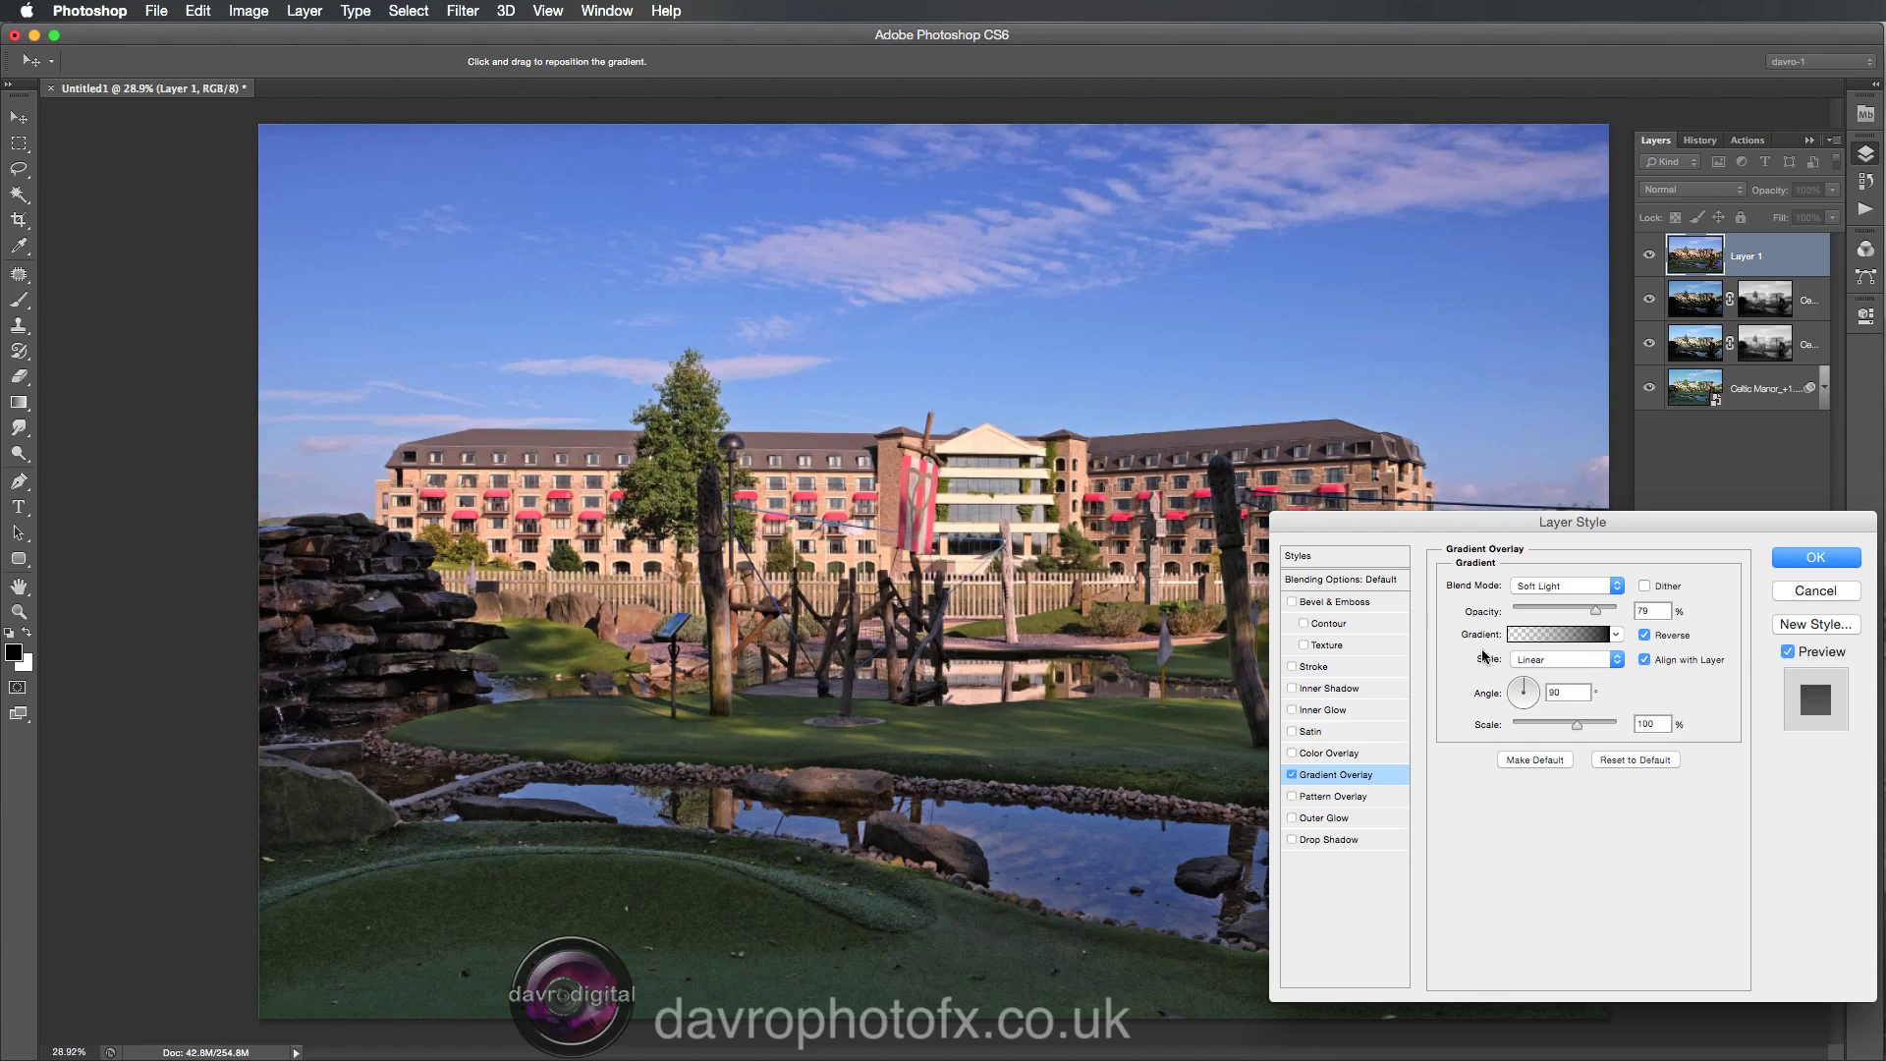
# Split the Underlying Layer highlight slider under Blend If to 142 / 255, compare the preview, and apply the layer style.
pyautogui.click(1336, 579)
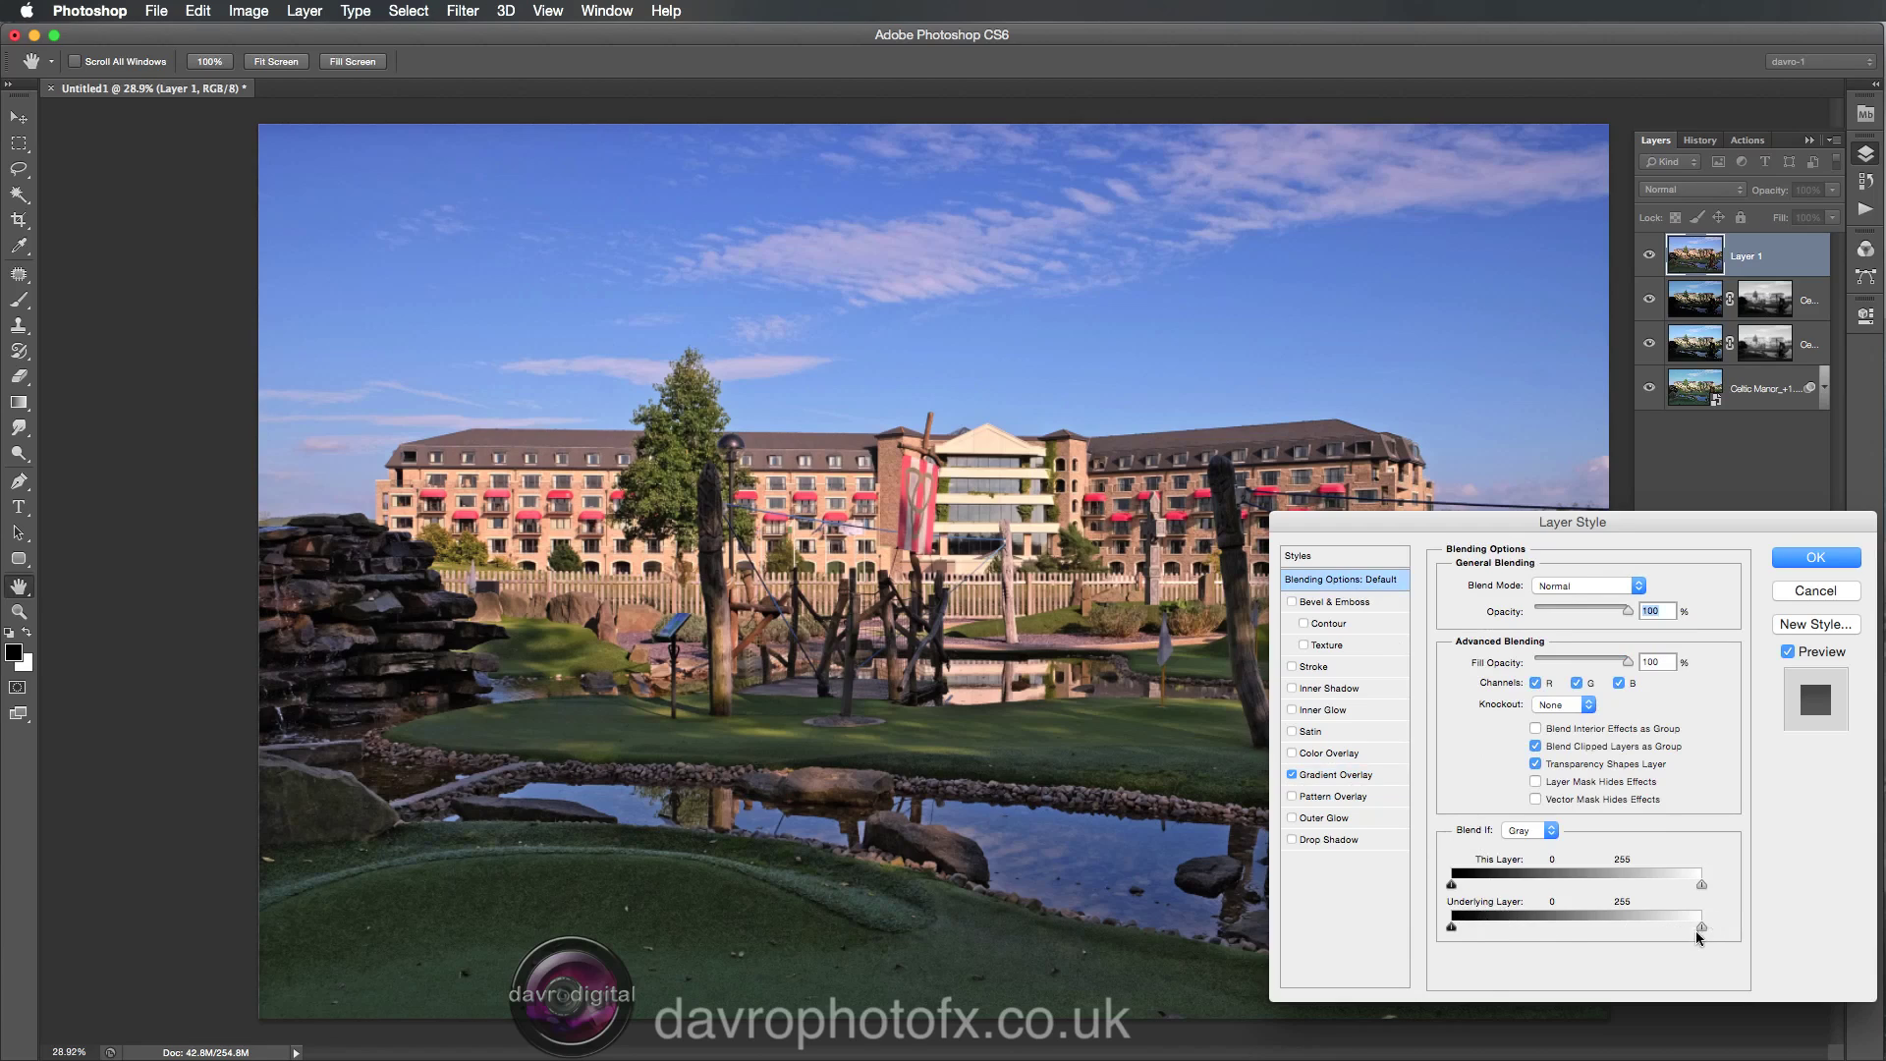
pyautogui.moveTo(1702, 923)
pyautogui.mouseDown()
pyautogui.moveTo(1630, 923)
pyautogui.moveTo(1700, 929)
pyautogui.mouseUp()
pyautogui.keyDown('alt'); pyautogui.click(1702, 929); pyautogui.keyUp('alt')
pyautogui.moveTo(1702, 930); pyautogui.dragTo(1608, 930)
pyautogui.click(1788, 651)
pyautogui.click(1787, 651)
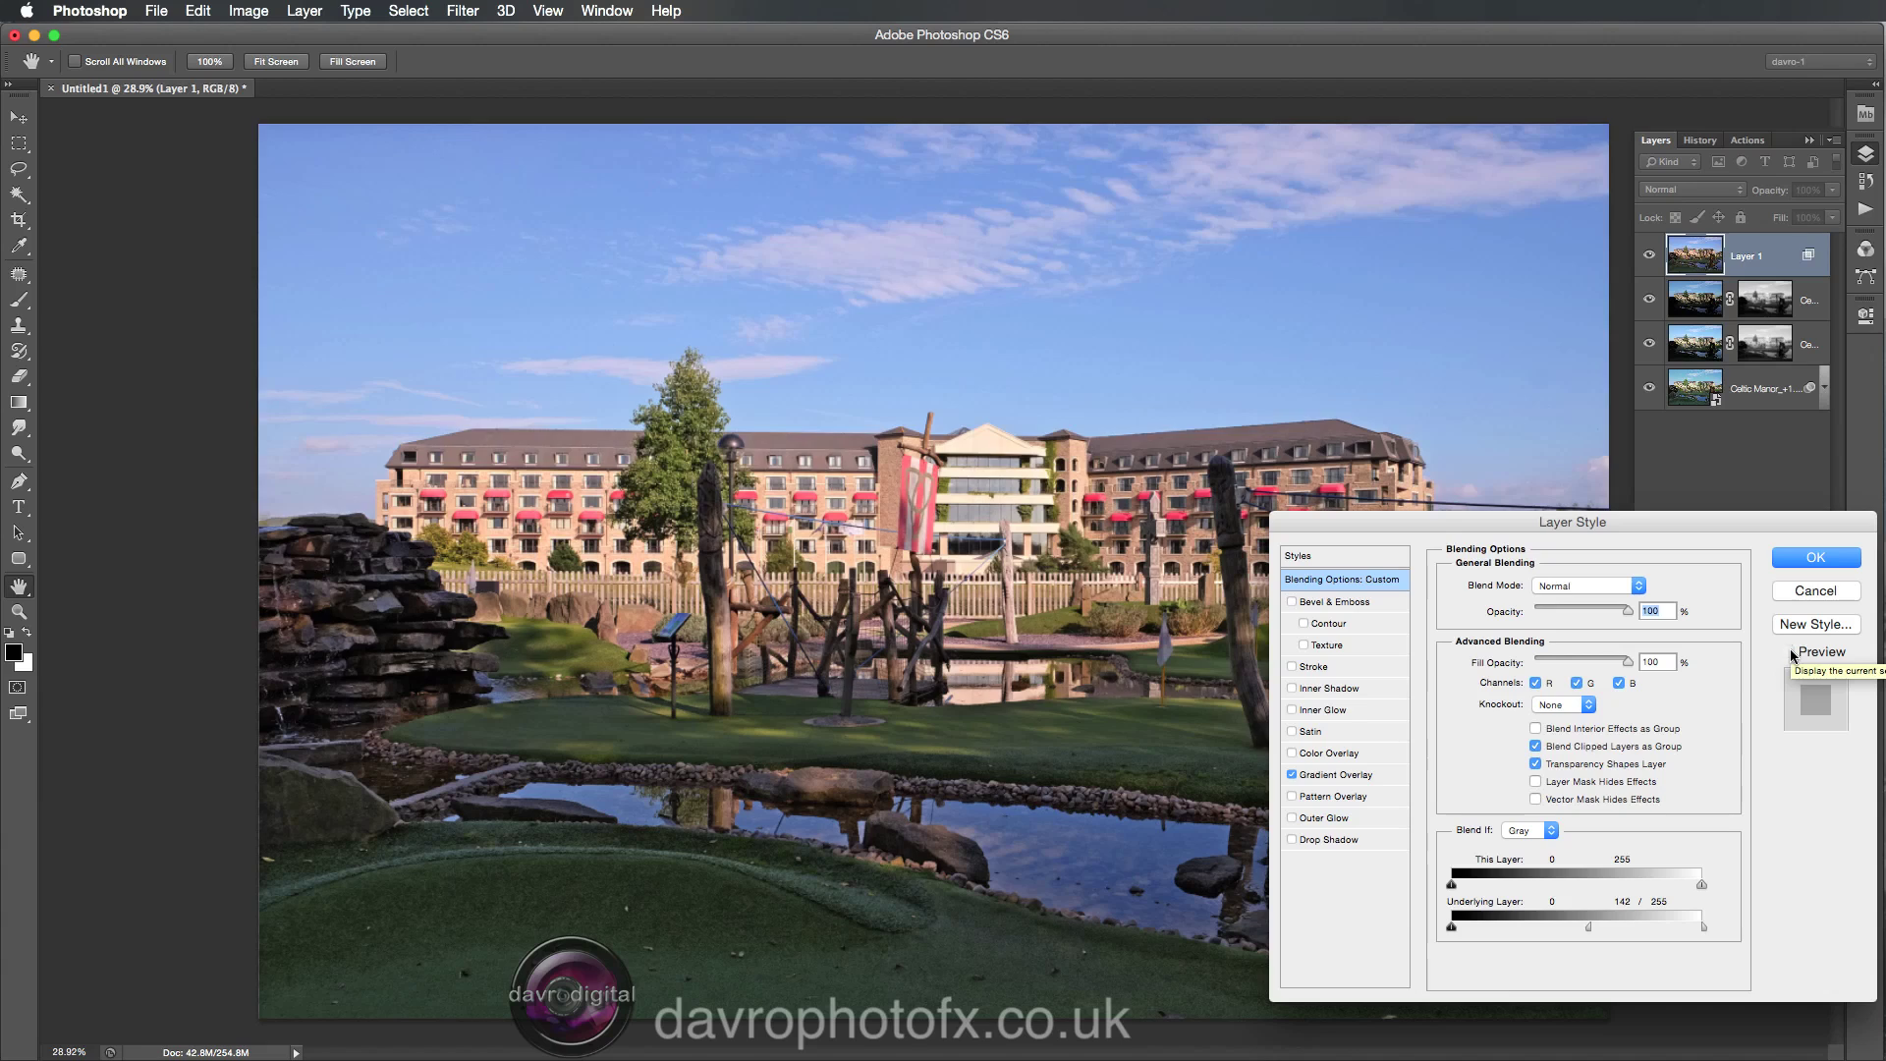
pyautogui.click(1815, 557)
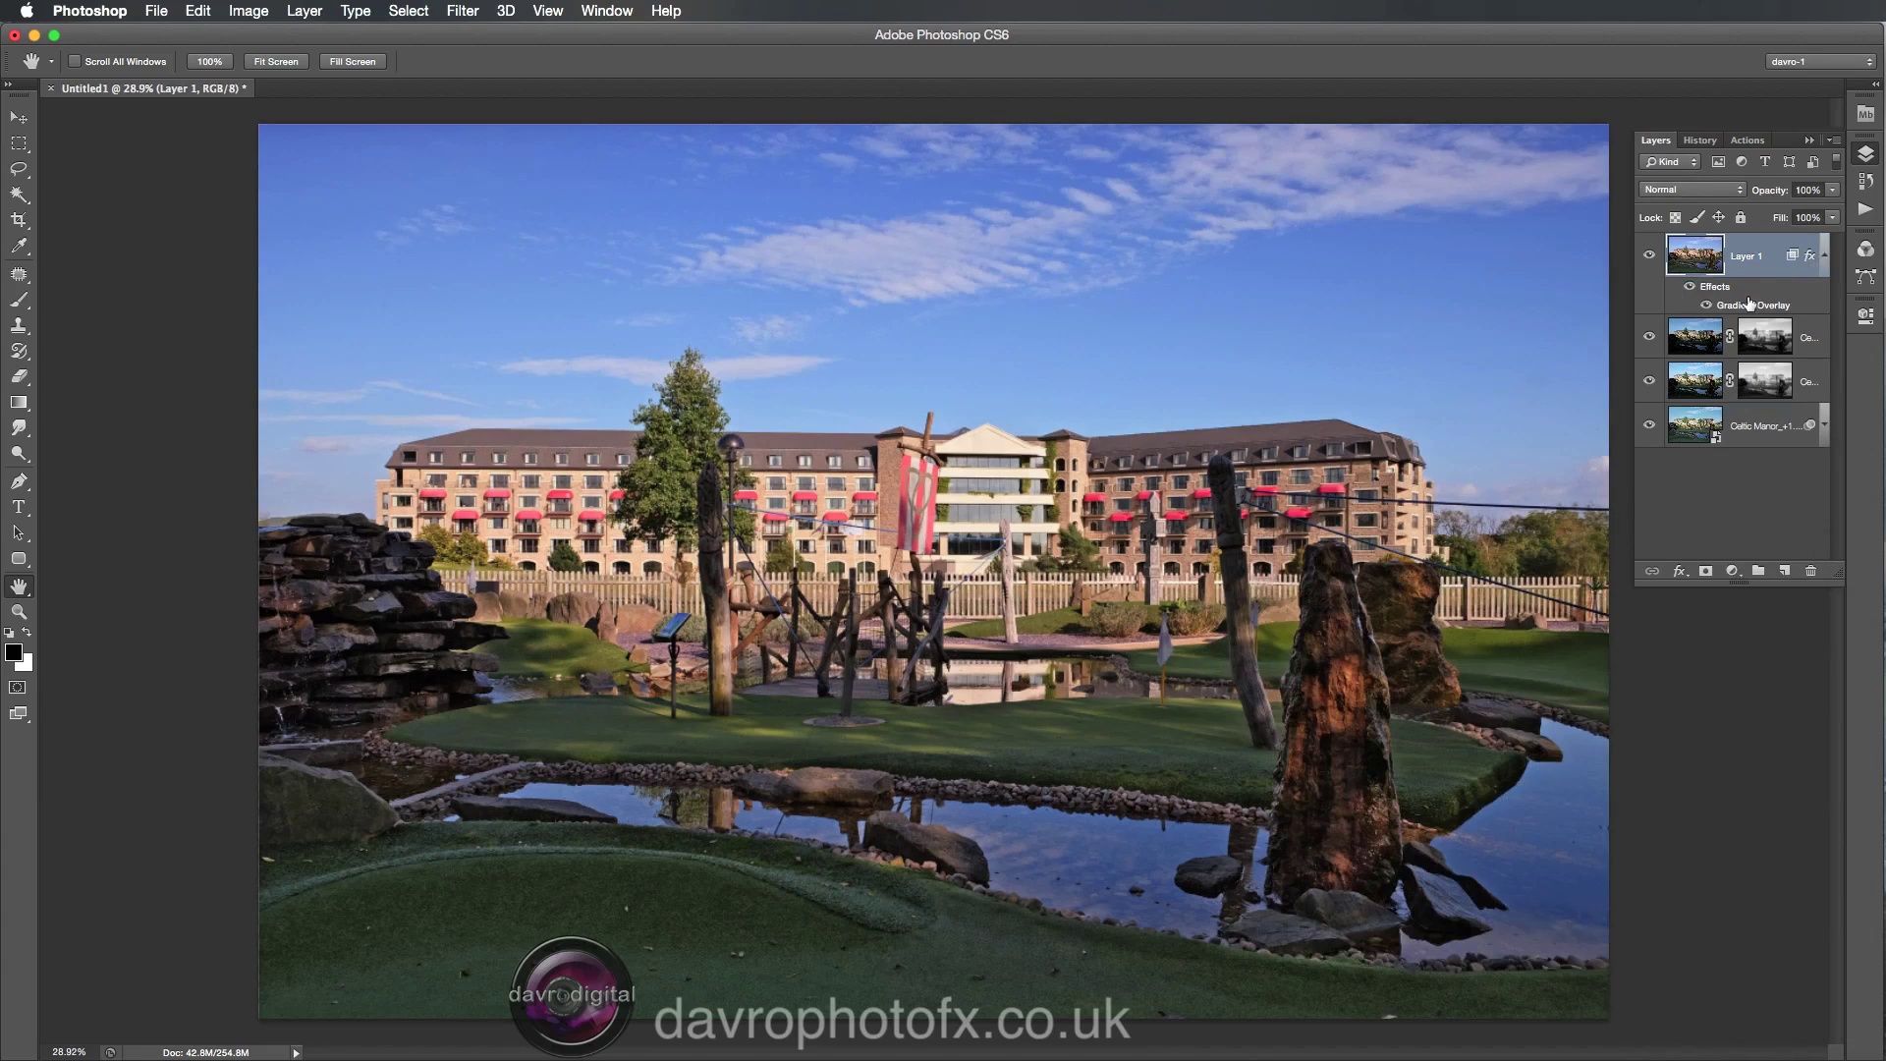
# Compare the image with Layer 1's effects hidden and shown, then collapse the effects list.
pyautogui.click(1688, 288)
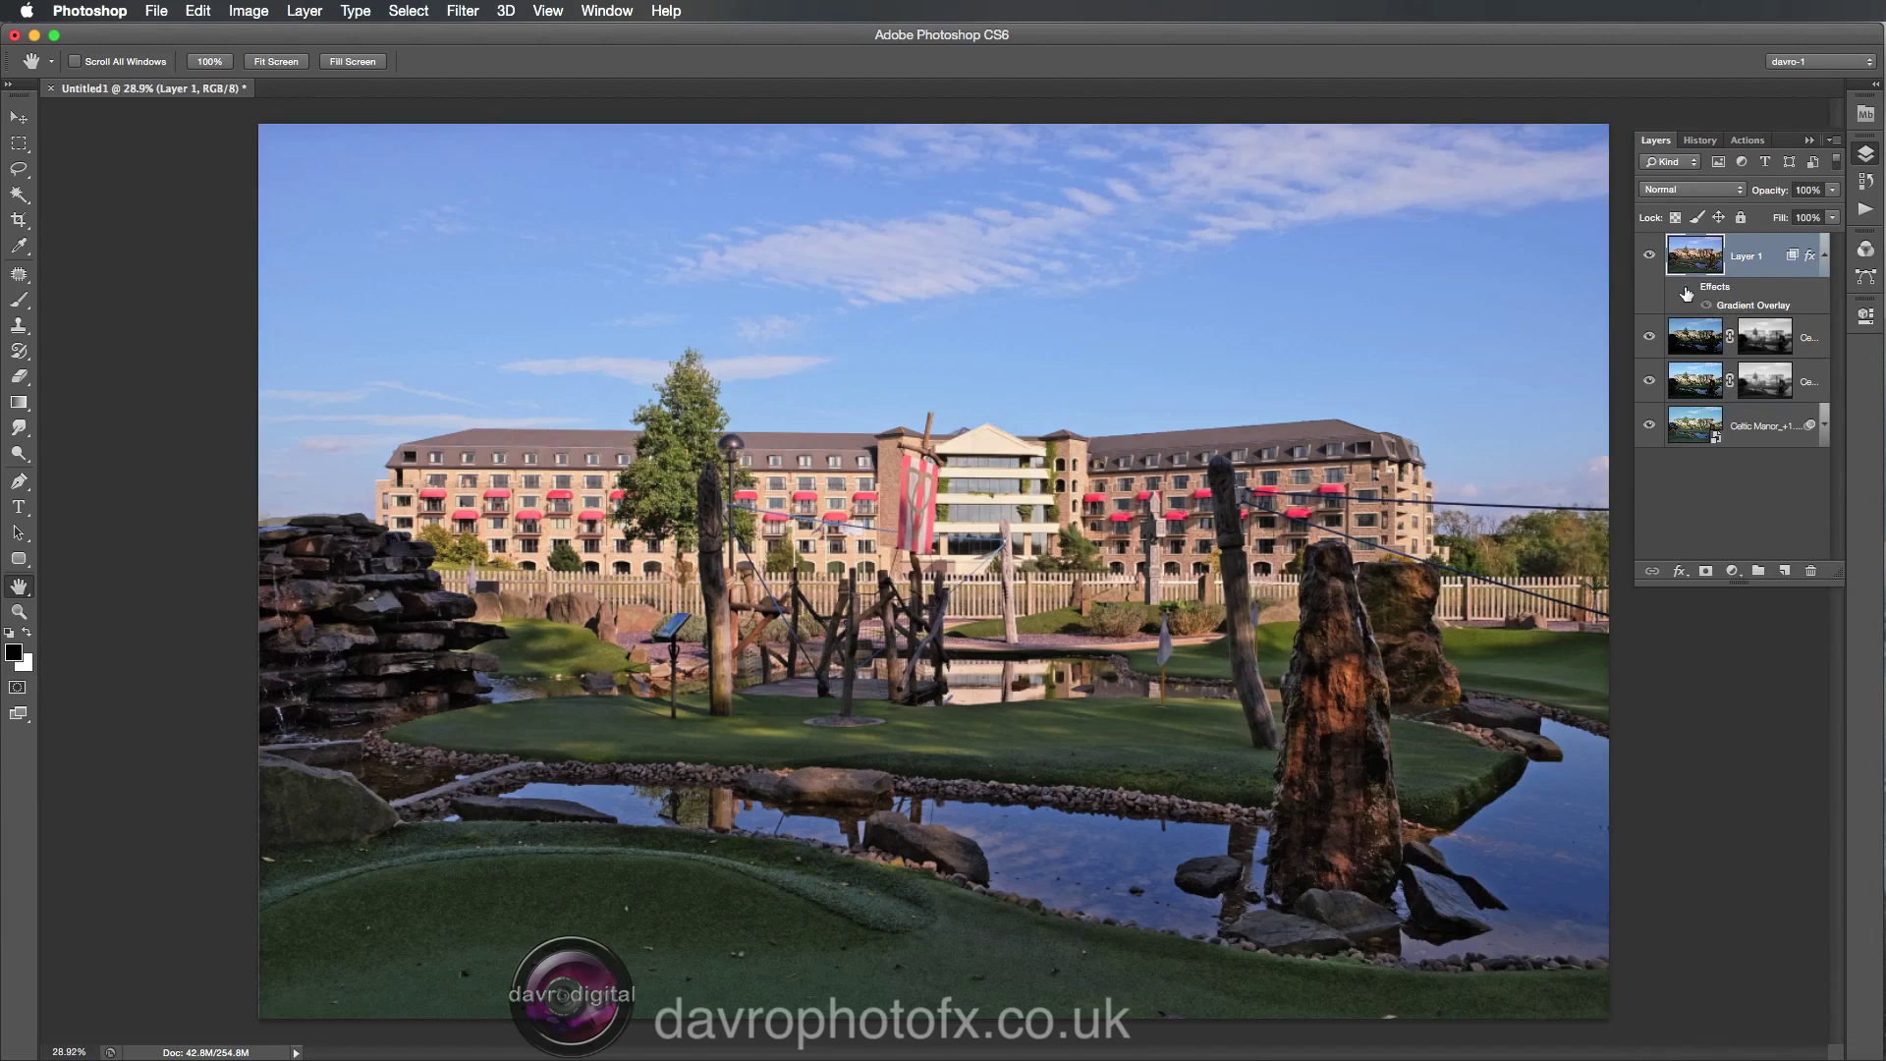
pyautogui.click(1688, 287)
pyautogui.click(1825, 256)
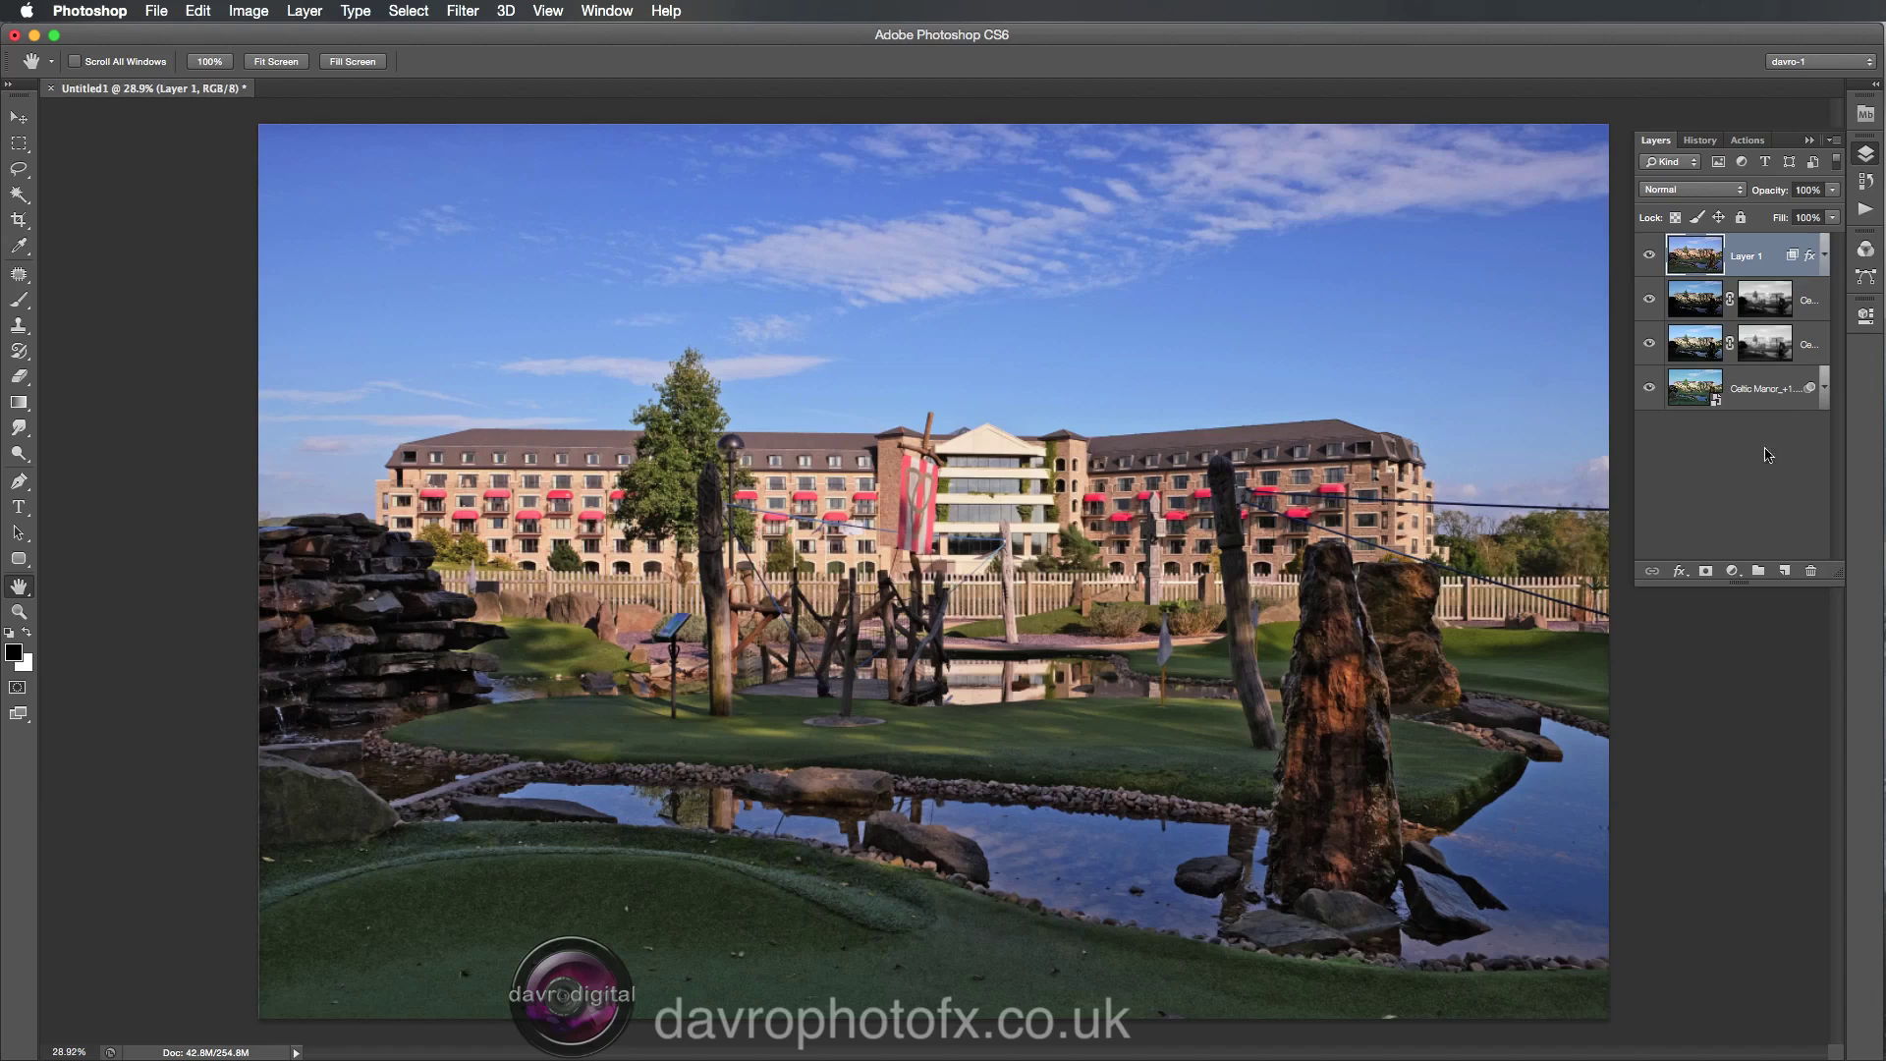
# Add a Vibrance adjustment layer above Layer 1 and raise the Vibrance slightly.
pyautogui.click(1733, 571)
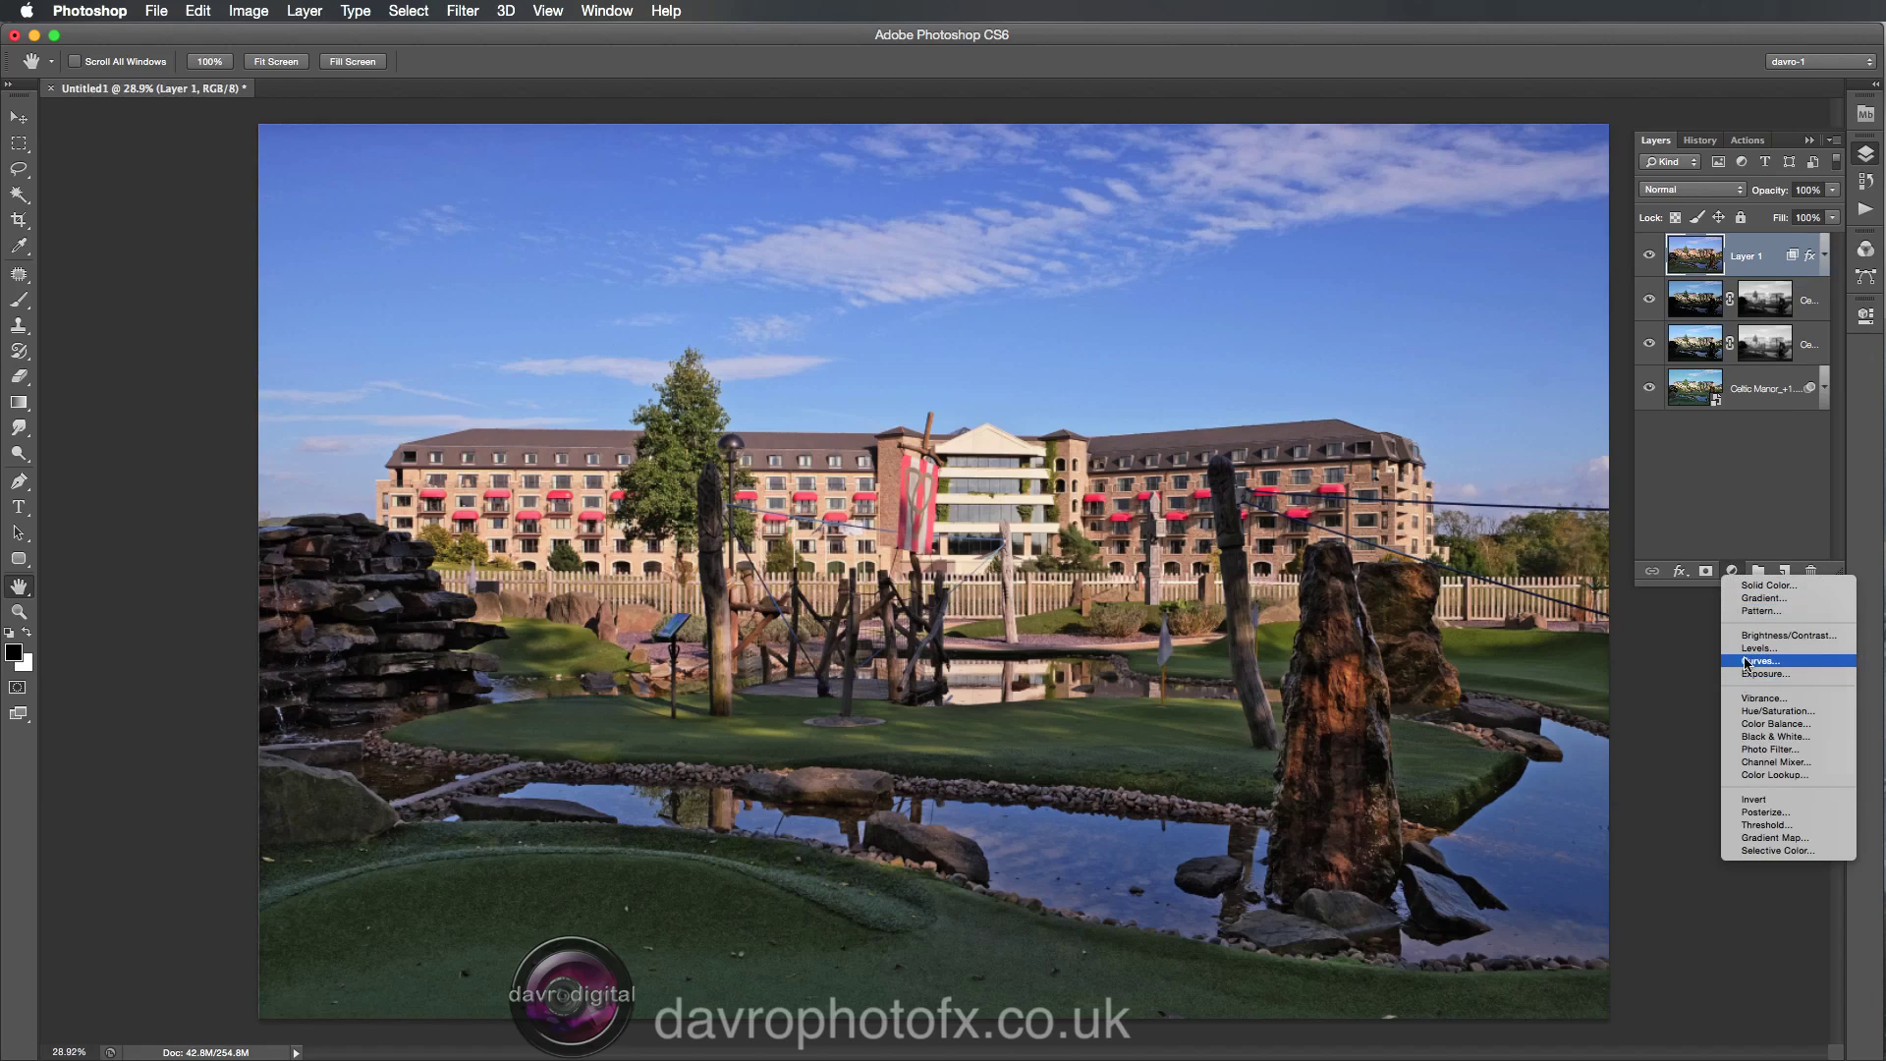
pyautogui.click(1748, 698)
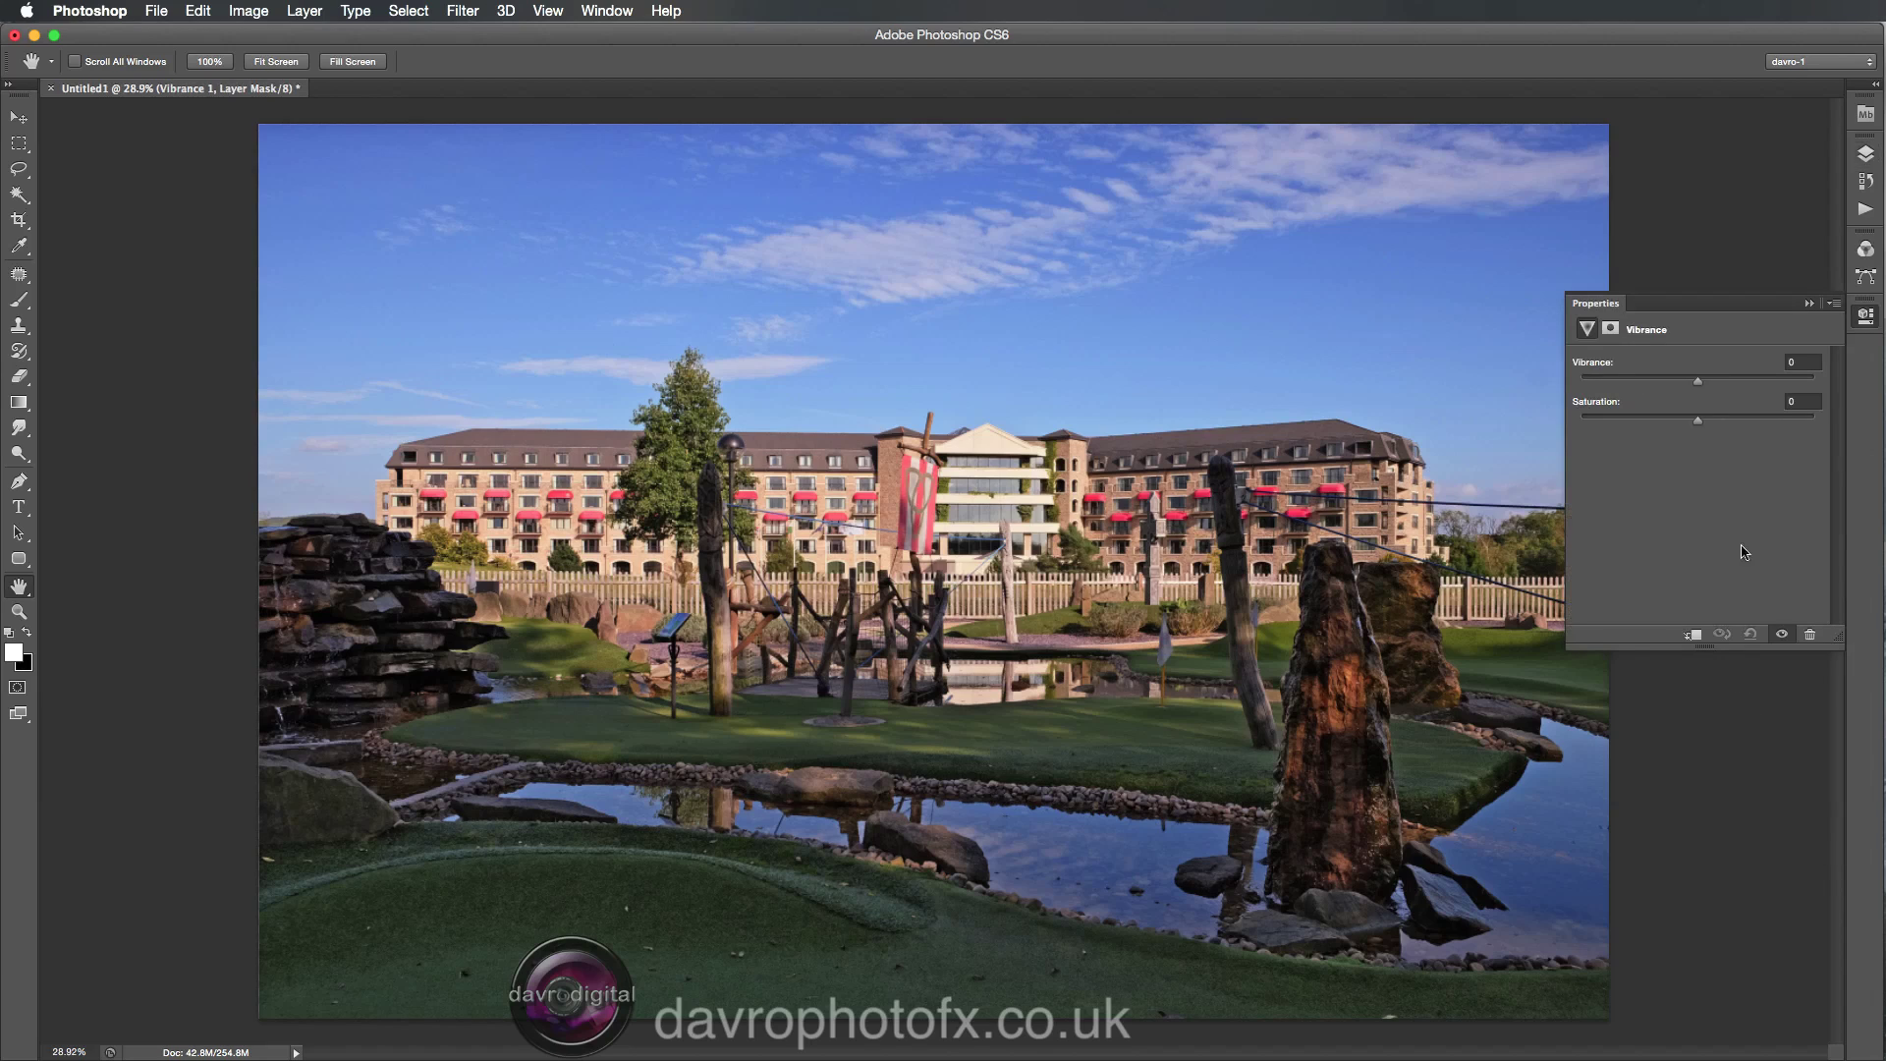
pyautogui.moveTo(1700, 381); pyautogui.dragTo(1710, 381)
pyautogui.click(1865, 154)
# Add a Levels adjustment layer, preview the highlight clipping, and set the white input level to 250.
pyautogui.click(1731, 570)
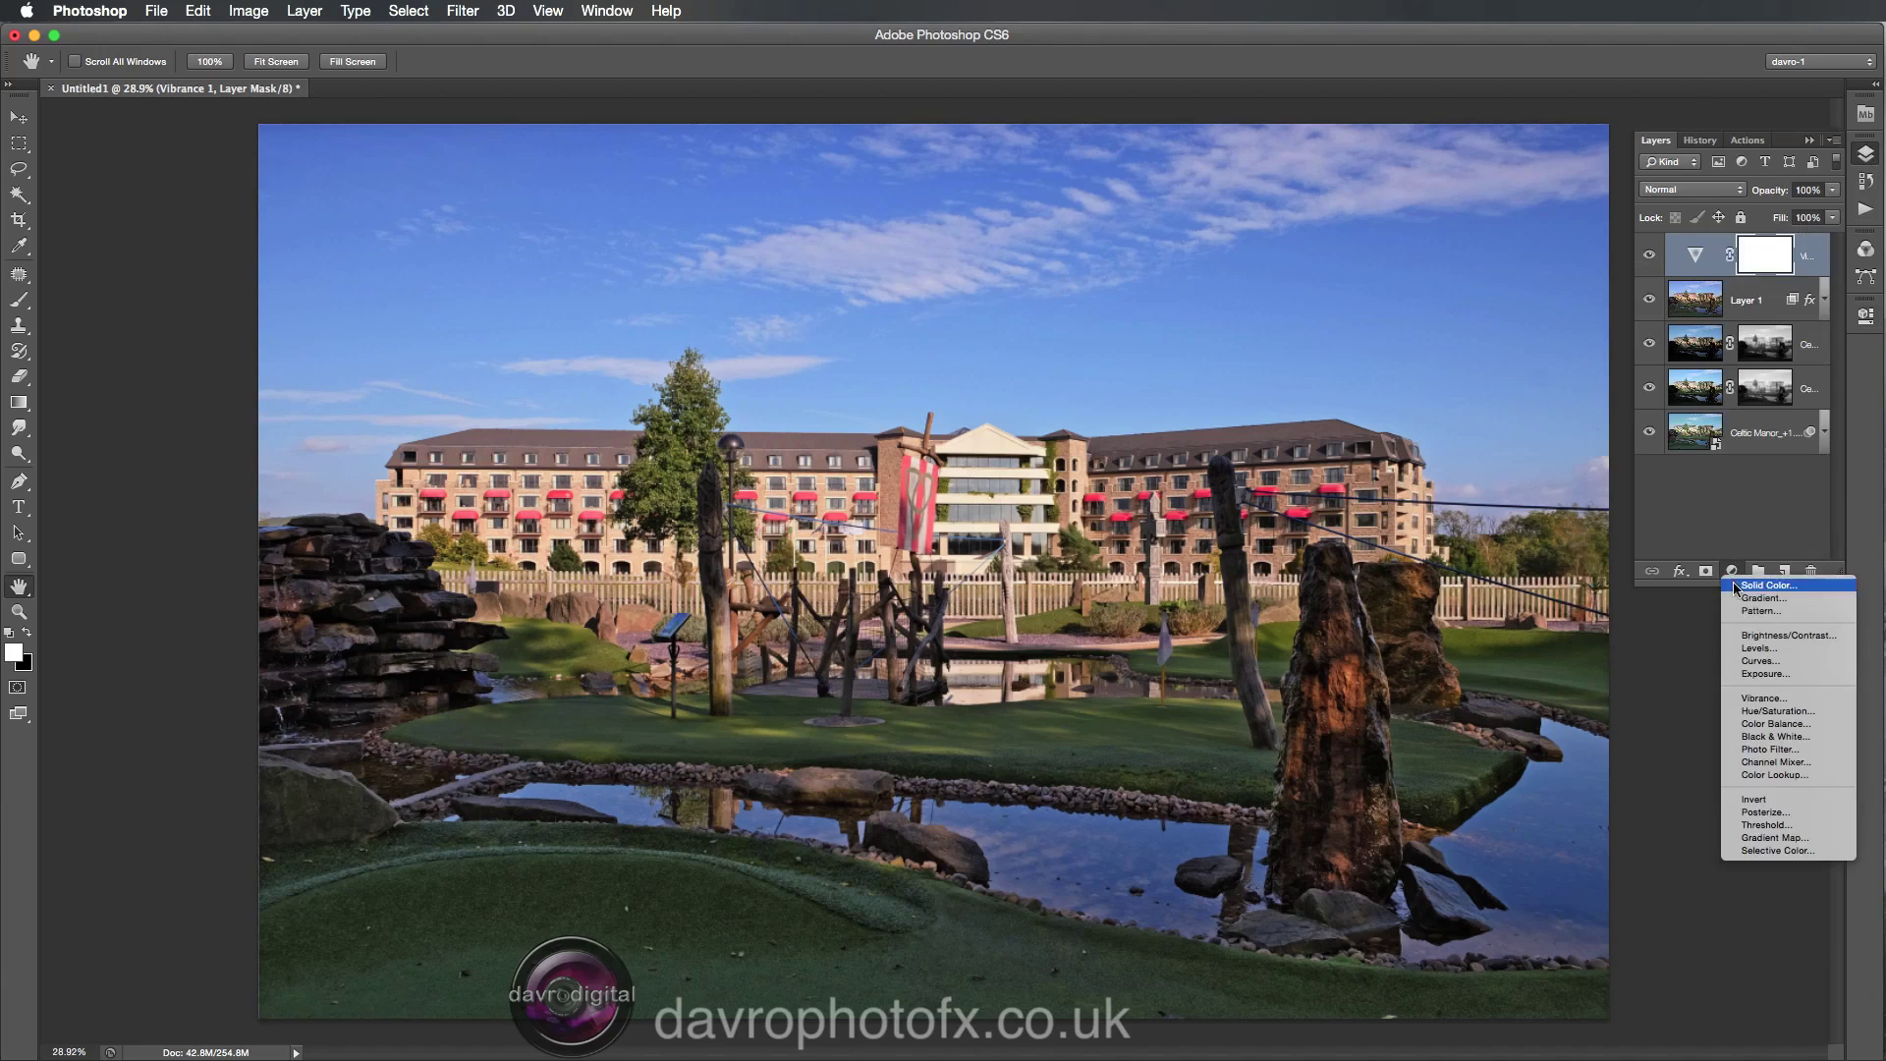
pyautogui.click(1754, 648)
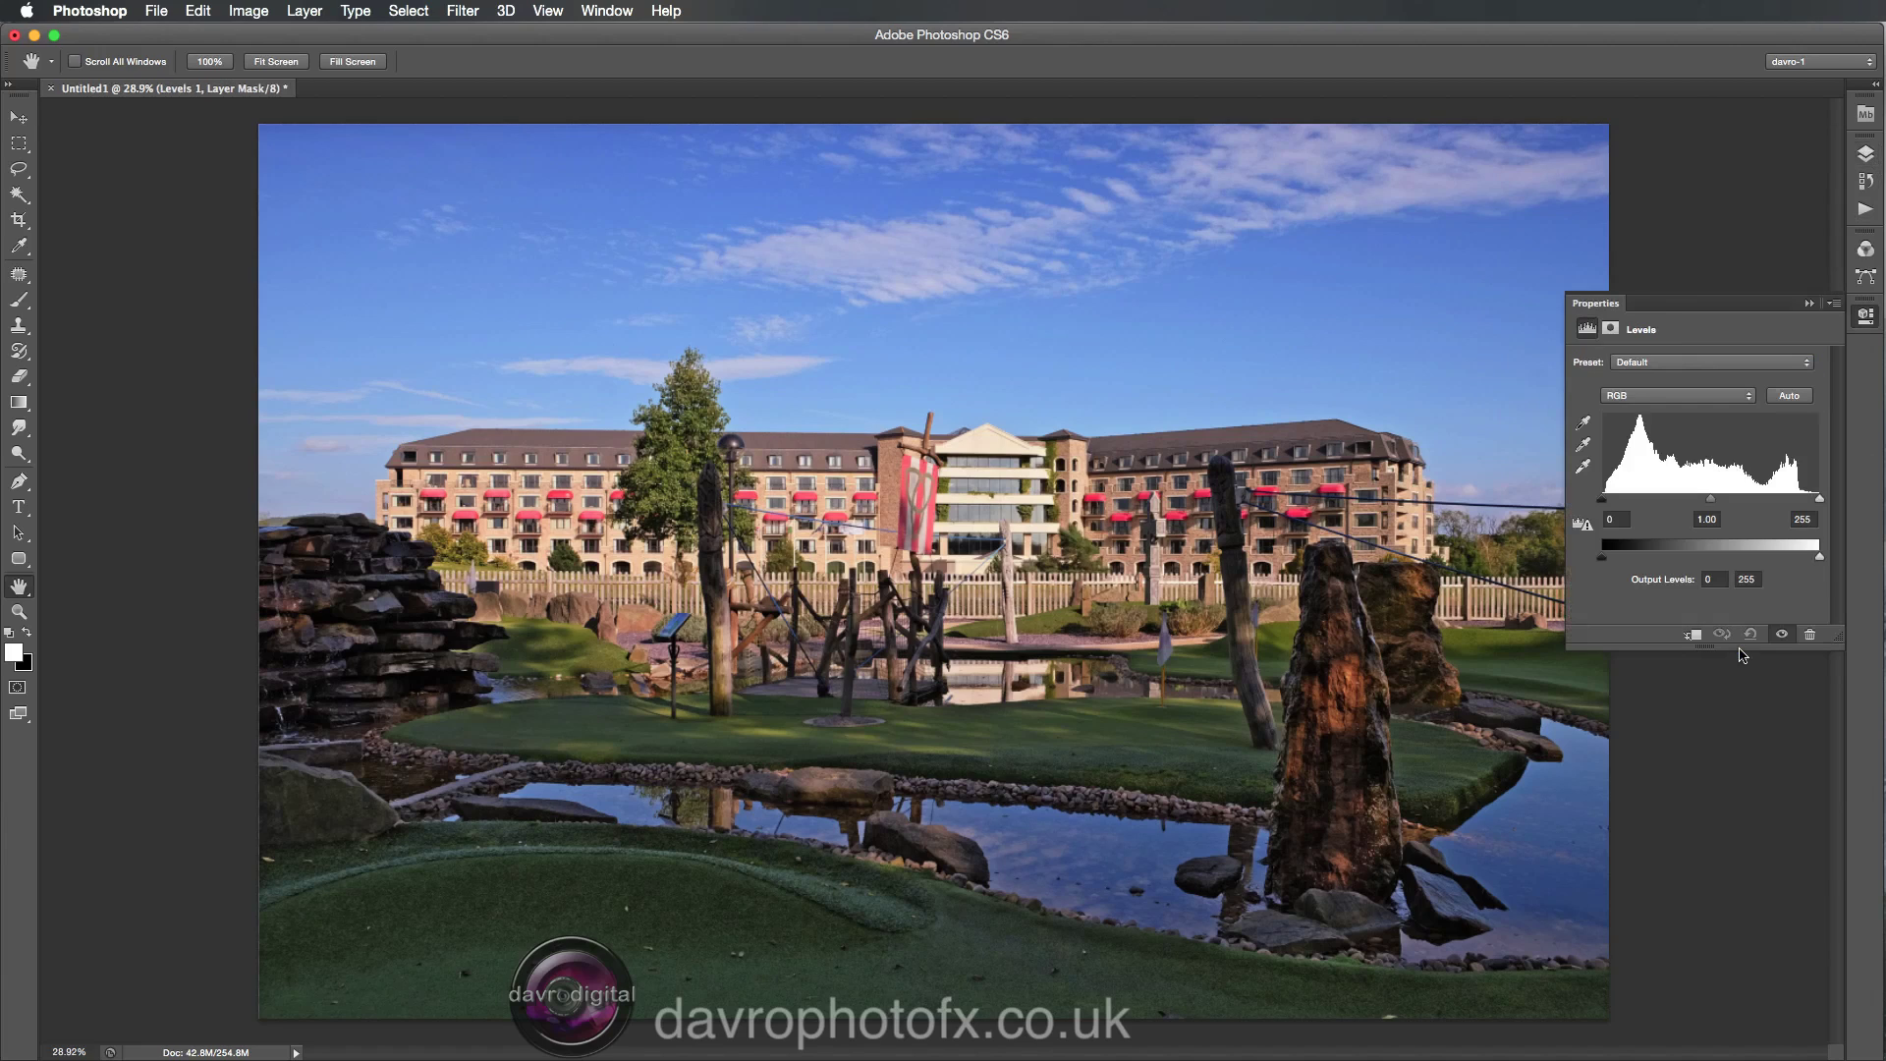
pyautogui.keyDown('alt'); pyautogui.click(1816, 498); pyautogui.keyUp('alt')
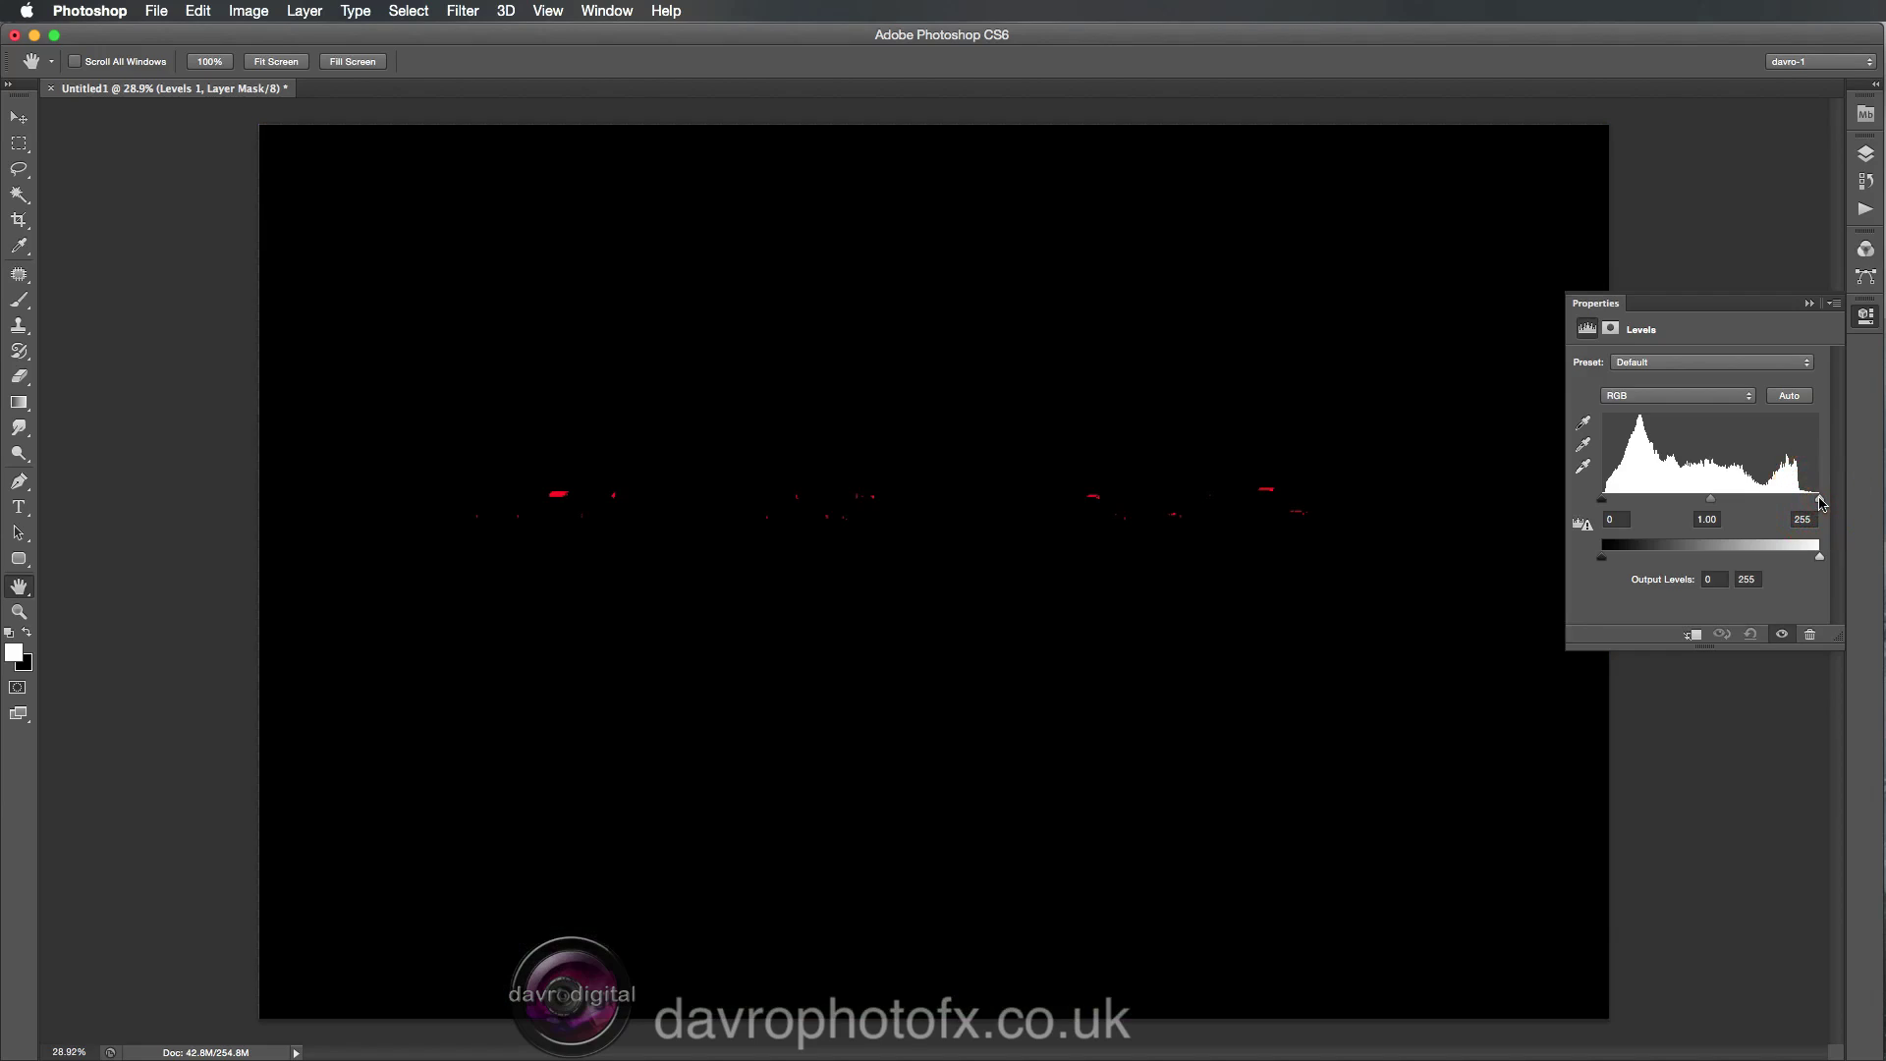
pyautogui.moveTo(1819, 502); pyautogui.dragTo(1771, 504)
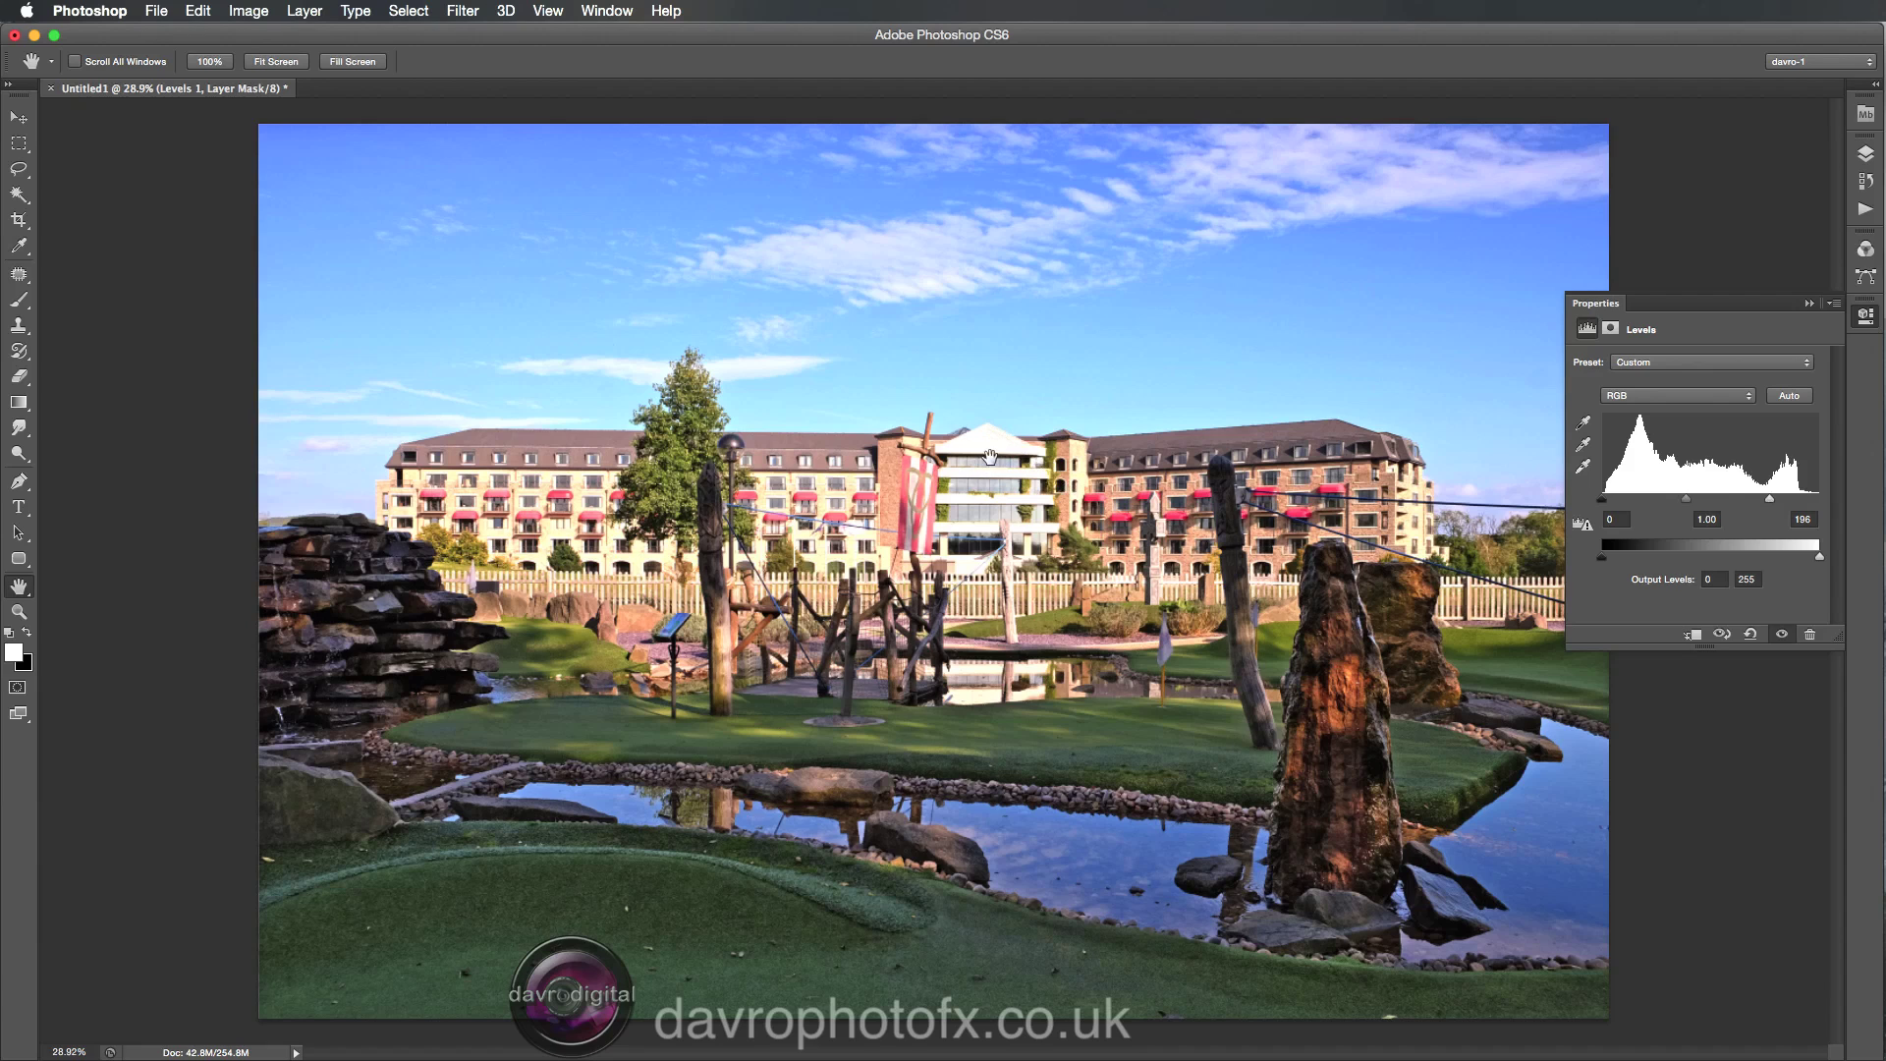
pyautogui.moveTo(1769, 499); pyautogui.dragTo(1818, 508)
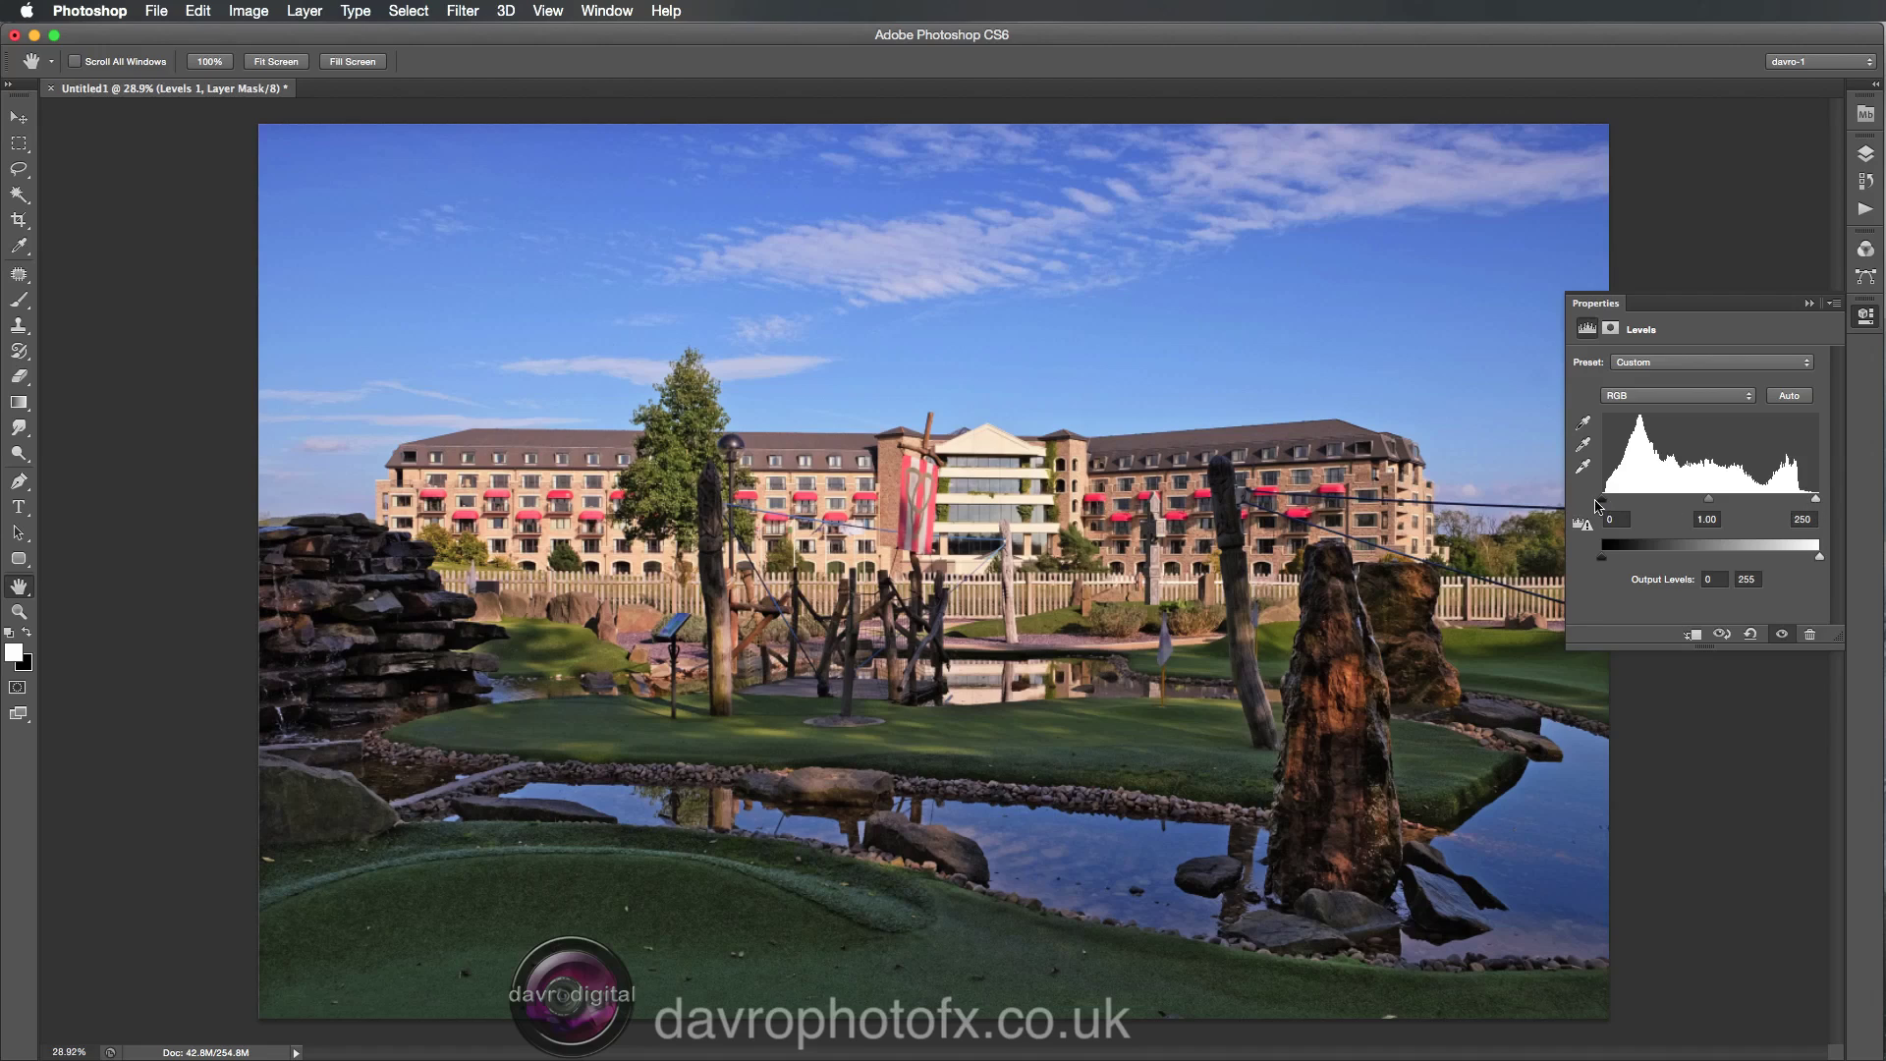
# Preview the shadow clipping in Levels, set the black input level to 2, and try darkening the midtones to 0.83.
pyautogui.keyDown('alt'); pyautogui.click(1603, 504); pyautogui.keyUp('alt')
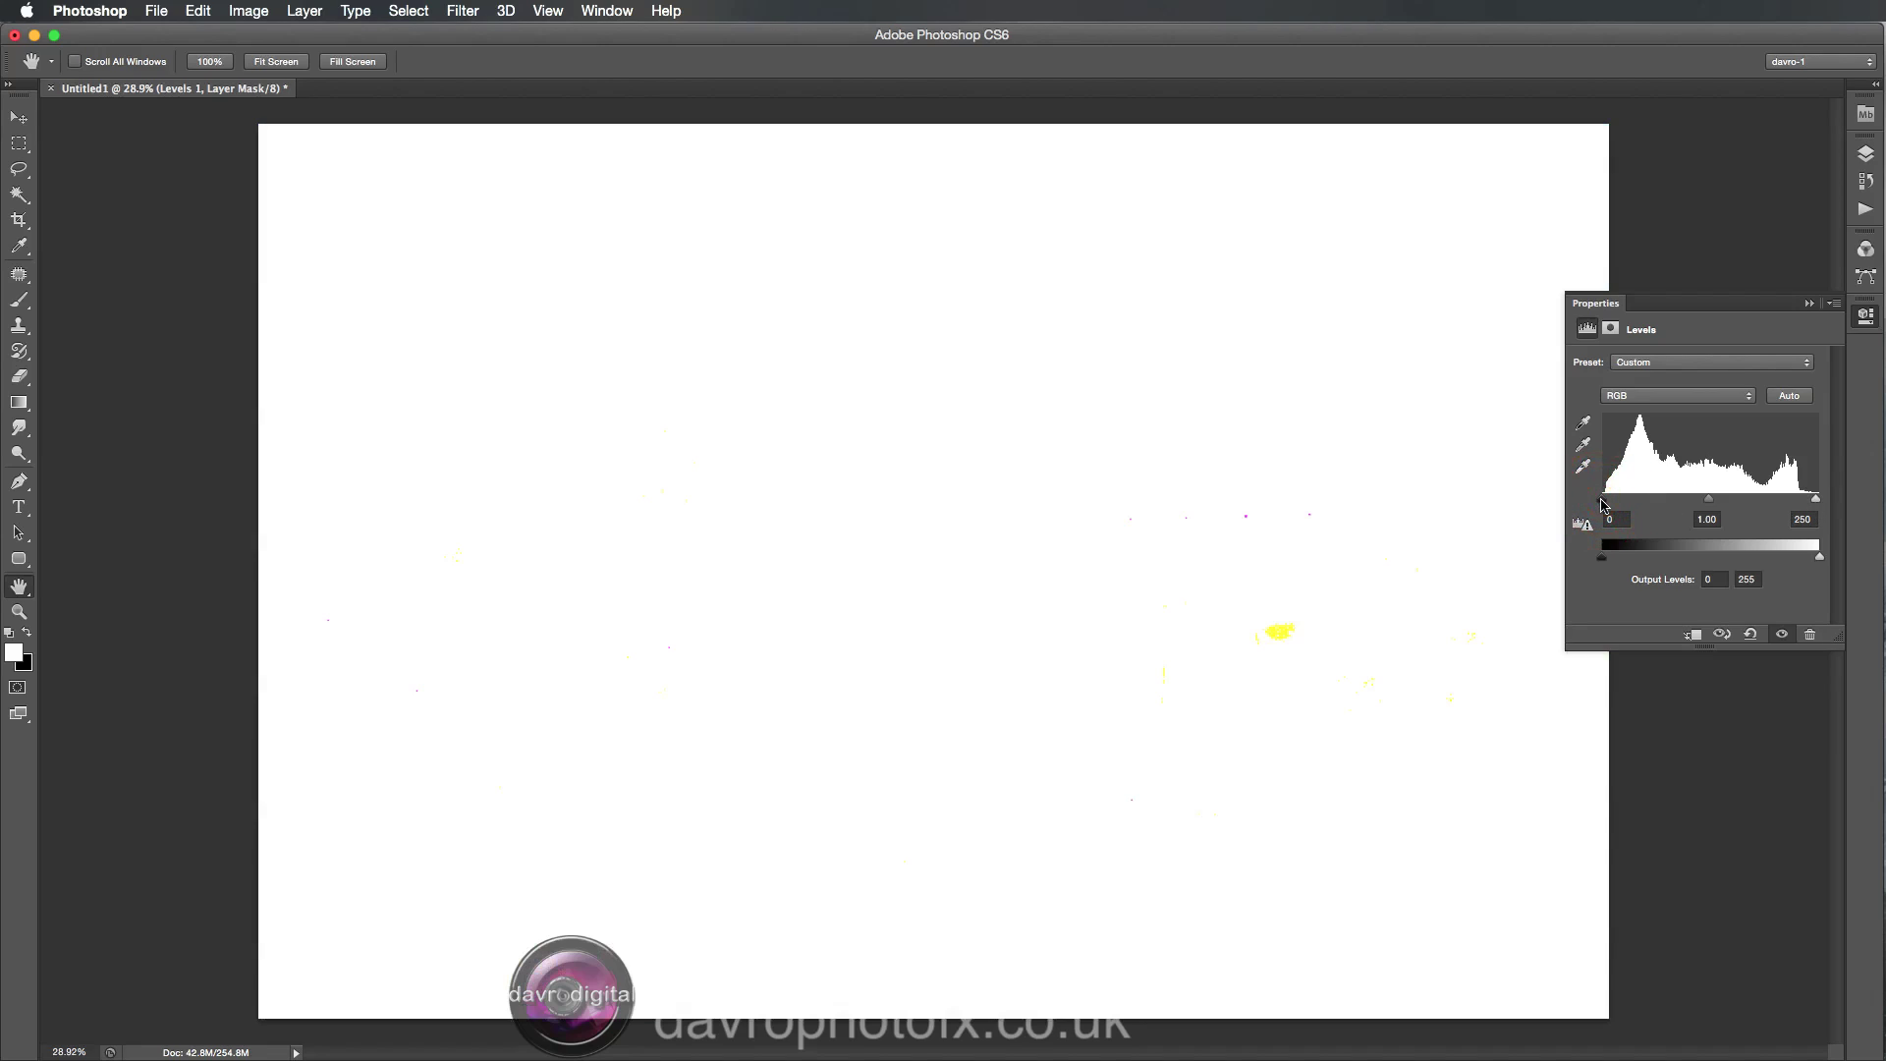
pyautogui.moveTo(1602, 505); pyautogui.dragTo(1618, 506)
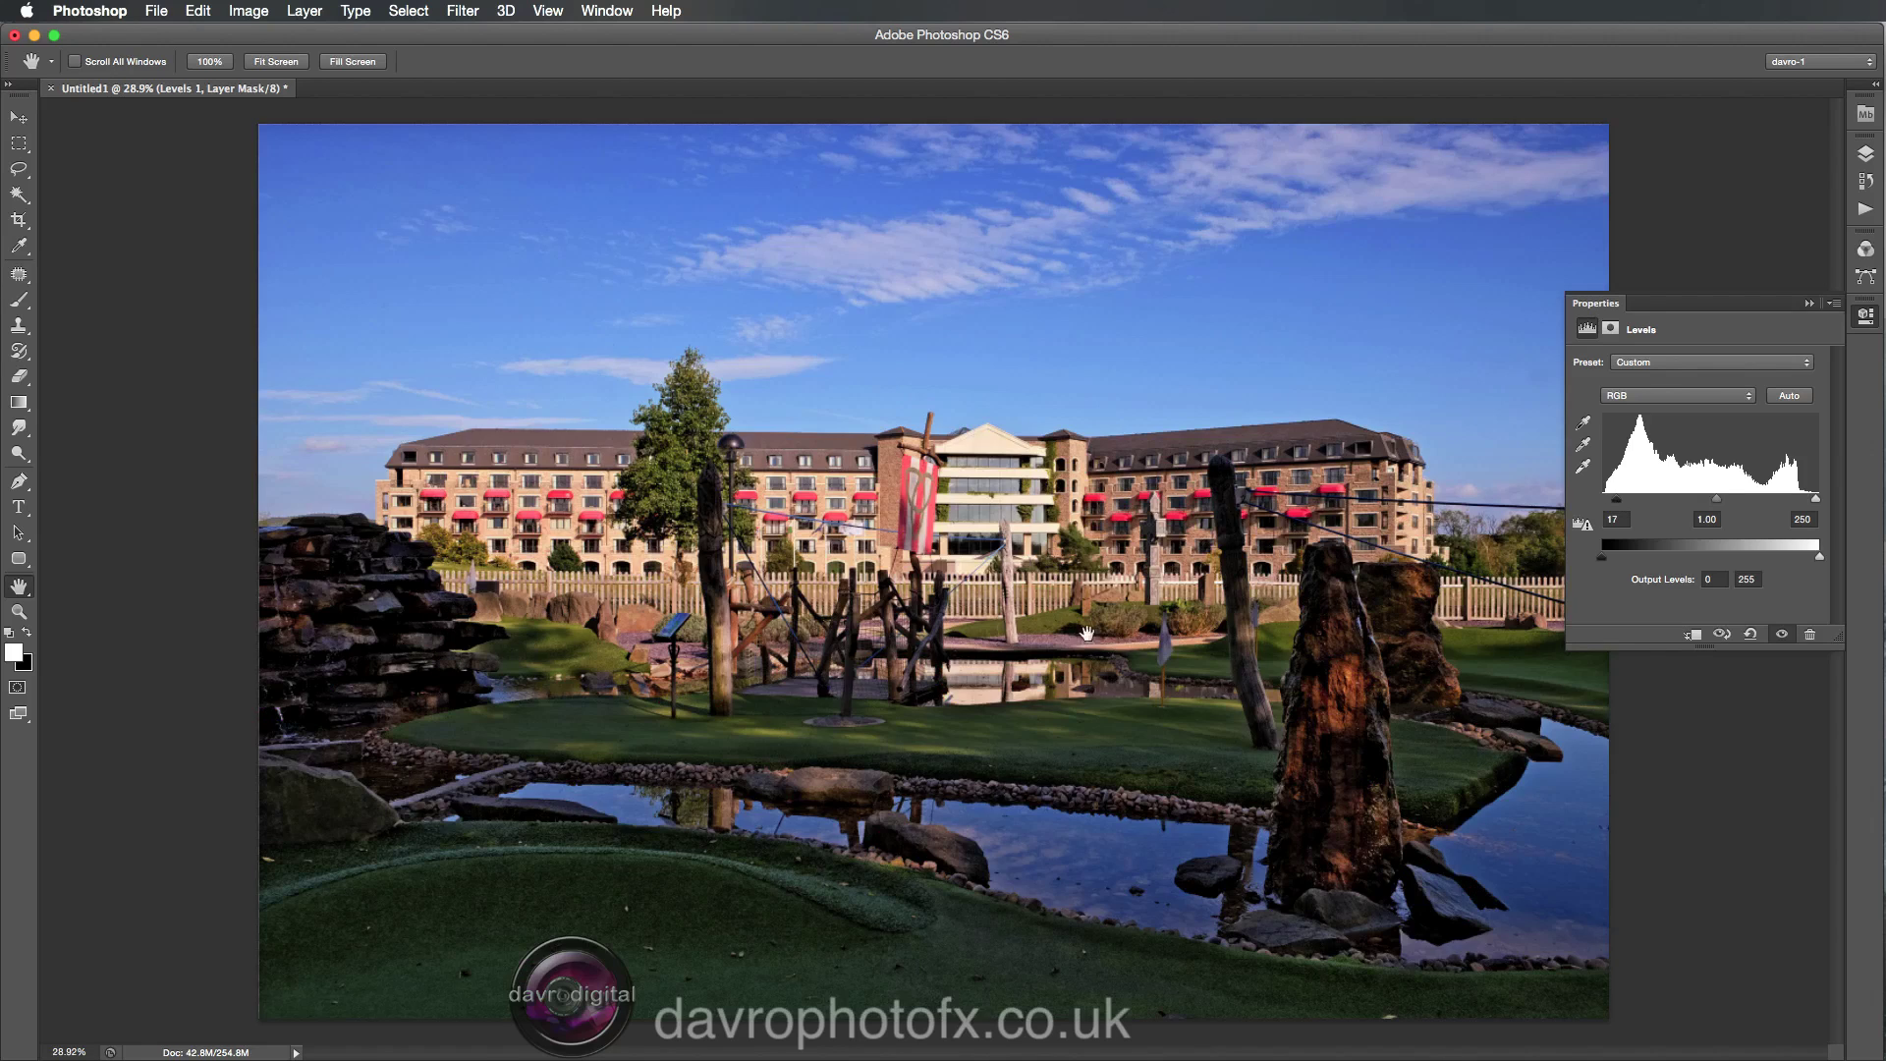
pyautogui.moveTo(1617, 499); pyautogui.dragTo(1604, 503)
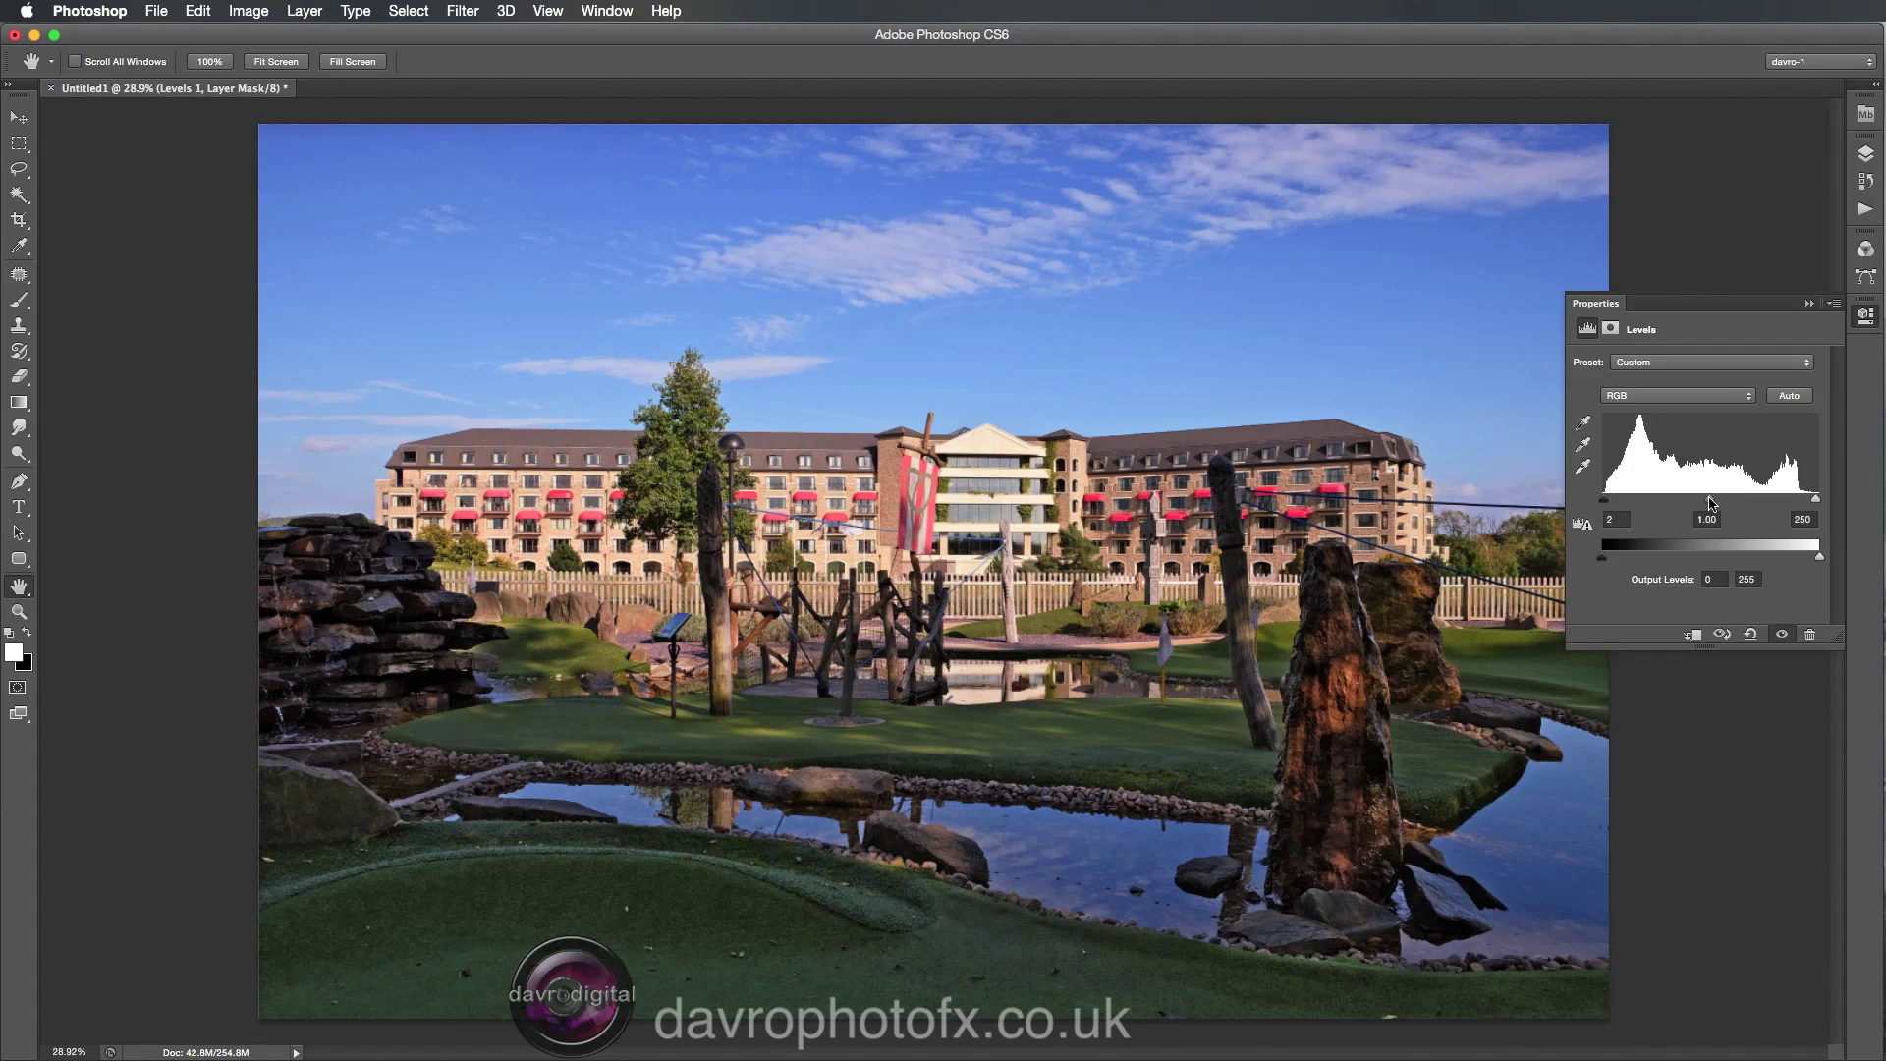
pyautogui.moveTo(1709, 503); pyautogui.dragTo(1723, 505)
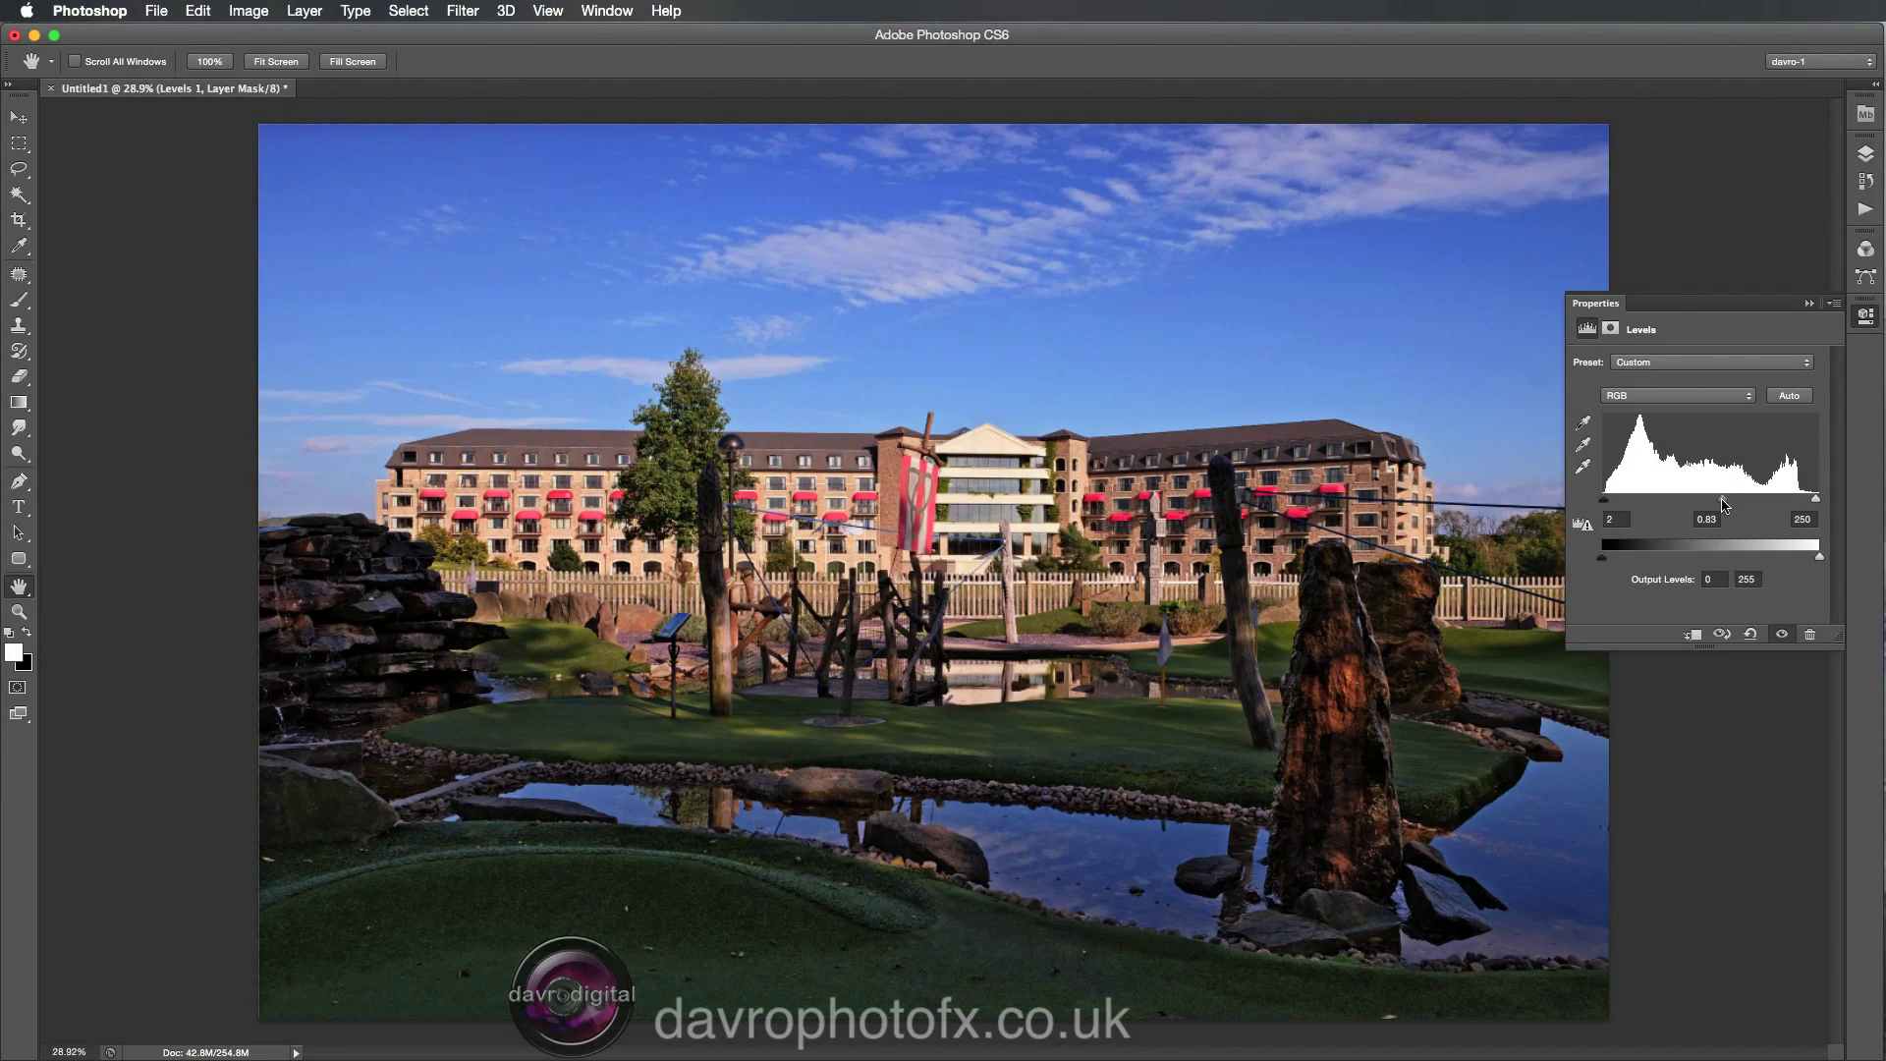
pyautogui.moveTo(1720, 504); pyautogui.dragTo(1710, 505)
# Reduce Layer 1's opacity to 64%.
pyautogui.click(1864, 154)
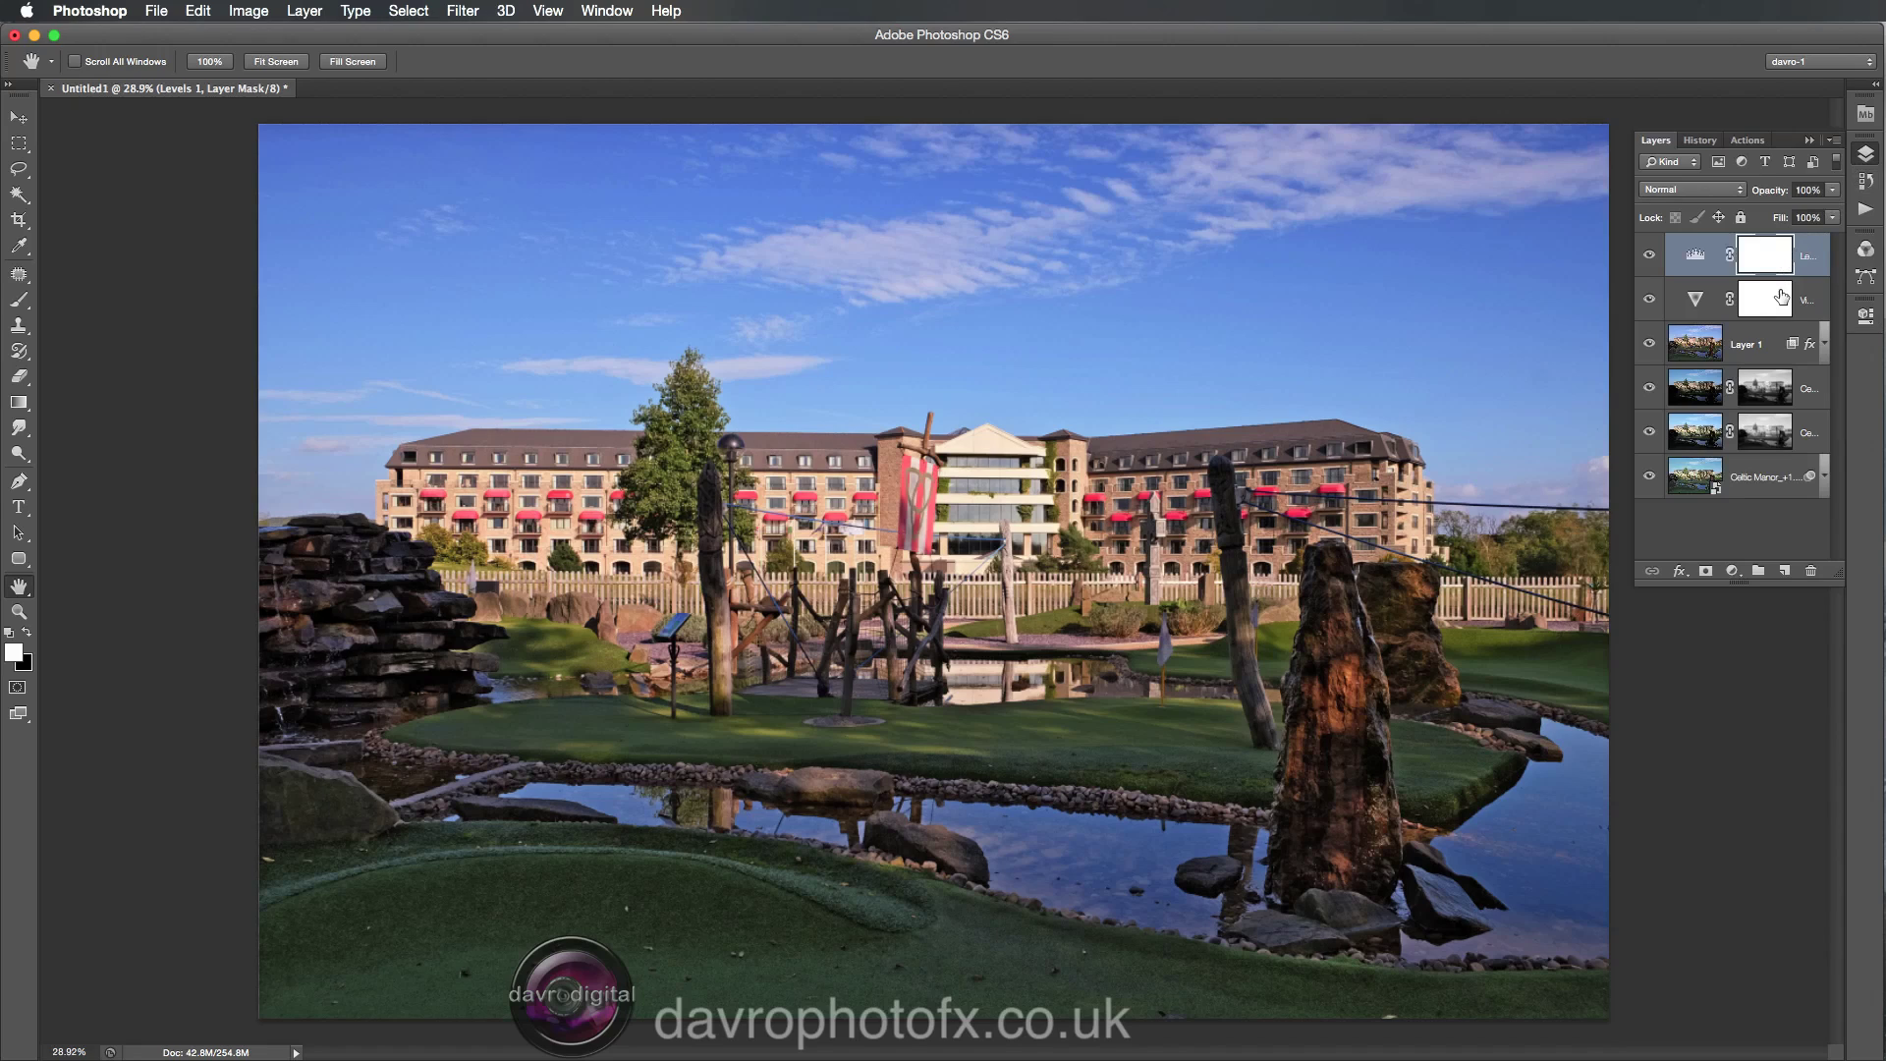
pyautogui.click(1813, 306)
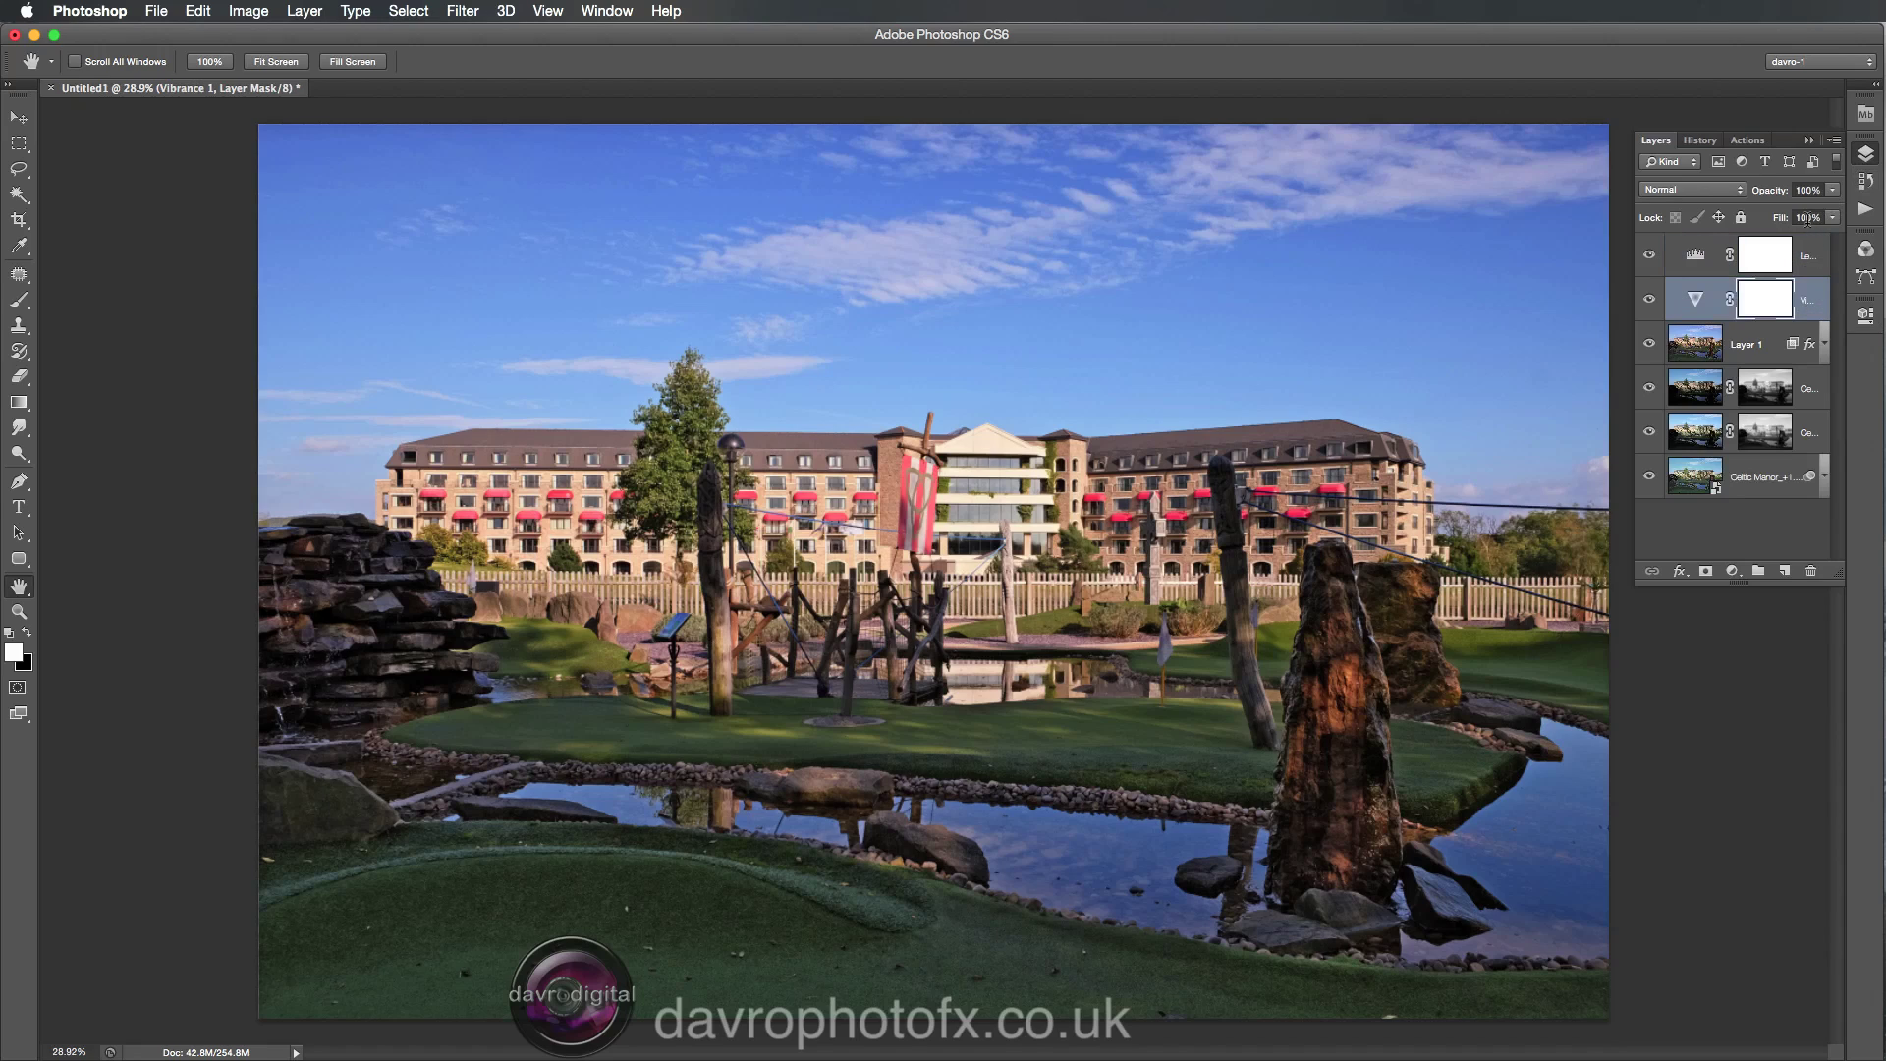
pyautogui.moveTo(1778, 194); pyautogui.dragTo(1780, 198)
pyautogui.click(1769, 343)
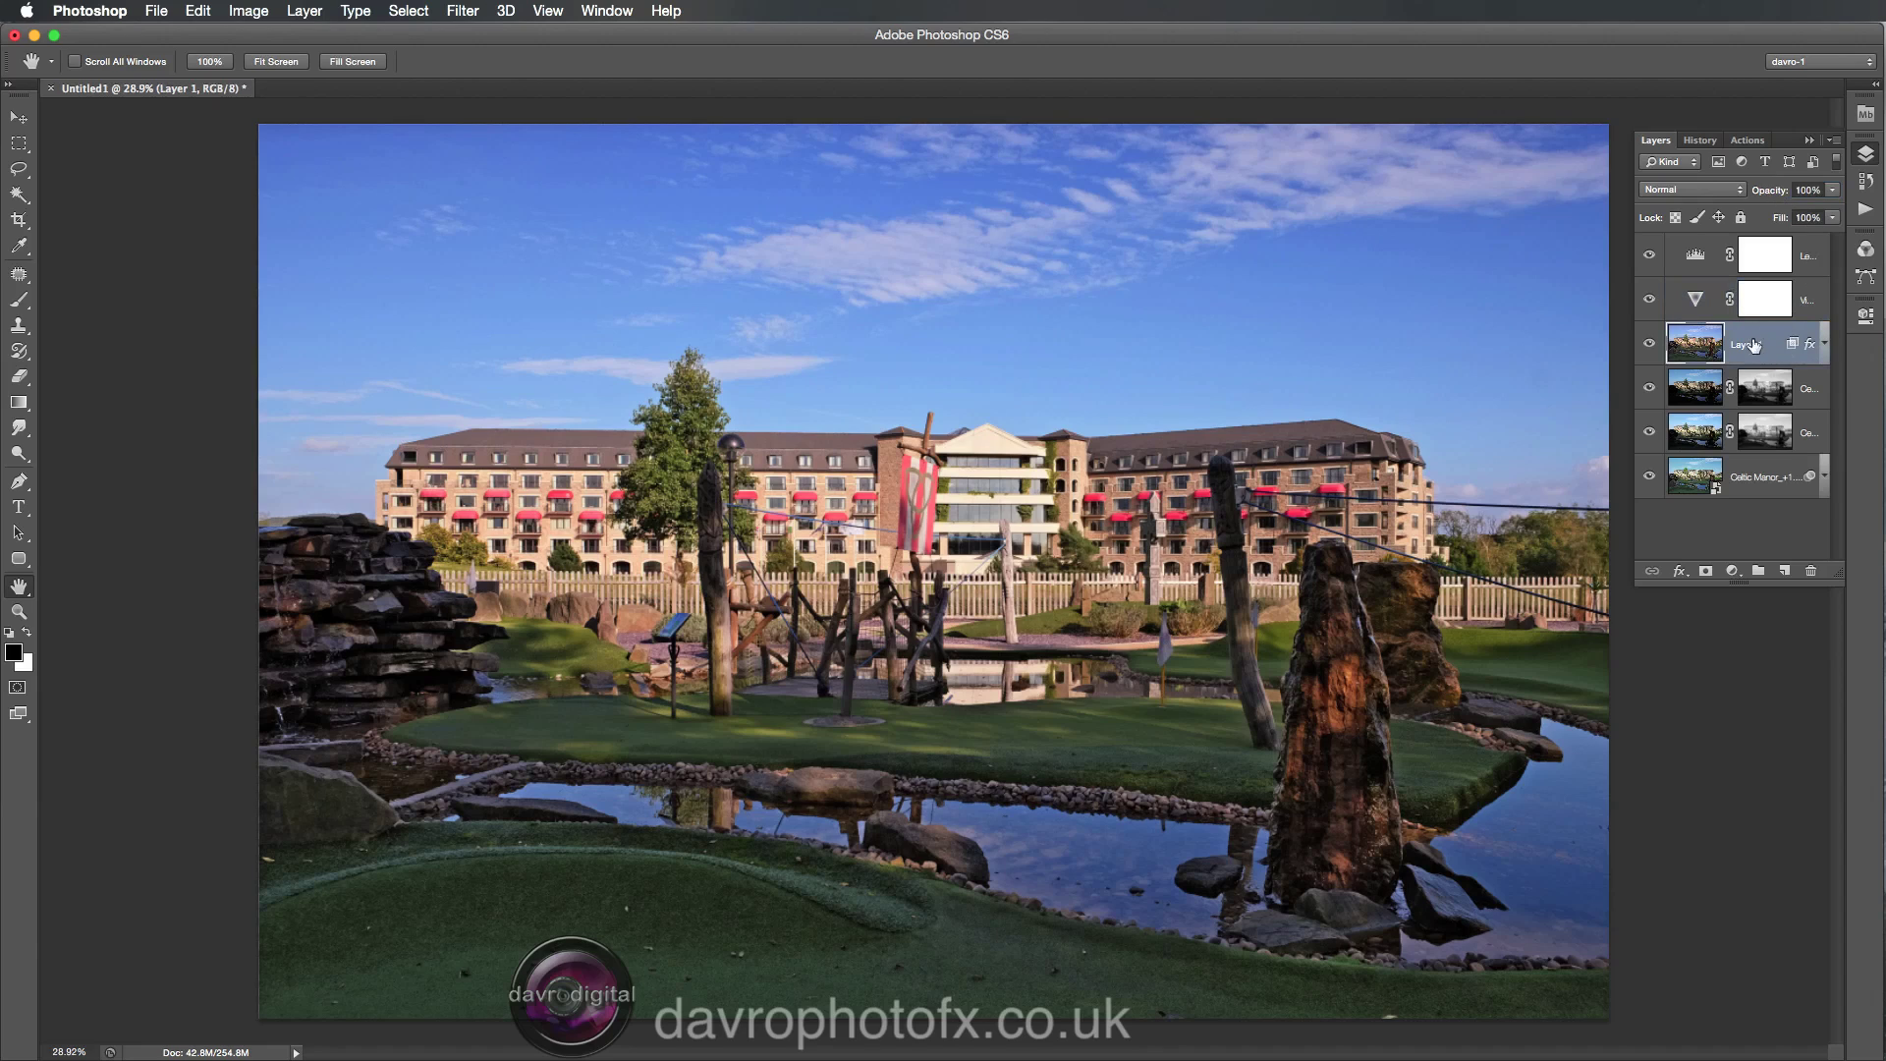
pyautogui.moveTo(1783, 196); pyautogui.dragTo(1752, 200)
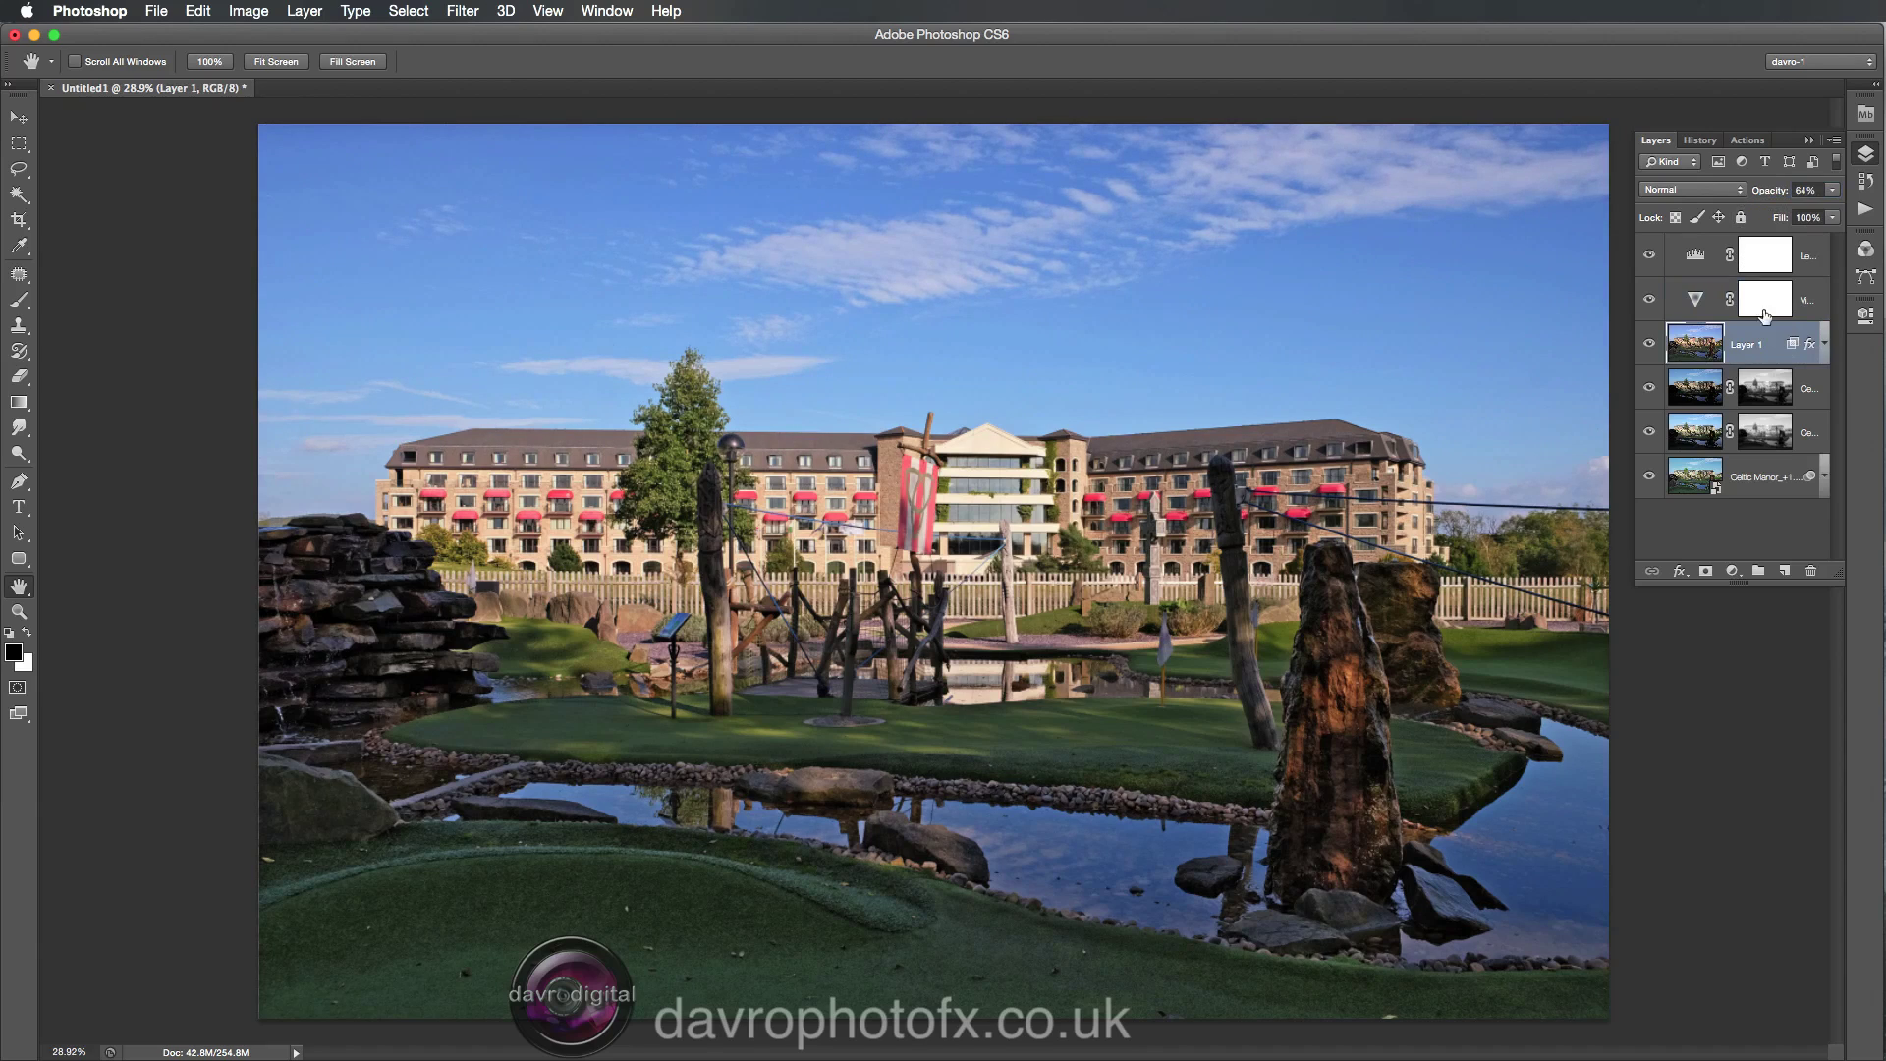
# Raise the shadow Amount and Tonal Width of the Shadows/Highlights smart filter on the Celtic Manor_+1 layer, apply it, and collapse the filter list.
pyautogui.click(1824, 477)
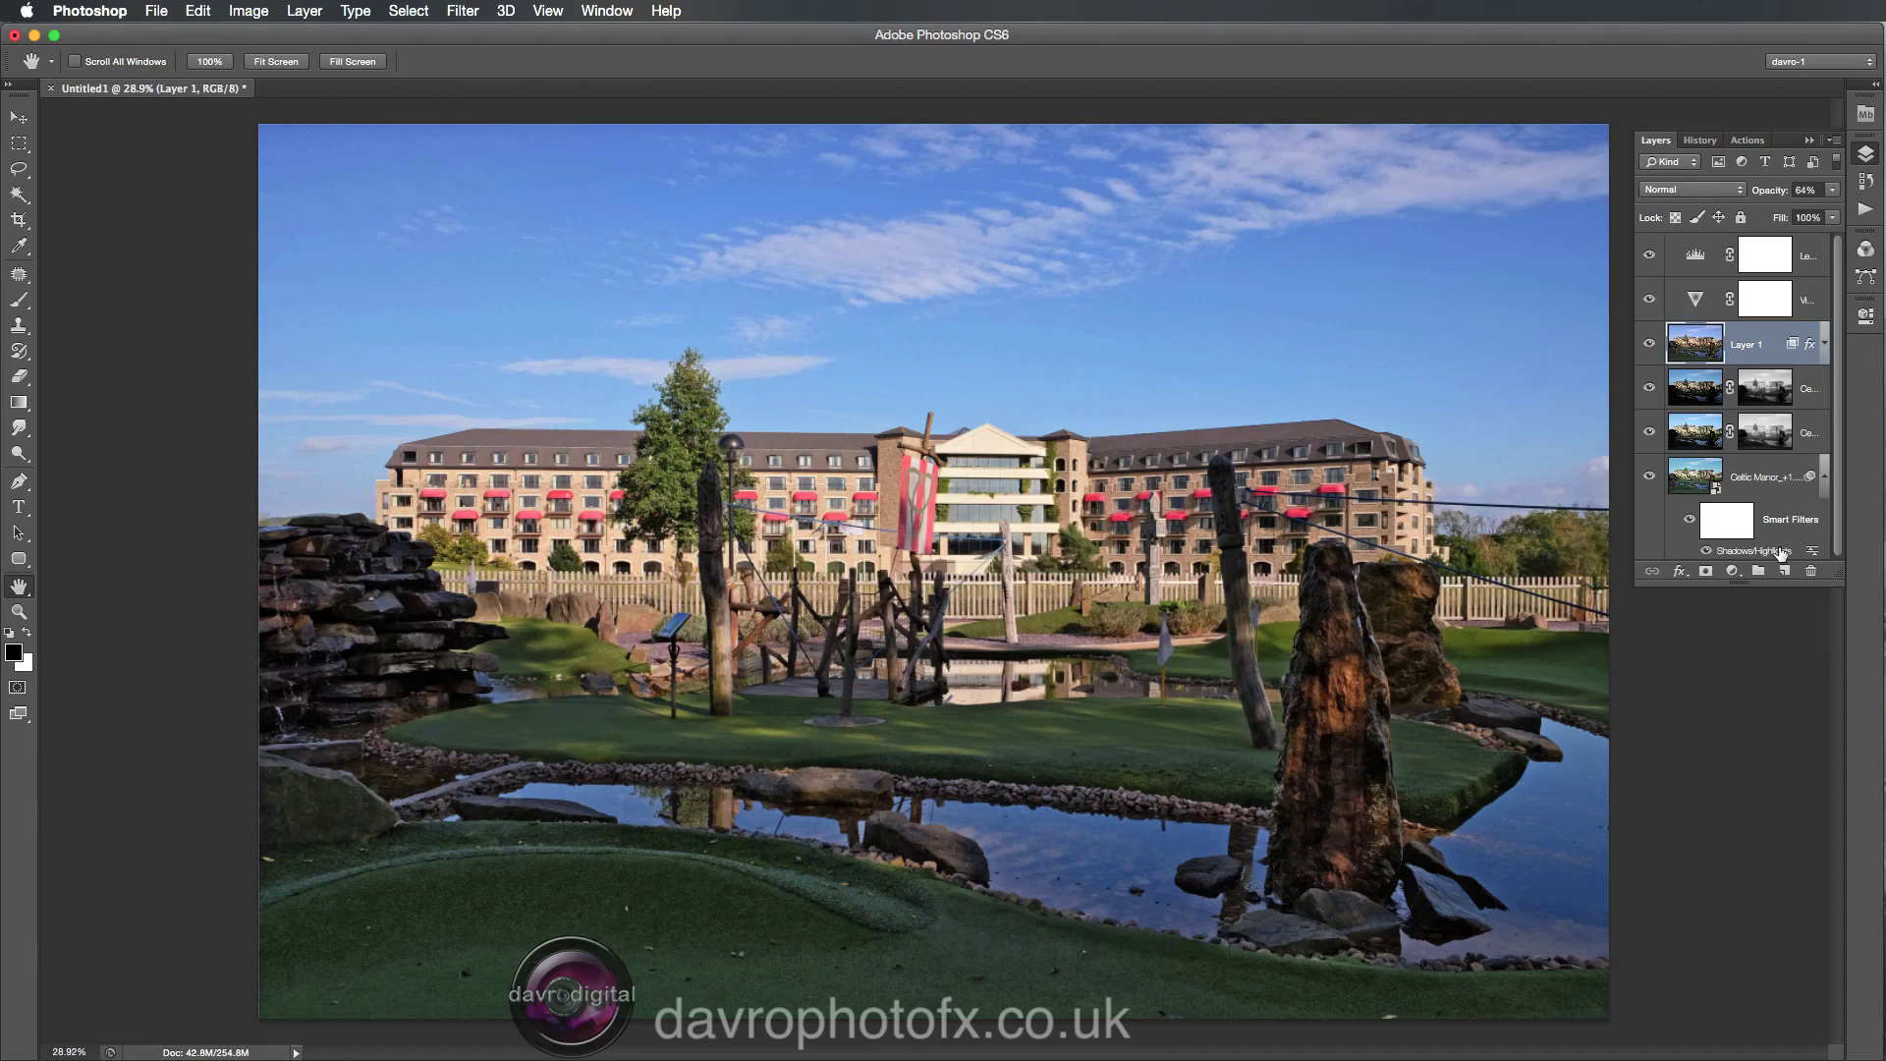
pyautogui.doubleClick(1780, 551)
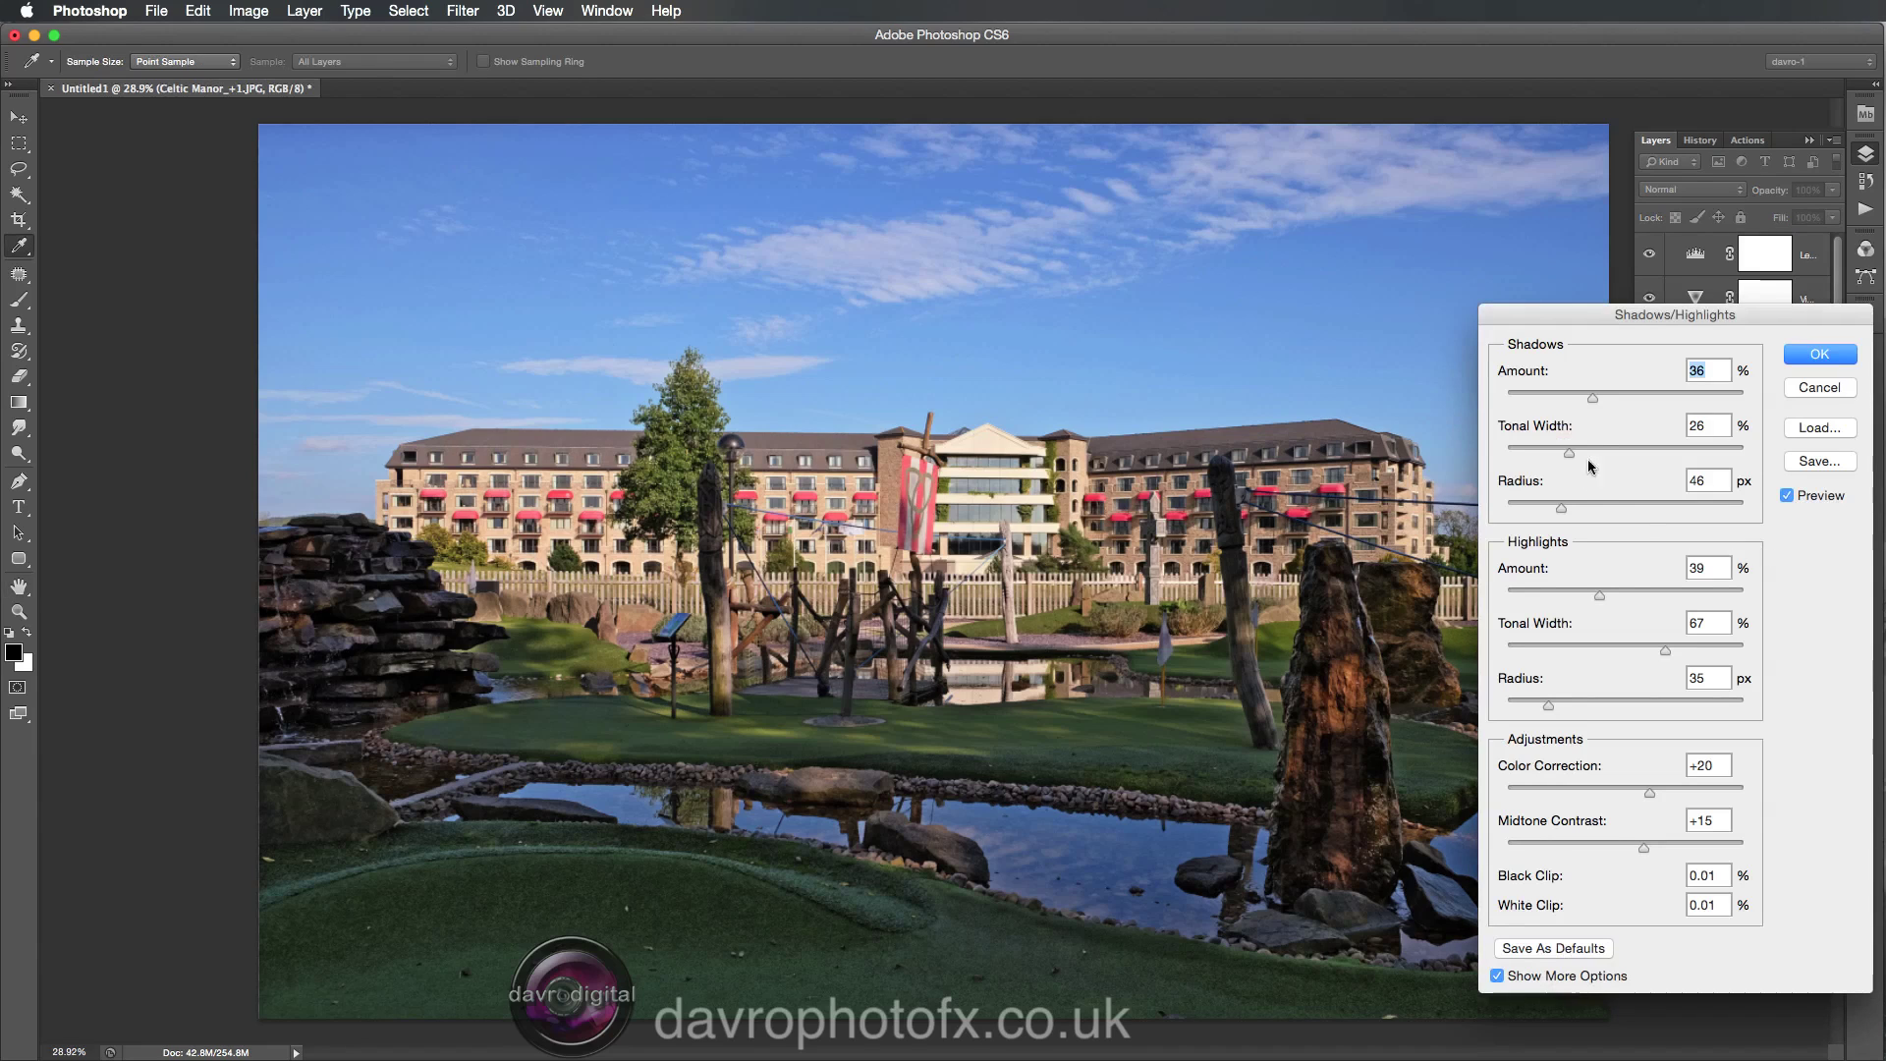
pyautogui.moveTo(1592, 398); pyautogui.dragTo(1630, 392)
pyautogui.moveTo(1569, 448); pyautogui.dragTo(1618, 450)
pyautogui.click(1786, 356)
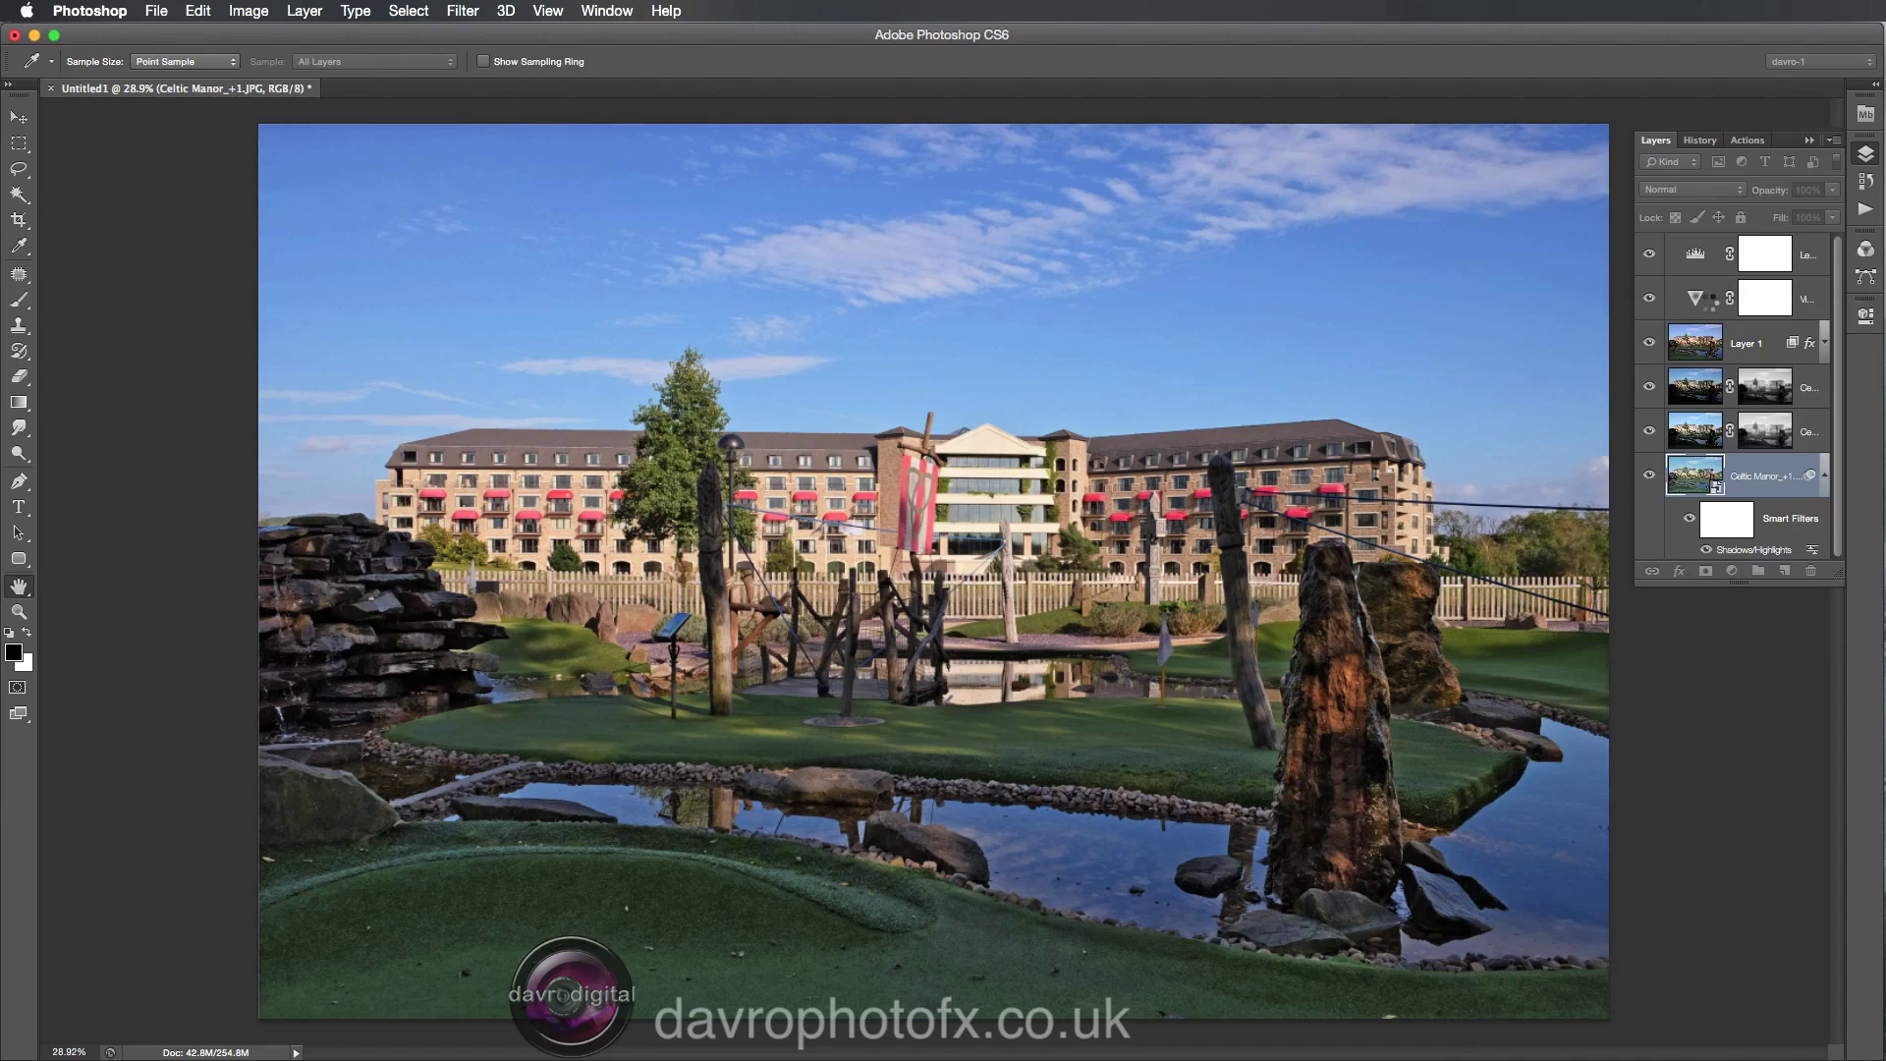
pyautogui.press('h')
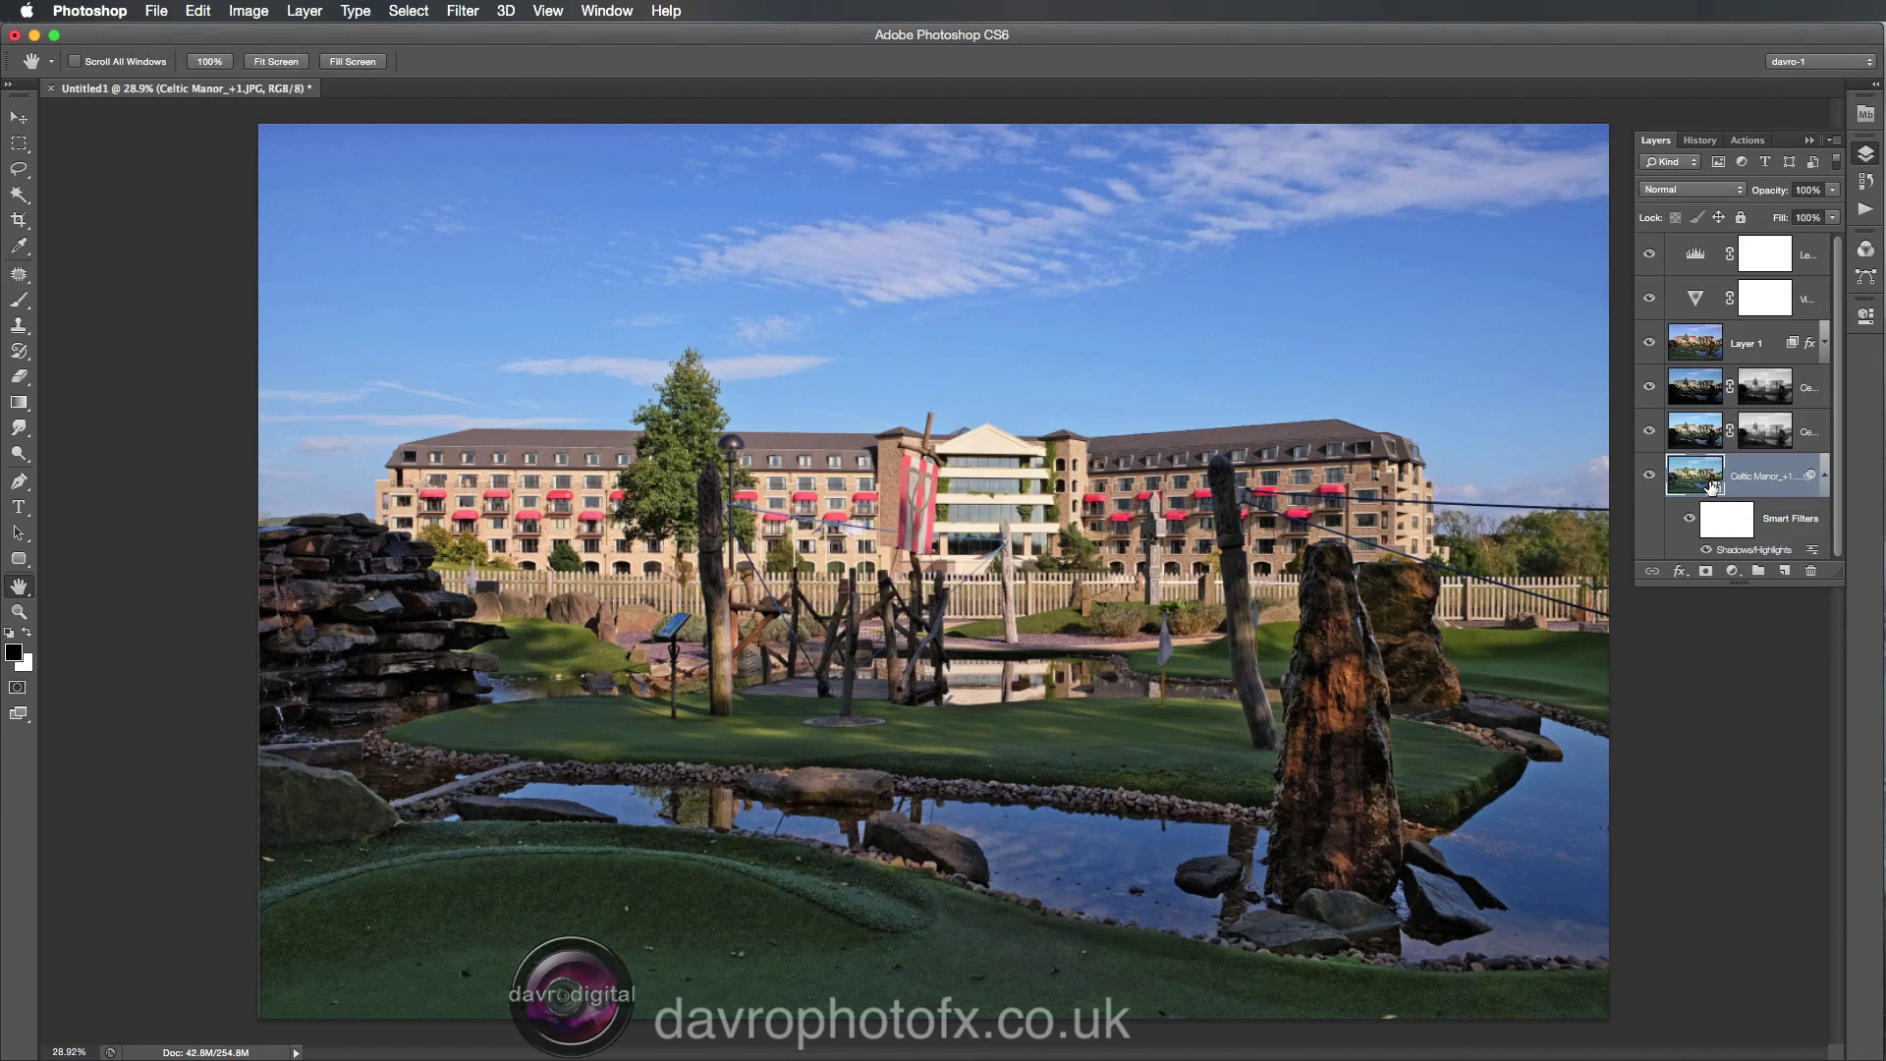
pyautogui.click(1824, 475)
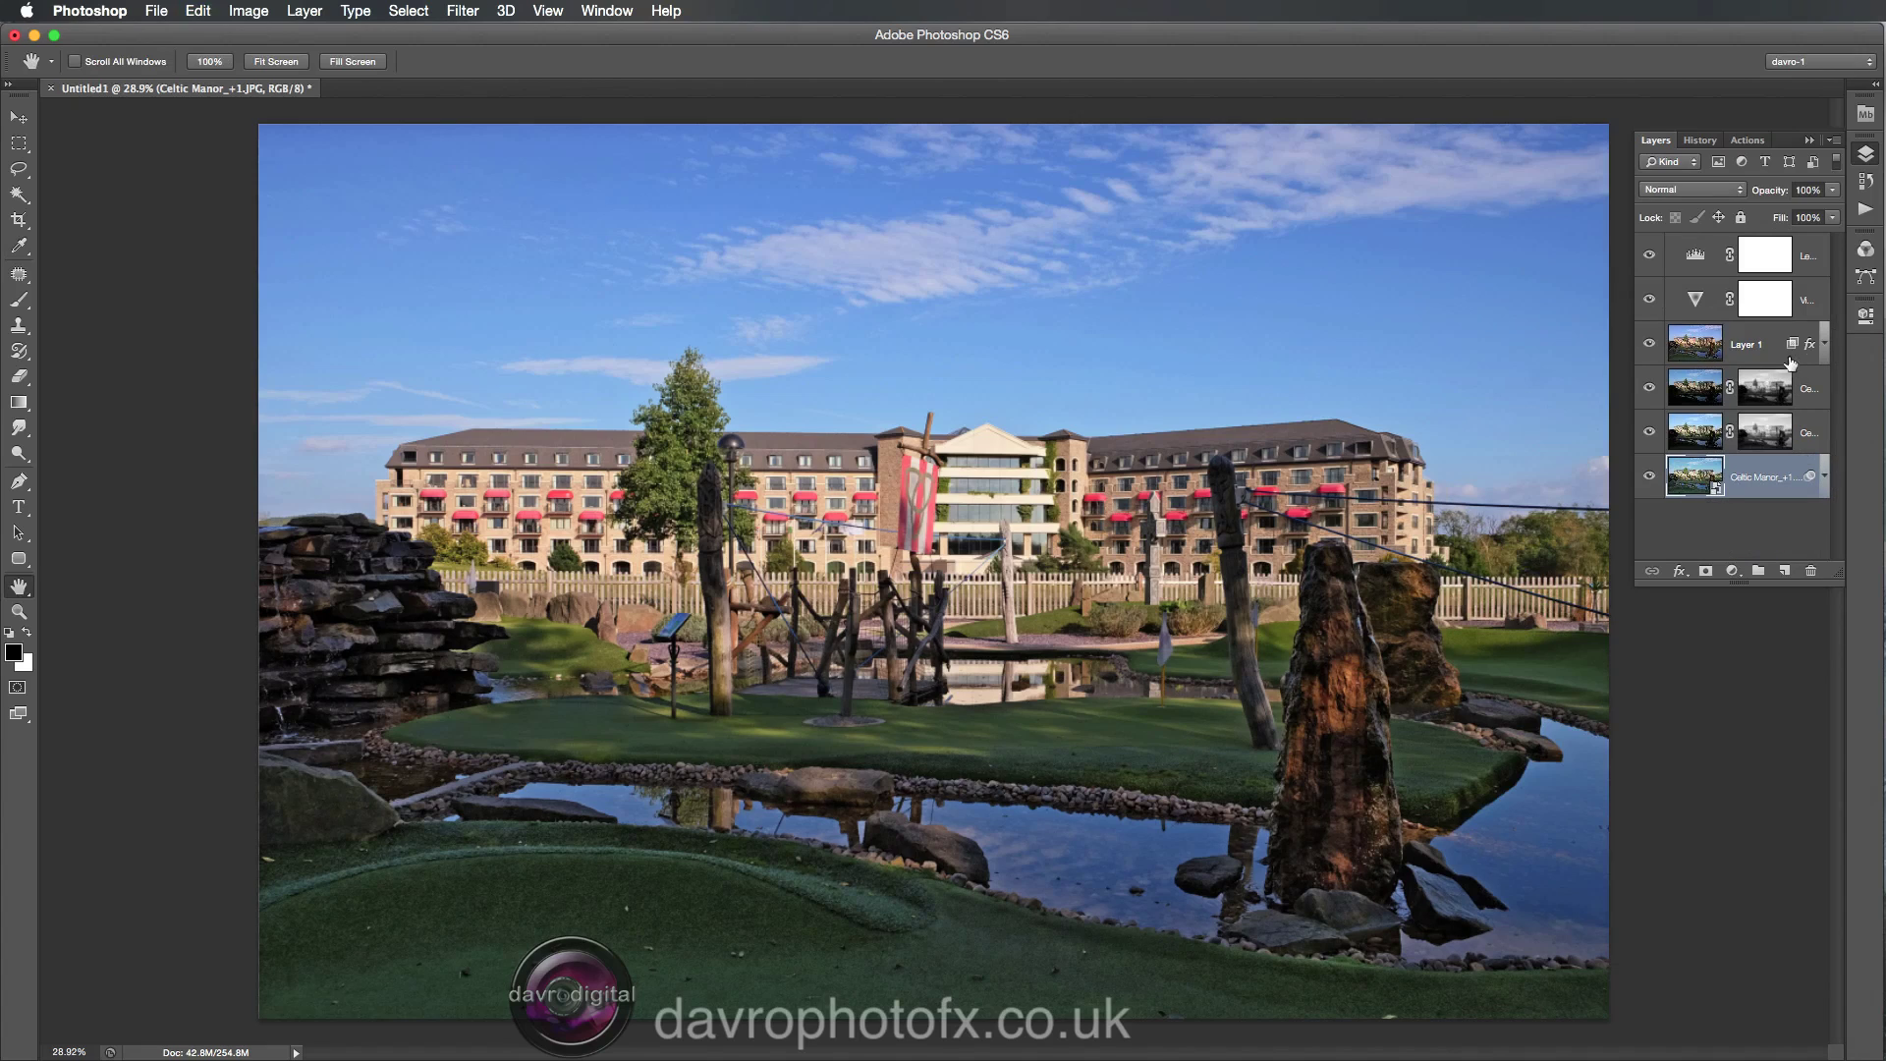
# Set Layer 1's opacity to 79%.
pyautogui.click(1758, 350)
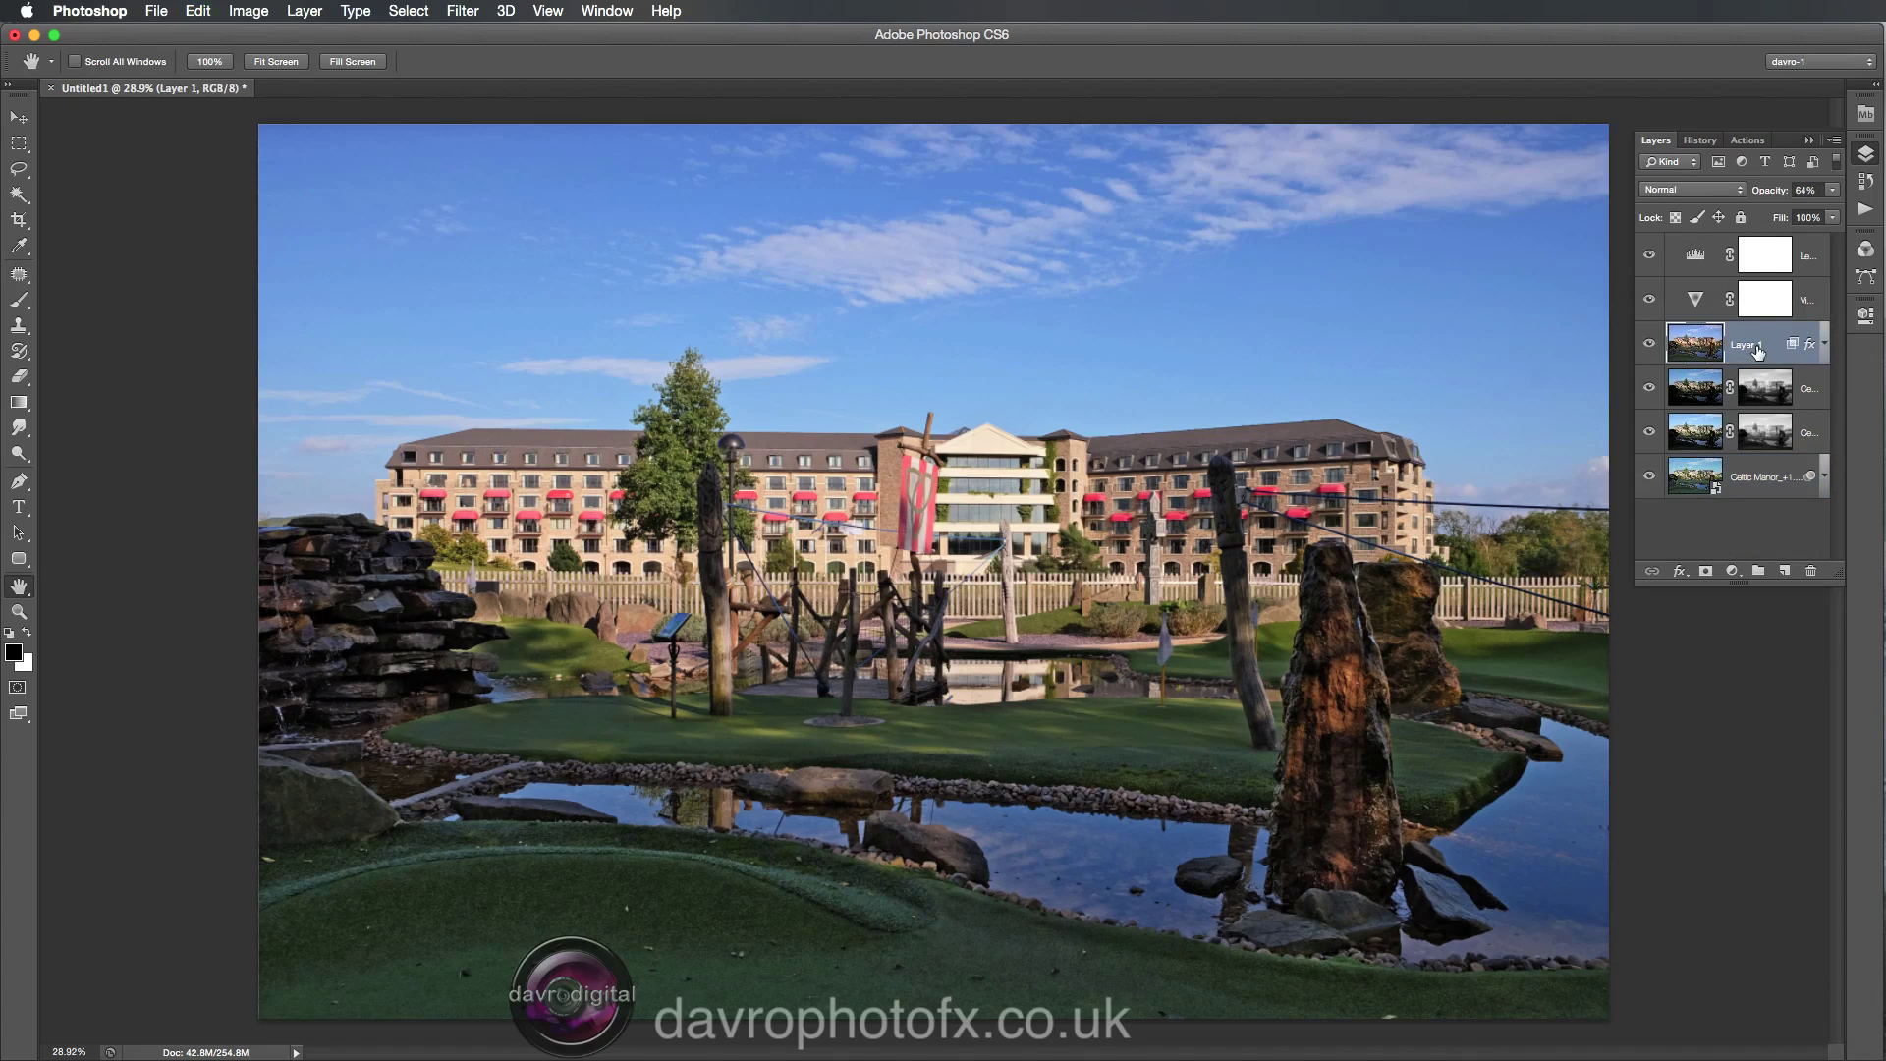
pyautogui.moveTo(1766, 194); pyautogui.dragTo(1778, 194)
# Examine the hotel, rockery, fence, pond and standing stones at 100% magnification, and return to the whole image.
pyautogui.press('super+1')
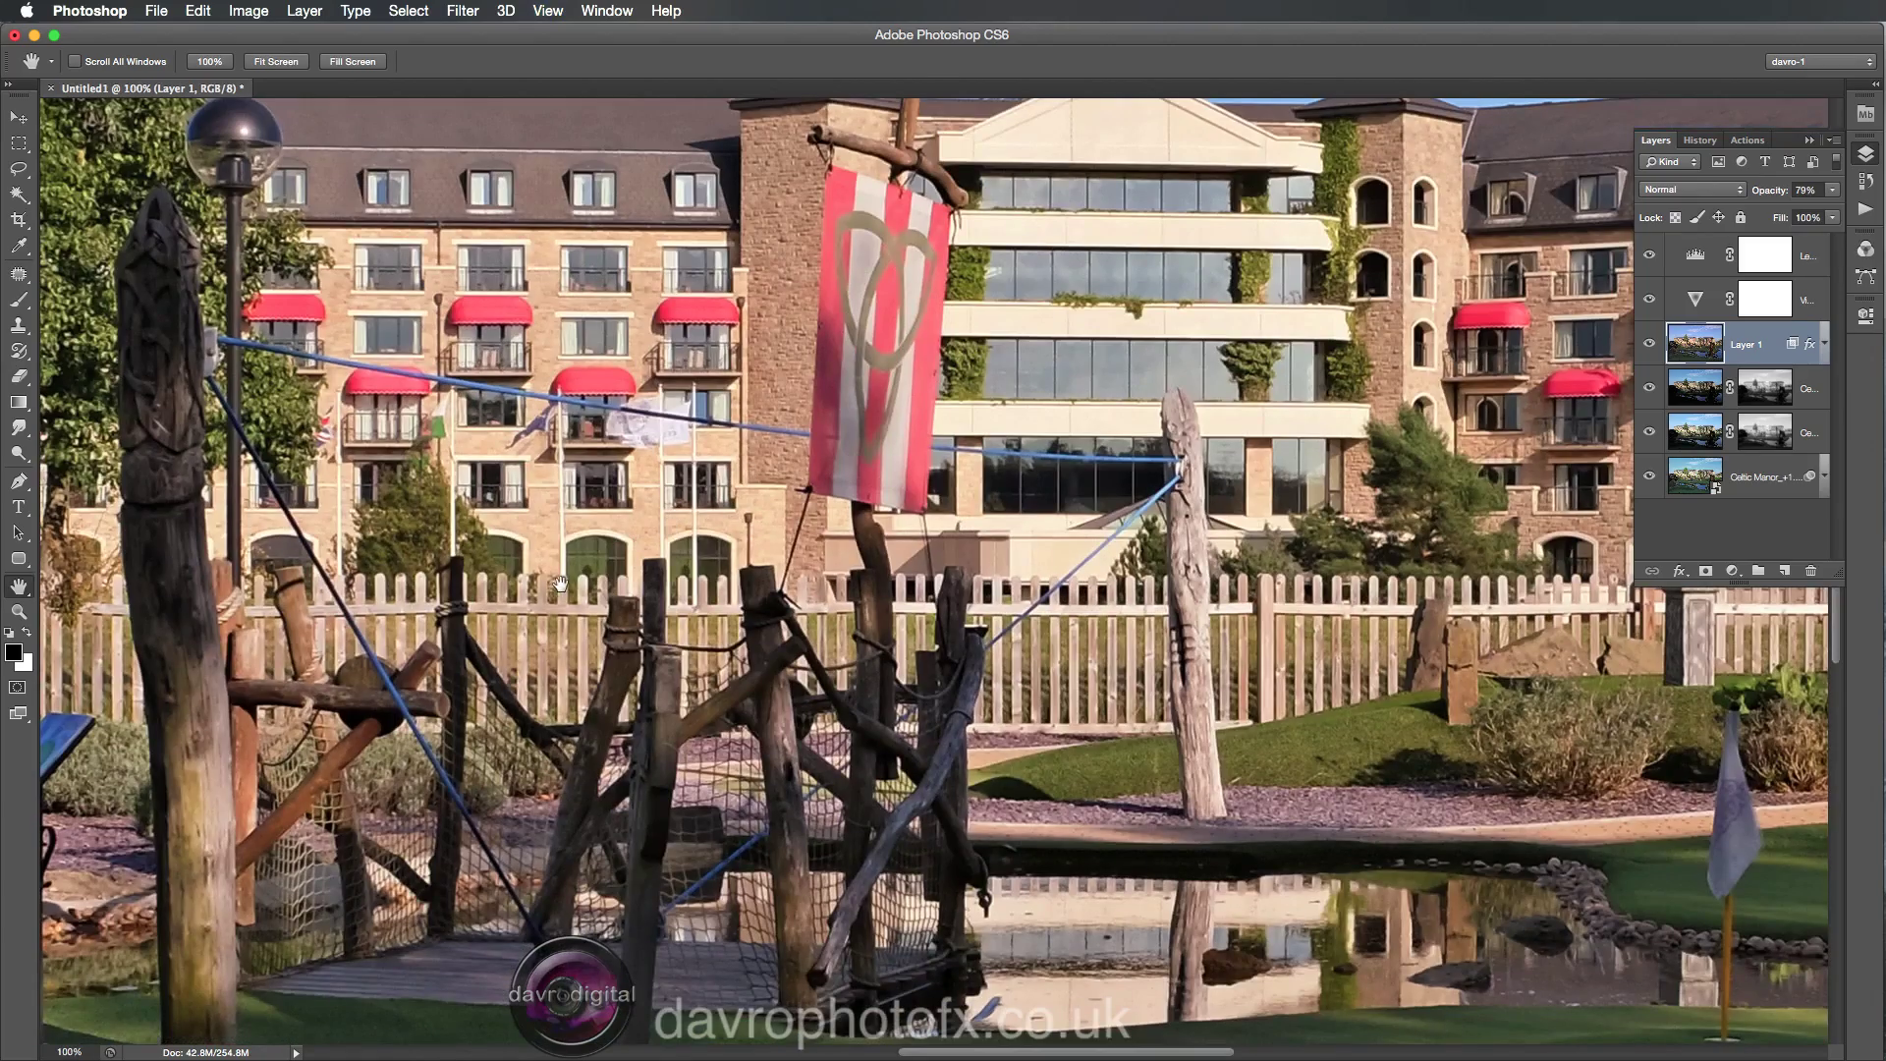
pyautogui.moveTo(564, 581); pyautogui.dragTo(831, 749)
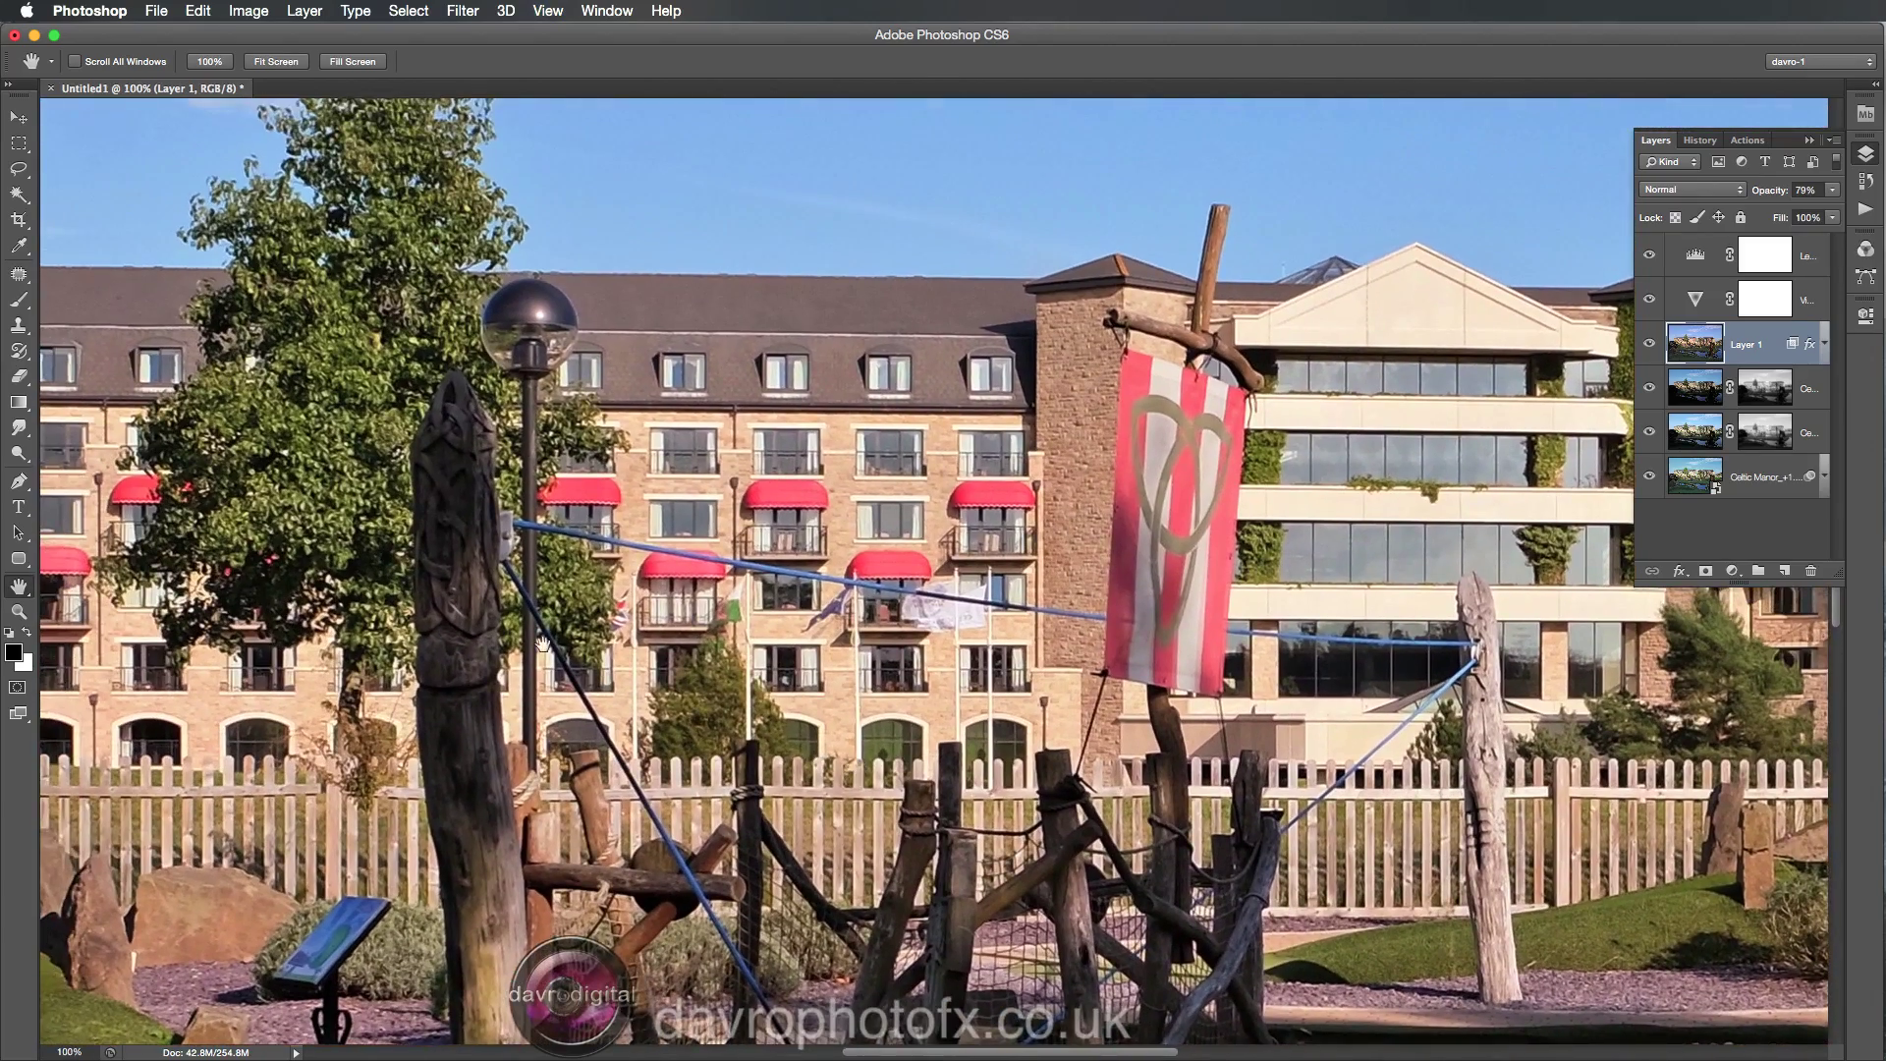
pyautogui.moveTo(469, 575); pyautogui.dragTo(1691, 334)
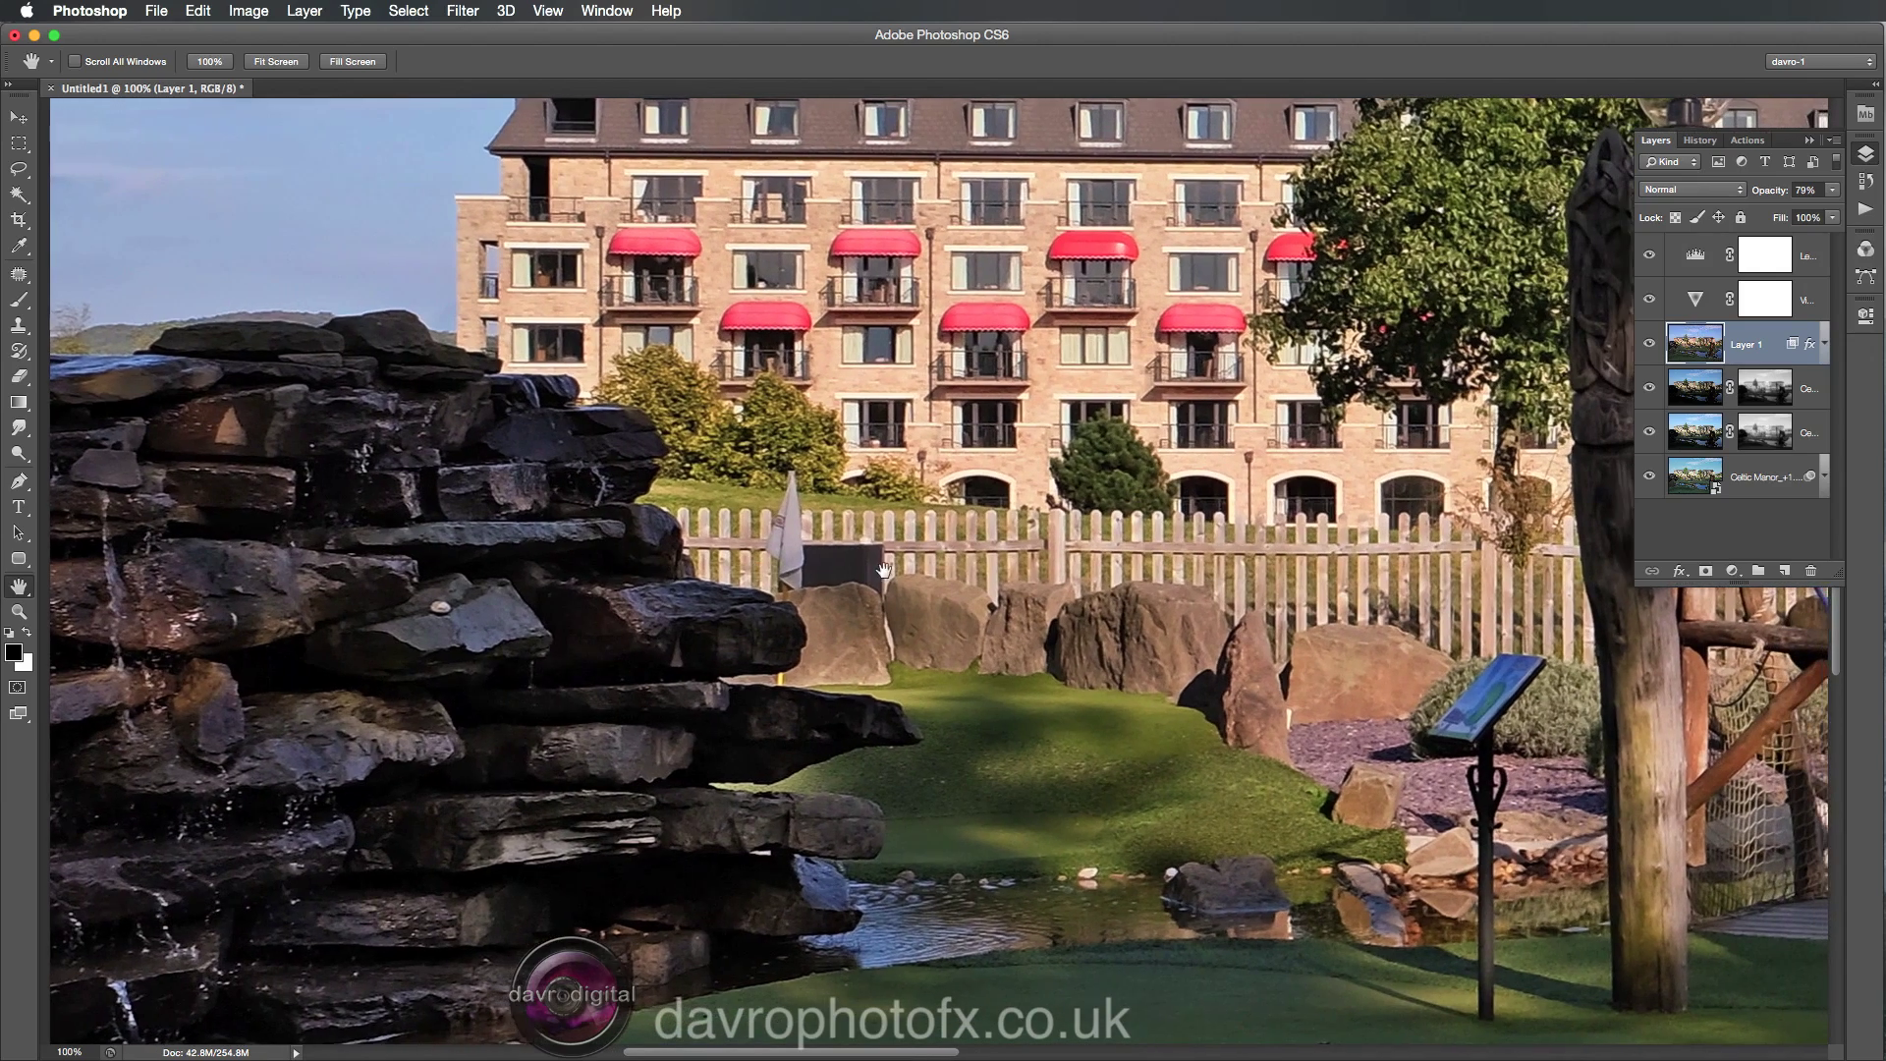
pyautogui.moveTo(765, 570); pyautogui.dragTo(688, 571)
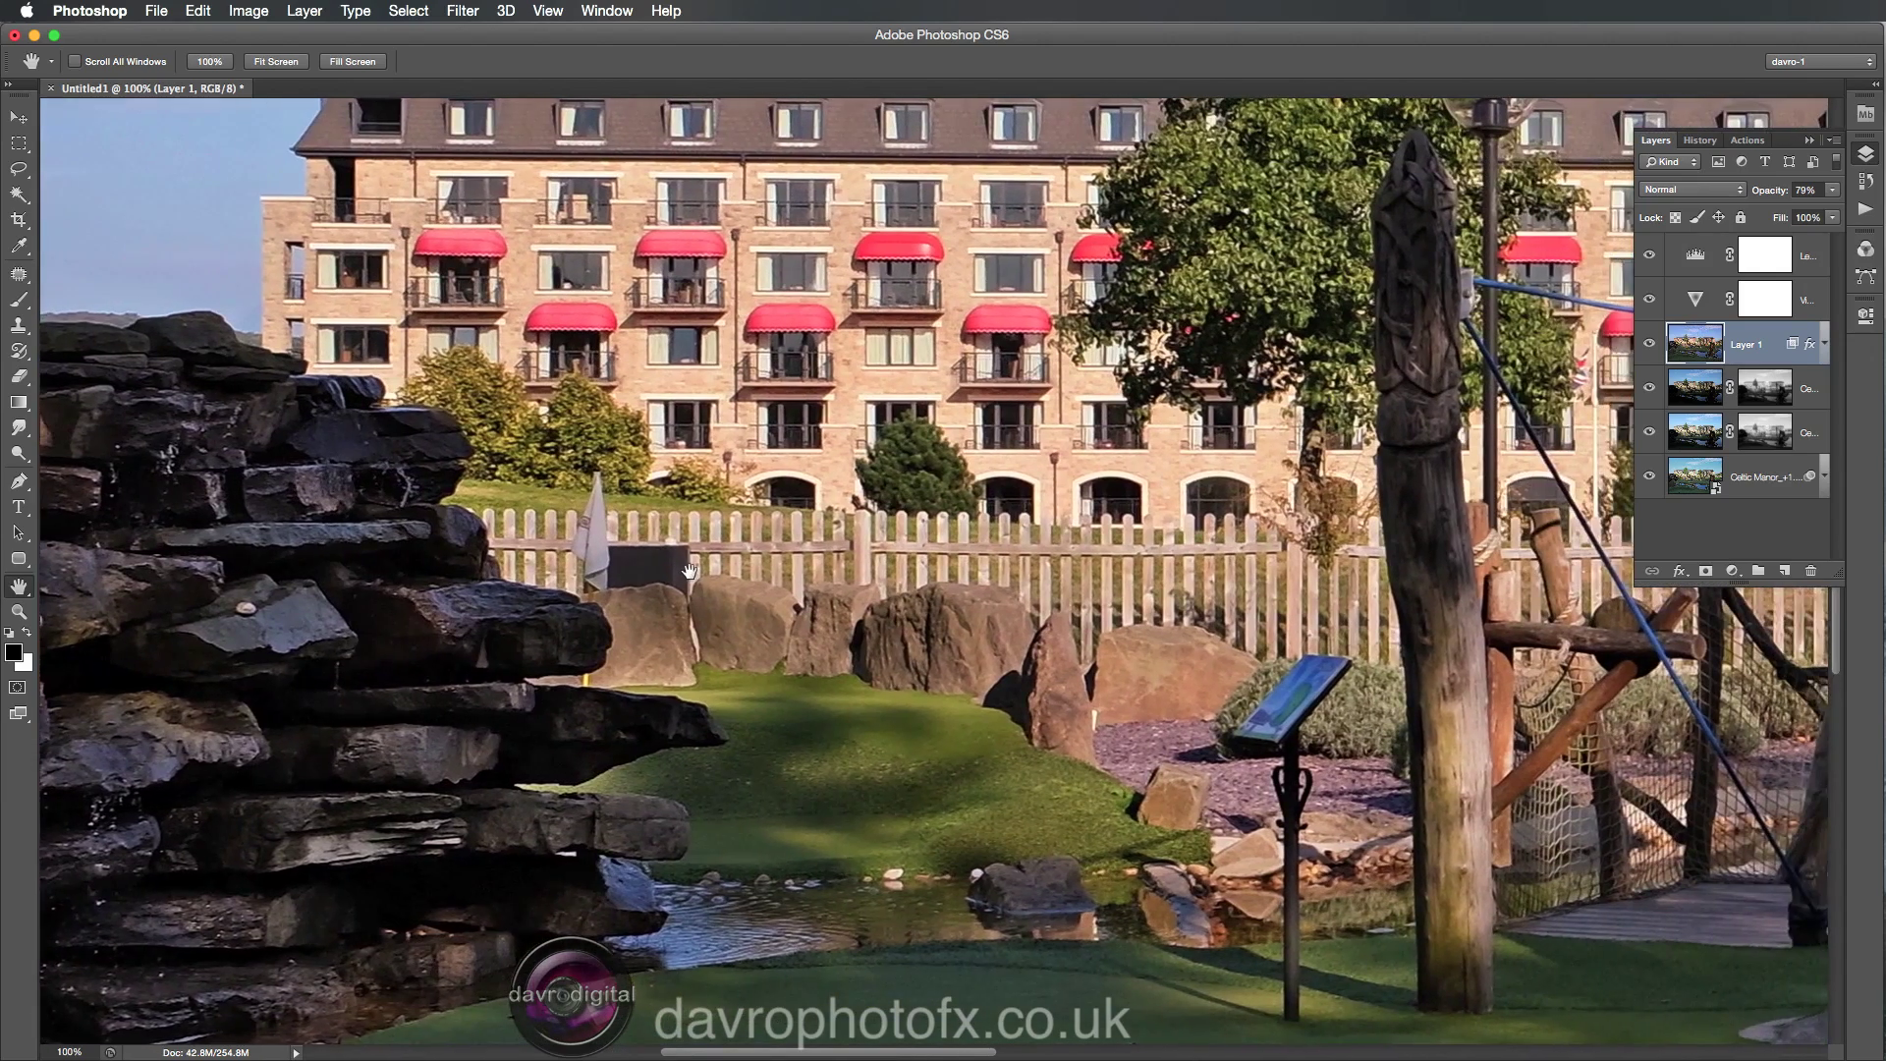
pyautogui.moveTo(879, 555); pyautogui.dragTo(584, 630)
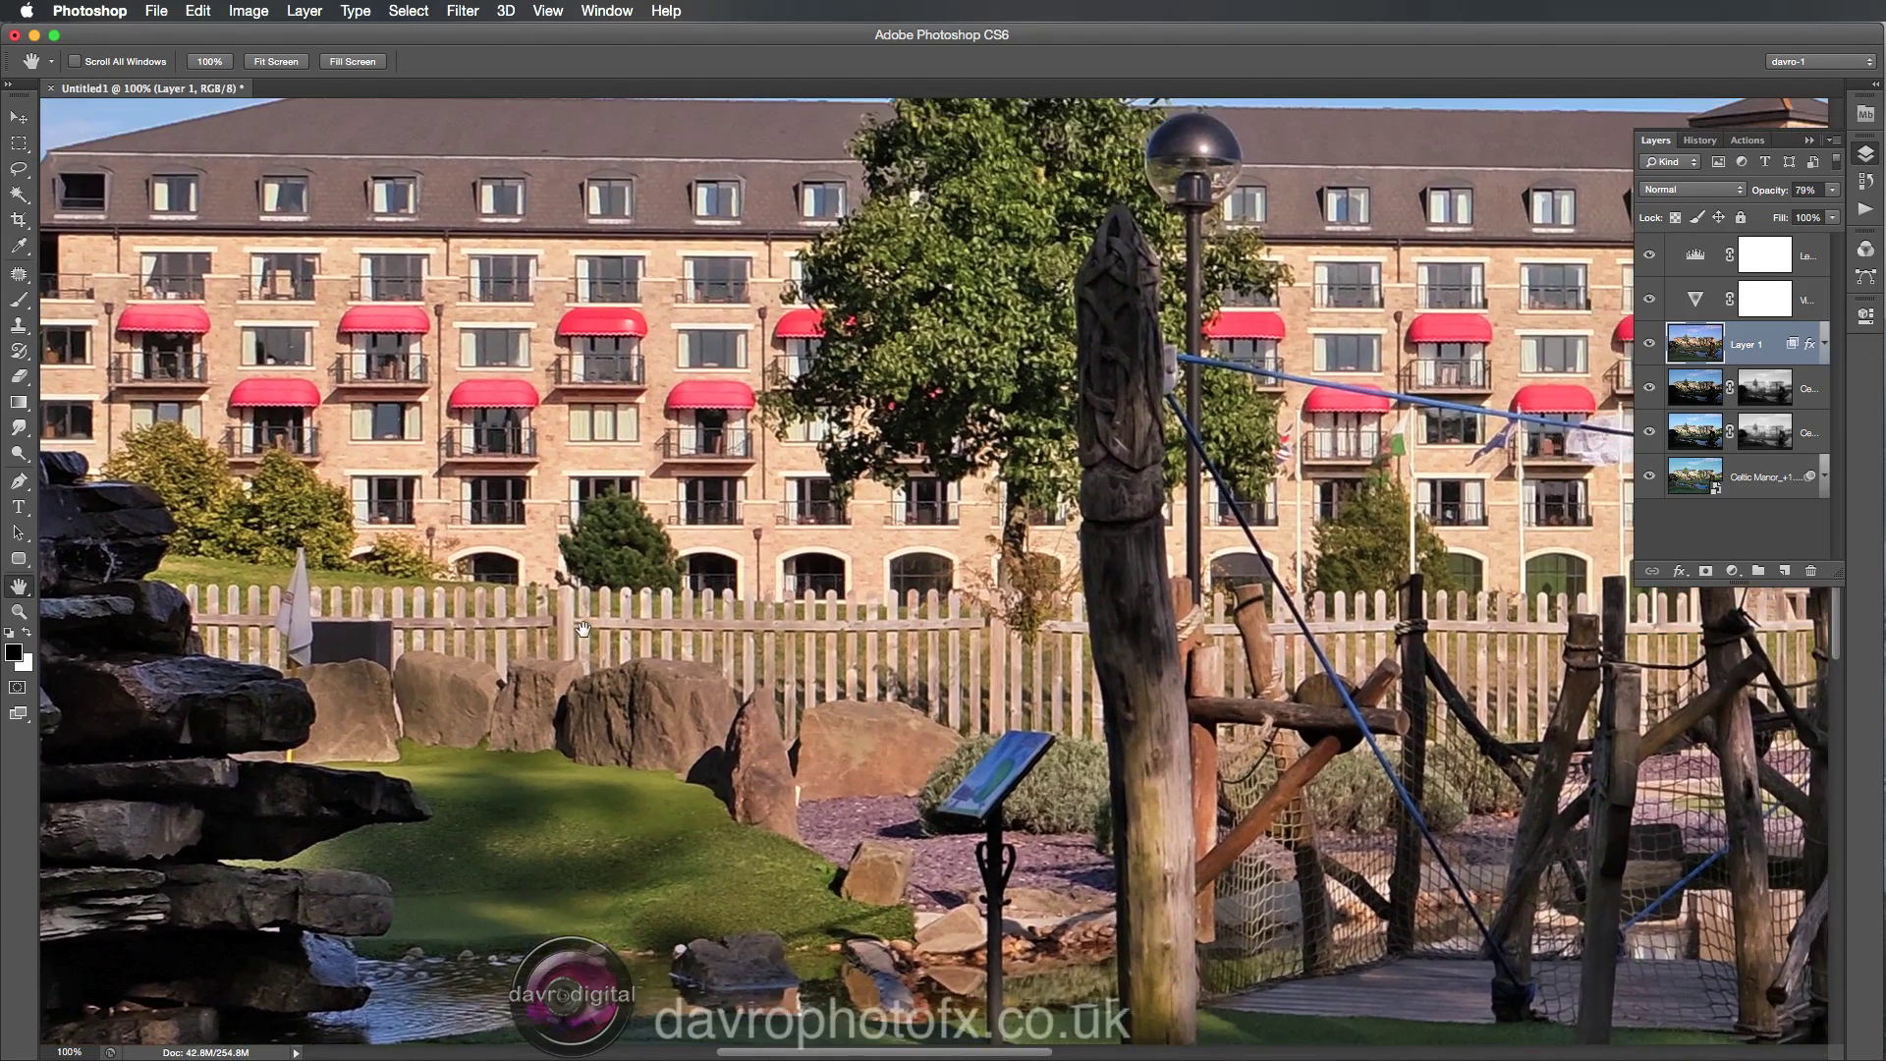
pyautogui.moveTo(1220, 626); pyautogui.dragTo(803, 585)
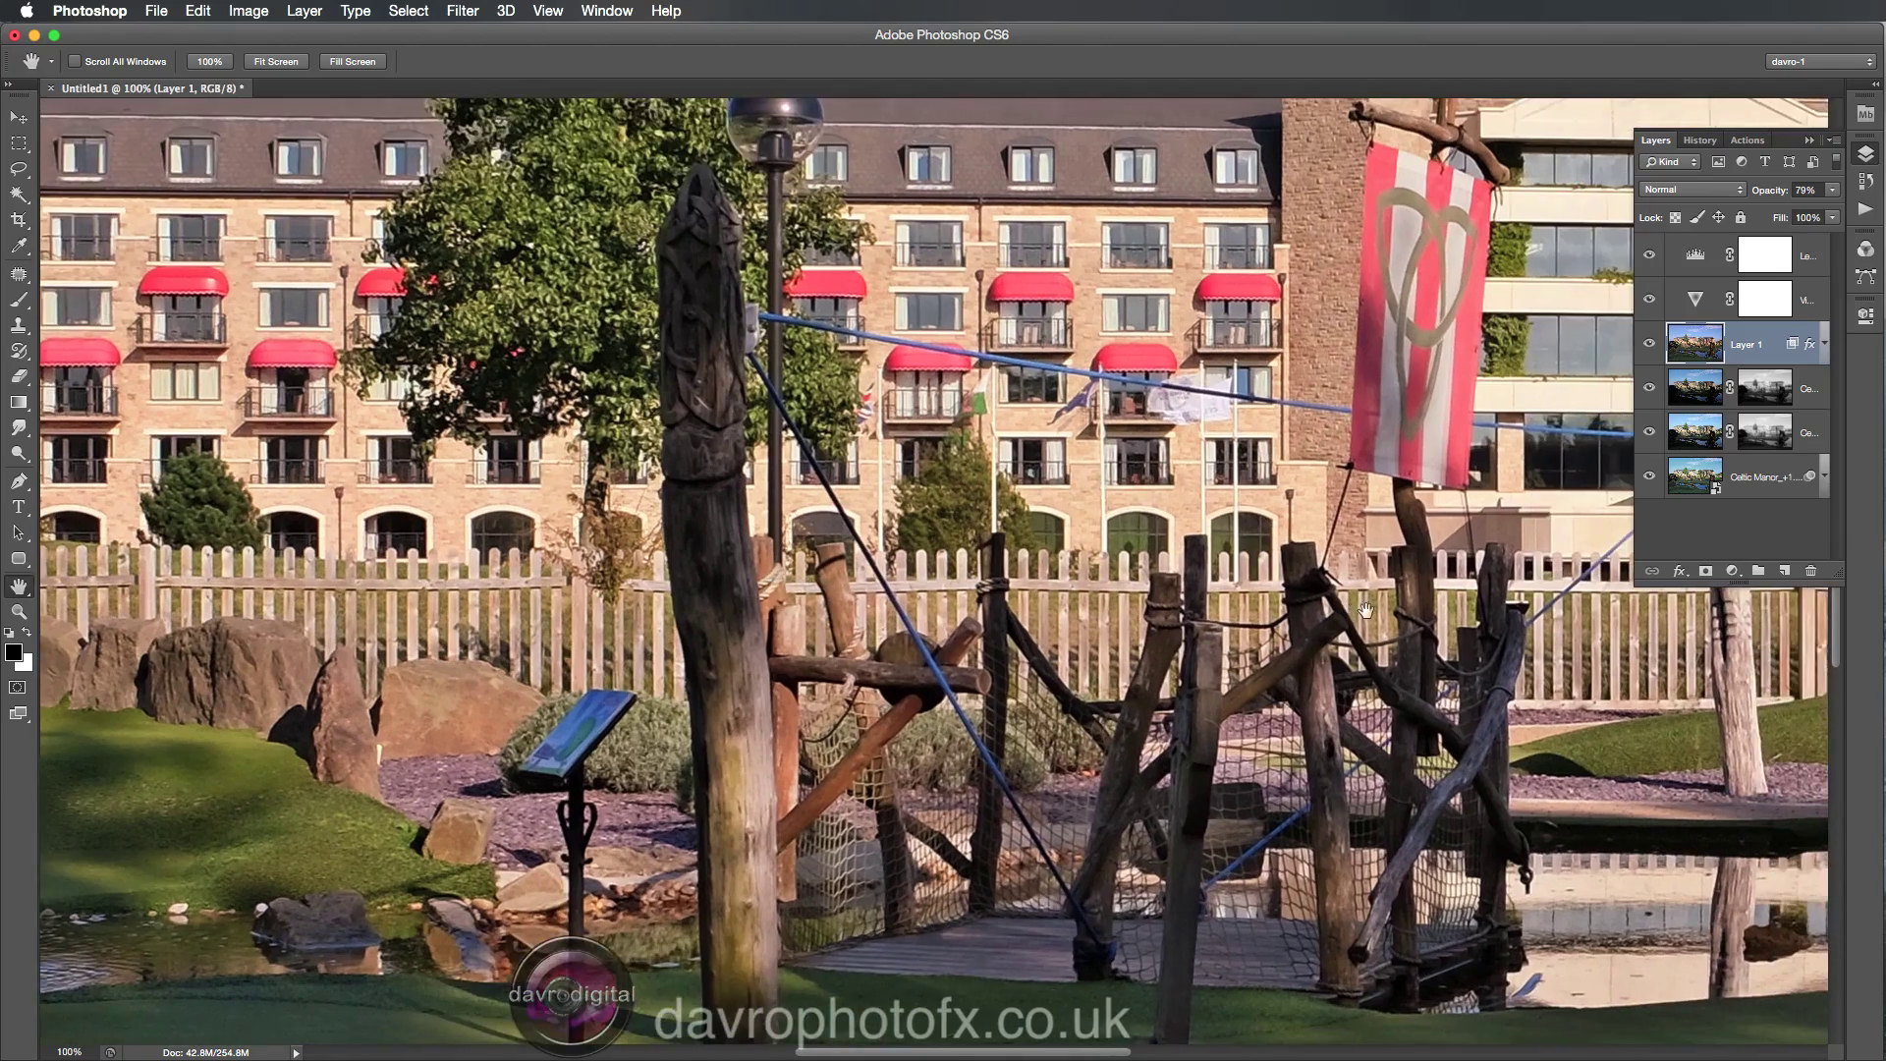
pyautogui.moveTo(1365, 610); pyautogui.dragTo(897, 433)
pyautogui.hscroll(10, 1353, 506)
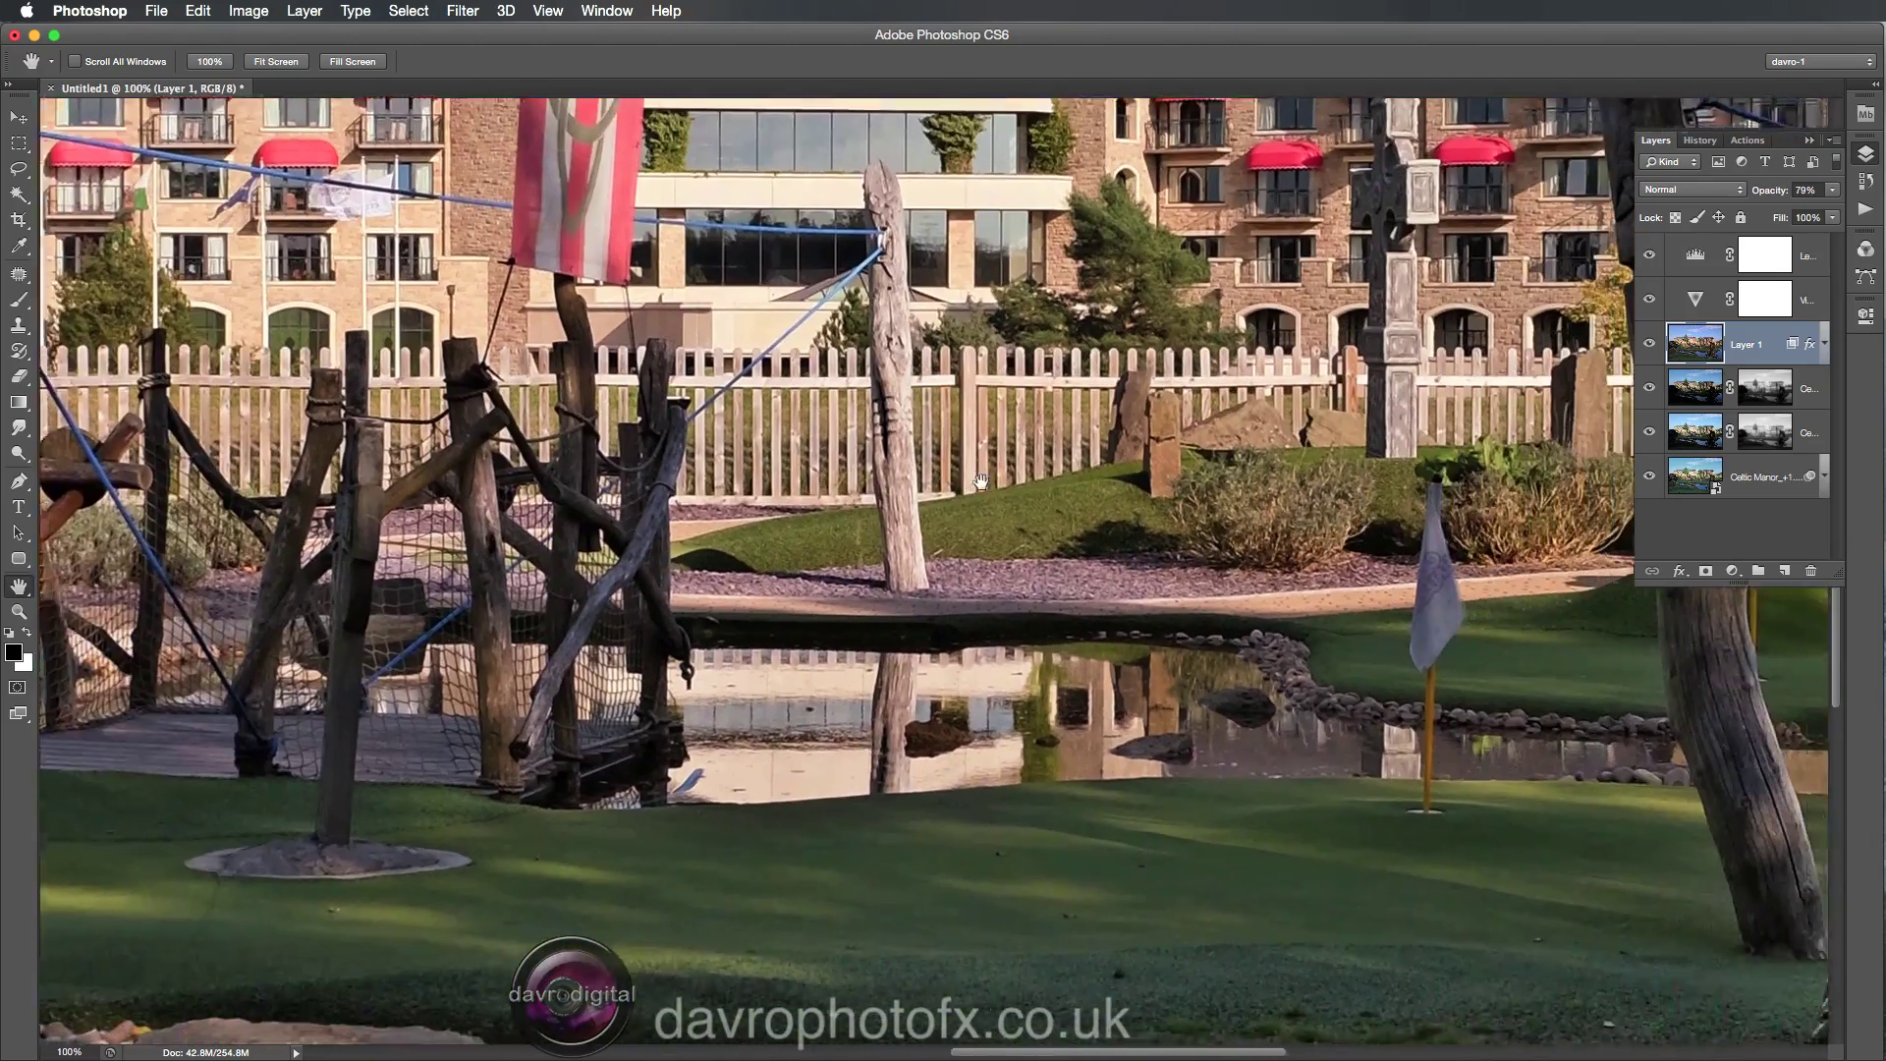
pyautogui.hscroll(6, 1049, 480)
pyautogui.hscroll(4, 1049, 481)
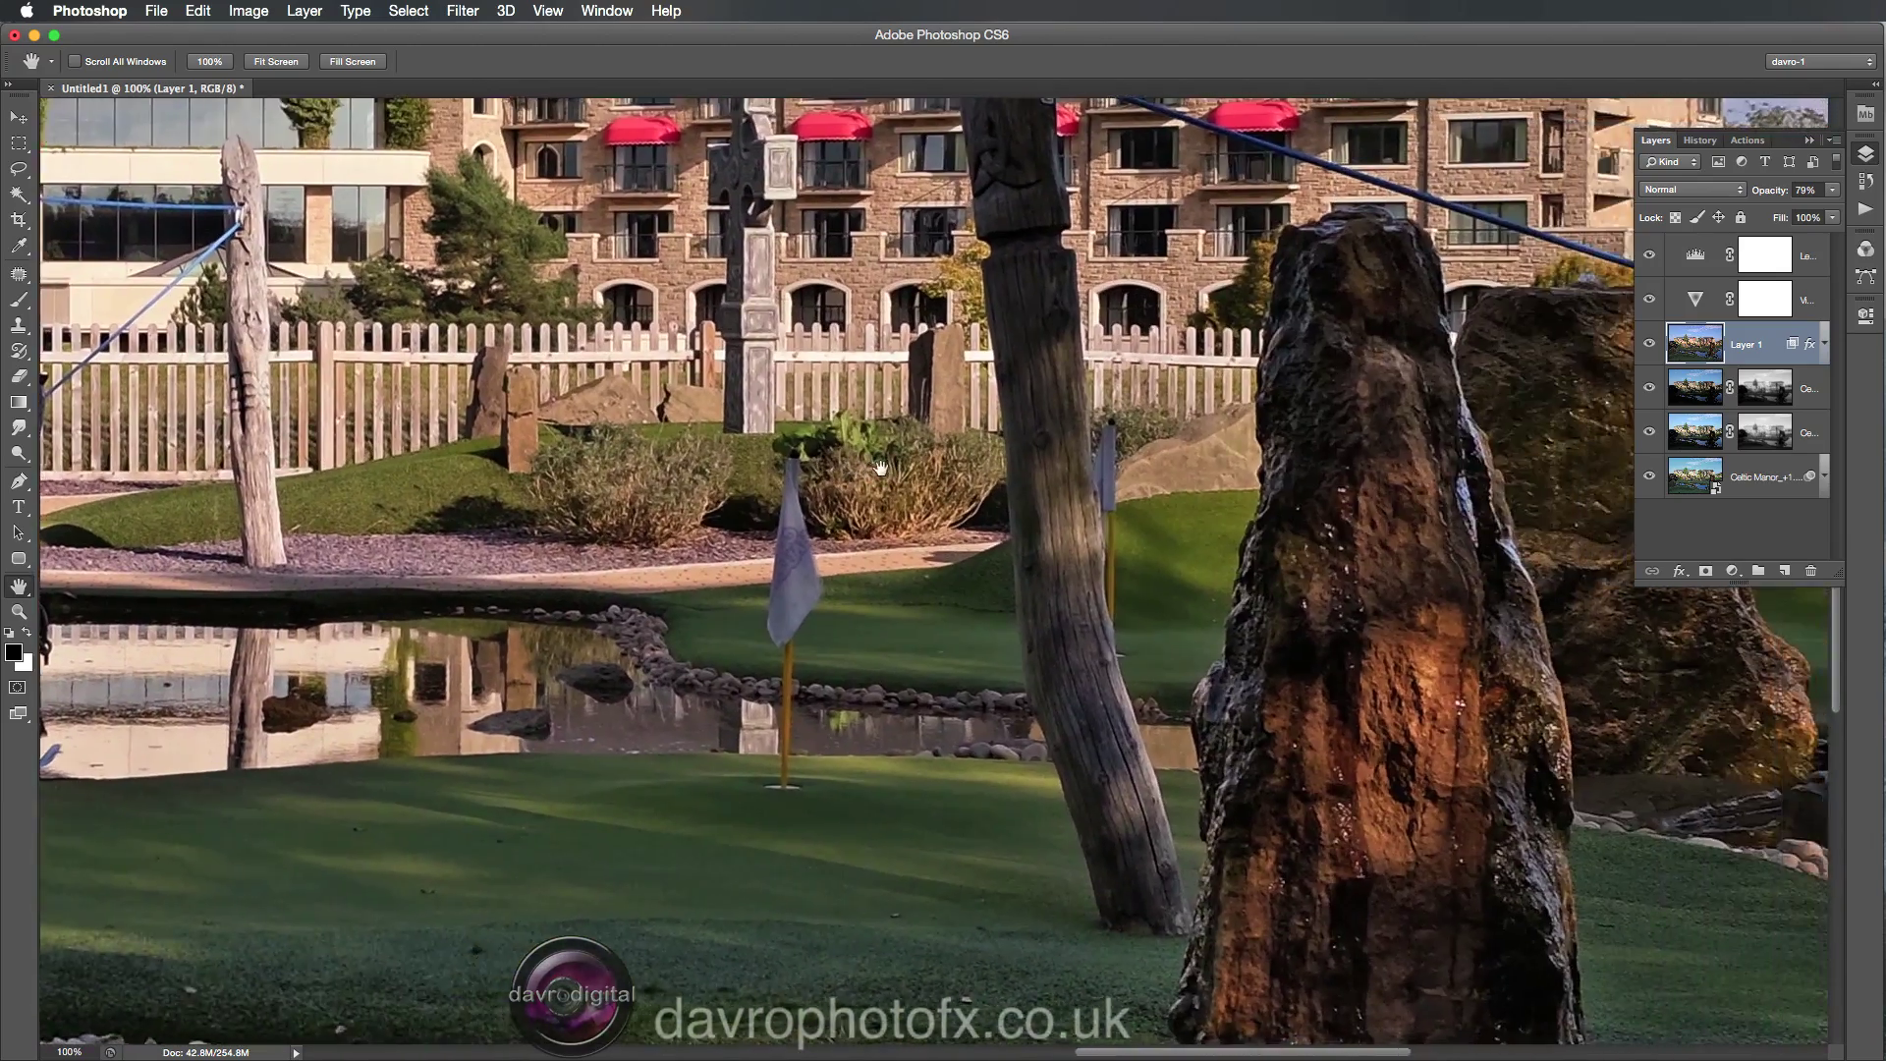
pyautogui.hscroll(6, 1397, 530)
pyautogui.scroll(-2, 1397, 530)
pyautogui.scroll(-2, 1264, 645)
pyautogui.hscroll(1, 1277, 609)
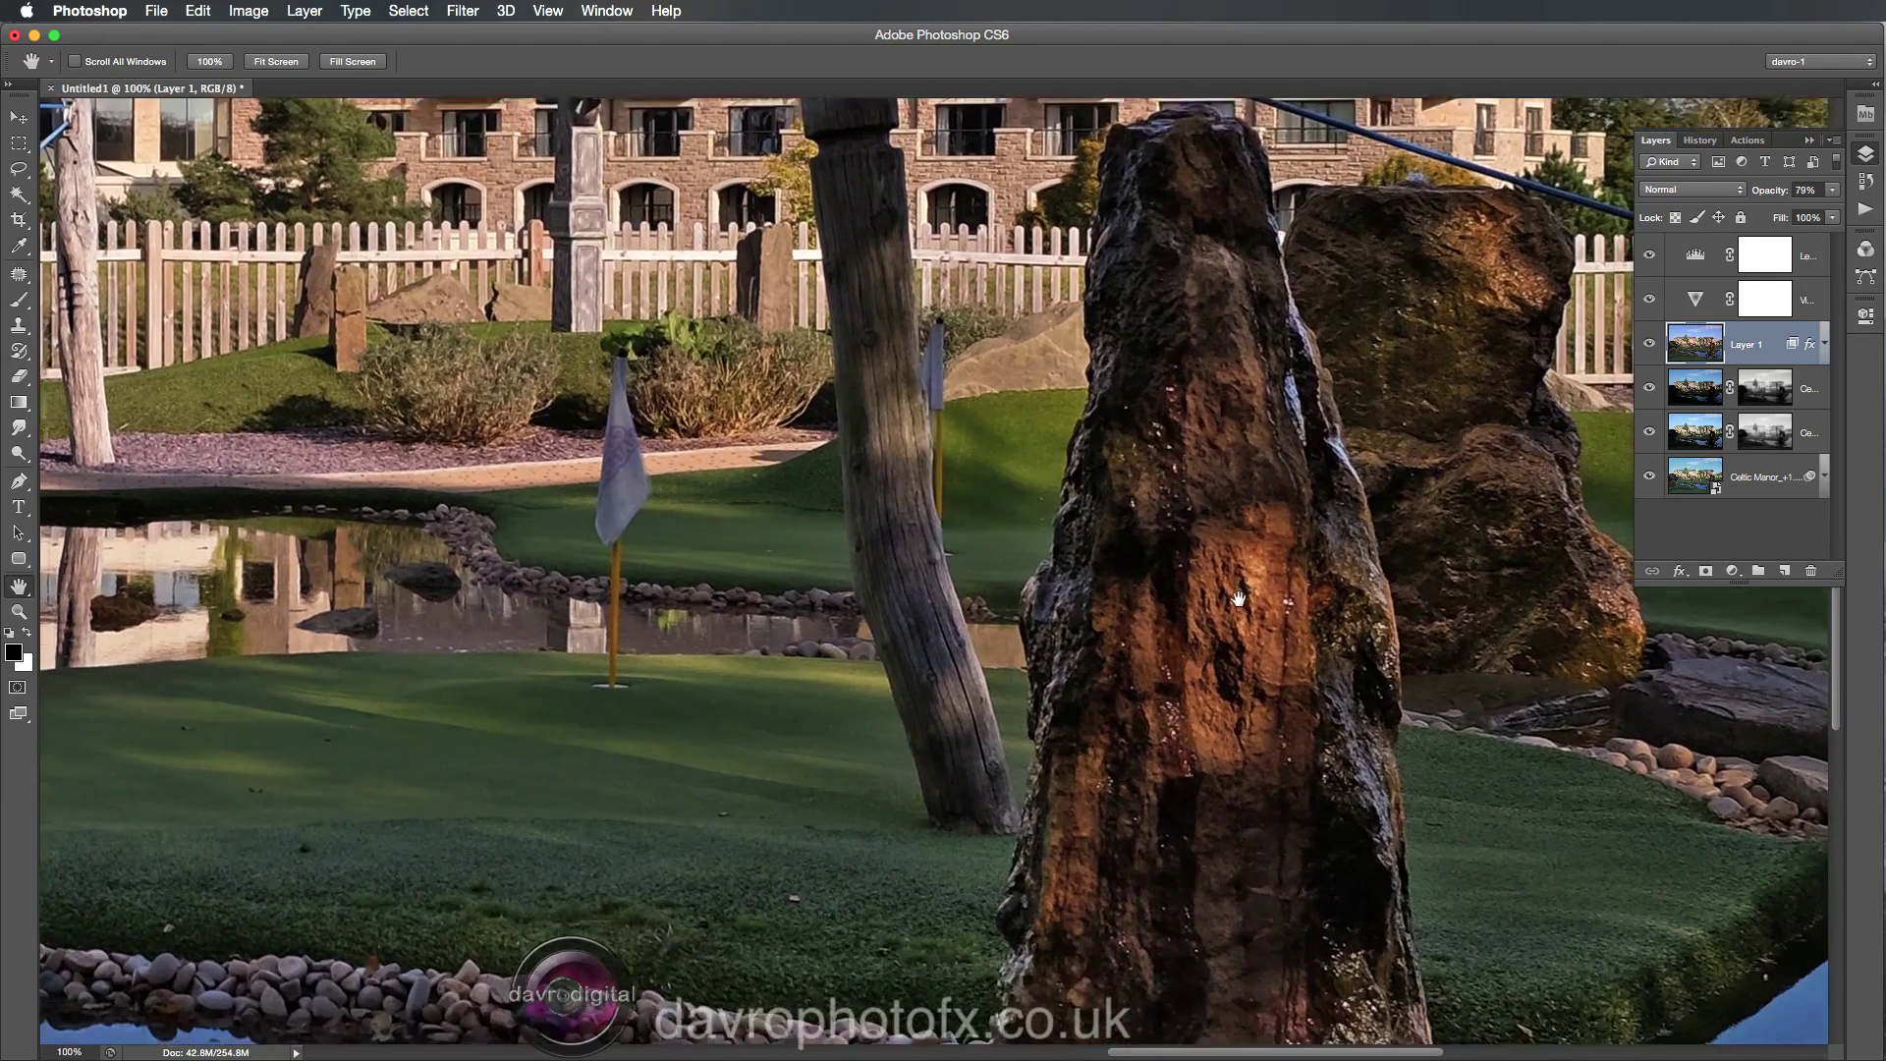
pyautogui.moveTo(1255, 594); pyautogui.dragTo(1287, 730)
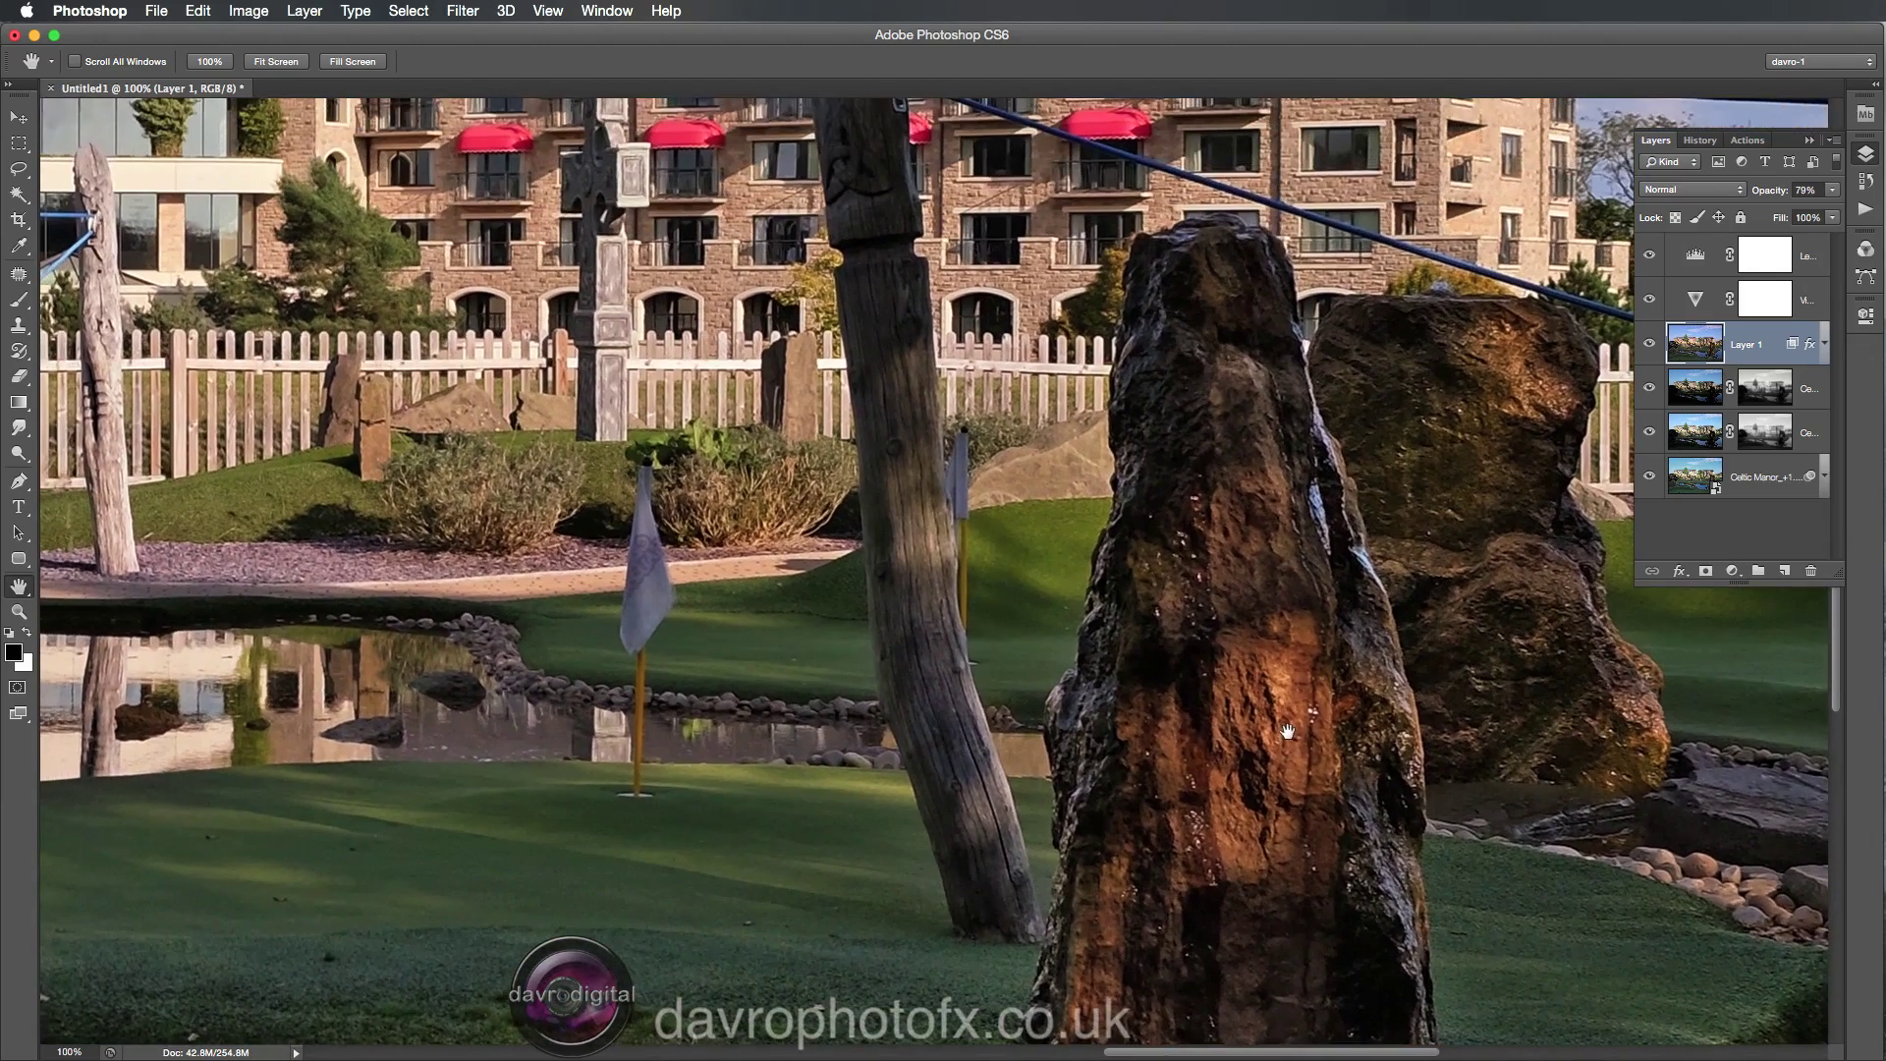
pyautogui.press('super+0')
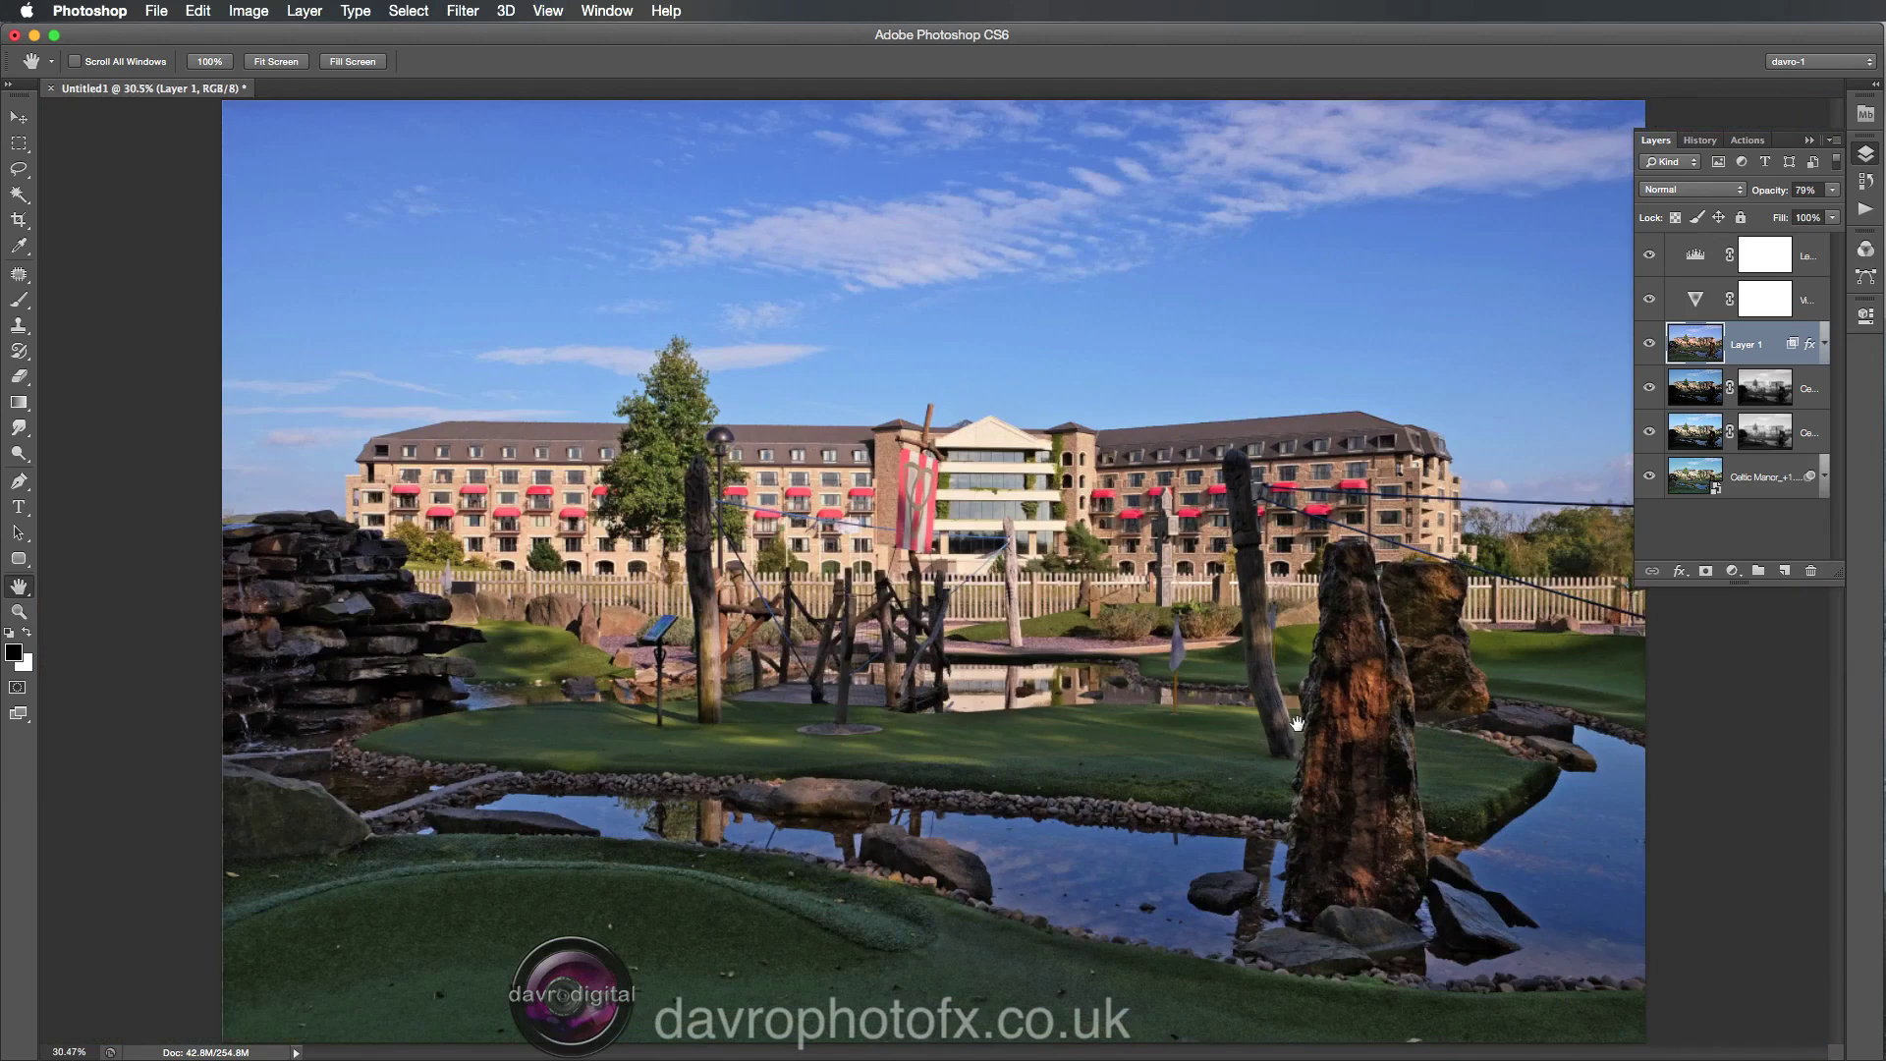
# Set the canvas surround colour to Black, hide the panels, and fit the image to the enlarged workspace.
pyautogui.rightClick(149, 351)
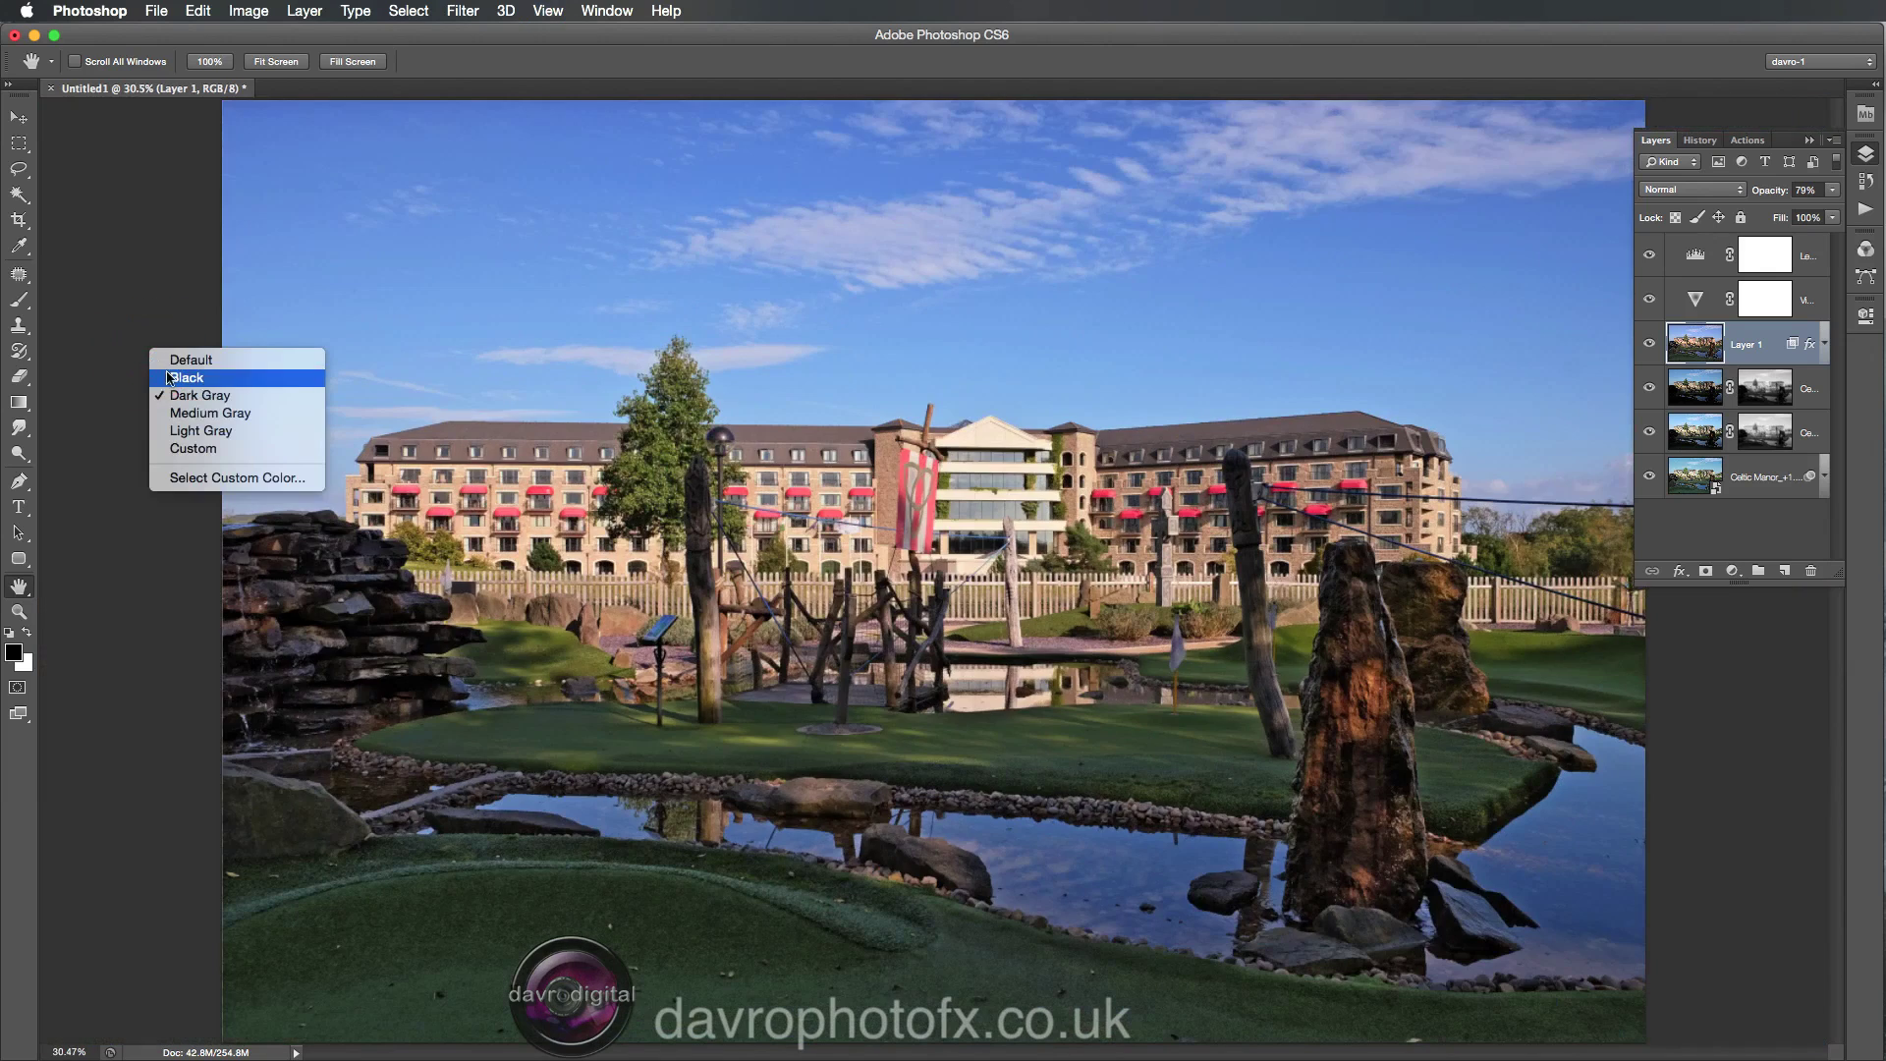
pyautogui.click(171, 379)
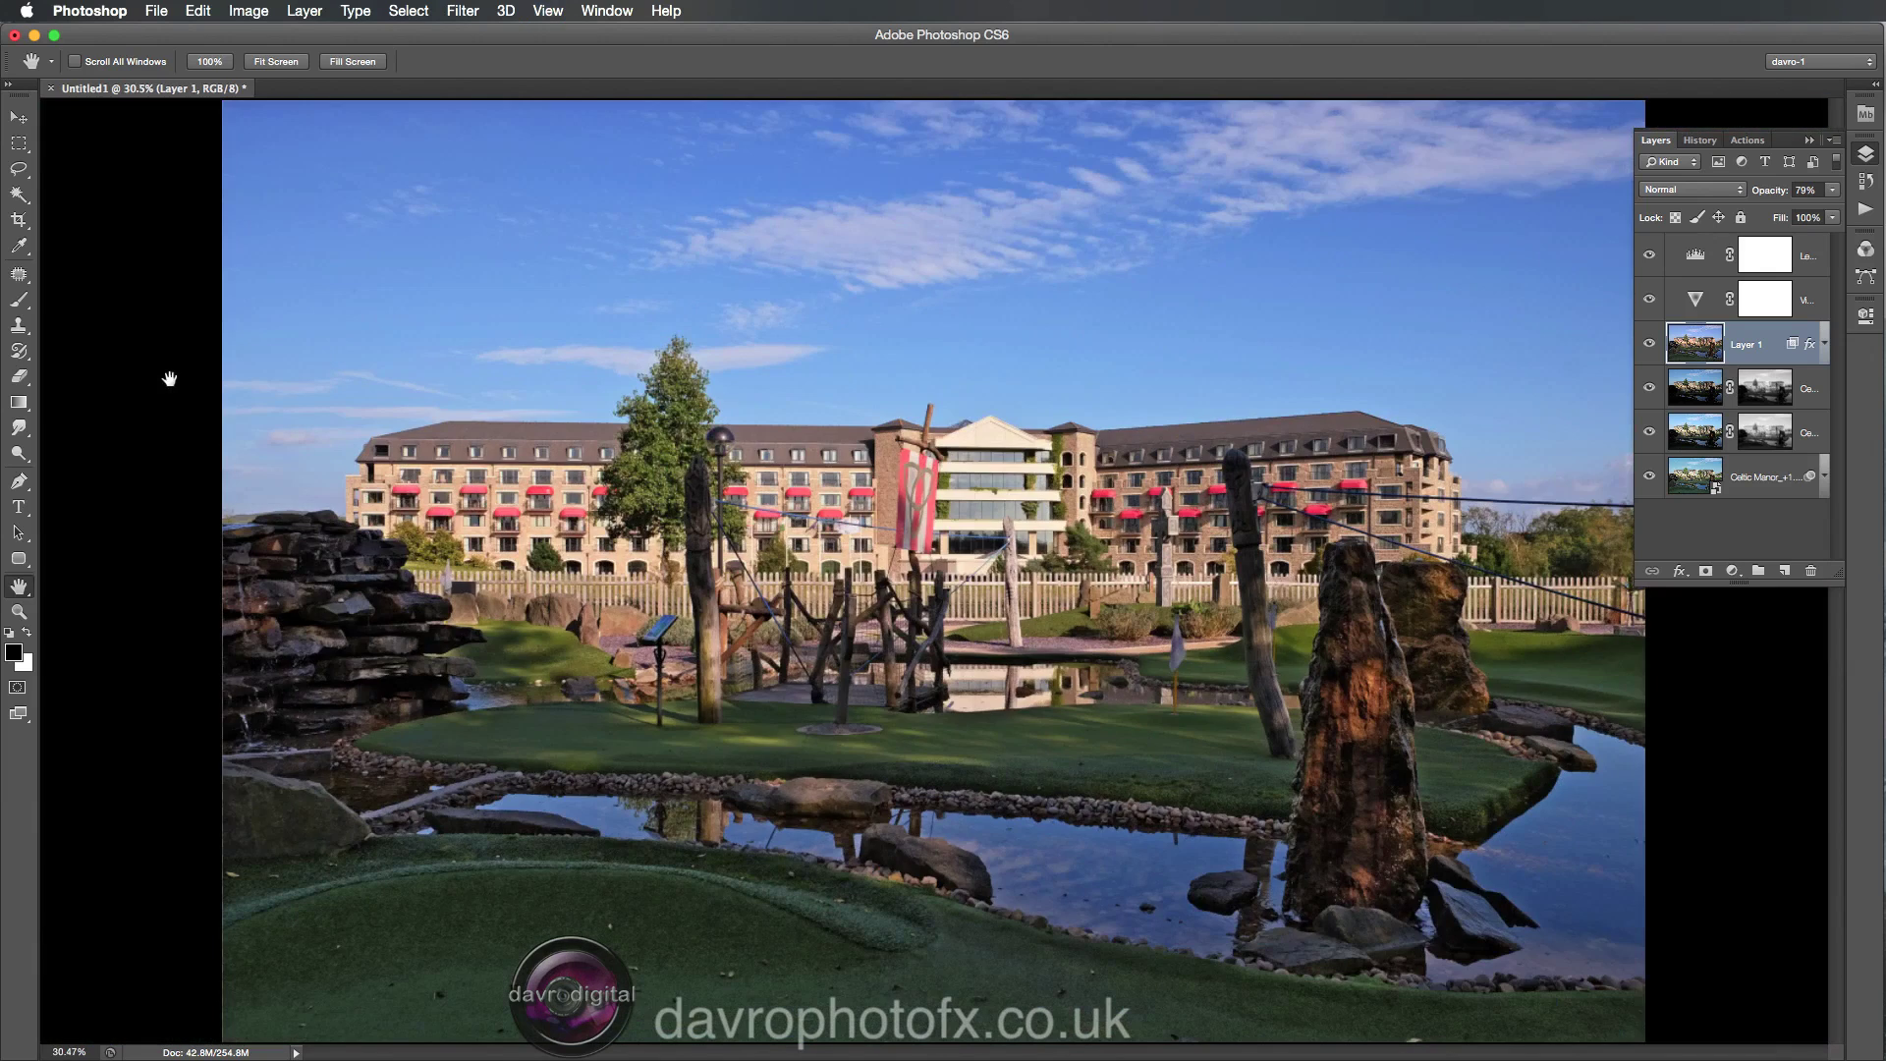
pyautogui.press('Tab')
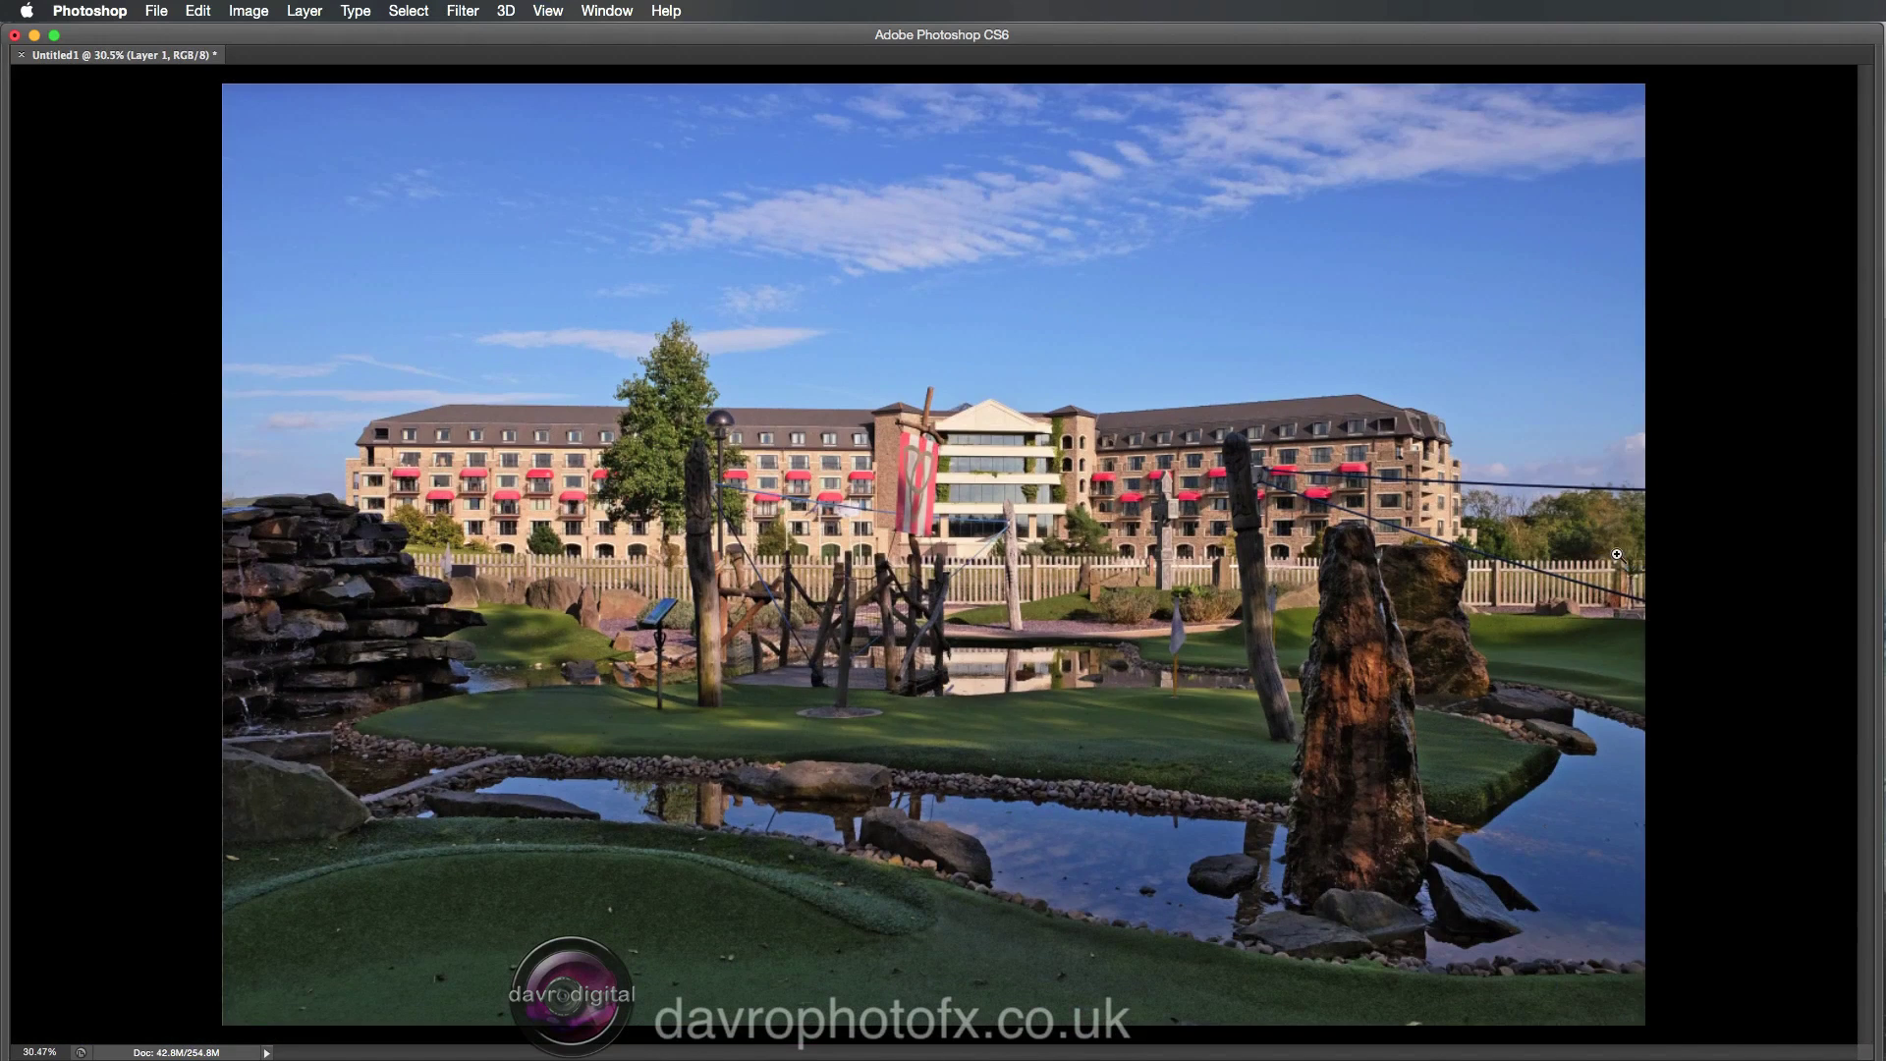
pyautogui.moveTo(1616, 555); pyautogui.dragTo(1616, 553)
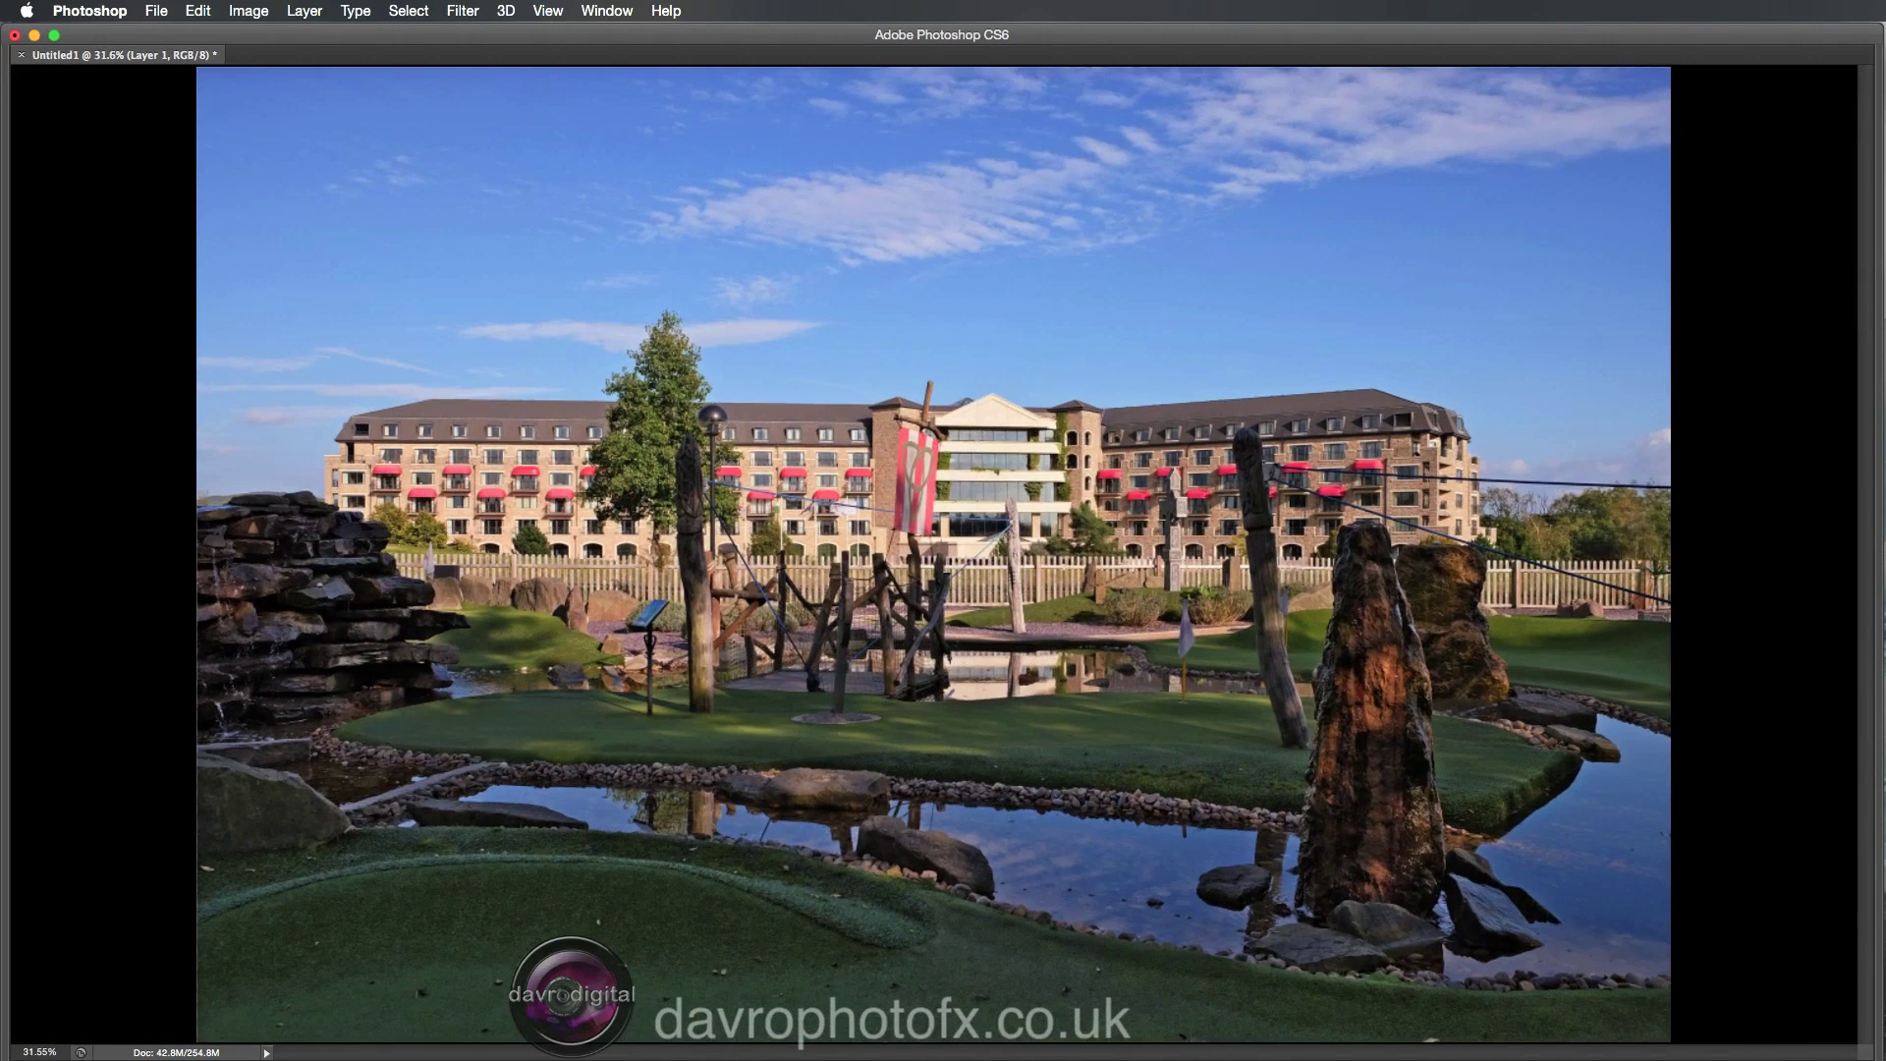